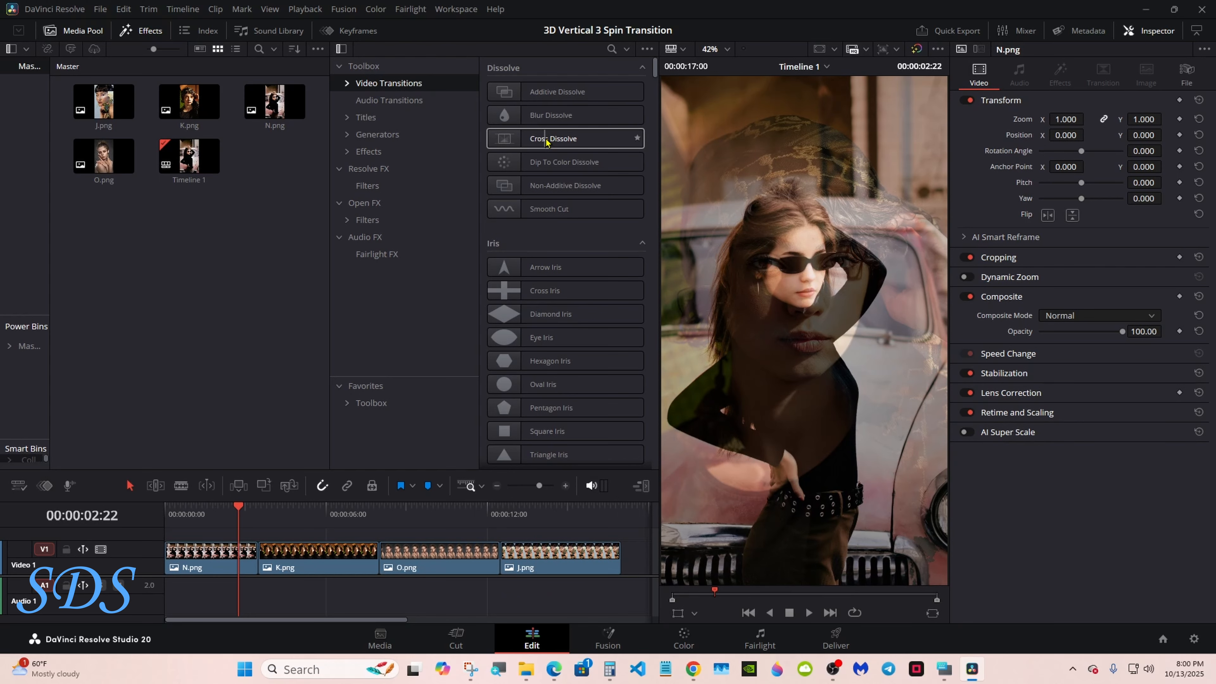
# - Add a Cross Dissolve between the N.png and K.png clips, convert it to a Fusion Cross Dissolve, and open it for Fusion editing
pyautogui.moveTo(546, 141); pyautogui.dragTo(248, 553)
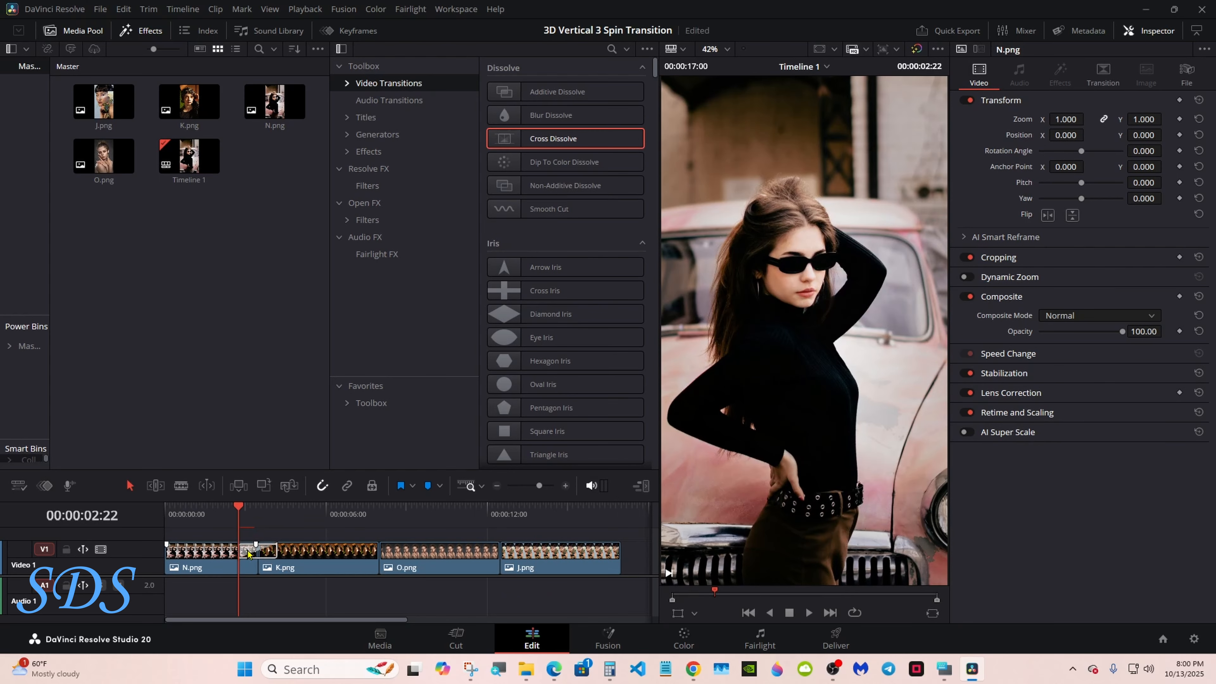
pyautogui.rightClick(249, 553)
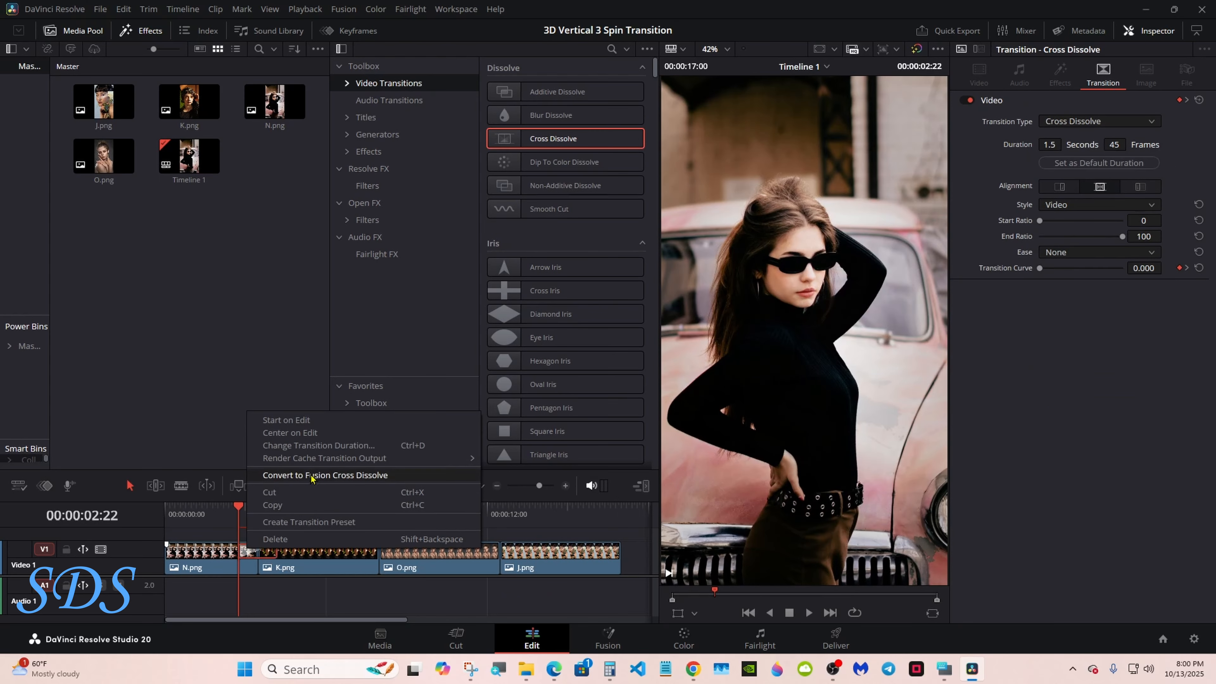
pyautogui.click(313, 476)
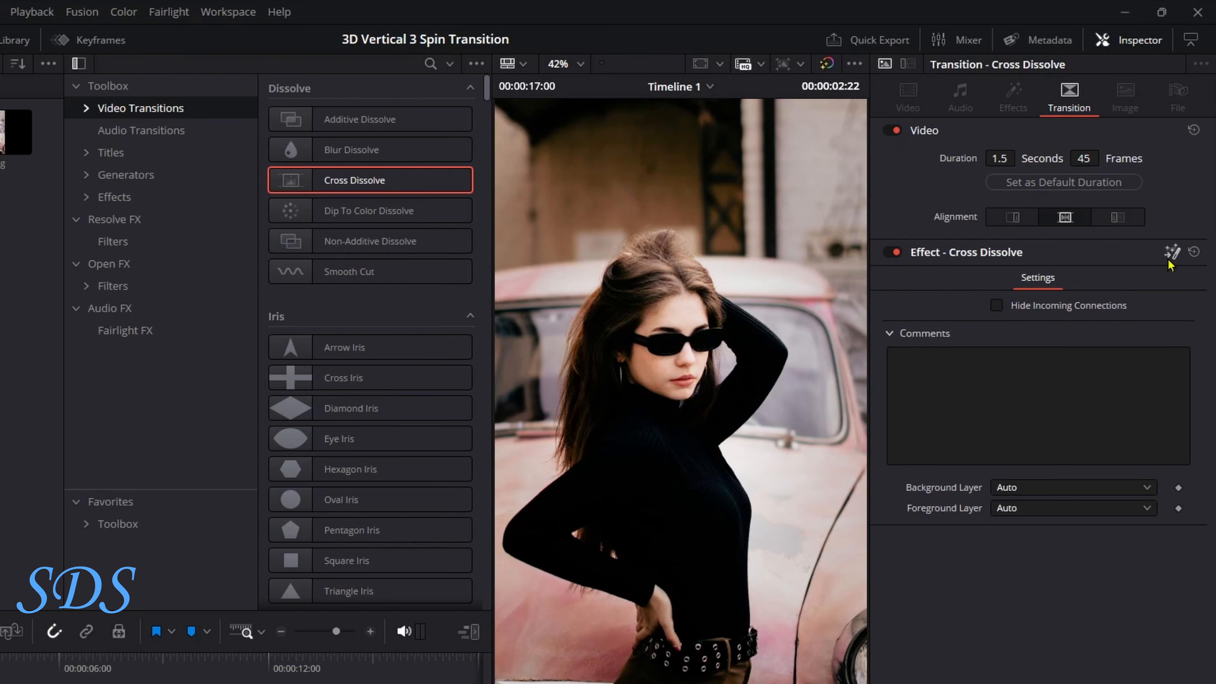
pyautogui.click(1172, 251)
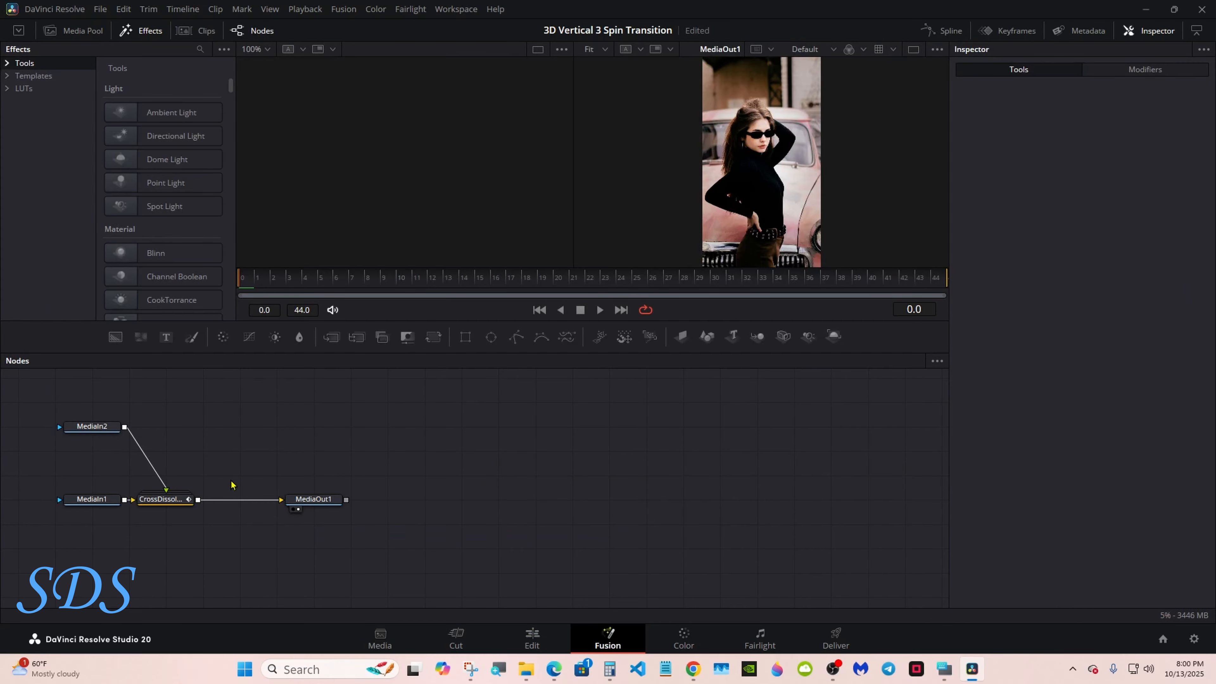
# - Spread out the node graph, with MediaOut1 far from the inputs and MediaIn2 placed below MediaIn1
pyautogui.moveTo(25, 420); pyautogui.dragTo(386, 521)
pyautogui.moveTo(313, 501); pyautogui.dragTo(794, 450)
pyautogui.moveTo(461, 450); pyautogui.dragTo(239, 451)
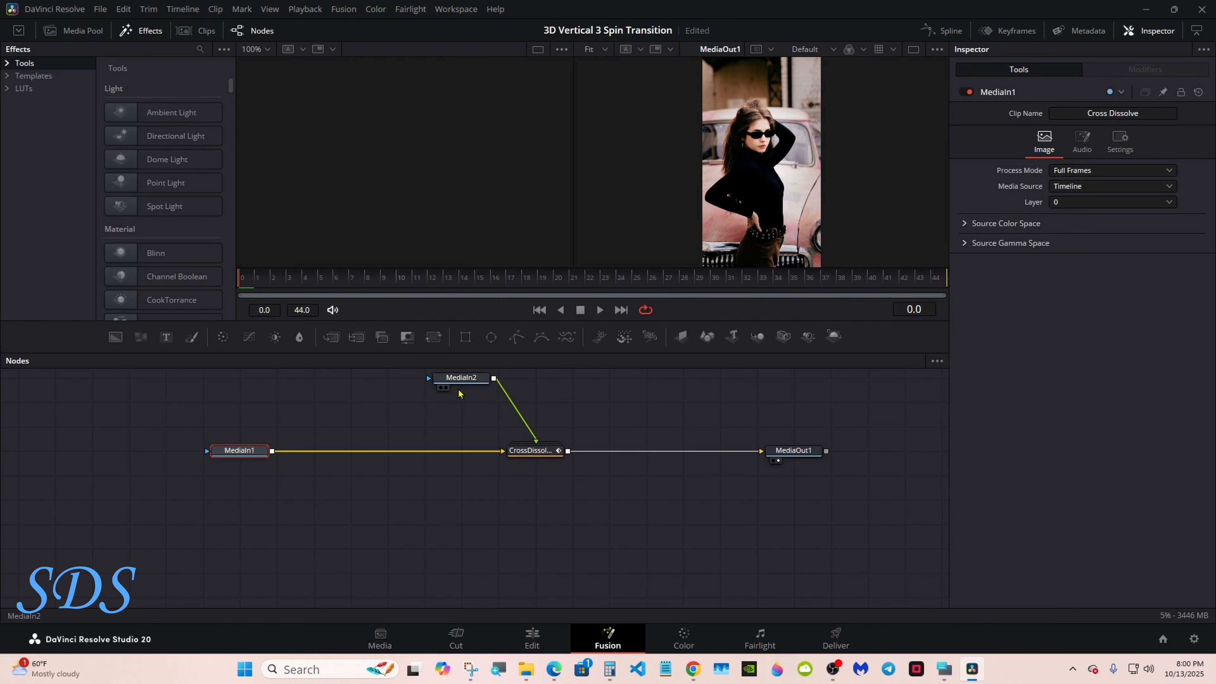
pyautogui.moveTo(452, 379); pyautogui.dragTo(228, 550)
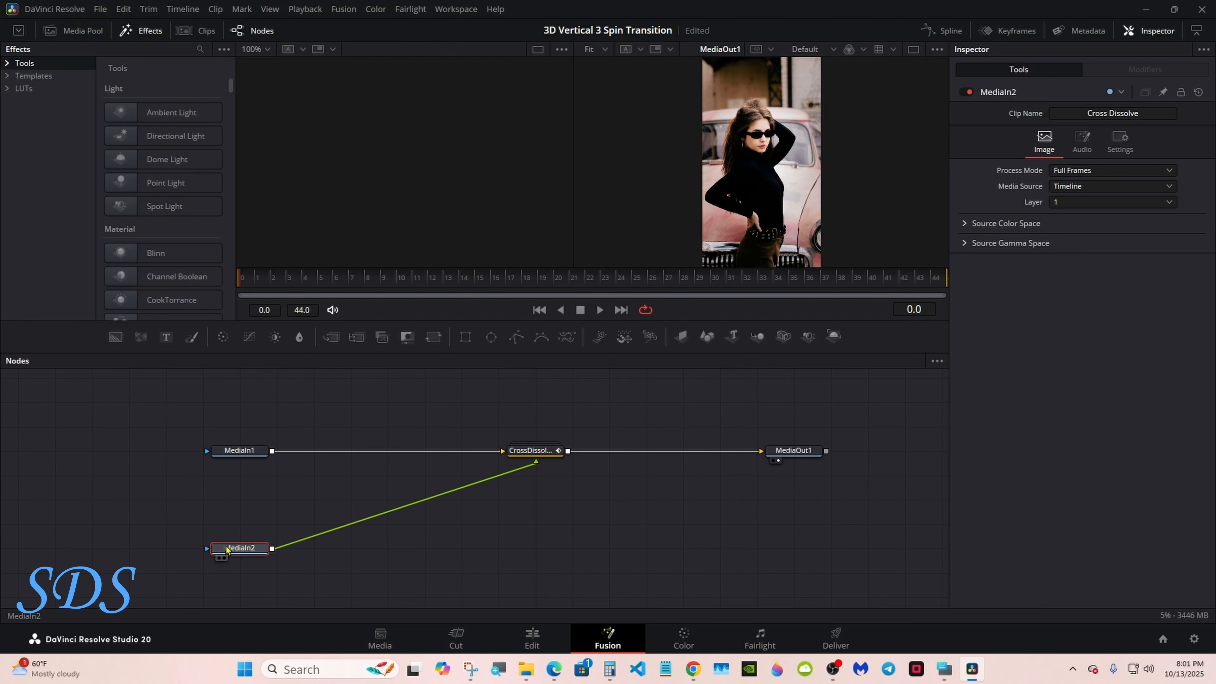
# - Delete the CrossDissolve node and disconnect MediaIn1 from MediaOut1
pyautogui.click(535, 457)
pyautogui.rightClick(535, 458)
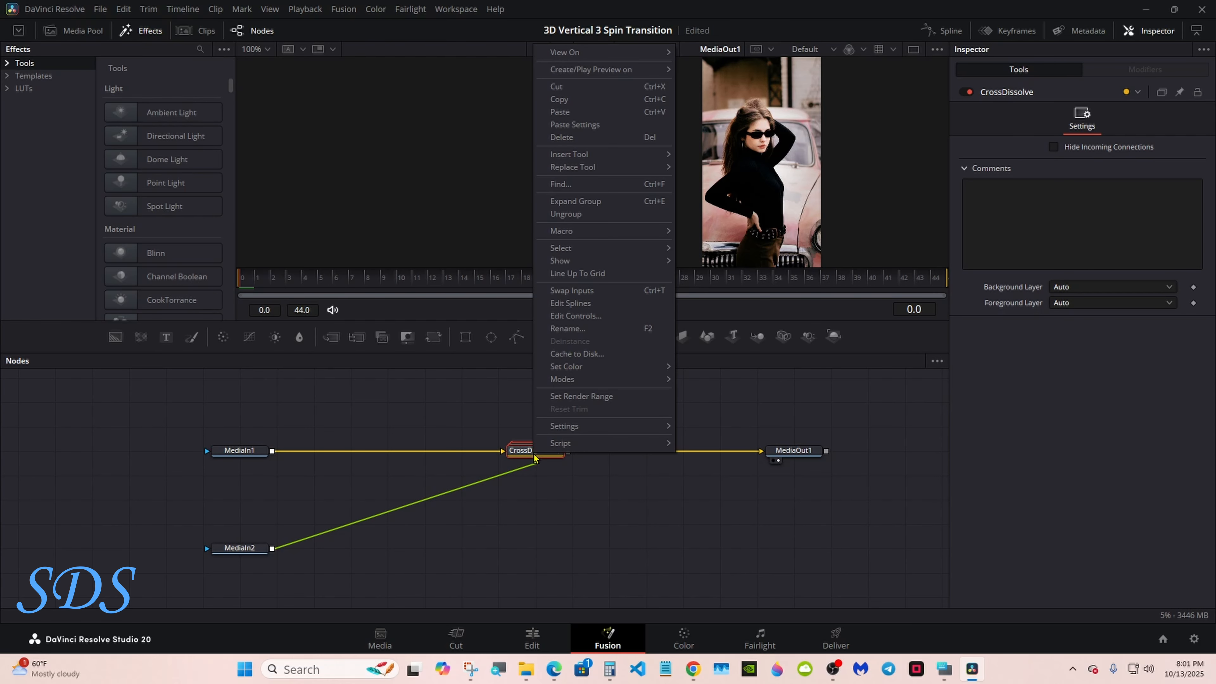
pyautogui.click(562, 137)
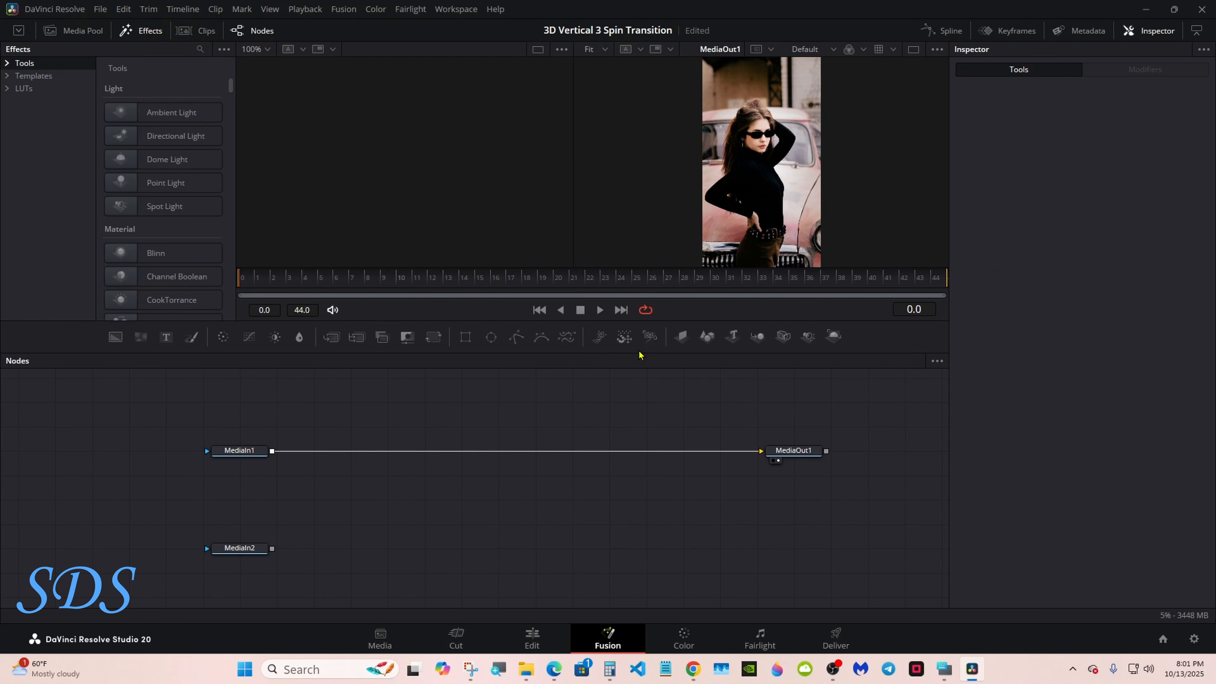
pyautogui.click(743, 451)
# - Add a Cube 3D node in the empty space between MediaIn1 and MediaOut1
pyautogui.press('ctrl+super+o')
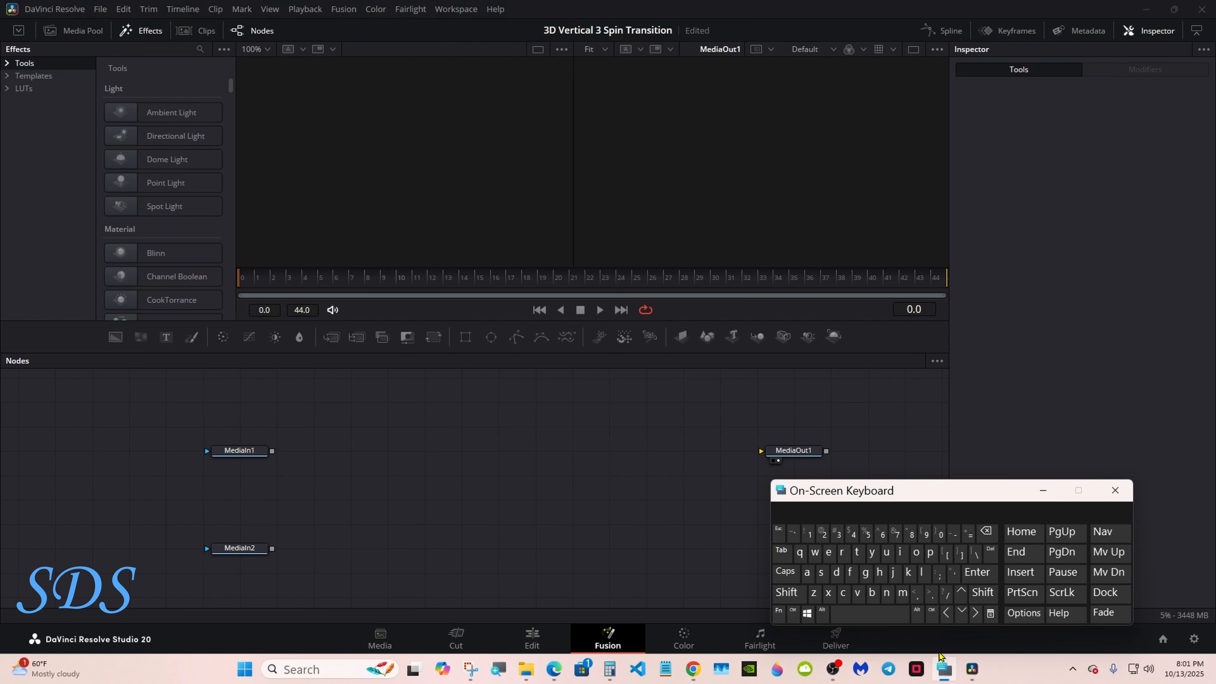
pyautogui.moveTo(843, 499); pyautogui.dragTo(909, 479)
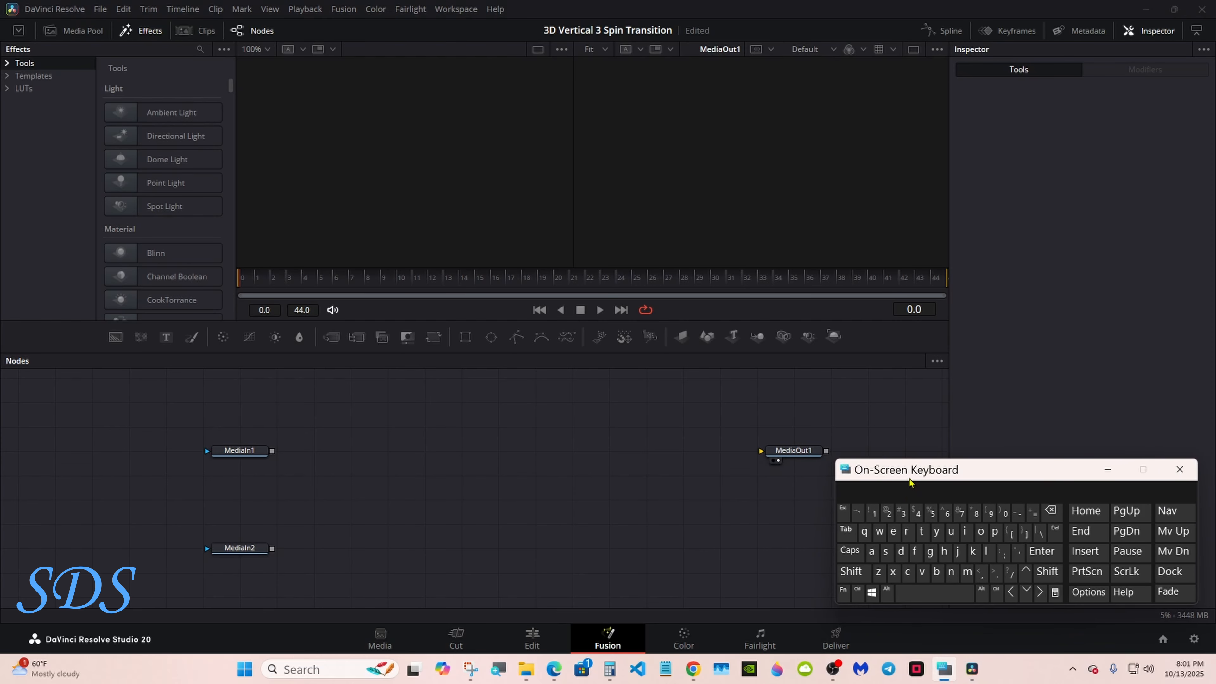
pyautogui.click(520, 459)
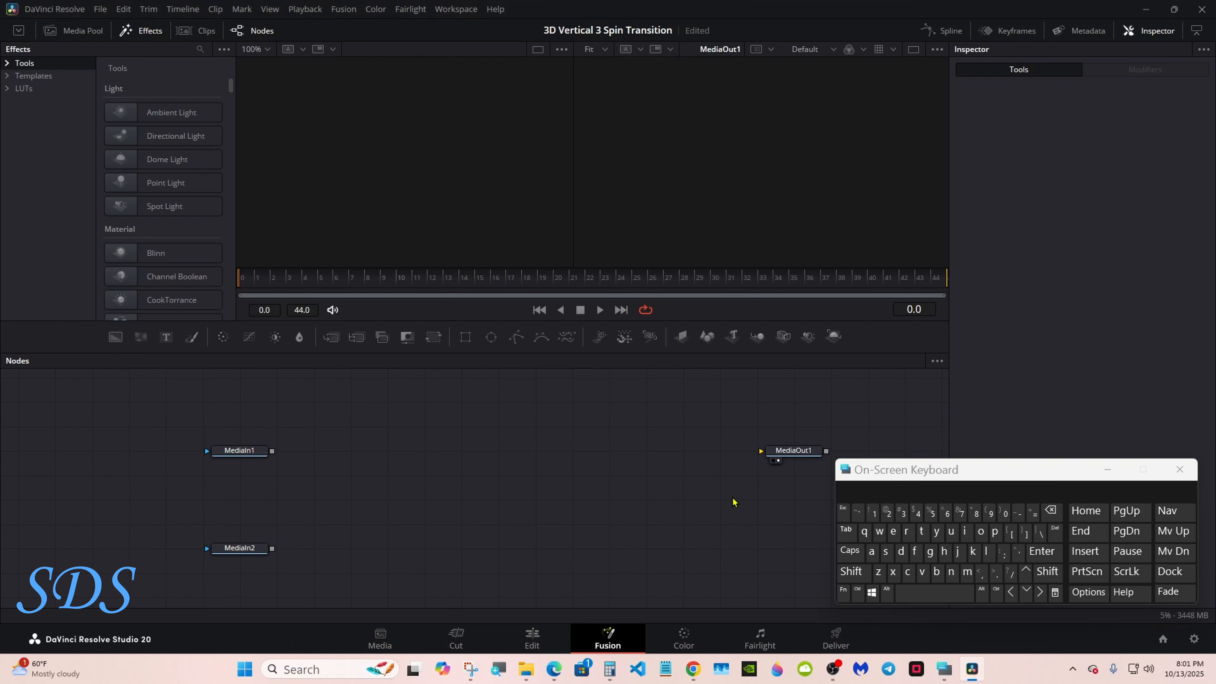
pyautogui.click(851, 572)
pyautogui.click(931, 593)
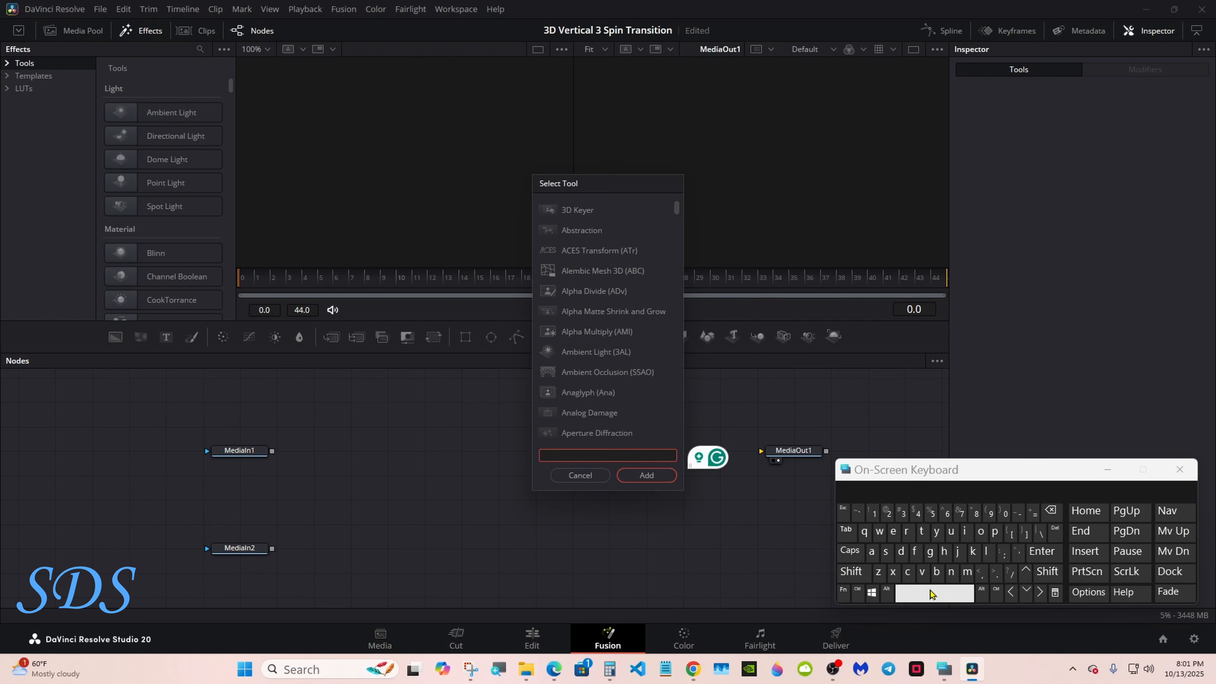
pyautogui.write('cub')
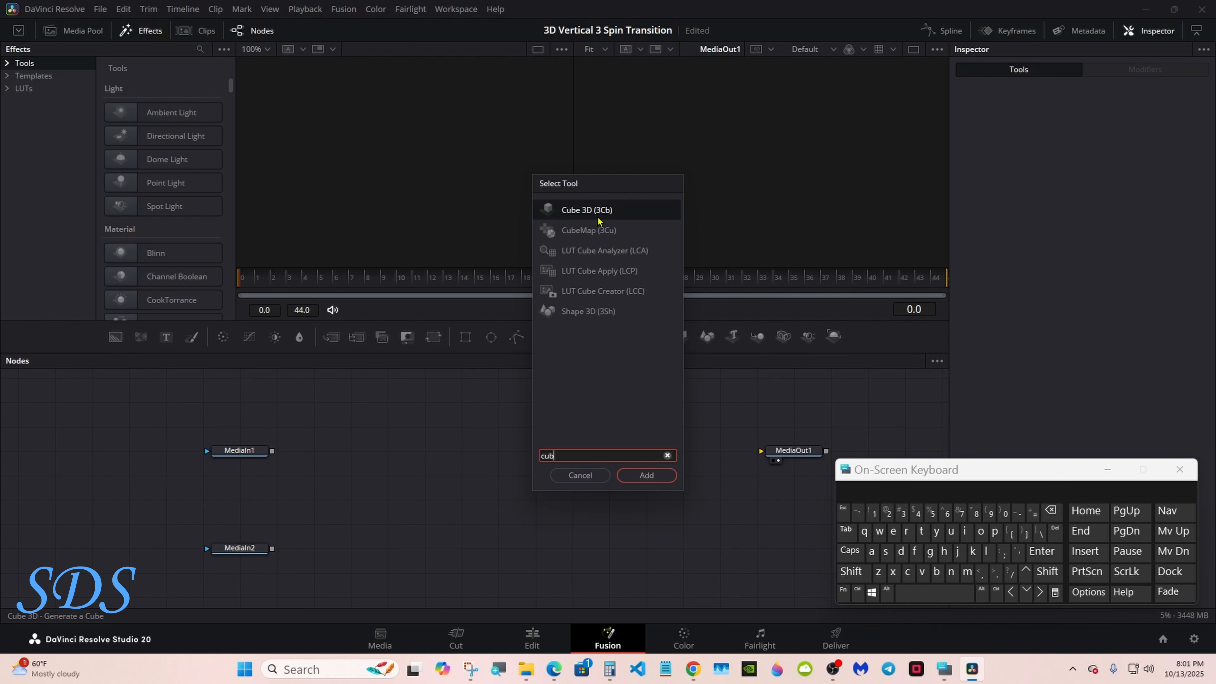
pyautogui.click(597, 217)
pyautogui.click(647, 475)
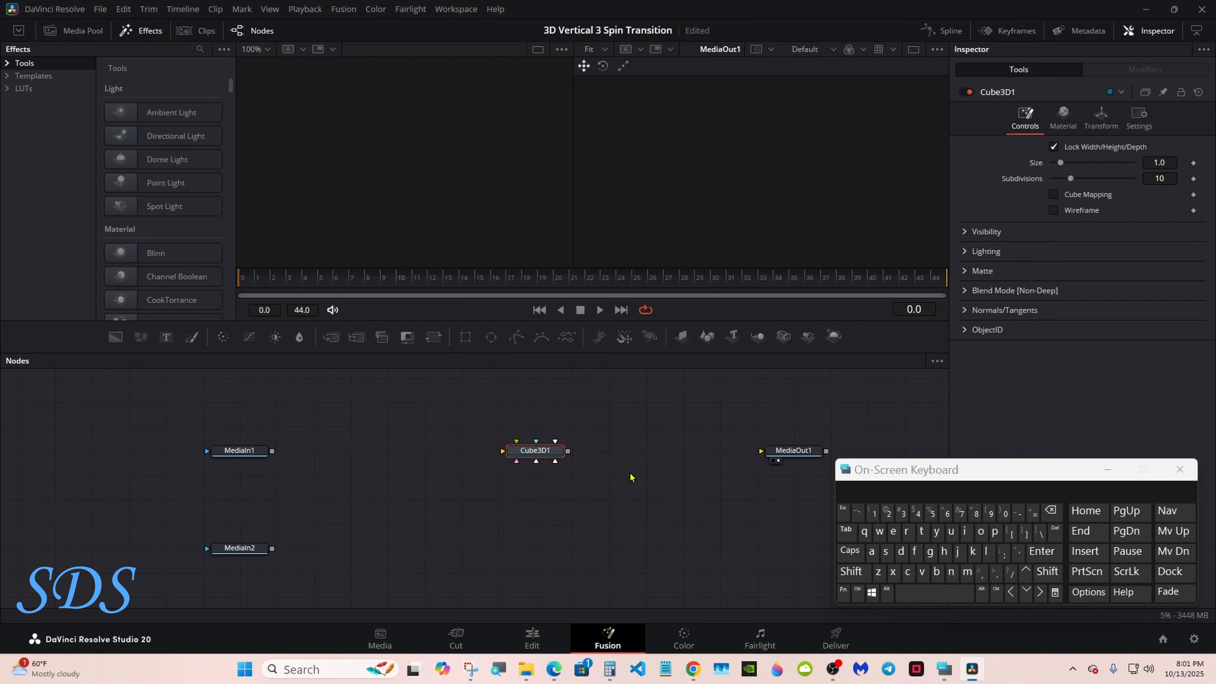
# - Route the cube through a Renderer 3D node into MediaOut1 and set its renderer type to Hardware Renderer
pyautogui.click(834, 338)
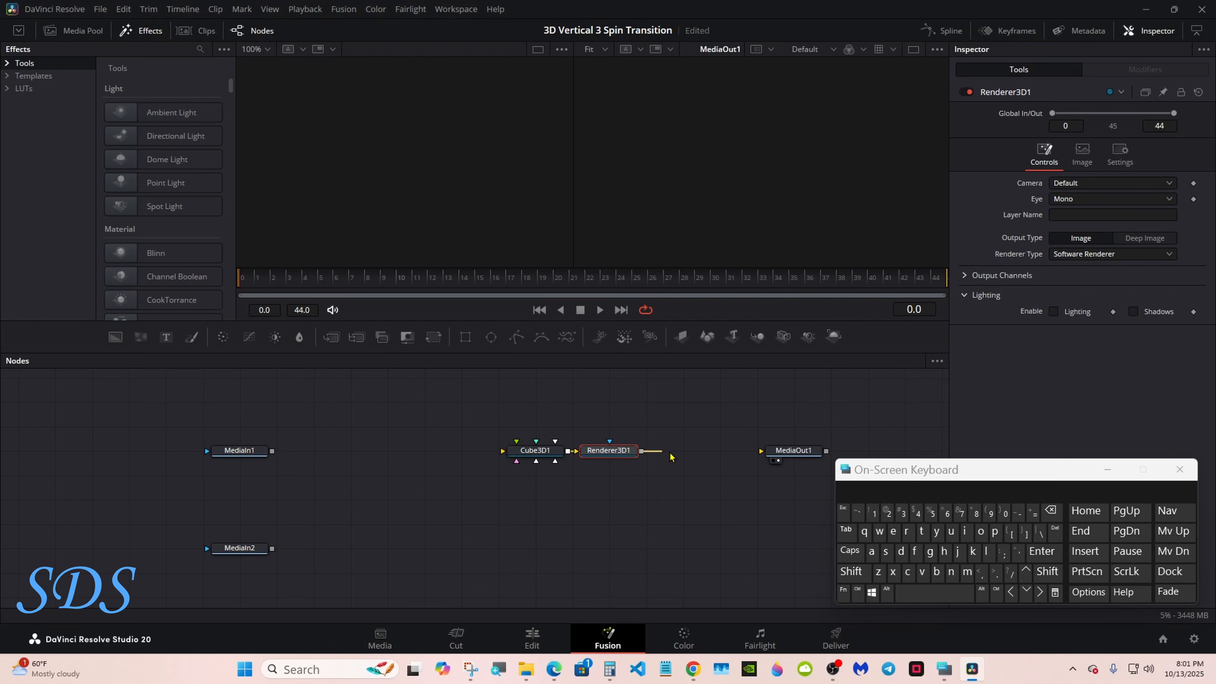
pyautogui.moveTo(671, 457); pyautogui.dragTo(787, 457)
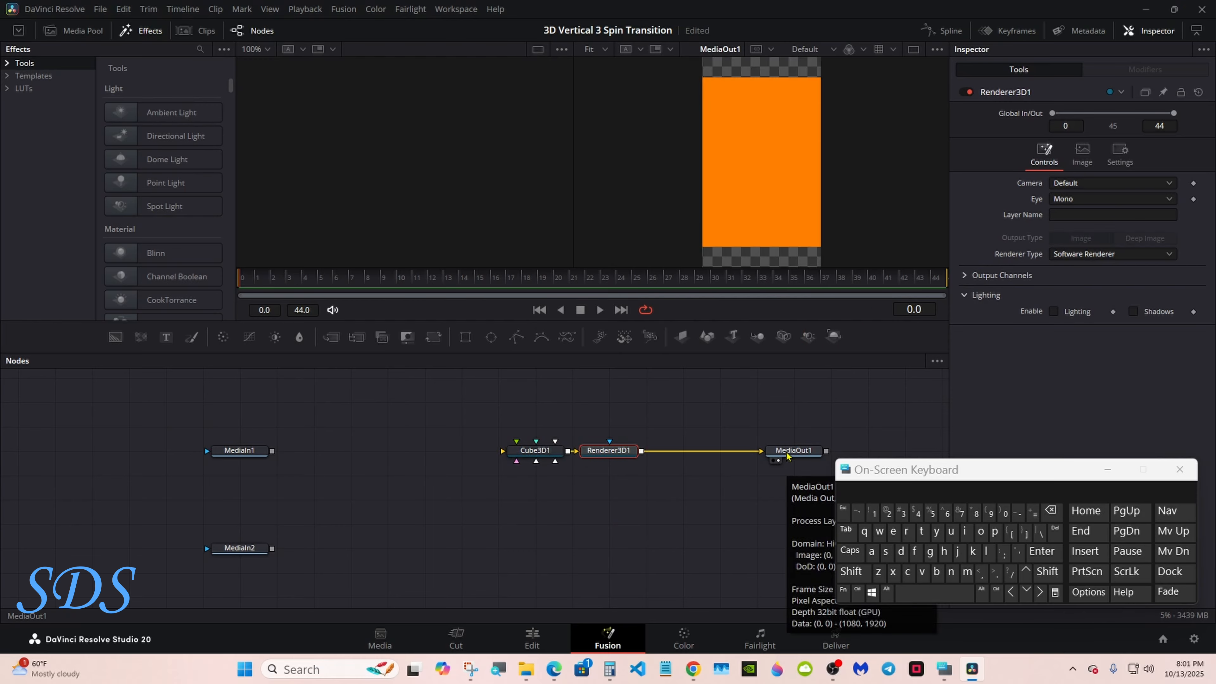
pyautogui.moveTo(609, 451); pyautogui.dragTo(719, 450)
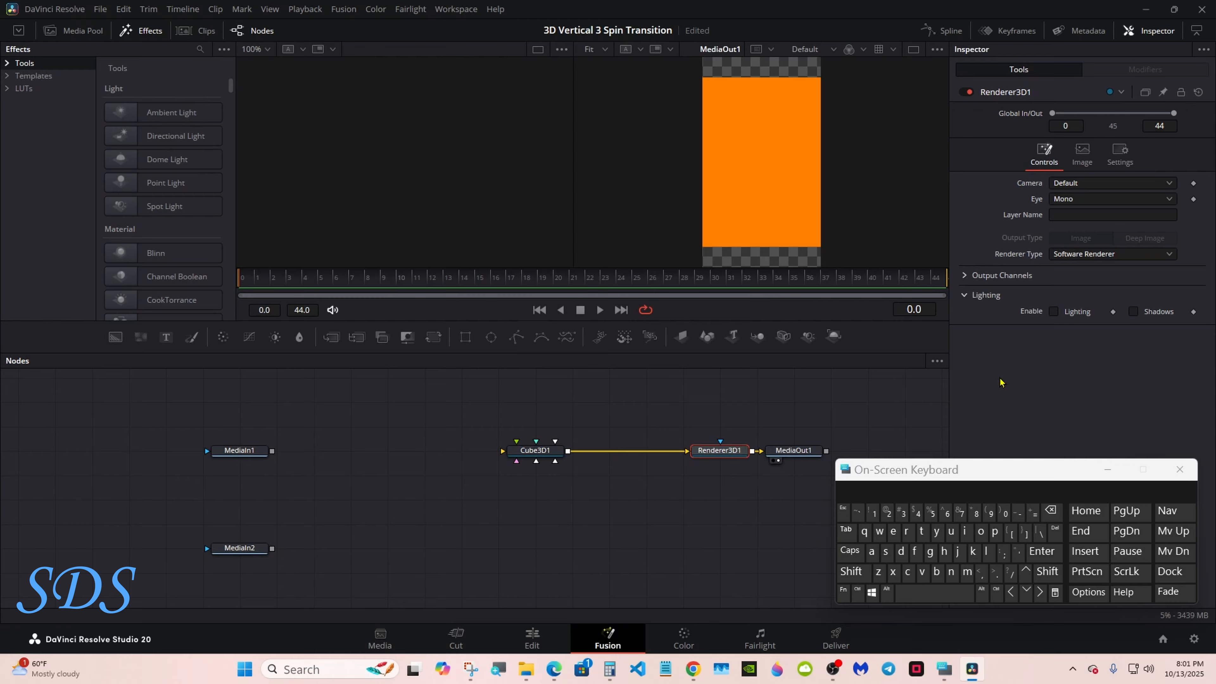
pyautogui.click(1099, 254)
pyautogui.click(1098, 274)
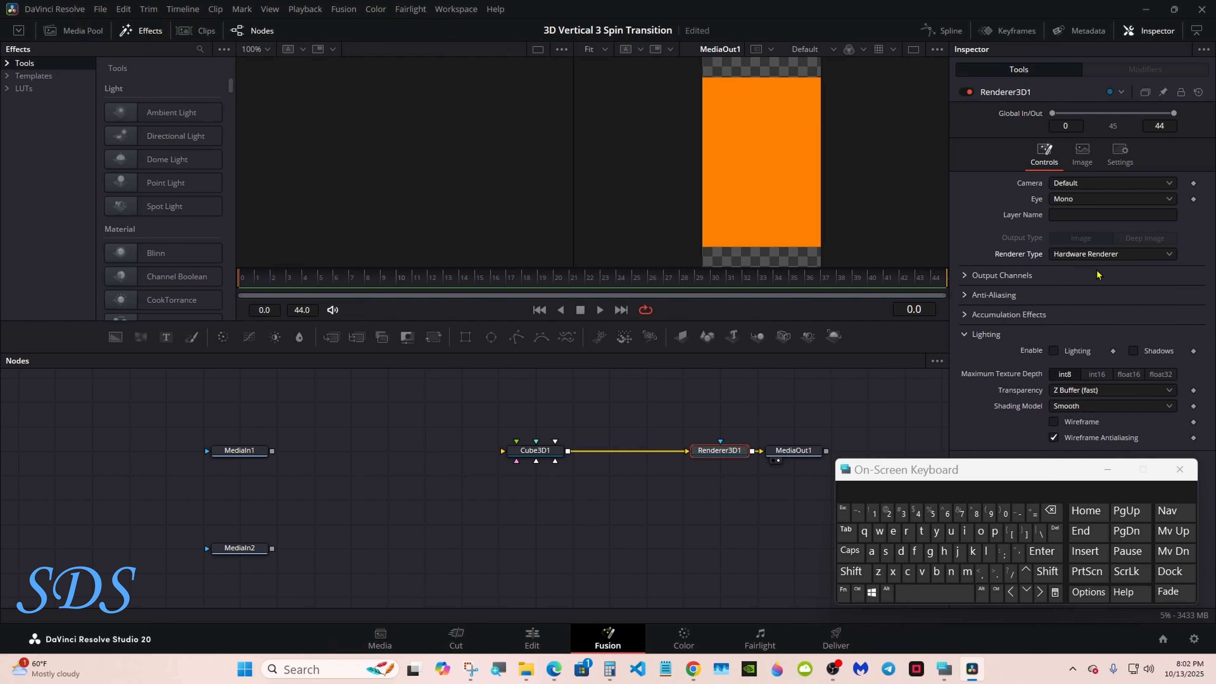
# - Show the Cube 3D node in the empty viewer and select it to access its settings
pyautogui.click(513, 455)
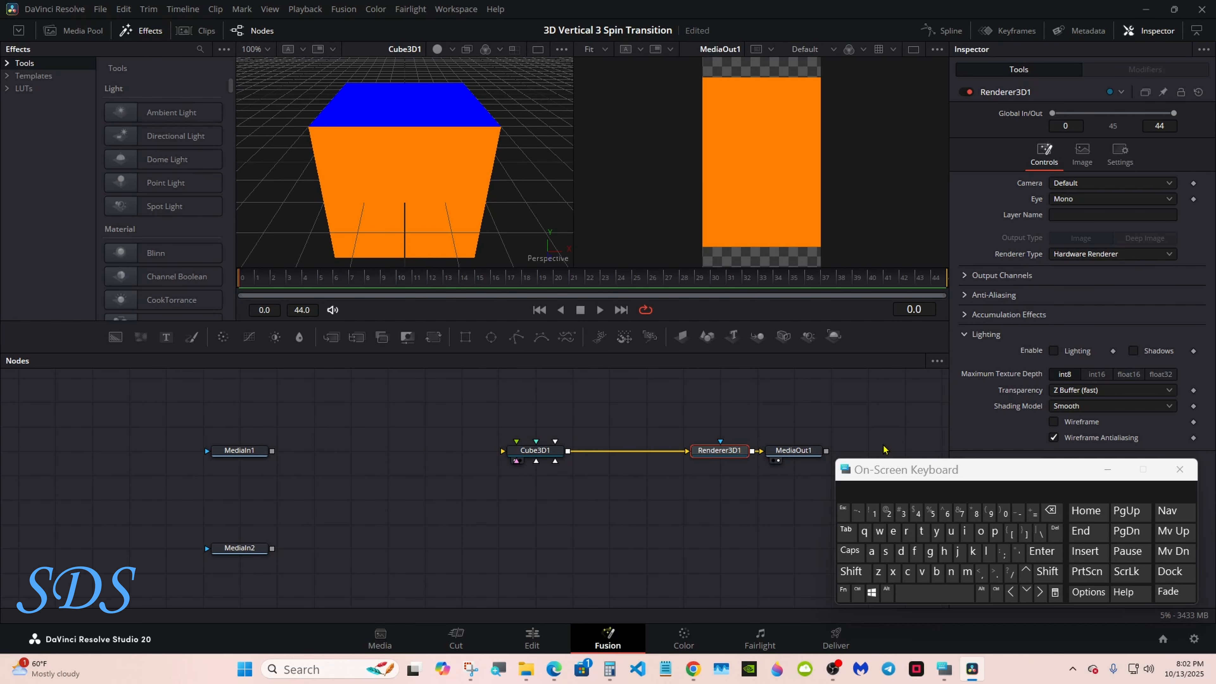
pyautogui.moveTo(883, 470); pyautogui.dragTo(794, 485)
pyautogui.click(548, 451)
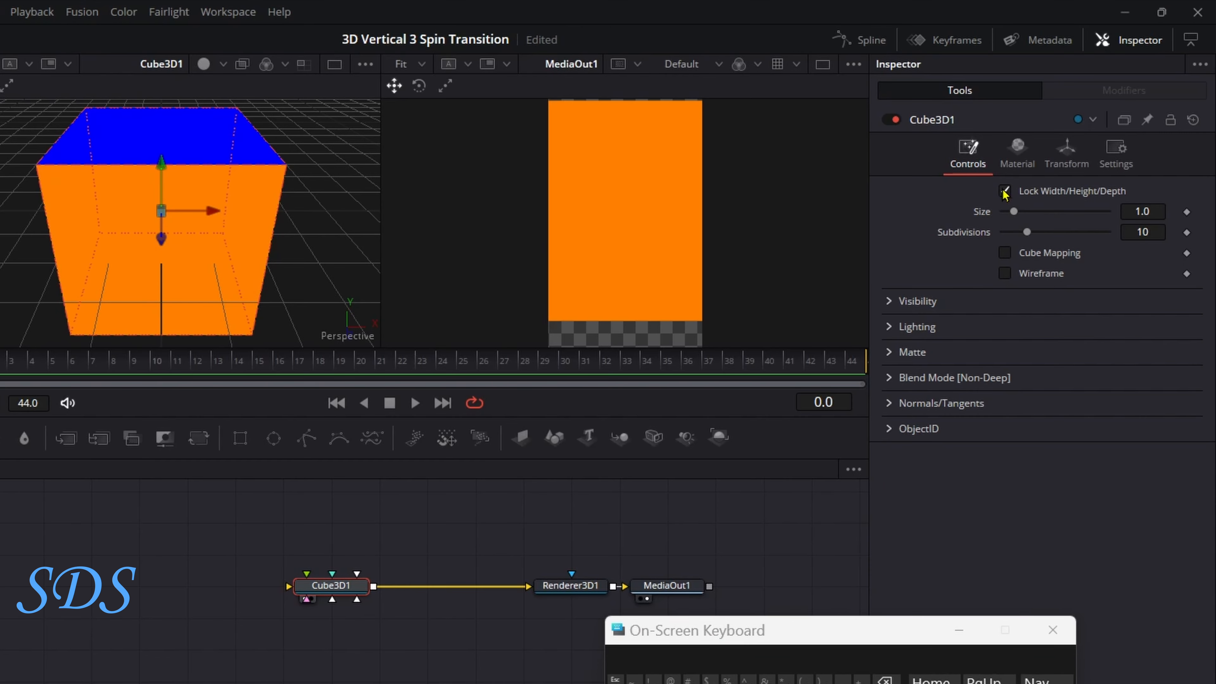
# - Unlock the cube's width, height and depth, and set both its width and depth to 1.125
pyautogui.click(1004, 192)
pyautogui.click(1156, 210)
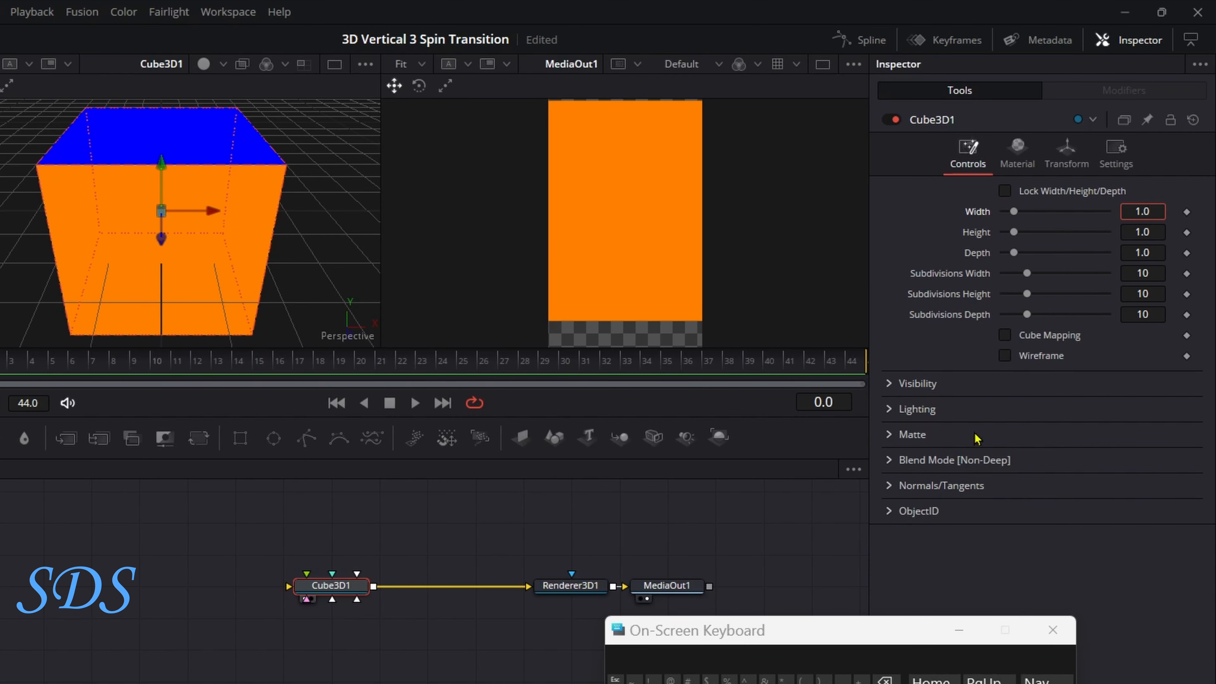
pyautogui.click(885, 679)
pyautogui.click(654, 679)
pyautogui.click(671, 679)
pyautogui.click(729, 679)
pyautogui.press('Tab')
pyautogui.press('Tab')
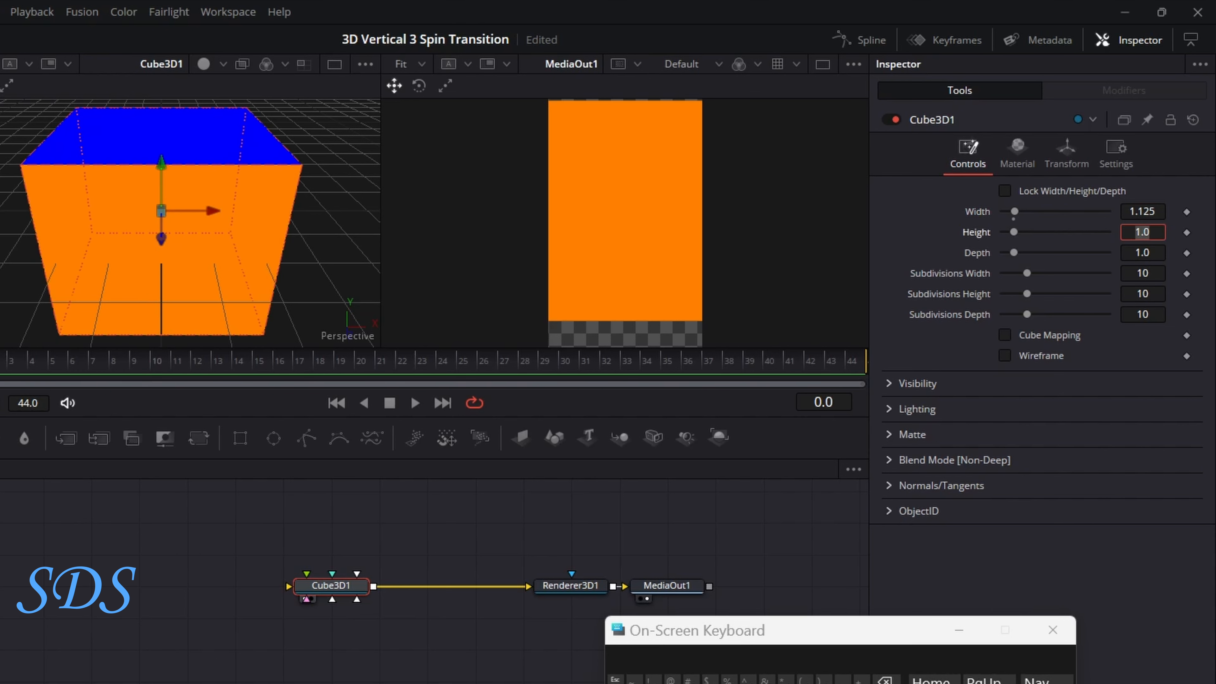
pyautogui.write('1.')
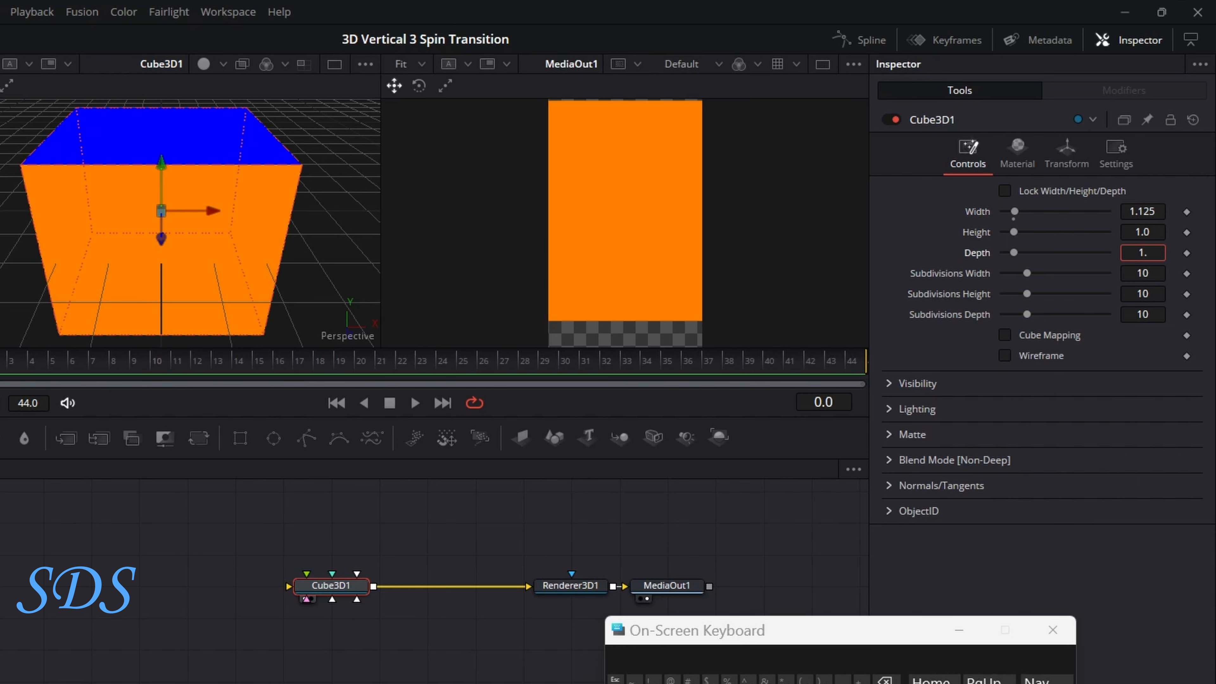
pyautogui.write('125')
pyautogui.press('Tab')
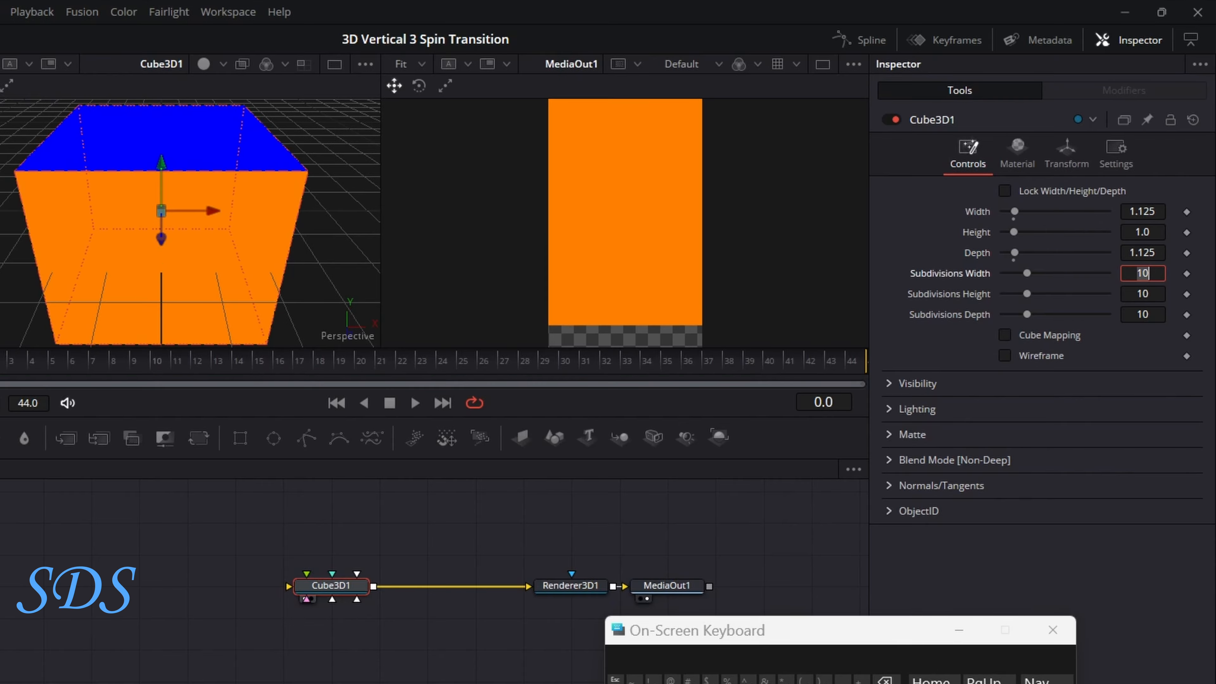
# - Set the cube's height to 2/3
pyautogui.click(1156, 230)
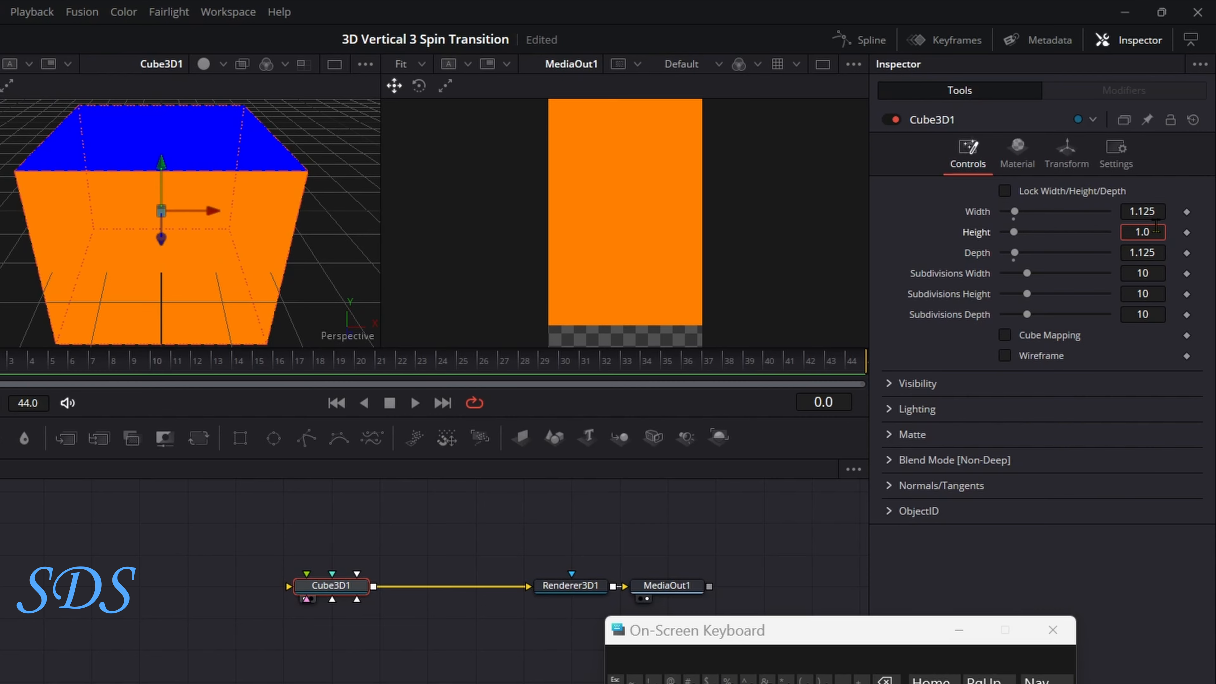
pyautogui.doubleClick(886, 679)
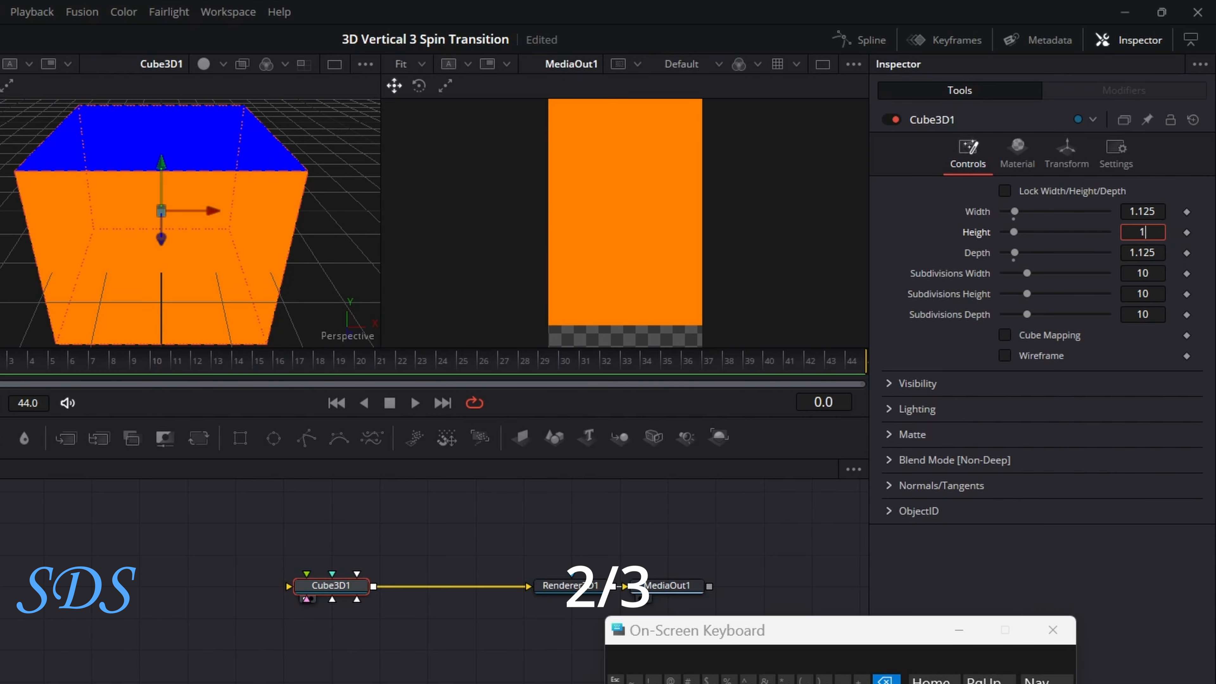
pyautogui.press('BackSpace')
pyautogui.write('2/3')
pyautogui.press('Tab')
# - Raise the cube's width, height and depth subdivisions to 40 each
pyautogui.moveTo(797, 640); pyautogui.dragTo(854, 636)
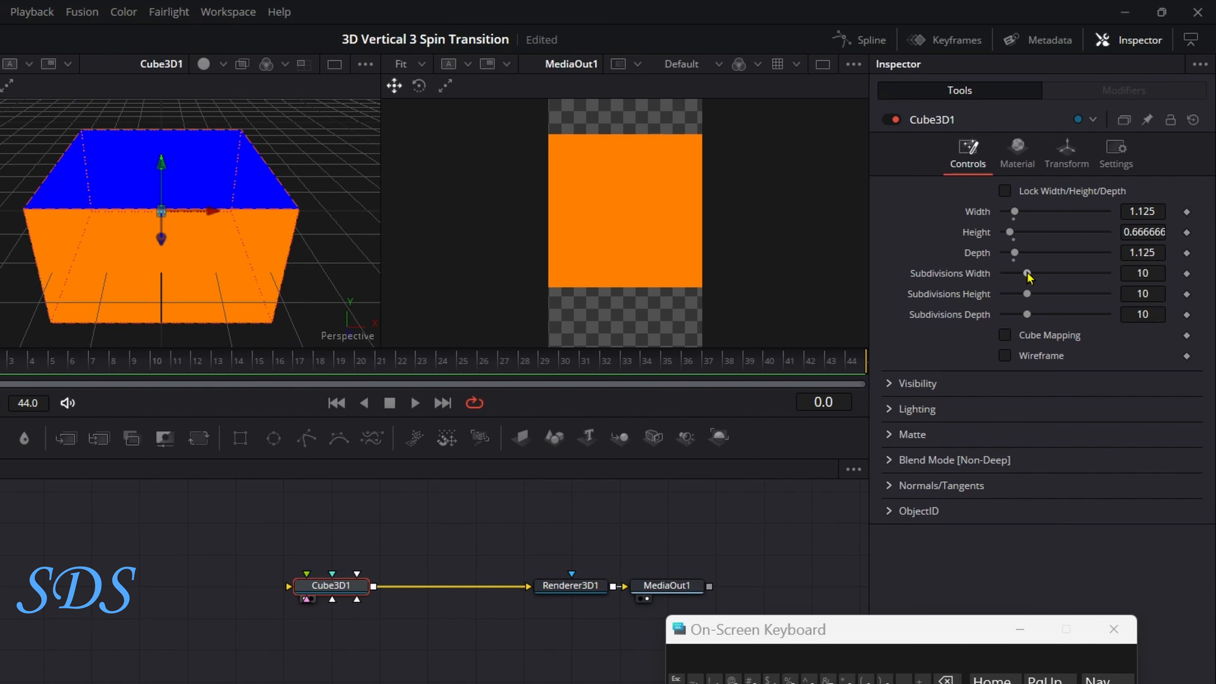
pyautogui.moveTo(1027, 273); pyautogui.dragTo(1100, 294)
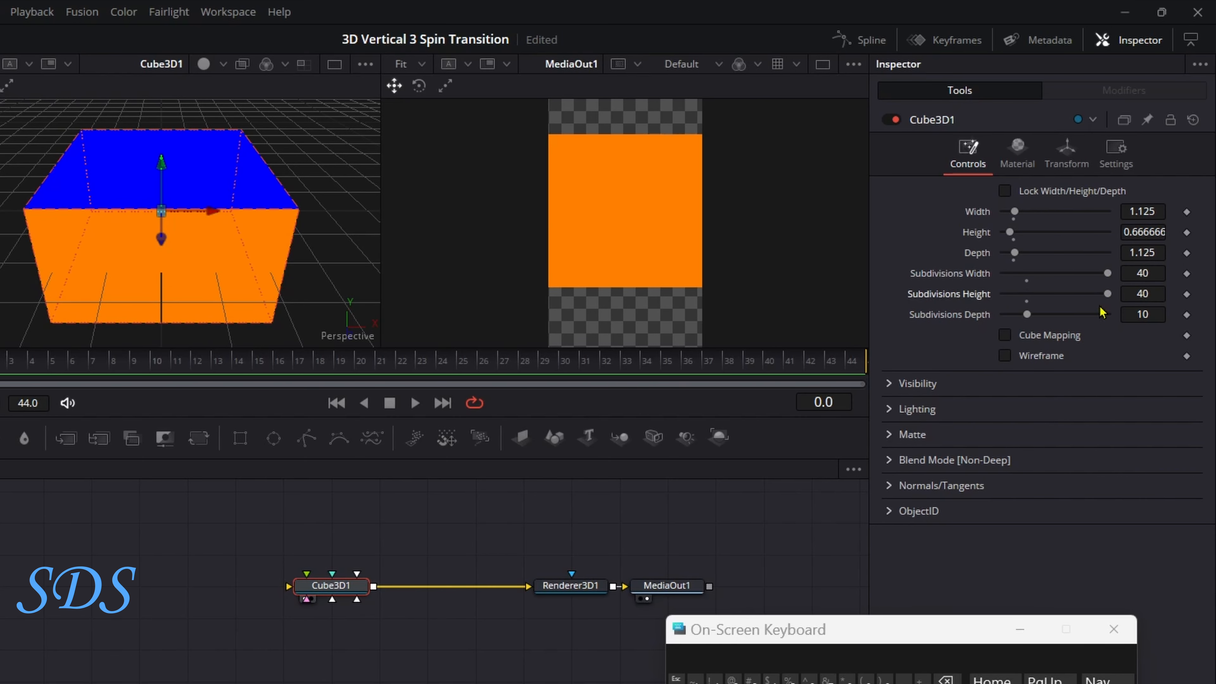
pyautogui.moveTo(1027, 314); pyautogui.dragTo(1109, 316)
# - Copy the Cube 3D node and paste two instances of it, stacked below the original
pyautogui.rightClick(342, 591)
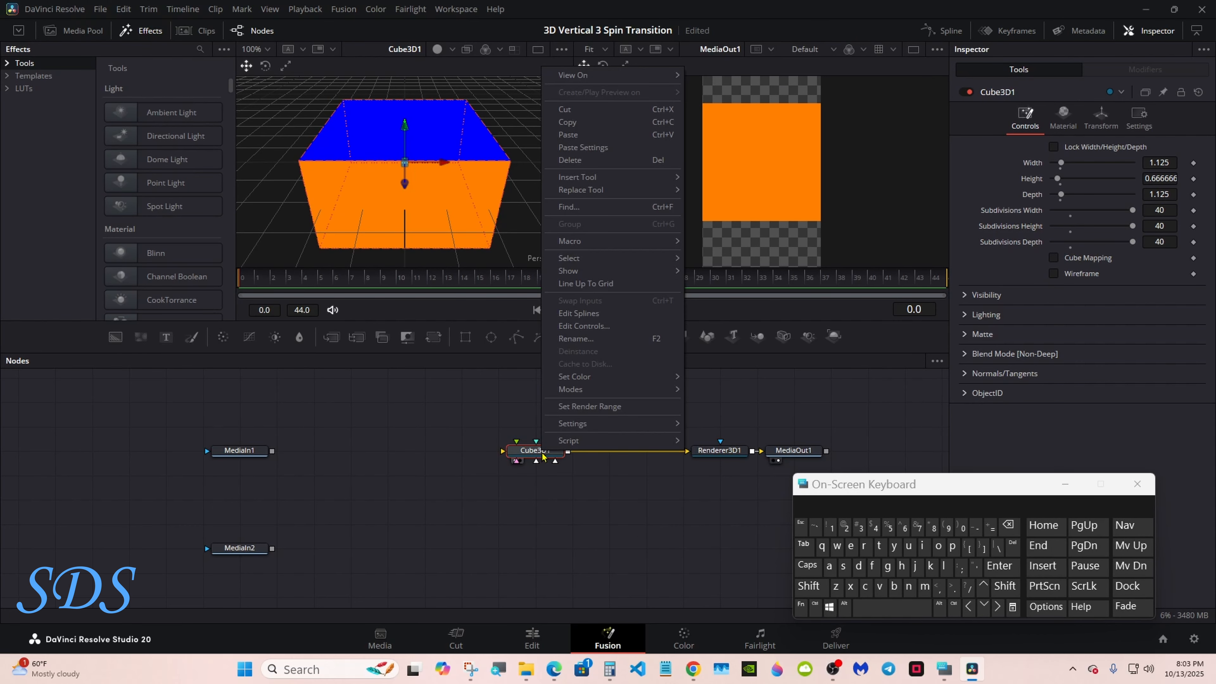
pyautogui.click(579, 128)
pyautogui.click(537, 514)
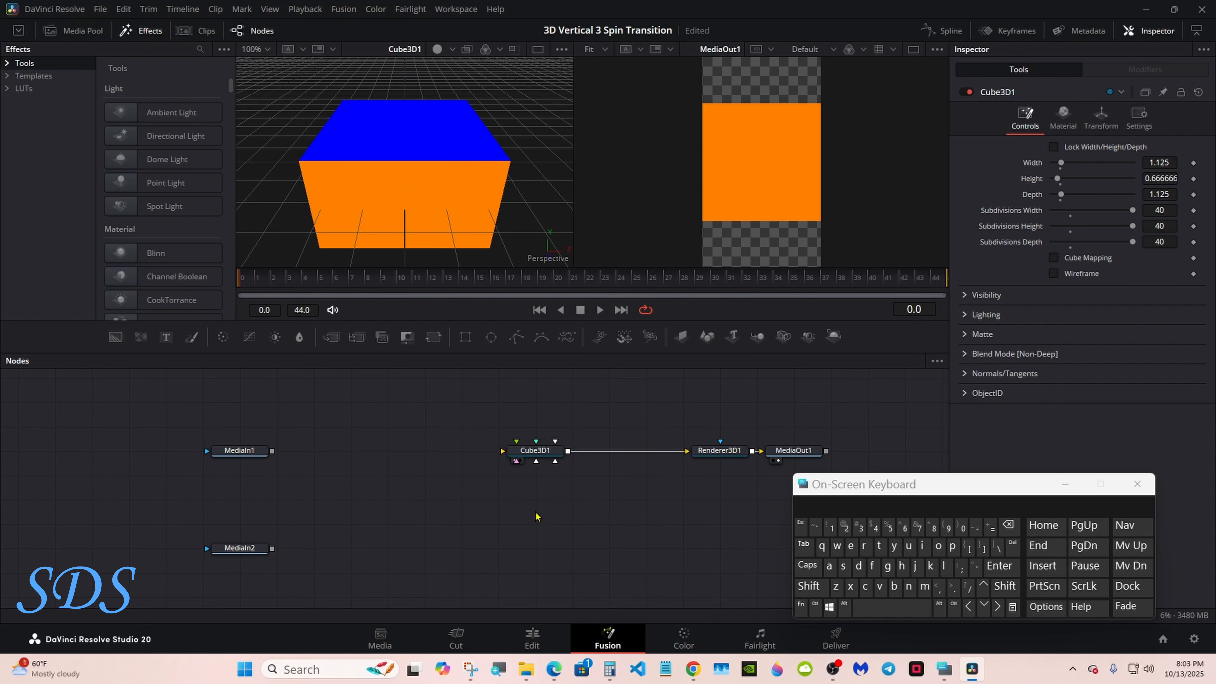
pyautogui.rightClick(537, 516)
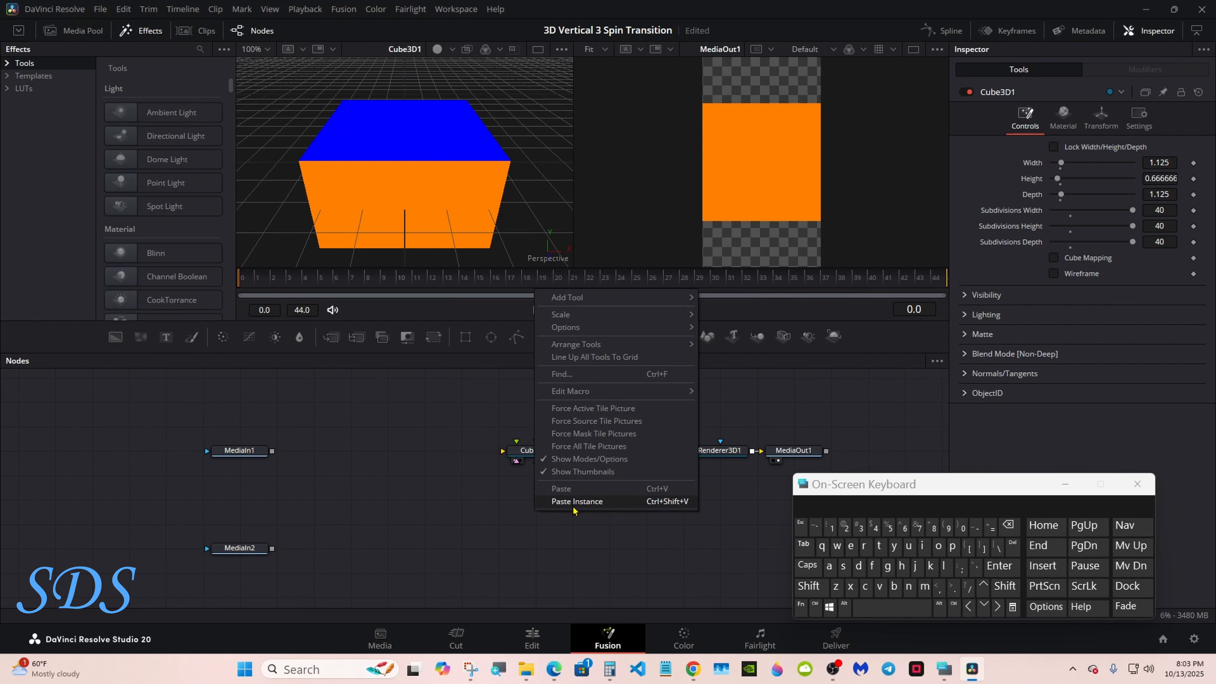
pyautogui.click(574, 502)
pyautogui.rightClick(535, 552)
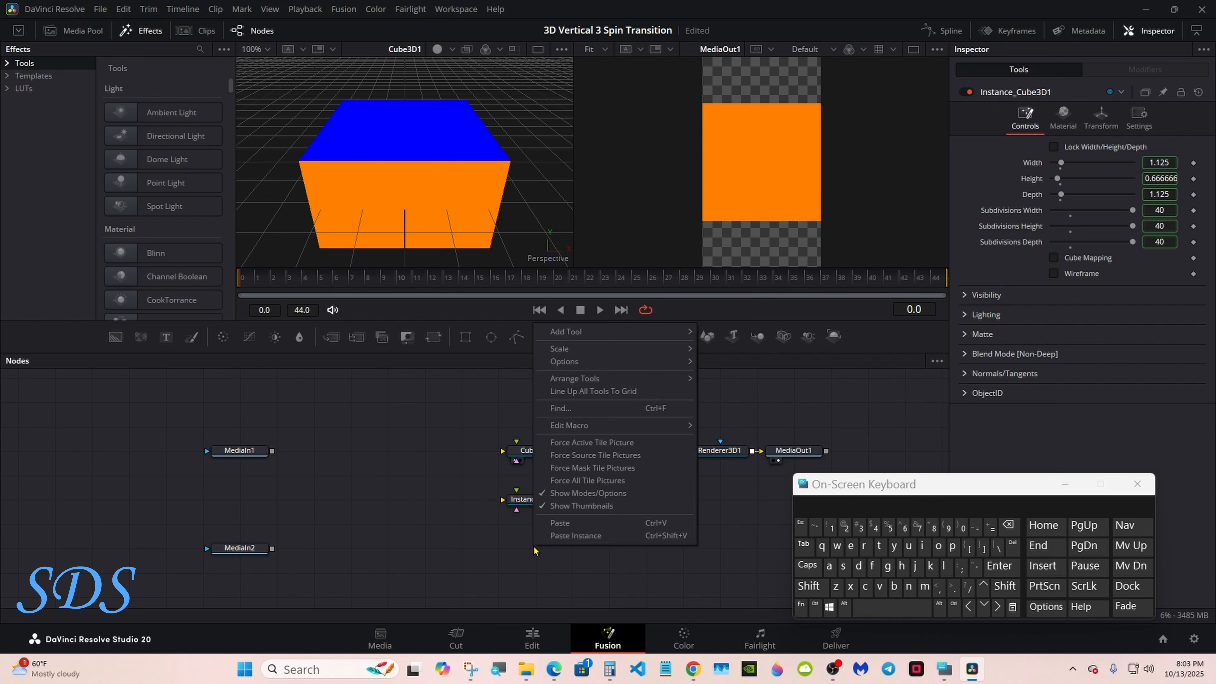
pyautogui.click(572, 541)
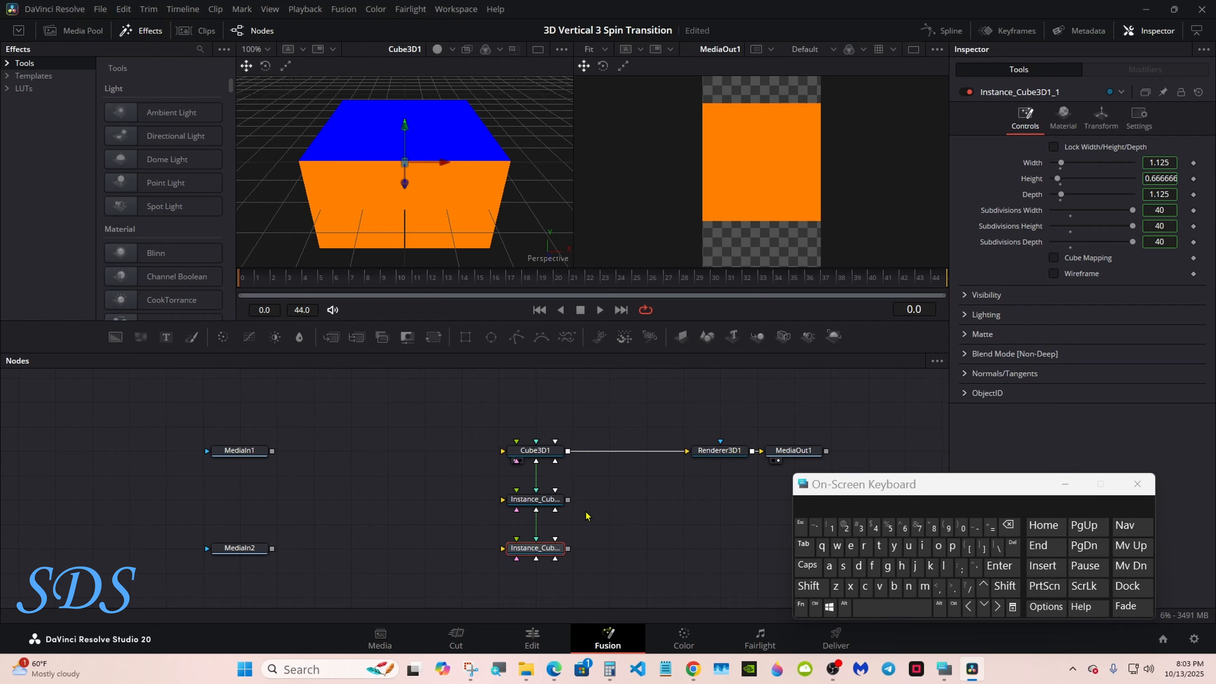
# - Combine the original cube and both instances in a Merge 3D node feeding the Renderer 3D
pyautogui.moveTo(567, 500); pyautogui.dragTo(568, 451)
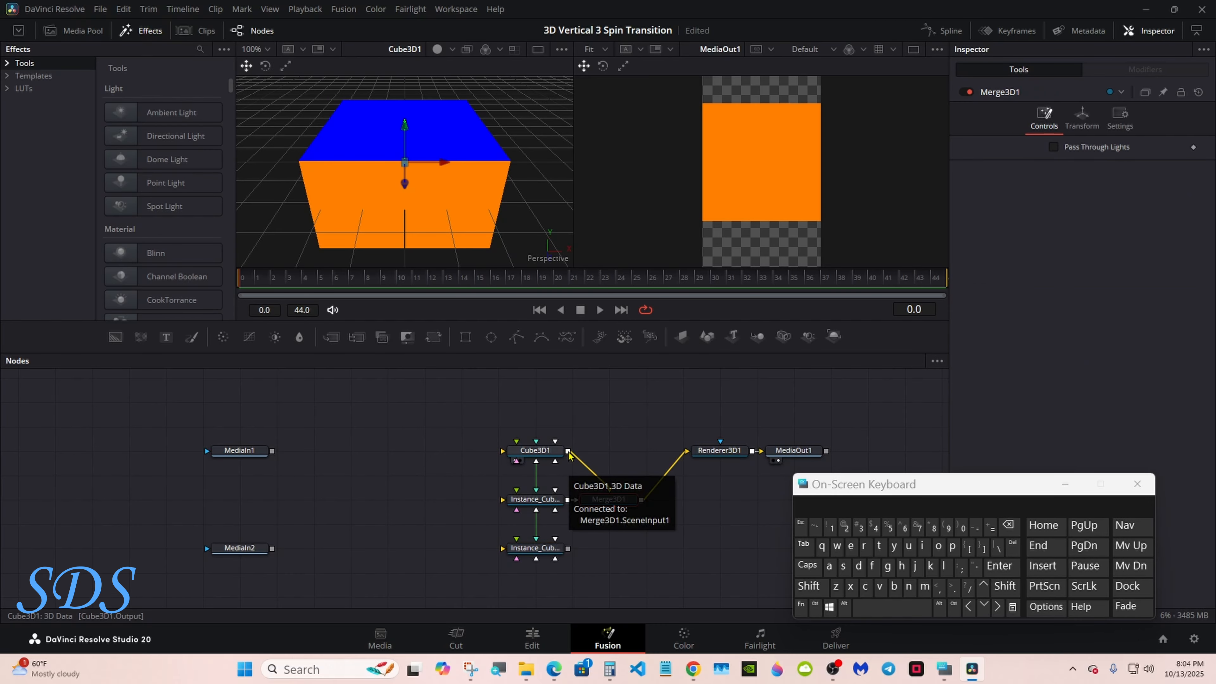
pyautogui.moveTo(568, 549); pyautogui.dragTo(666, 504)
pyautogui.moveTo(867, 488); pyautogui.dragTo(930, 503)
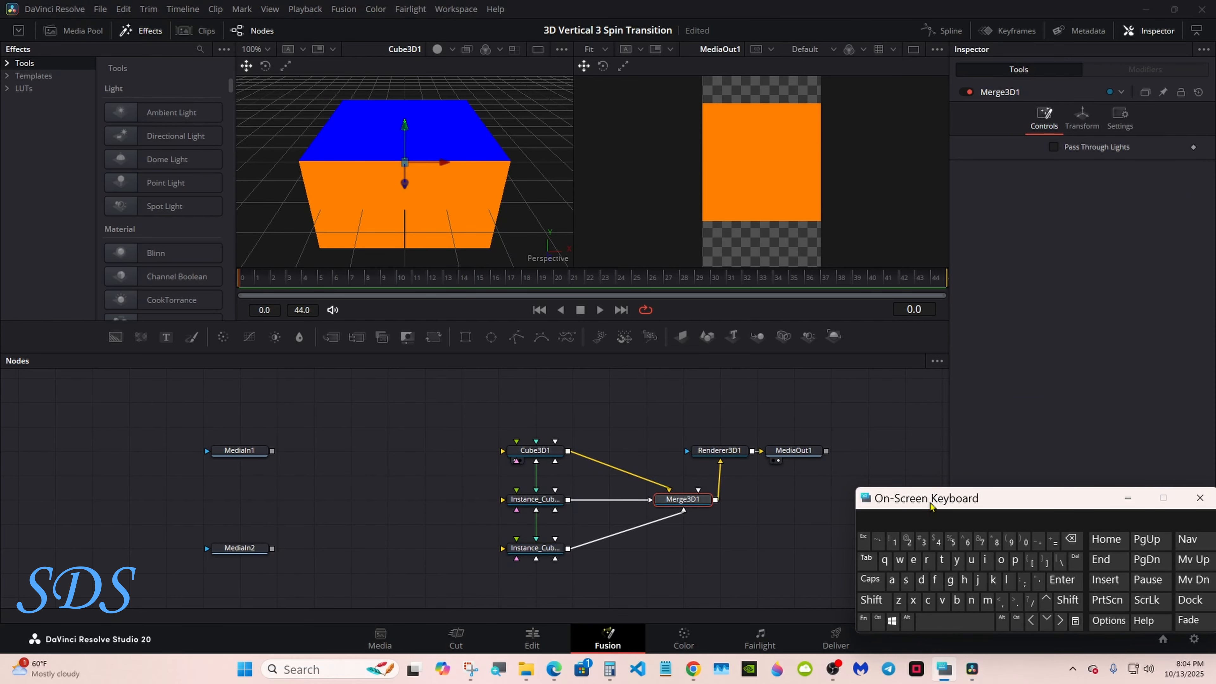
# - Move the Renderer 3D and MediaOut nodes down in line with the Merge 3D node
pyautogui.moveTo(718, 451); pyautogui.dragTo(755, 500)
pyautogui.moveTo(800, 451); pyautogui.dragTo(836, 500)
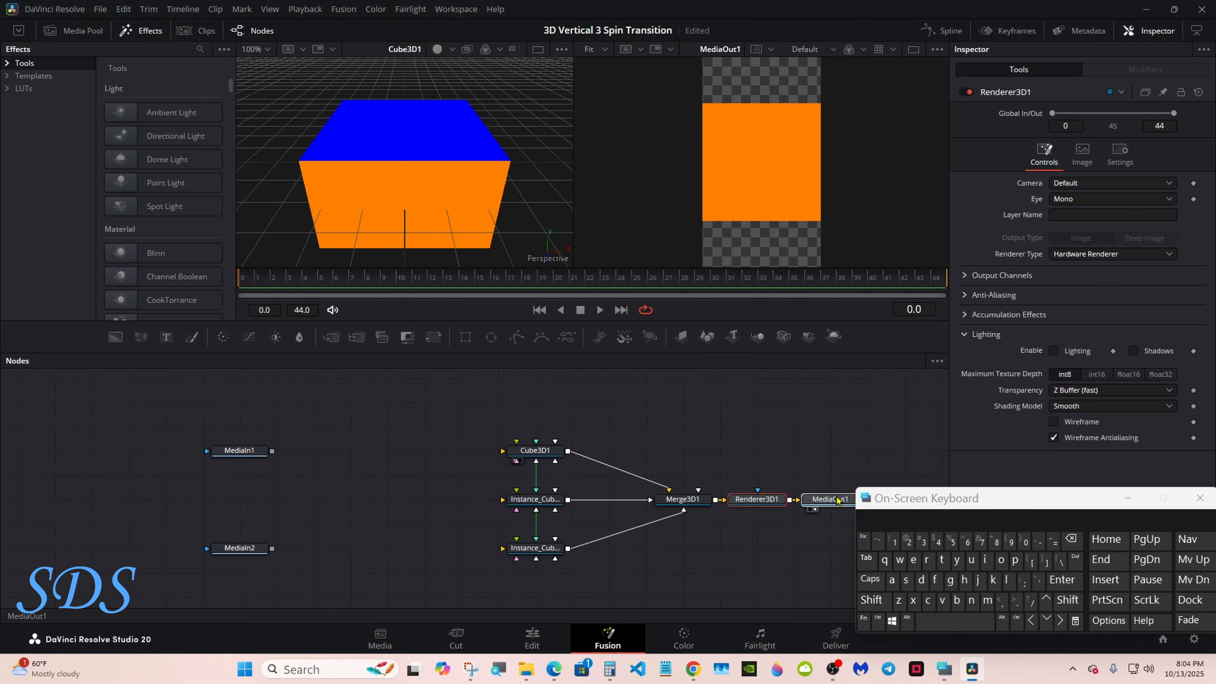
pyautogui.click(779, 436)
# - Deinstance the Y translation and Y rotation of the middle cube instance
pyautogui.click(533, 500)
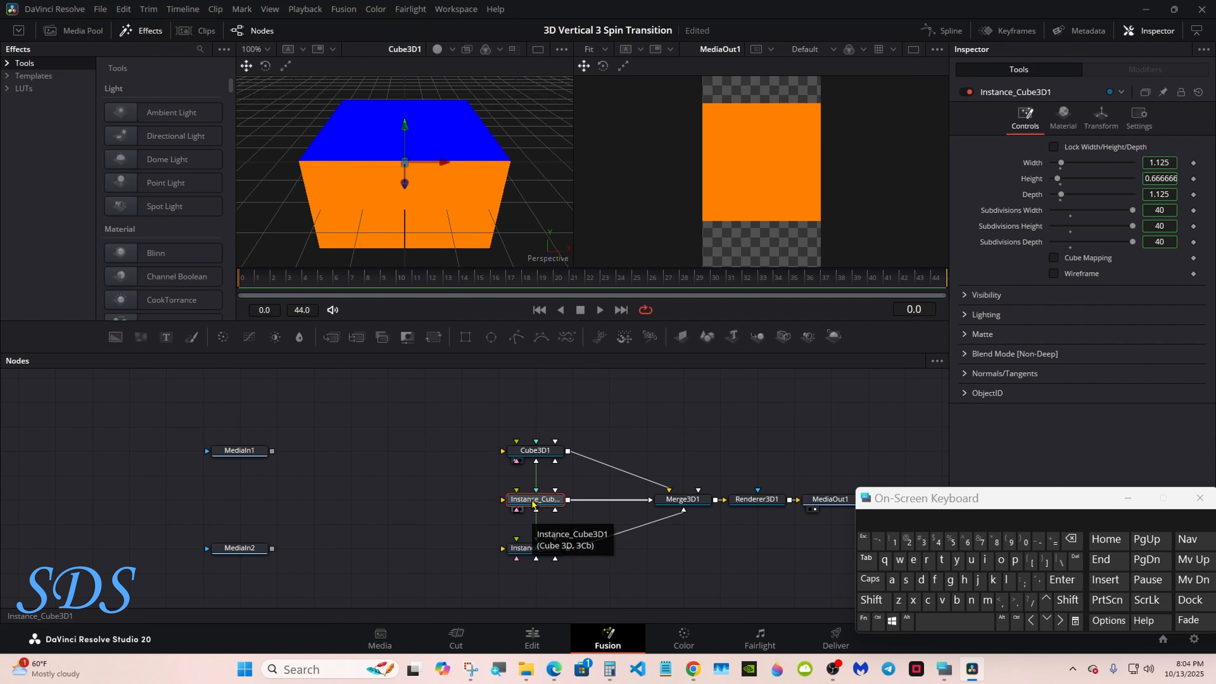
pyautogui.click(1101, 117)
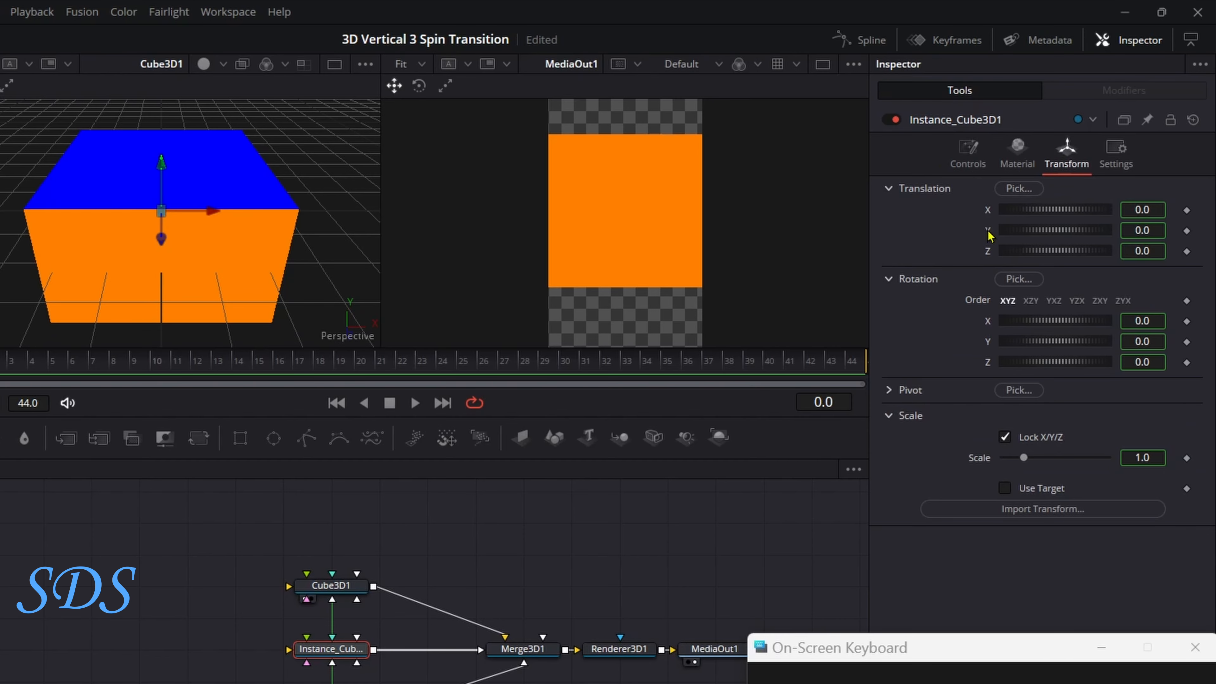
pyautogui.rightClick(988, 234)
pyautogui.click(1015, 413)
pyautogui.rightClick(988, 345)
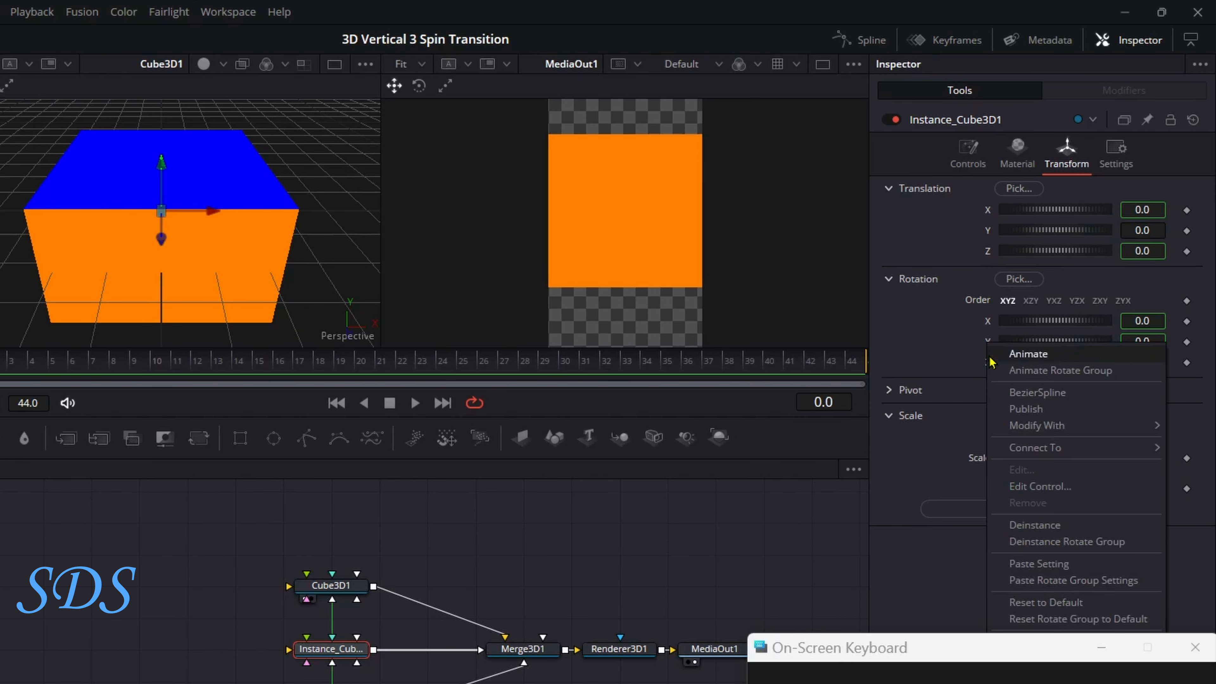
pyautogui.click(1025, 526)
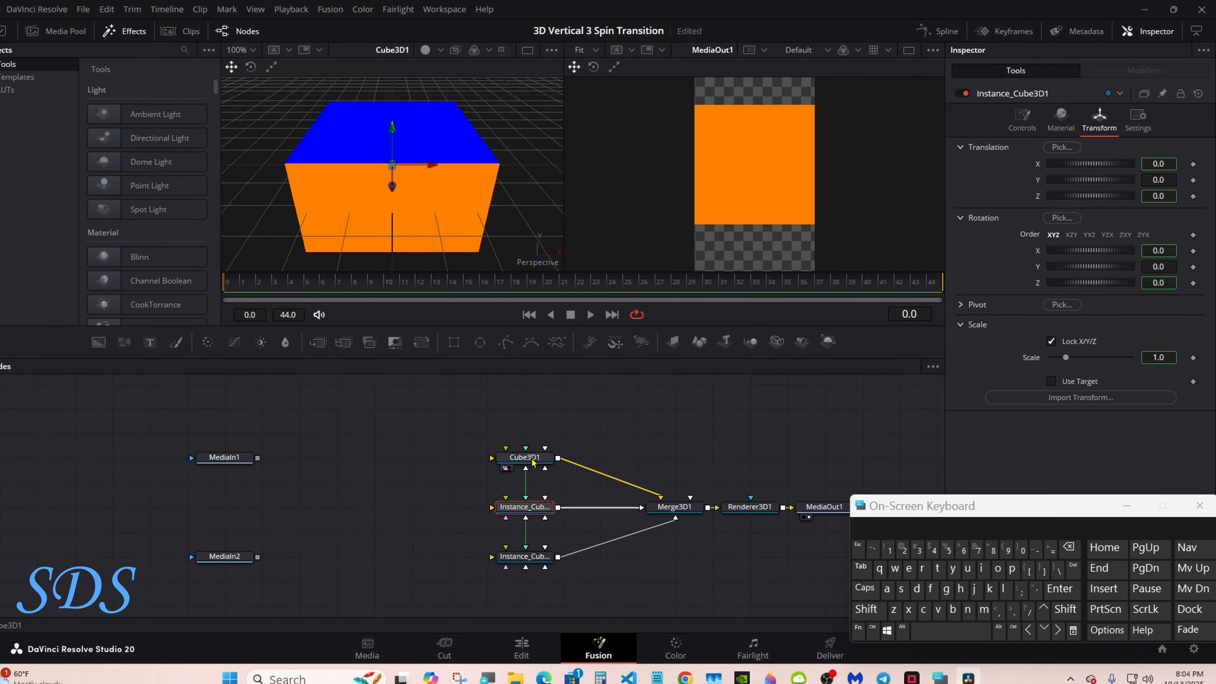
# - Set the original cube's Y translation to 2/3
pyautogui.click(543, 455)
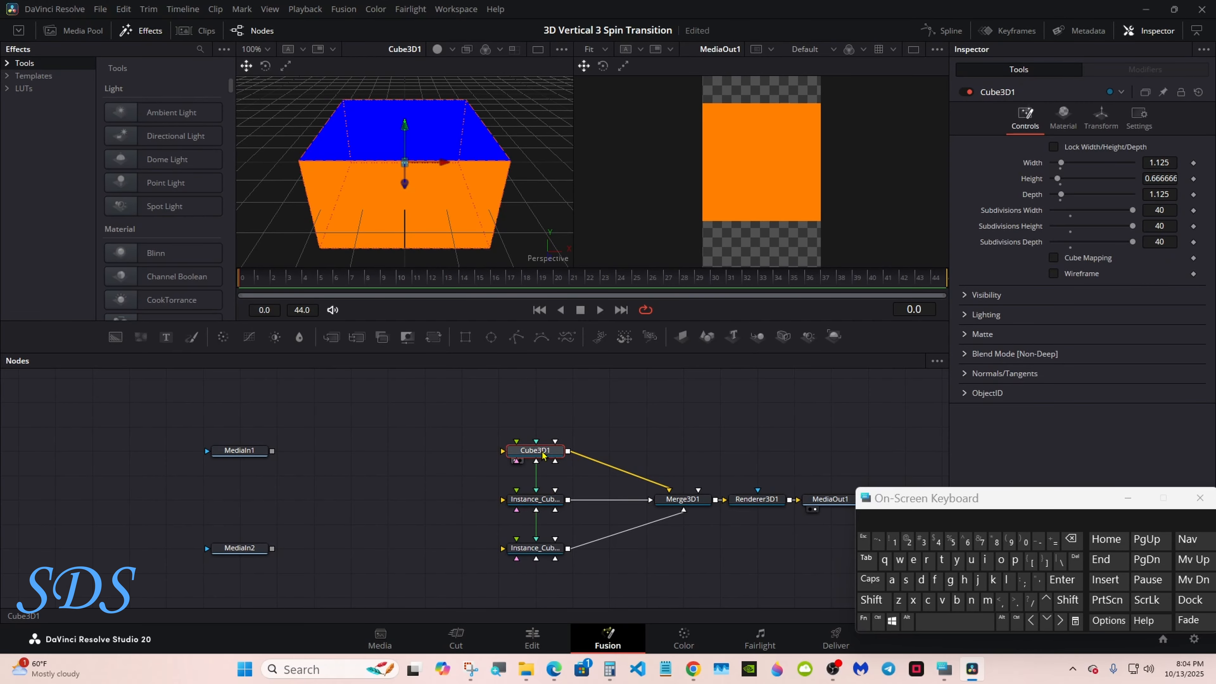
pyautogui.click(1101, 118)
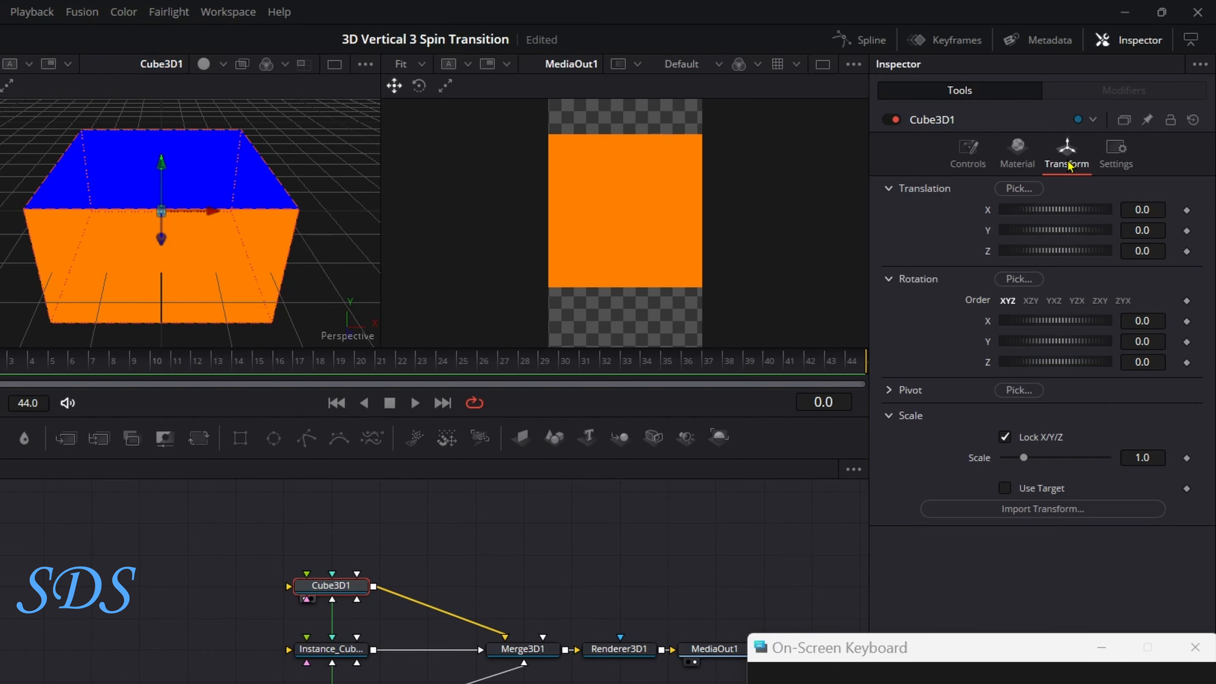
pyautogui.click(1152, 225)
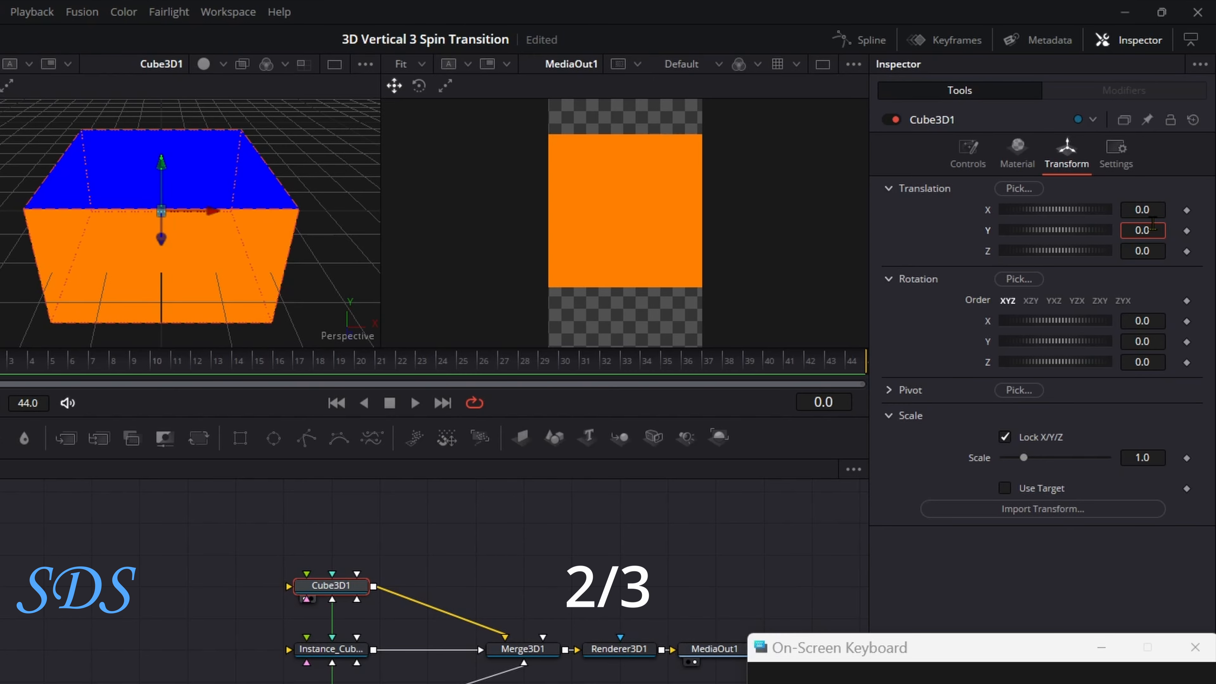
pyautogui.press('BackSpace')
pyautogui.press('BackSpace')
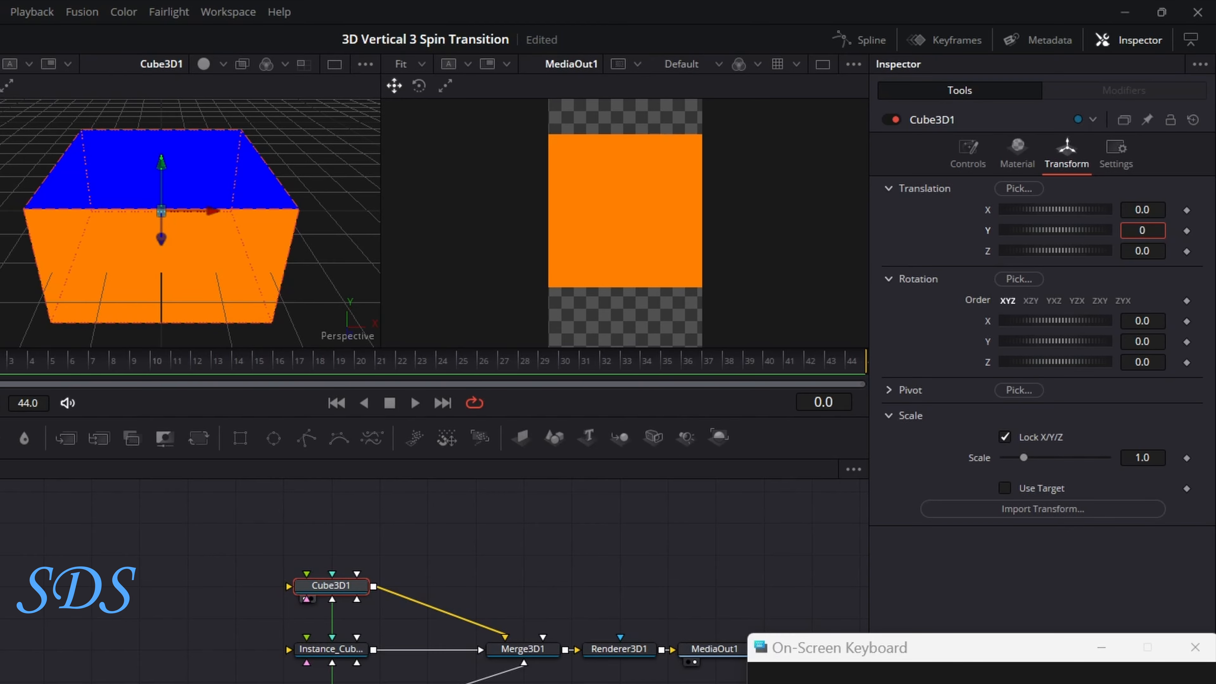
pyautogui.write('2/3')
pyautogui.press('Return')
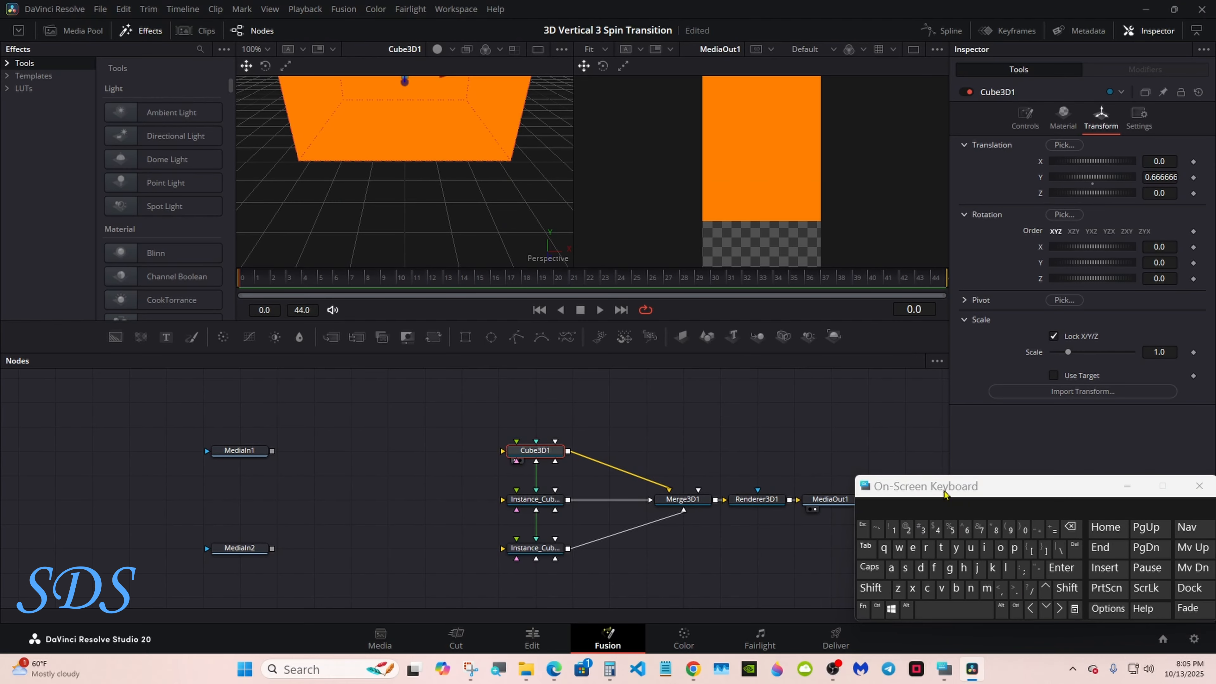
# - Deinstance the Y translation of the lowest cube instance and make it negative, -2/3
pyautogui.click(536, 549)
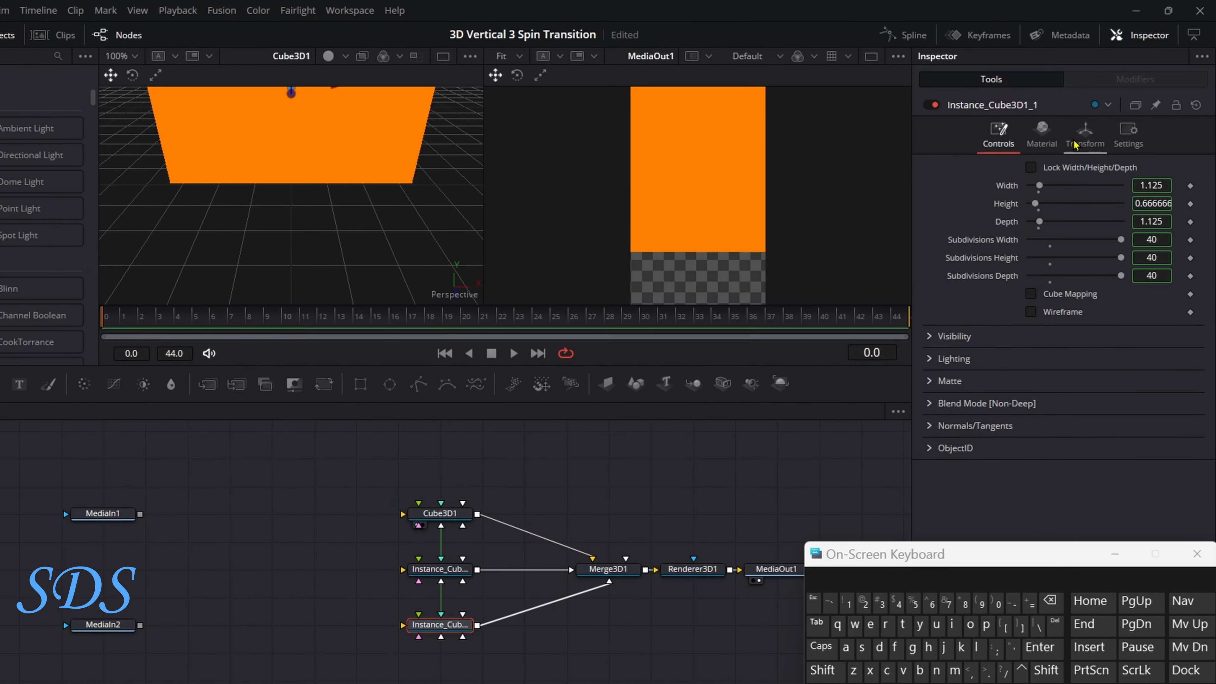
pyautogui.click(1094, 125)
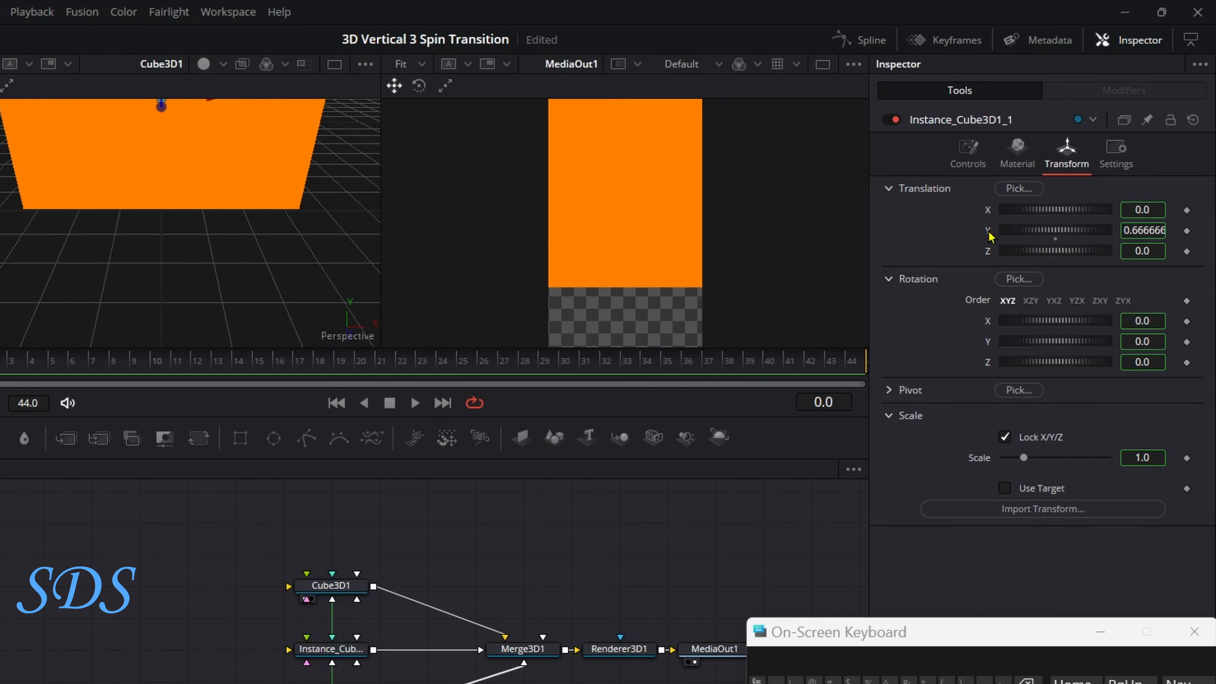
pyautogui.rightClick(989, 237)
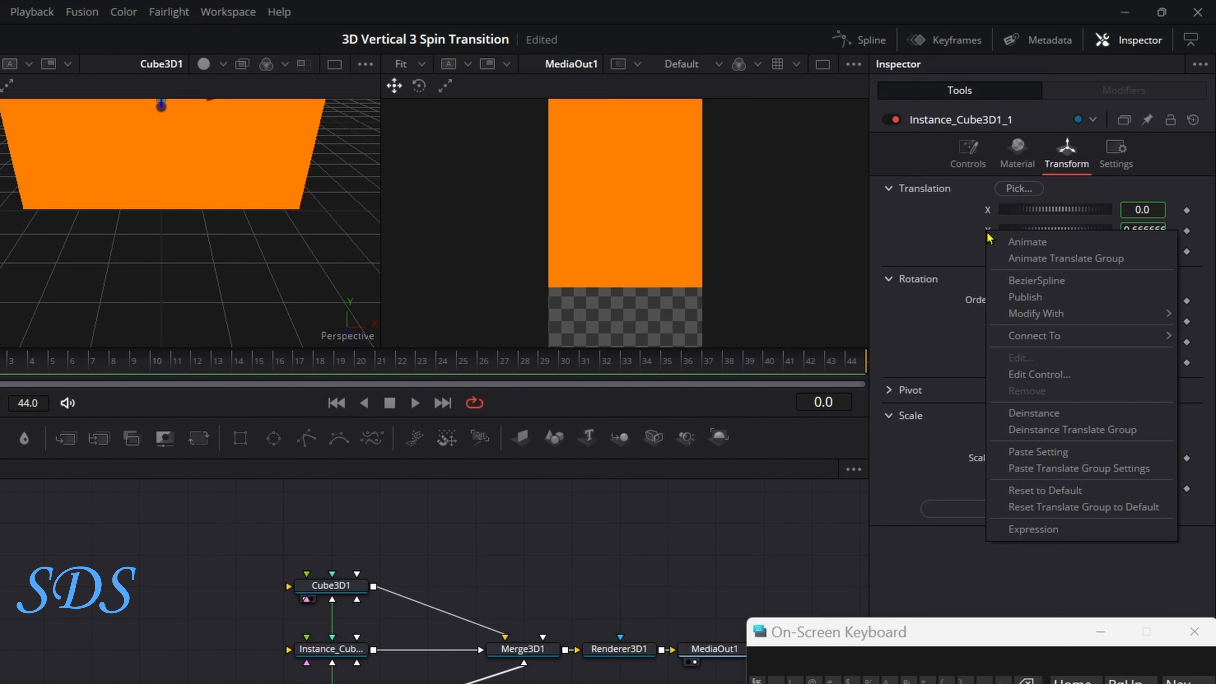
pyautogui.click(1019, 414)
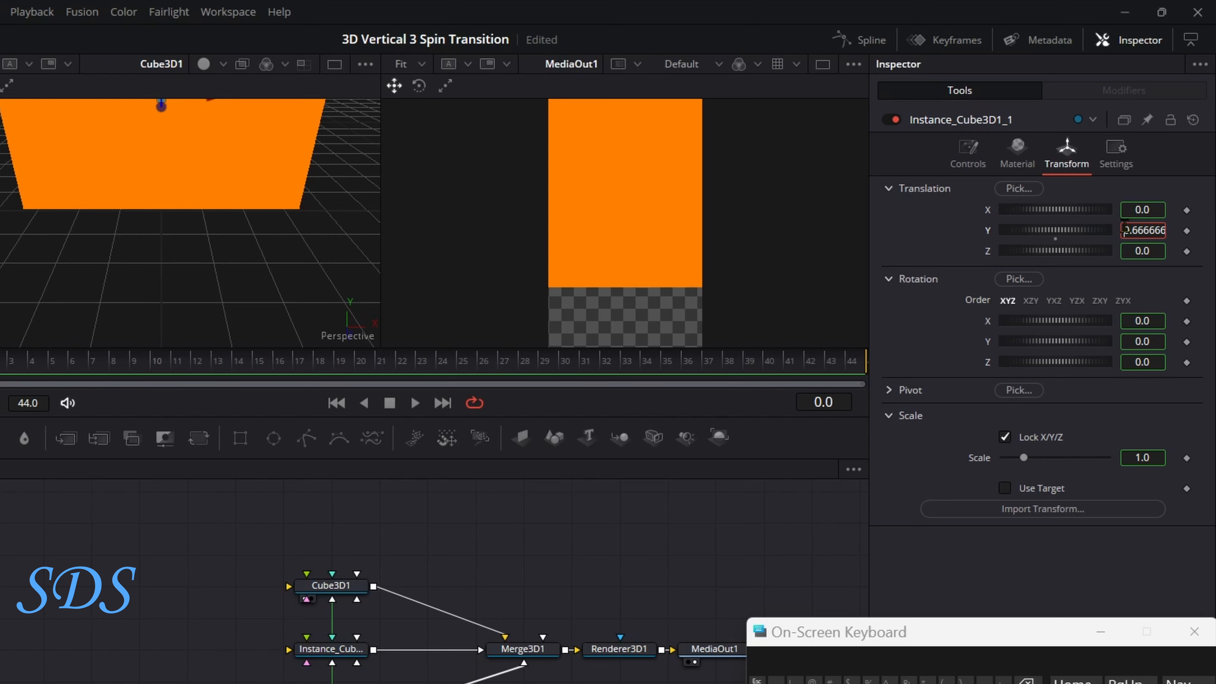
pyautogui.click(987, 679)
pyautogui.press('Tab')
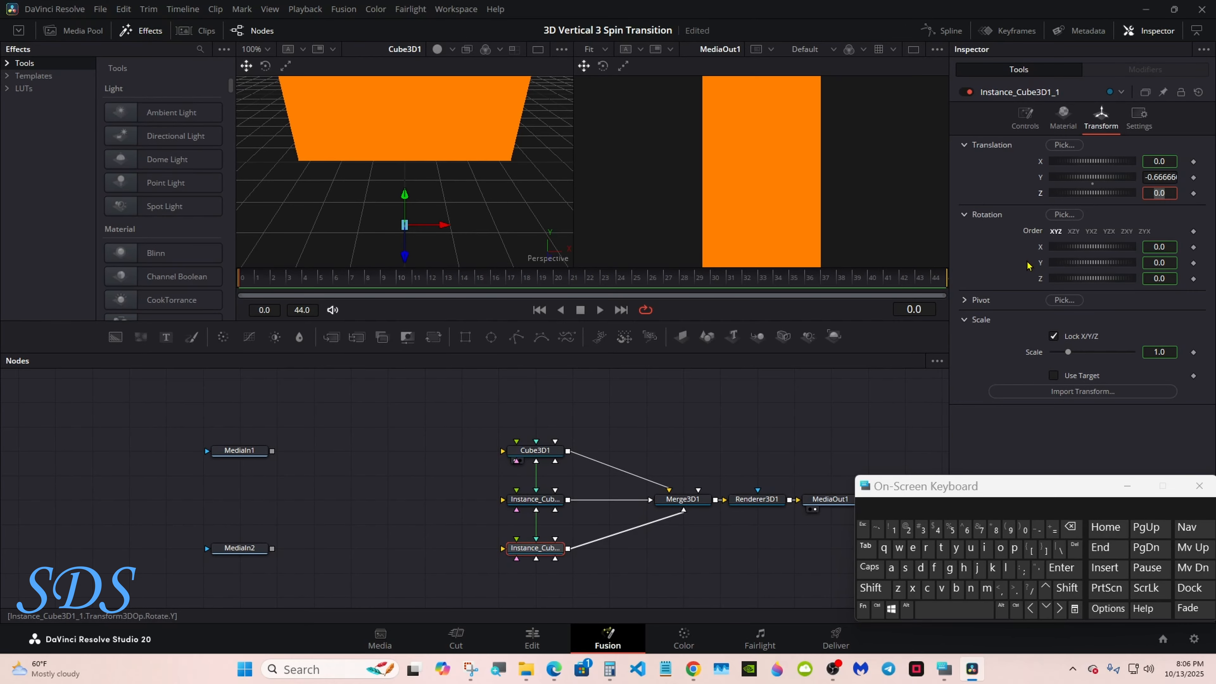
# - Deinstance the lowest cube instance's Y rotation and undo a trial turn of it
pyautogui.click(967, 340)
pyautogui.moveTo(1074, 263); pyautogui.dragTo(1090, 266)
pyautogui.hotkey('ctrl', 'z')
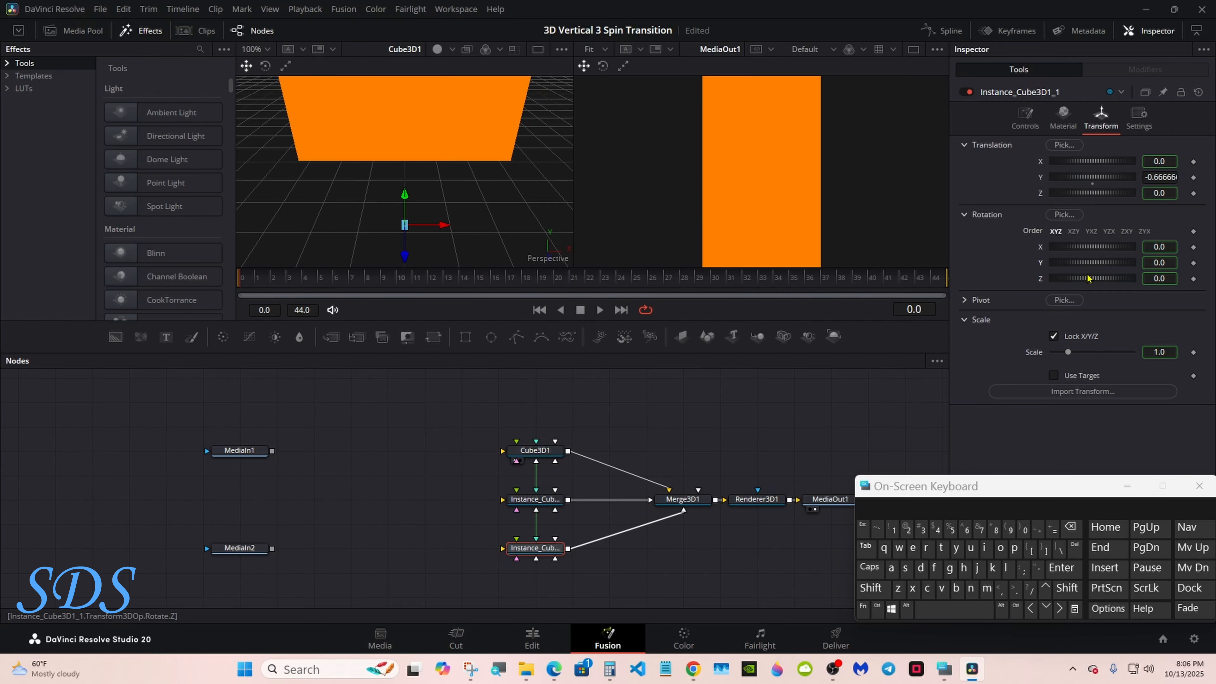
# - Push the merged cubes back by setting the Merge 3D node's Z translation to -0.98
pyautogui.click(689, 498)
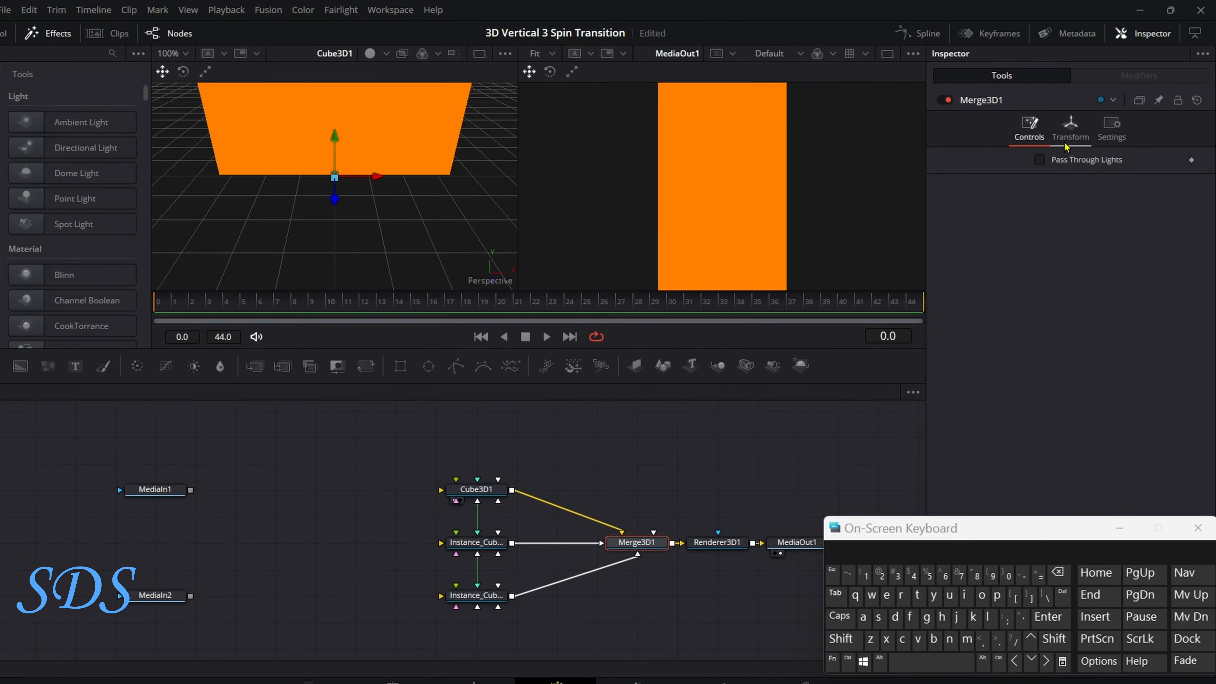
pyautogui.click(1082, 119)
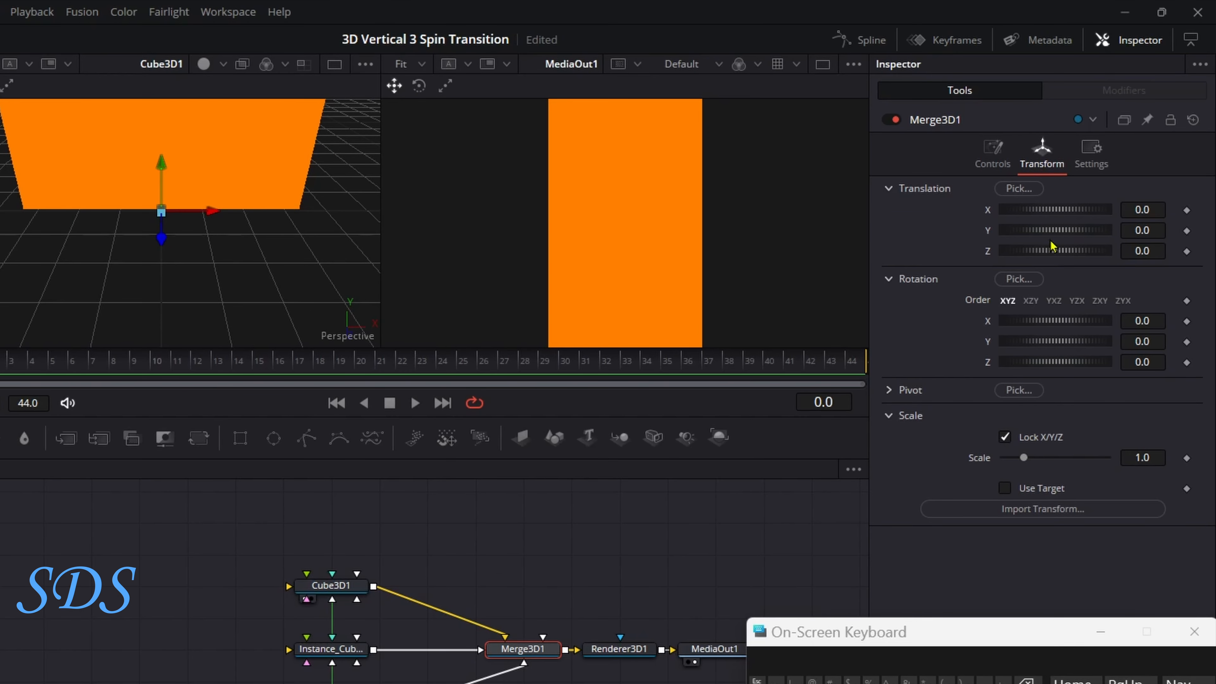
pyautogui.moveTo(1051, 246); pyautogui.dragTo(1029, 255)
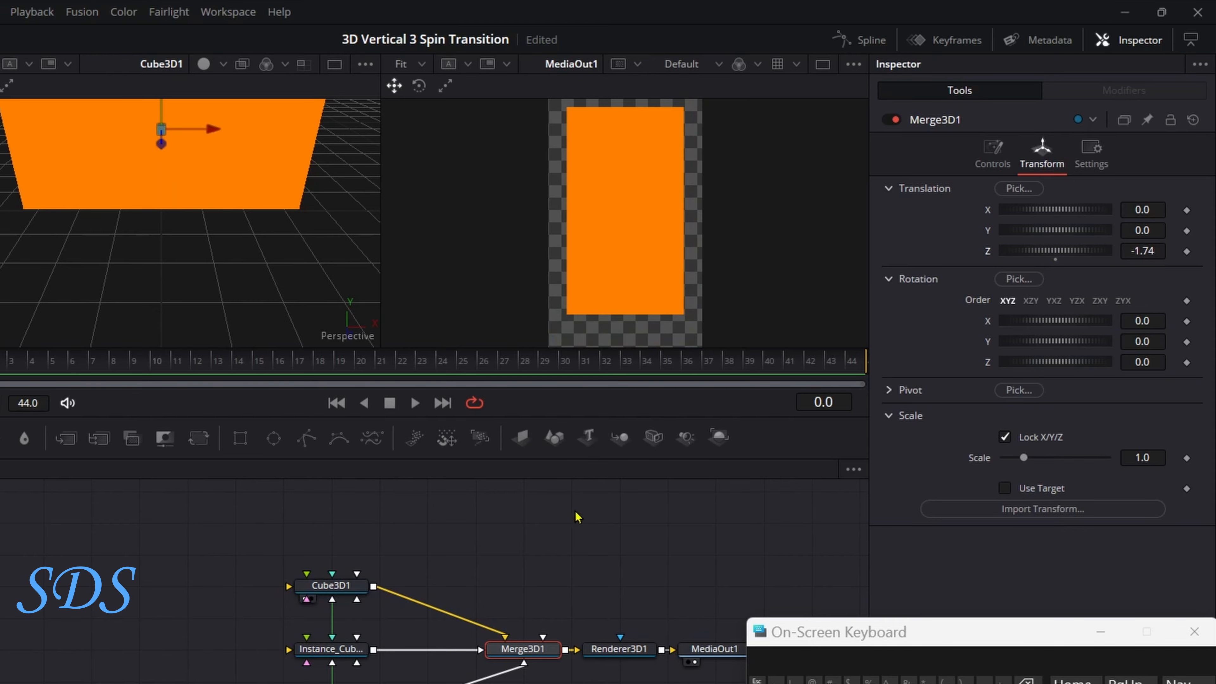
pyautogui.moveTo(573, 461); pyautogui.dragTo(572, 621)
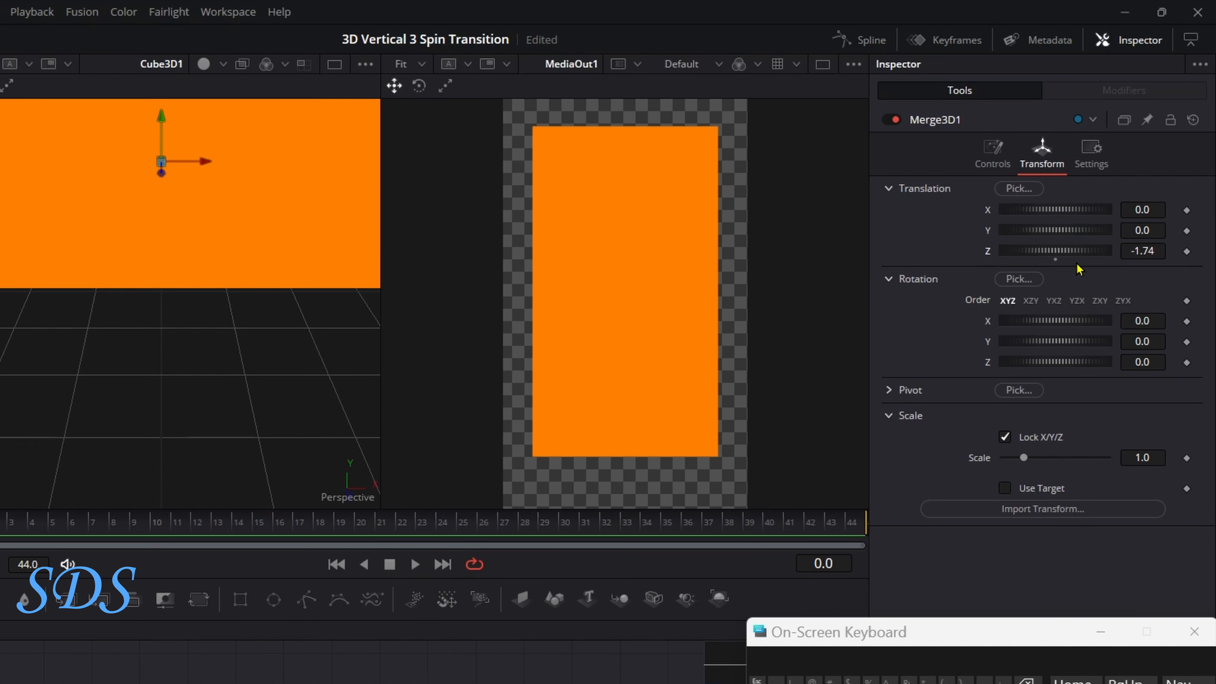
pyautogui.click(1156, 249)
pyautogui.press('BackSpace')
pyautogui.press('BackSpace')
pyautogui.press('BackSpace')
pyautogui.press('BackSpace')
pyautogui.write('0.98')
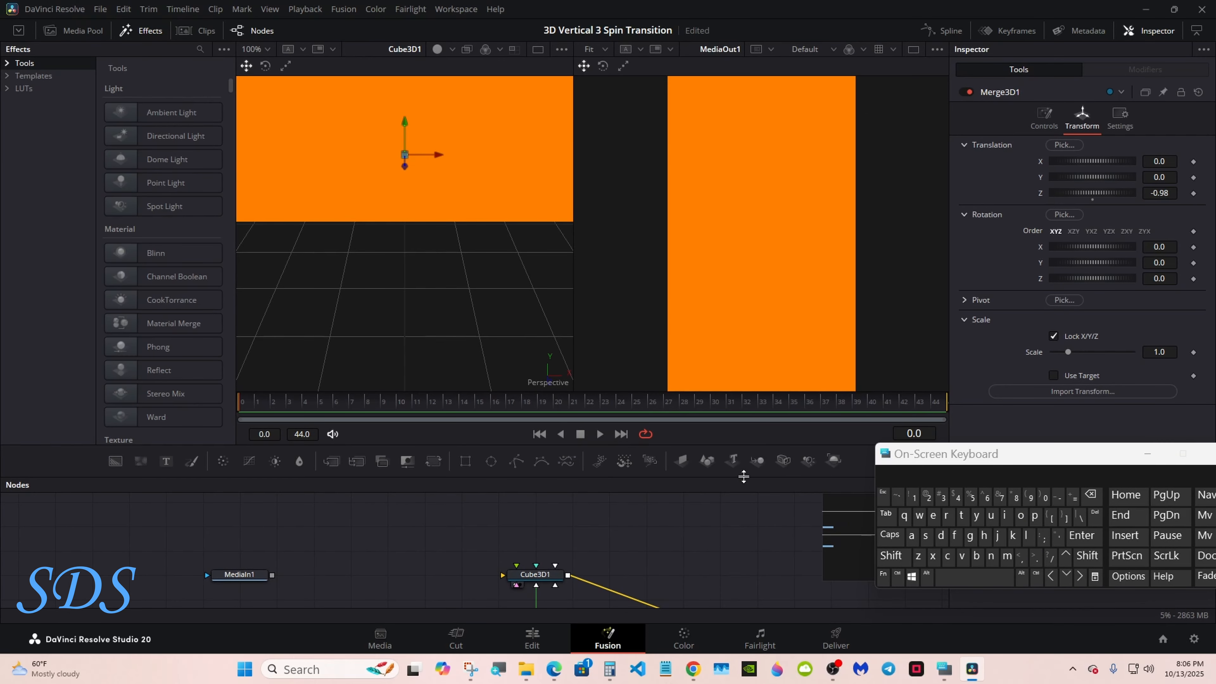
pyautogui.moveTo(743, 476); pyautogui.dragTo(741, 367)
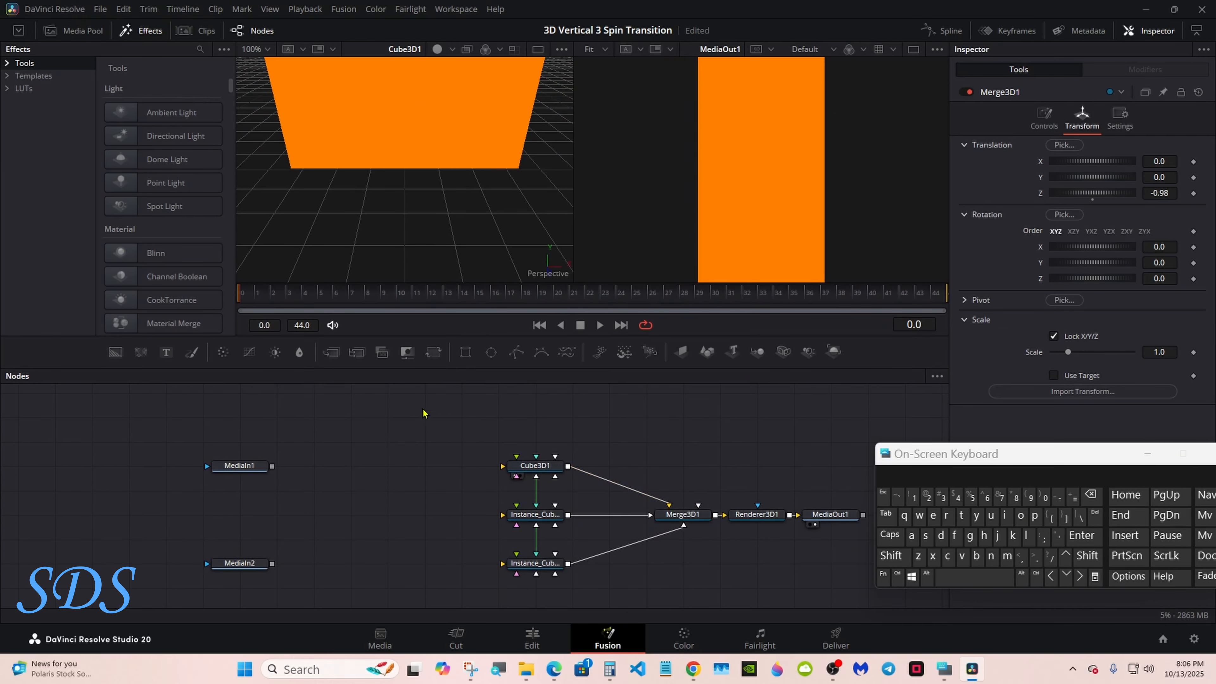
# - Change the diffuse color of the original cube's front face to white
pyautogui.click(527, 466)
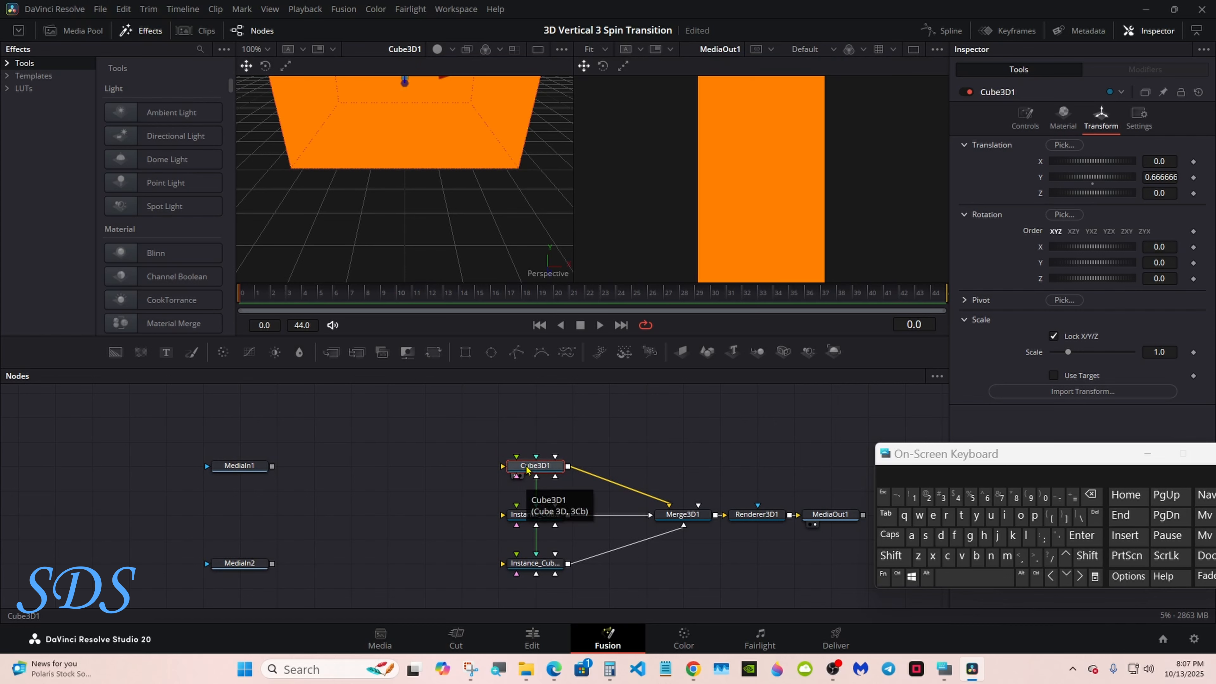
pyautogui.click(1063, 124)
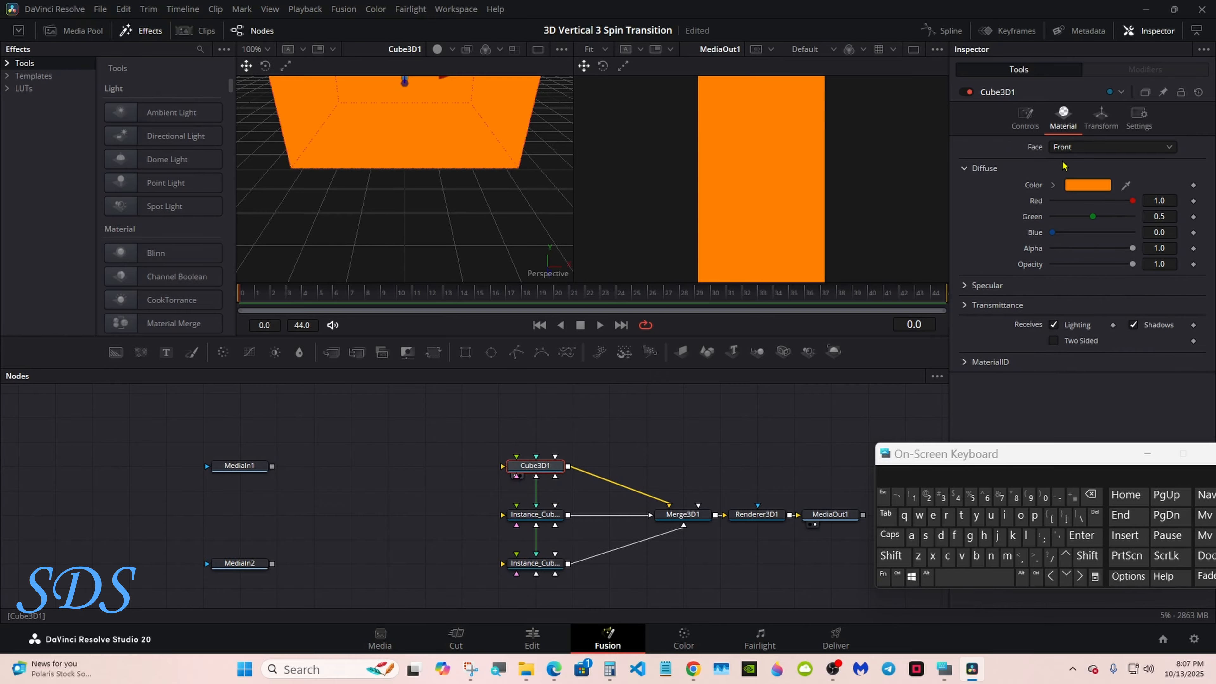
pyautogui.click(1053, 186)
pyautogui.click(1051, 201)
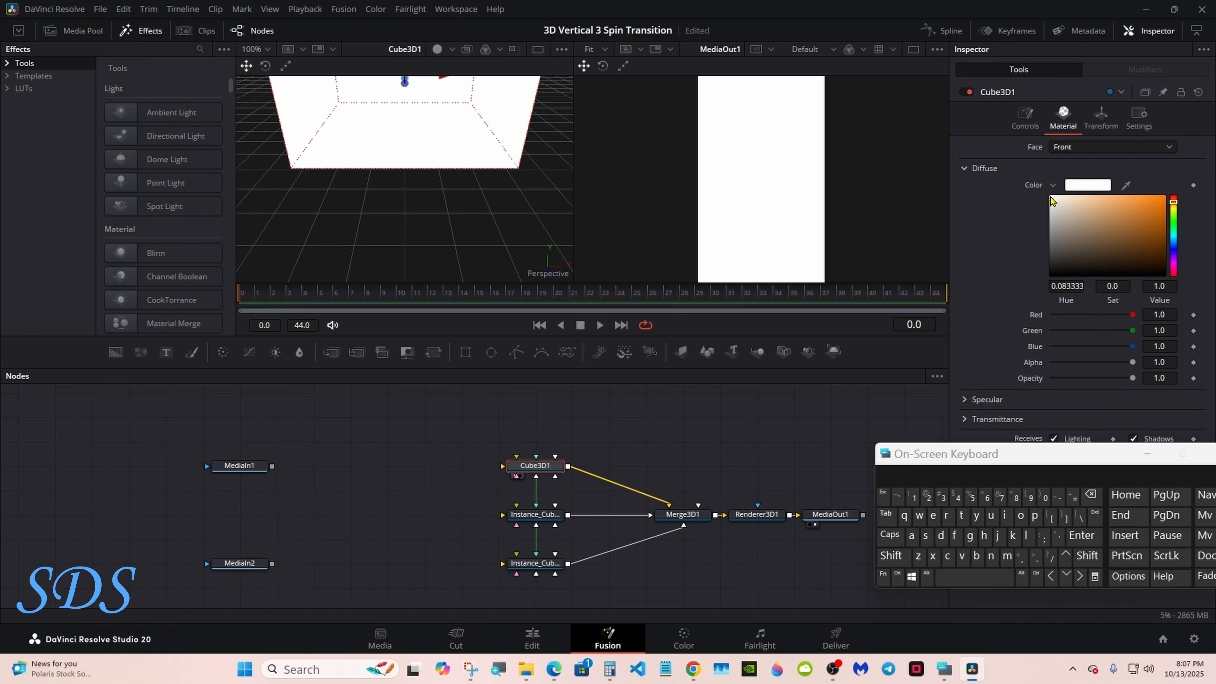
pyautogui.click(1052, 185)
# - Change the diffuse color of the cube's right and left faces to white
pyautogui.click(1063, 148)
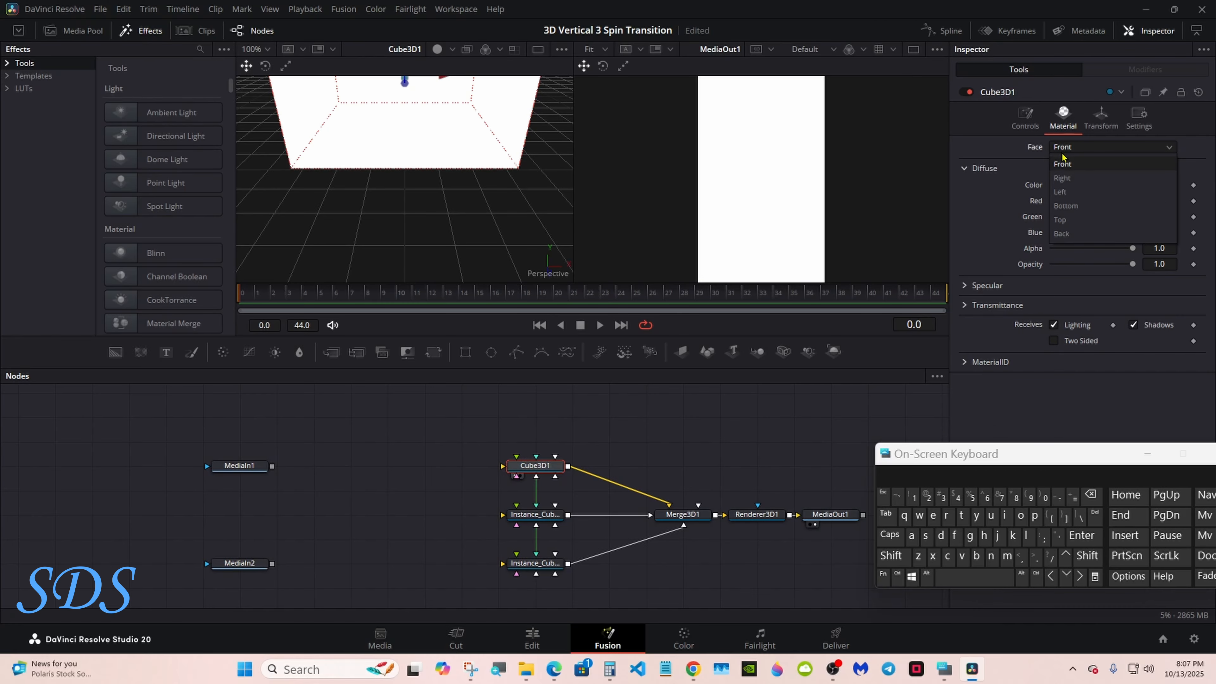
pyautogui.click(1062, 177)
pyautogui.click(1052, 185)
pyautogui.click(1053, 202)
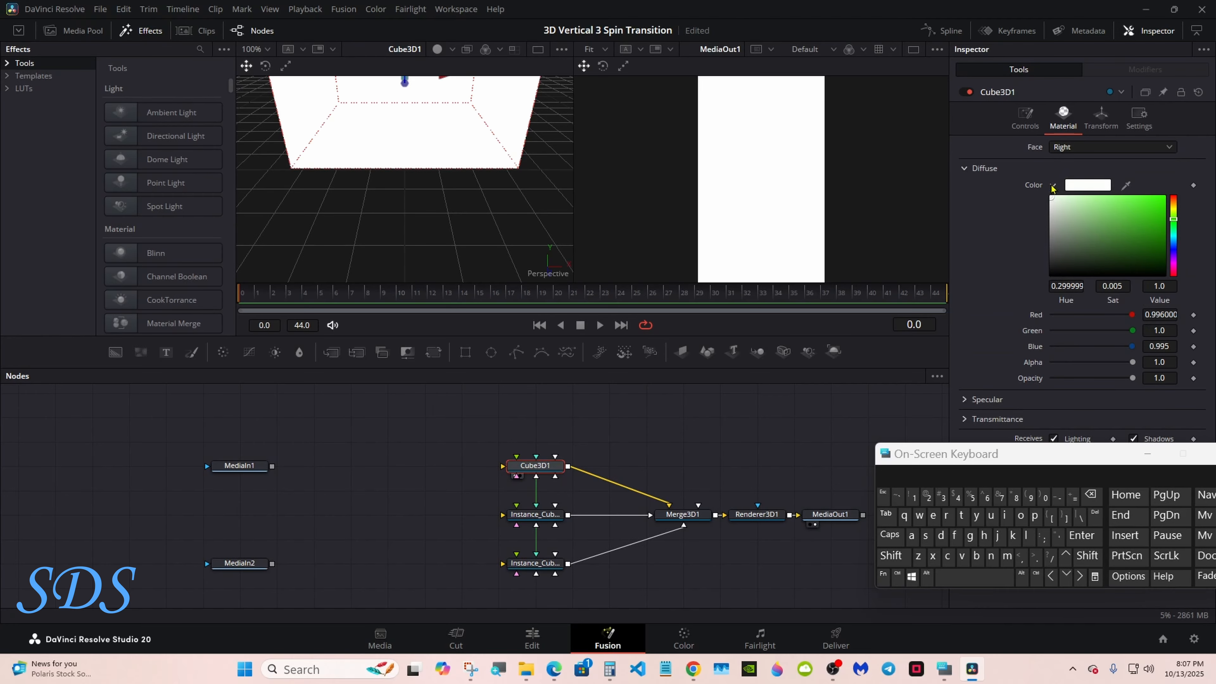
pyautogui.click(1052, 185)
pyautogui.click(1064, 147)
pyautogui.click(1059, 192)
pyautogui.moveTo(1052, 202); pyautogui.dragTo(1050, 194)
pyautogui.click(1053, 185)
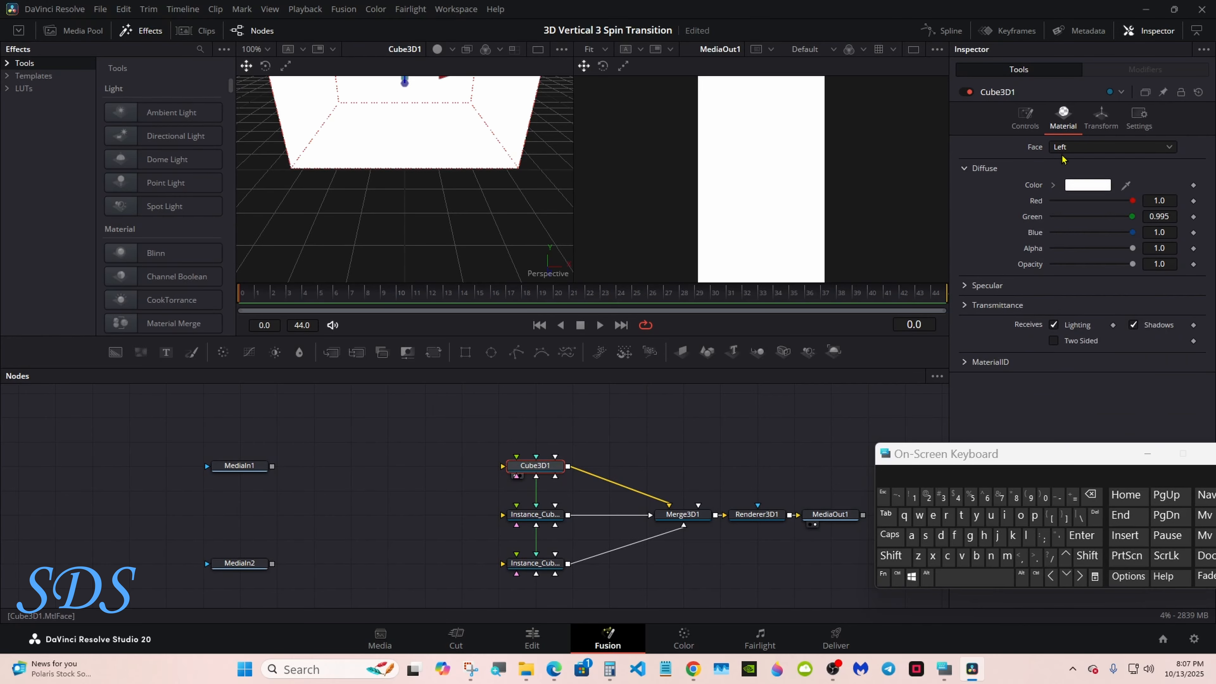
# - Change the diffuse color of the cube's bottom, top and back faces to white
pyautogui.click(1062, 147)
pyautogui.click(1062, 208)
pyautogui.click(1052, 185)
pyautogui.click(1051, 195)
pyautogui.click(1053, 185)
pyautogui.click(1062, 147)
pyautogui.click(1060, 221)
pyautogui.click(1053, 185)
pyautogui.click(1055, 200)
pyautogui.click(1053, 185)
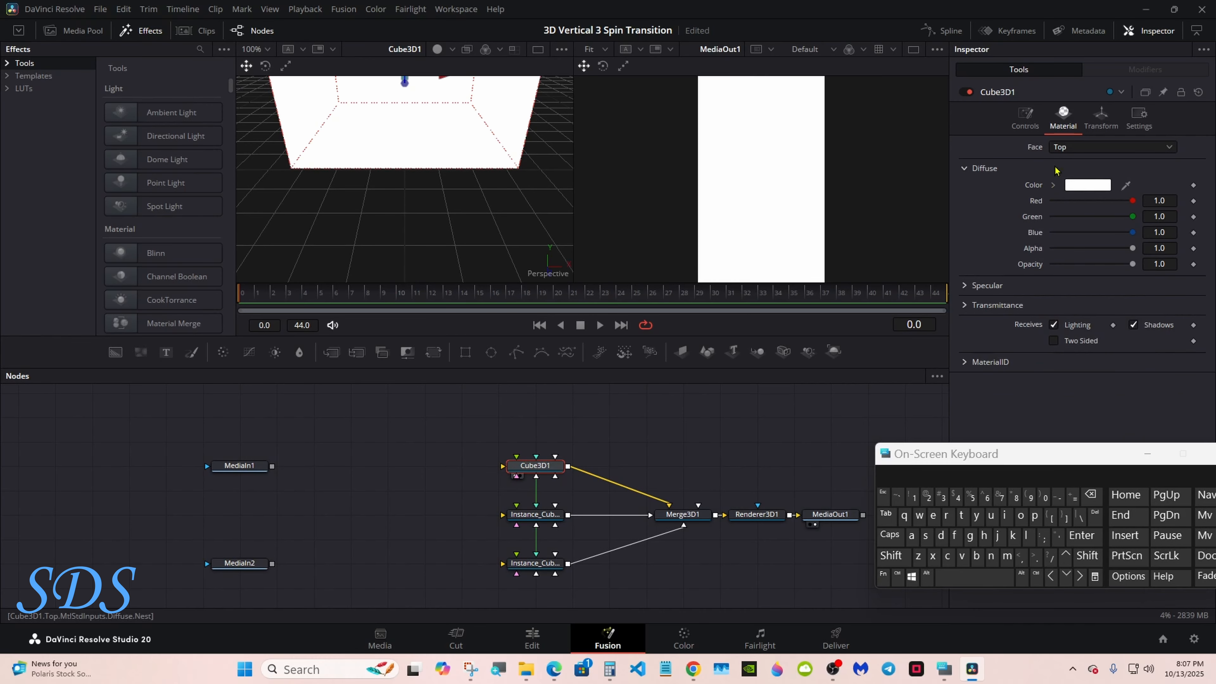
pyautogui.click(1062, 147)
pyautogui.click(1060, 215)
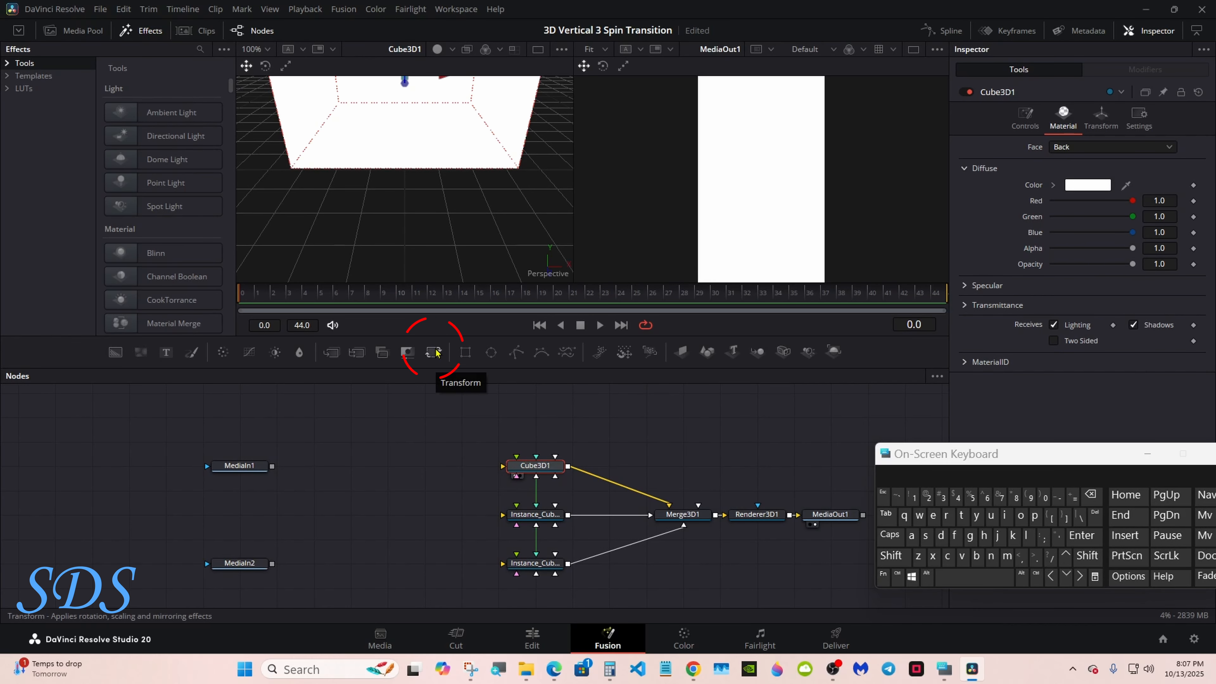
# - Add a Transform node between MediaIn1 and the original cube, with Use Size and Aspect turned off
pyautogui.moveTo(436, 353); pyautogui.dragTo(399, 463)
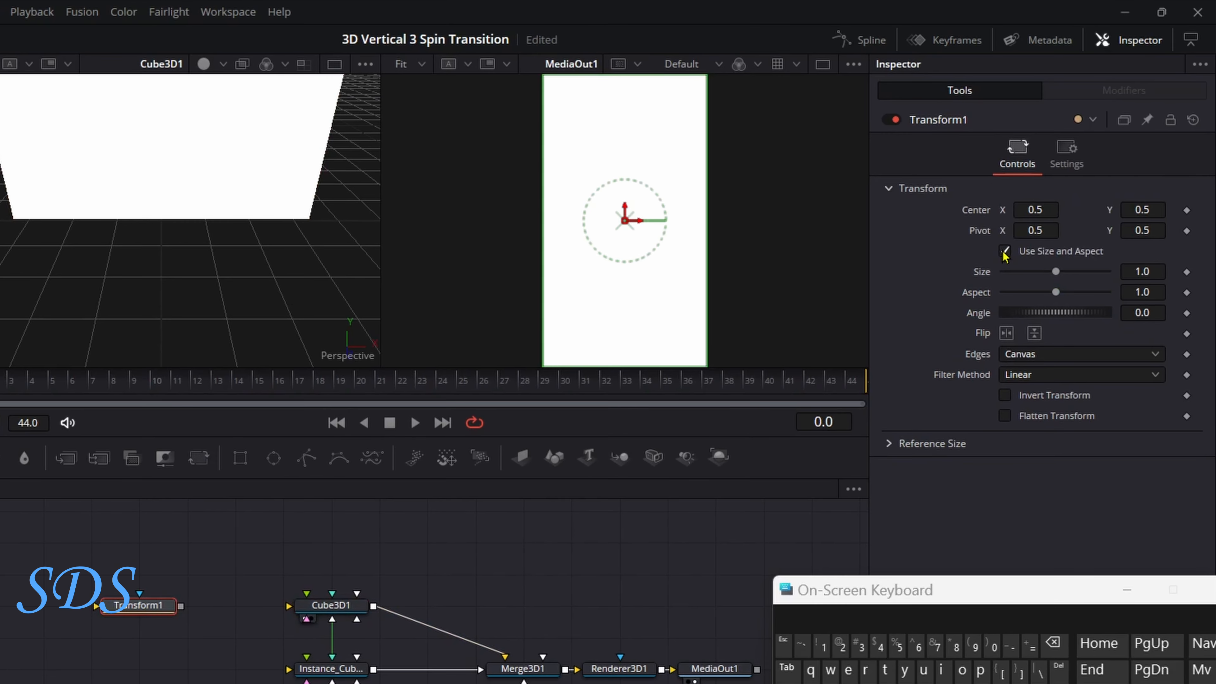
pyautogui.click(1005, 253)
# - Set the Transform node's Y size to 3
pyautogui.moveTo(1056, 292); pyautogui.dragTo(1063, 301)
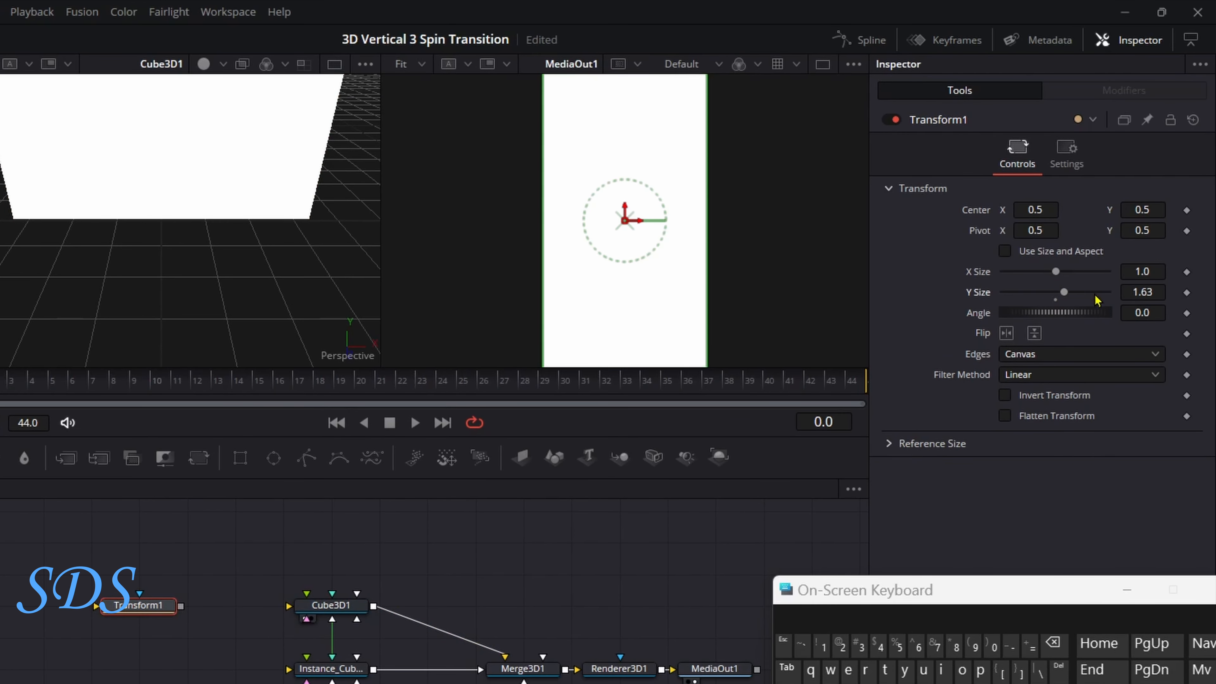
pyautogui.click(1151, 290)
pyautogui.click(1055, 643)
pyautogui.click(1055, 643)
pyautogui.click(1055, 643)
pyautogui.click(1055, 643)
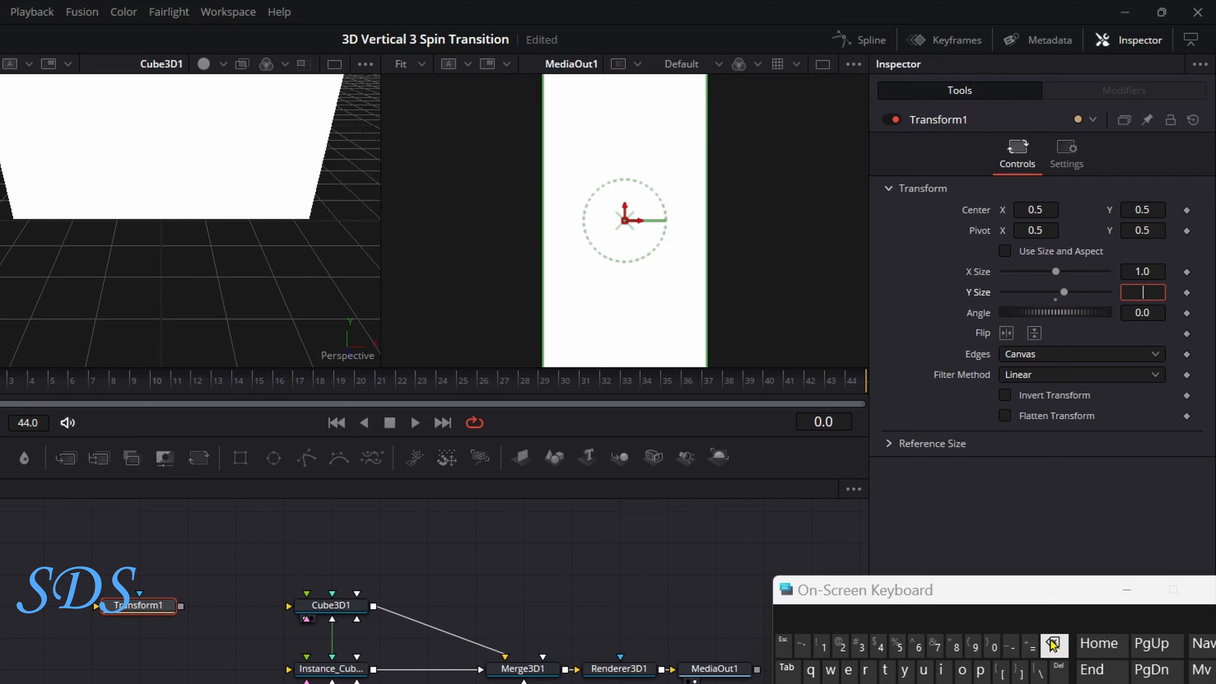
pyautogui.click(856, 646)
pyautogui.press('Return')
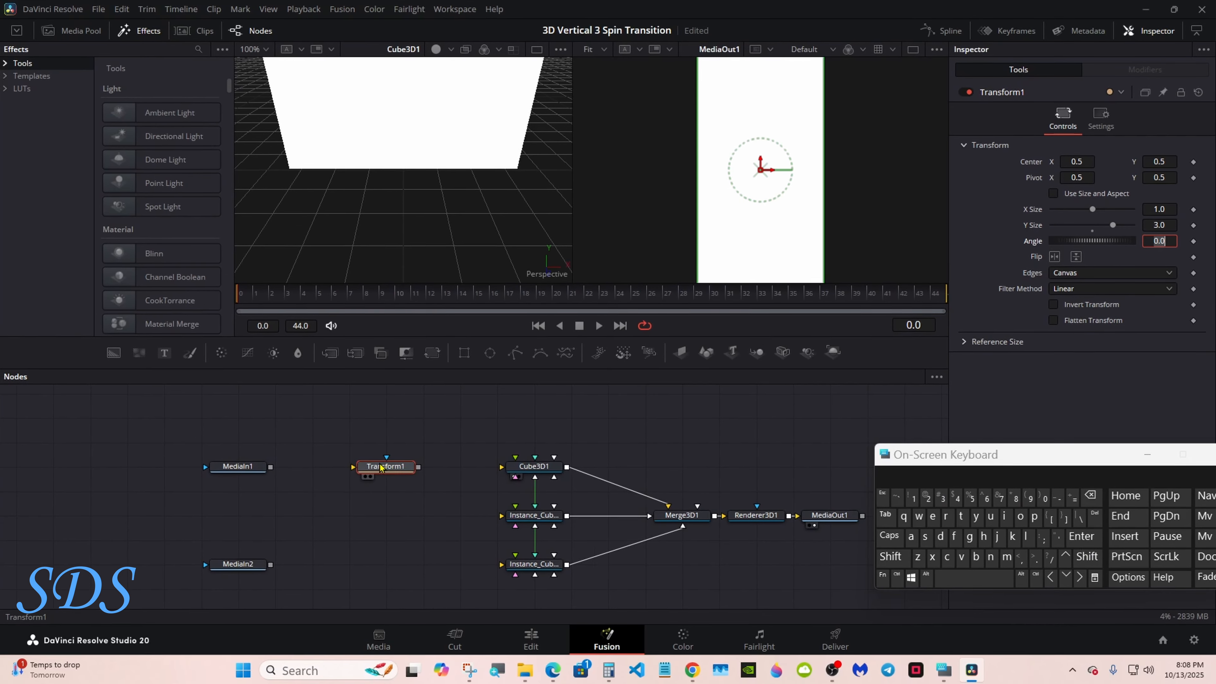
# - Copy the Transform1 node and paste two duplicates of it below the original
pyautogui.rightClick(382, 467)
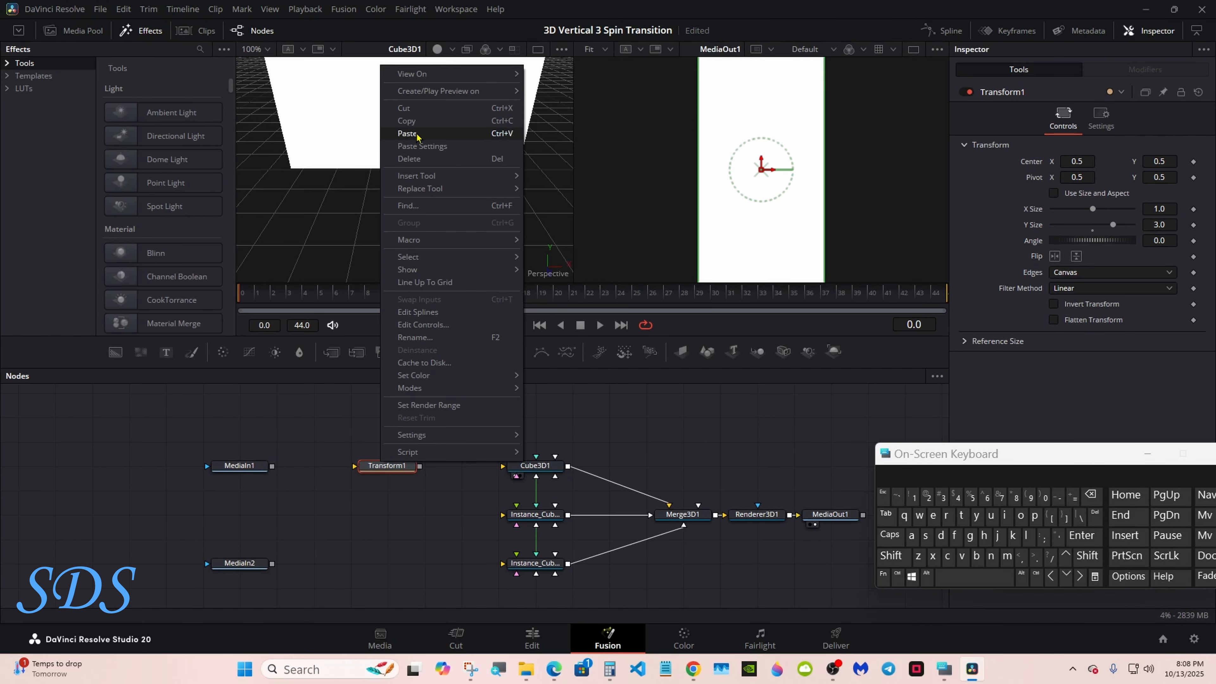
pyautogui.click(407, 121)
pyautogui.click(386, 503)
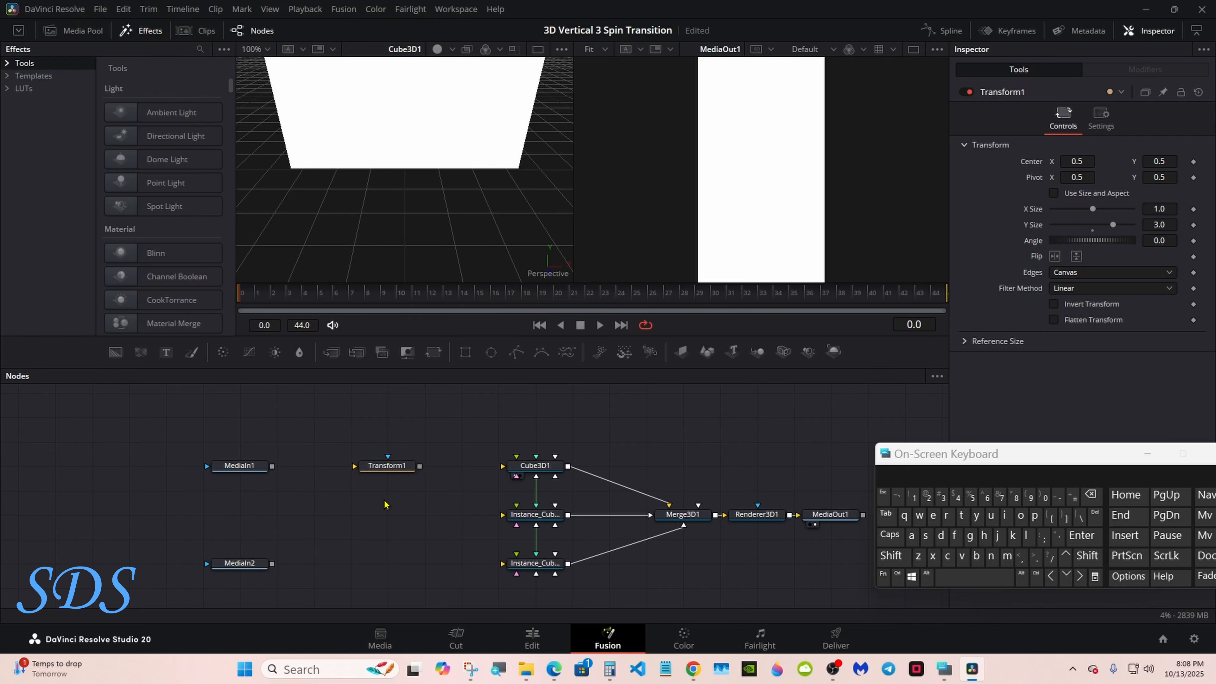
pyautogui.rightClick(383, 503)
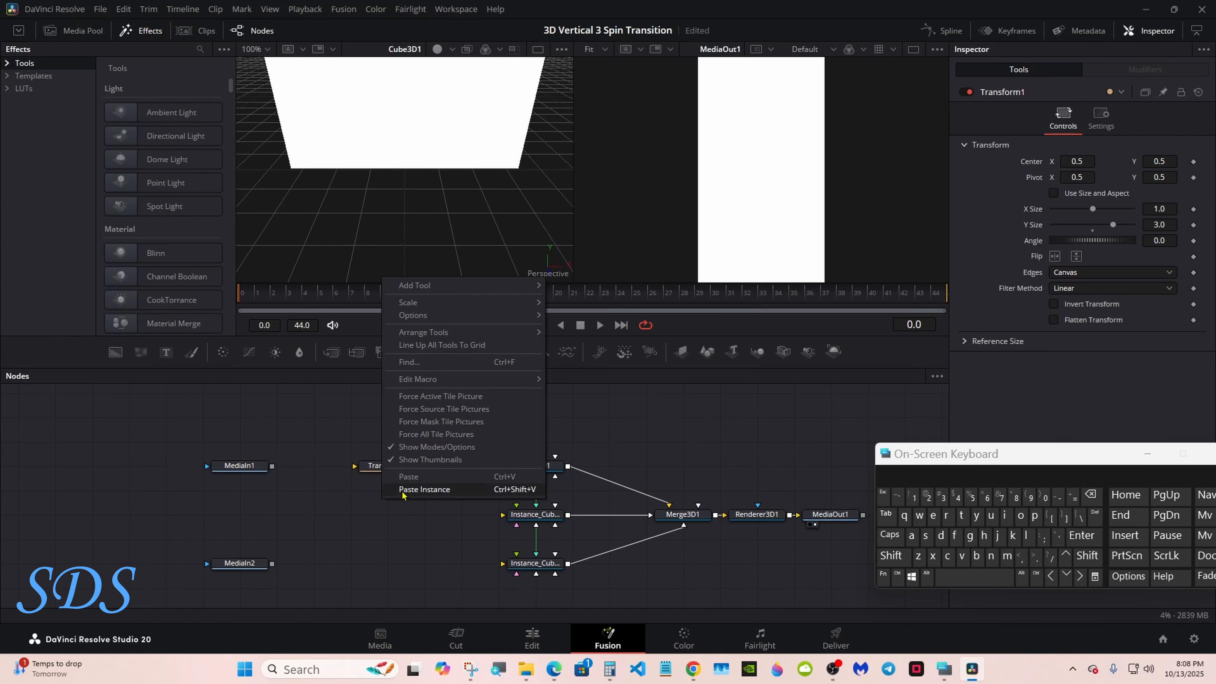
pyautogui.click(401, 482)
pyautogui.click(390, 510)
pyautogui.rightClick(382, 507)
pyautogui.click(402, 498)
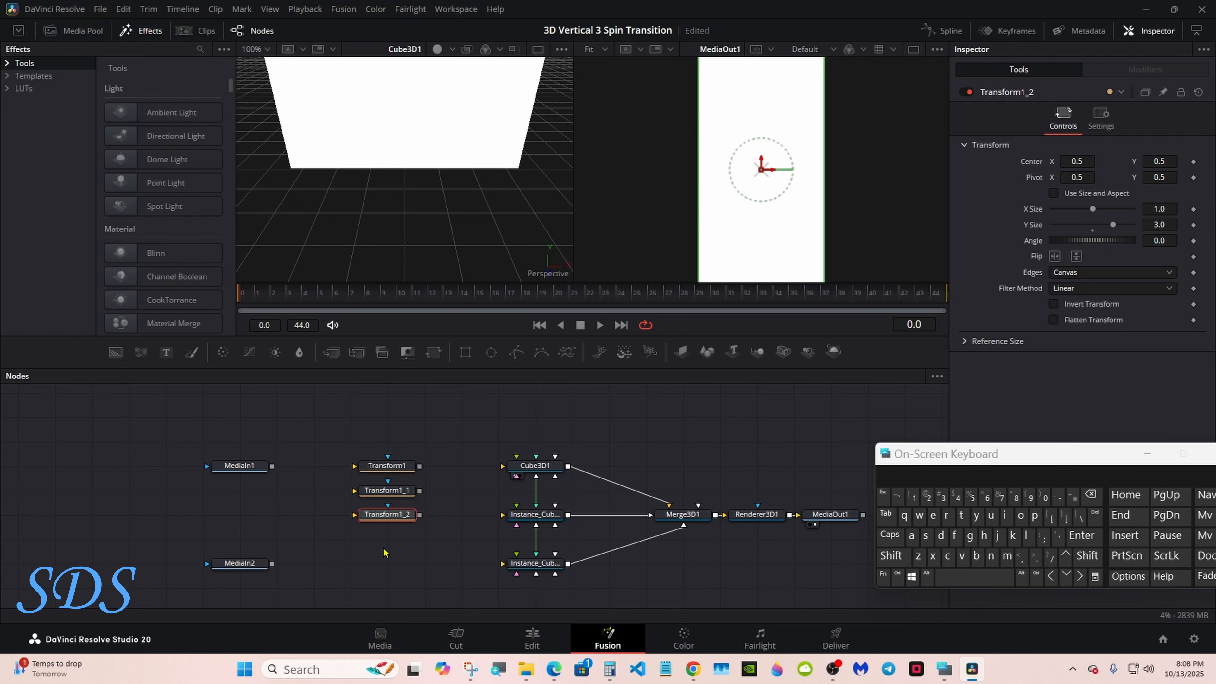
# - Paste three more Transform1 duplicates below the others, making Transform1_3, Transform1_4 and Transform1_5
pyautogui.rightClick(386, 555)
pyautogui.click(406, 528)
pyautogui.rightClick(386, 573)
pyautogui.click(411, 545)
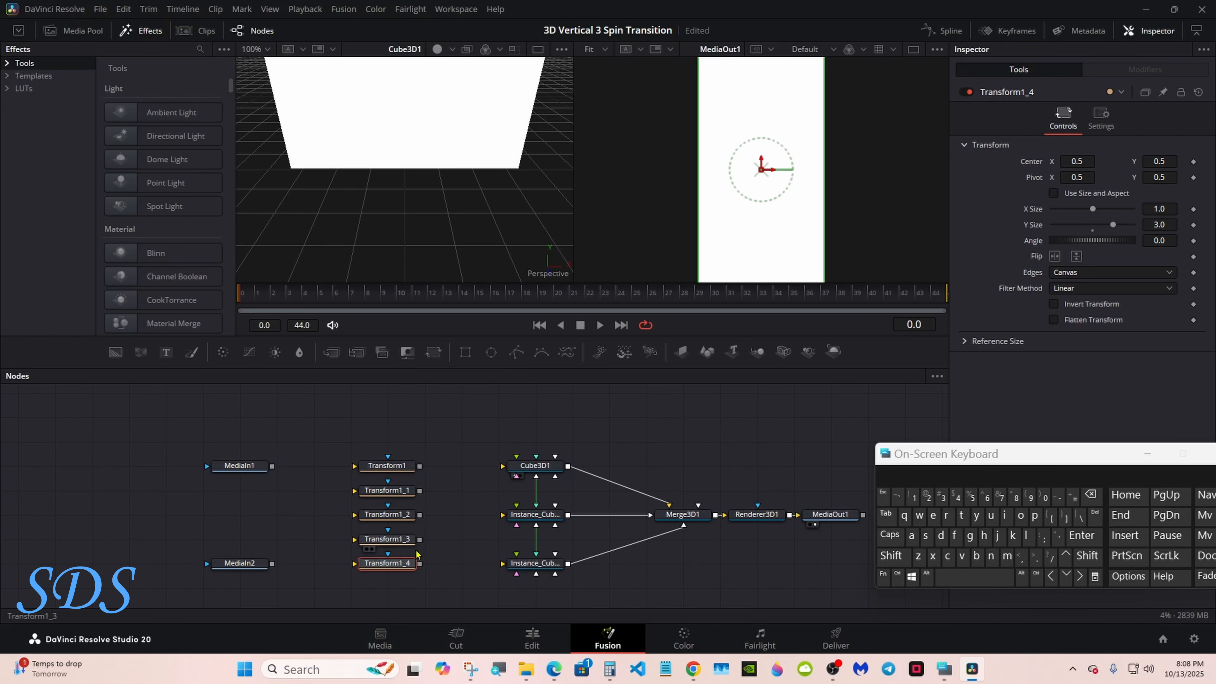
pyautogui.click(382, 590)
pyautogui.rightClick(378, 600)
pyautogui.click(407, 576)
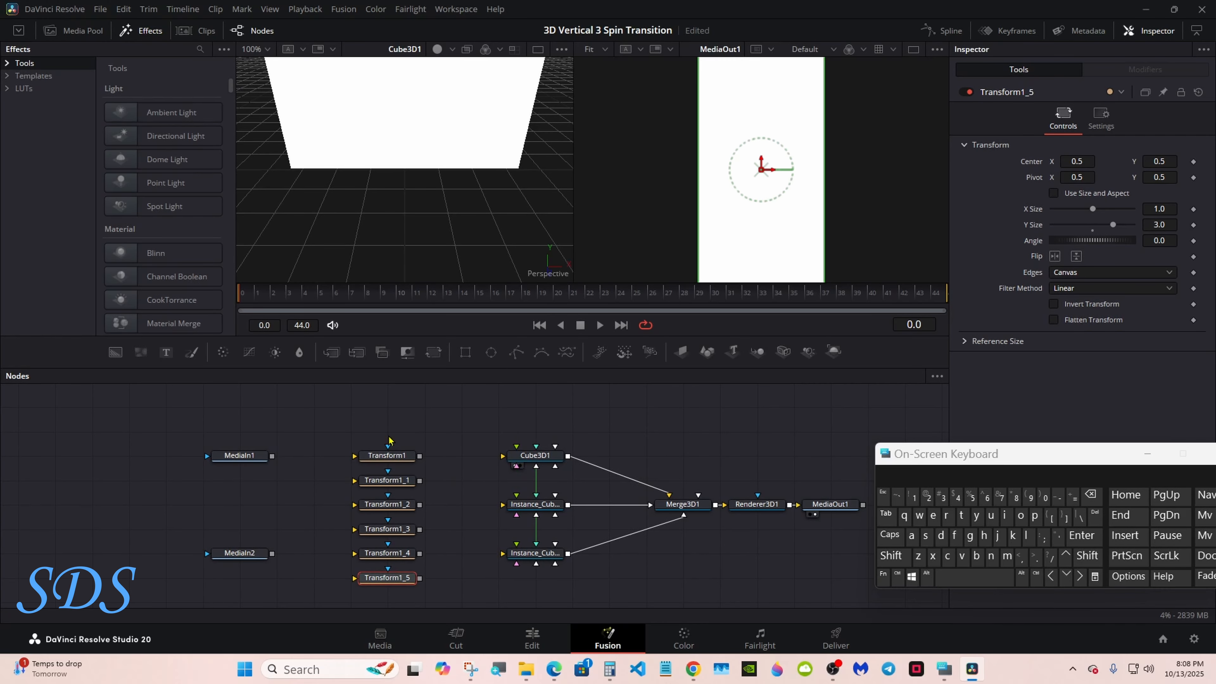
pyautogui.click(307, 436)
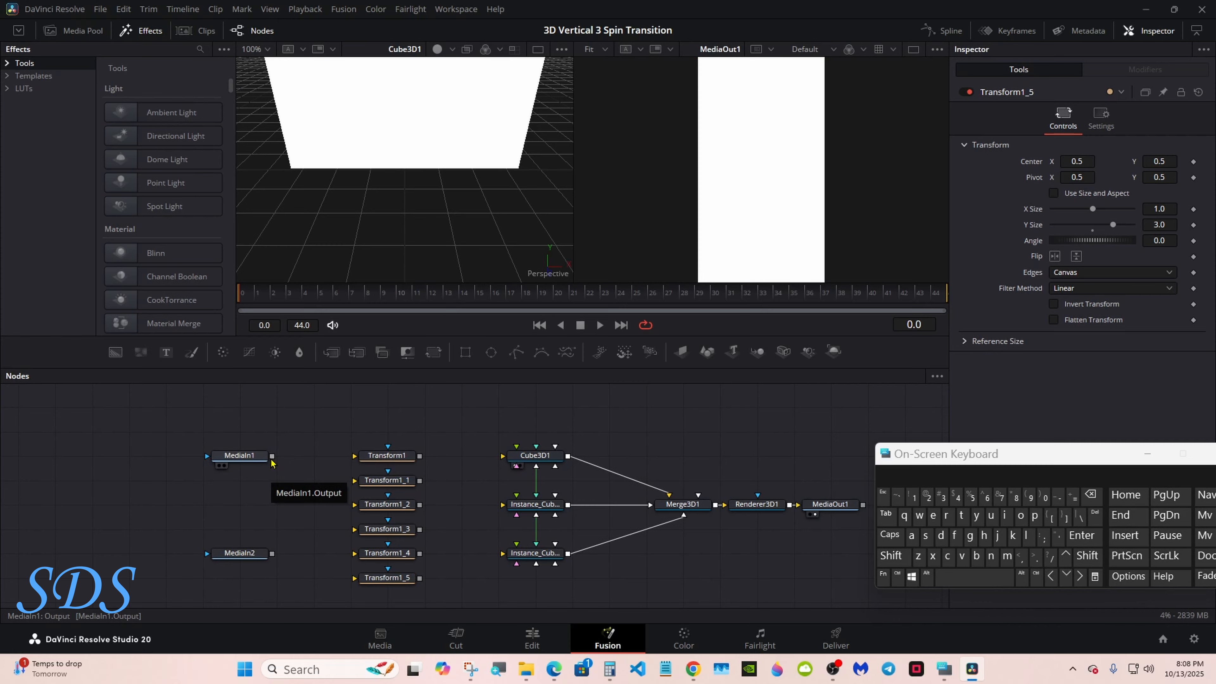
# - Connect MediaIn1 to the first three Transform nodes and MediaIn2 to Transform1_3, Transform1_4 and Transform1_5
pyautogui.moveTo(272, 461); pyautogui.dragTo(355, 504)
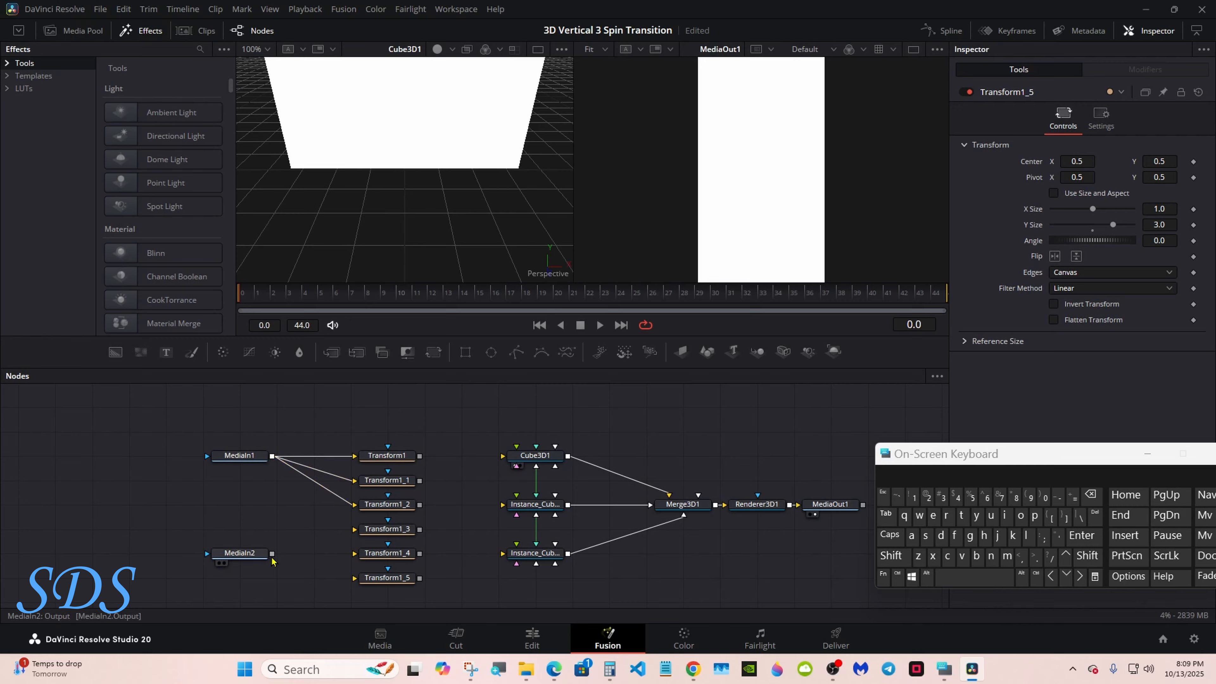
pyautogui.moveTo(272, 553); pyautogui.dragTo(354, 553)
pyautogui.moveTo(272, 553); pyautogui.dragTo(354, 578)
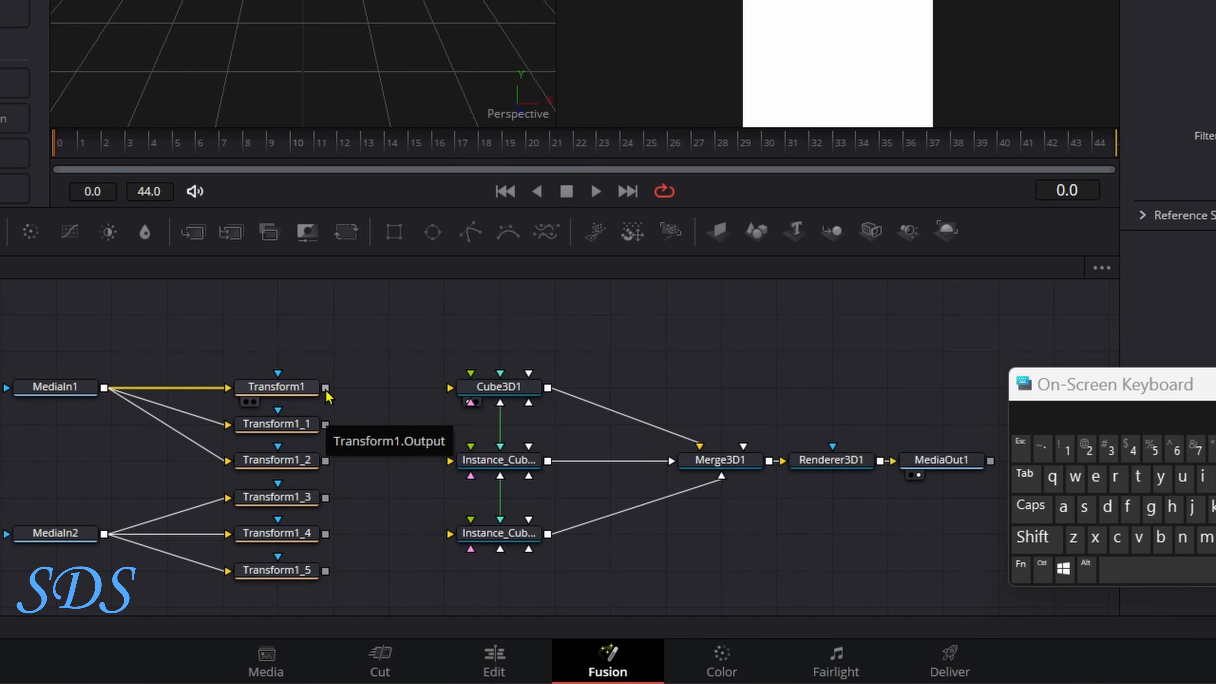
# - Connect Transform1's output to the Front and Back face inputs of Cube3D1
pyautogui.moveTo(326, 393); pyautogui.dragTo(524, 388)
pyautogui.click(549, 415)
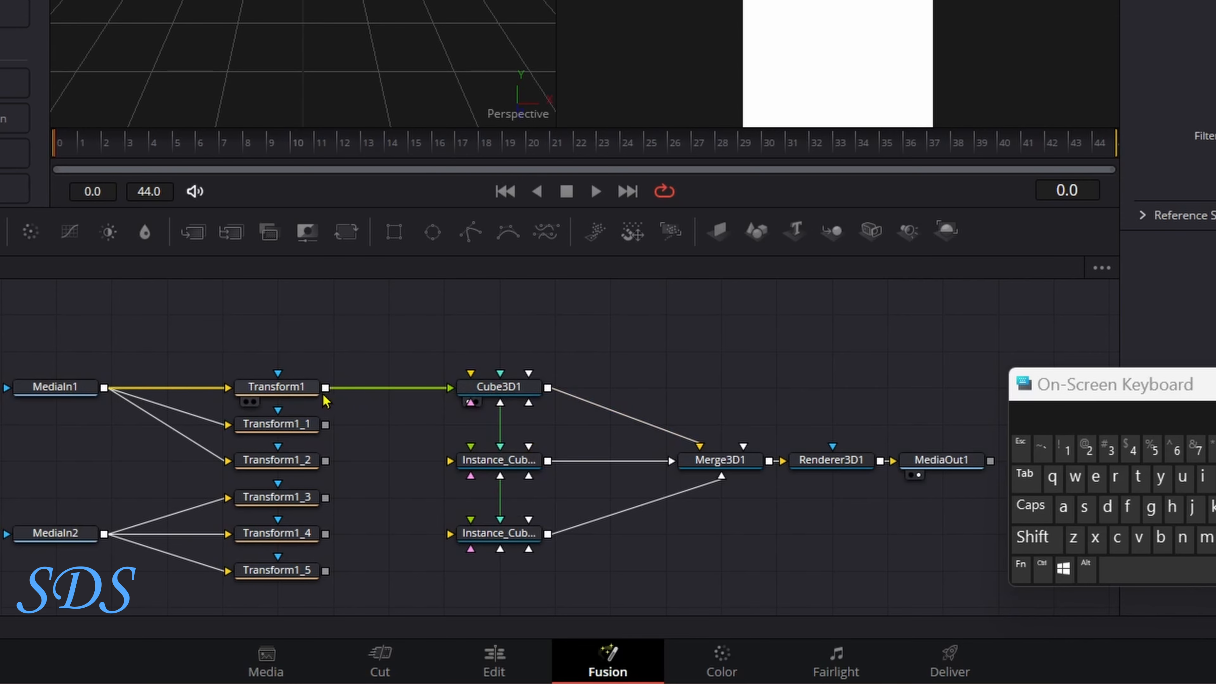
pyautogui.moveTo(325, 388); pyautogui.dragTo(497, 403)
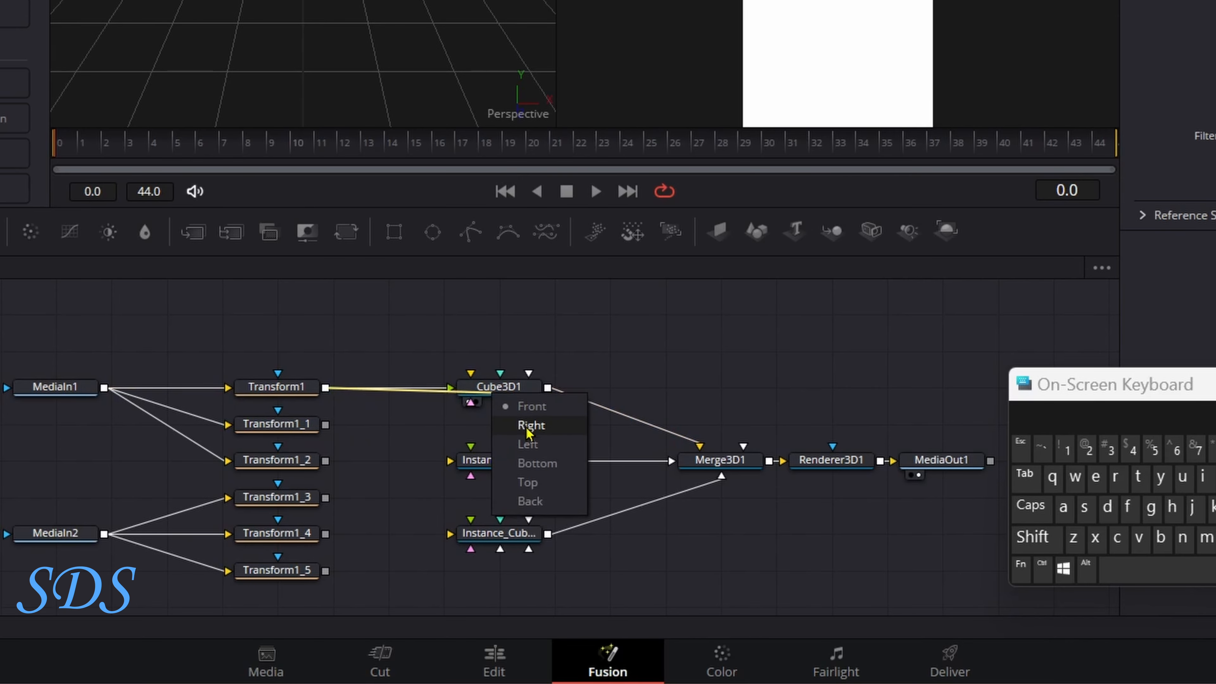
pyautogui.click(532, 502)
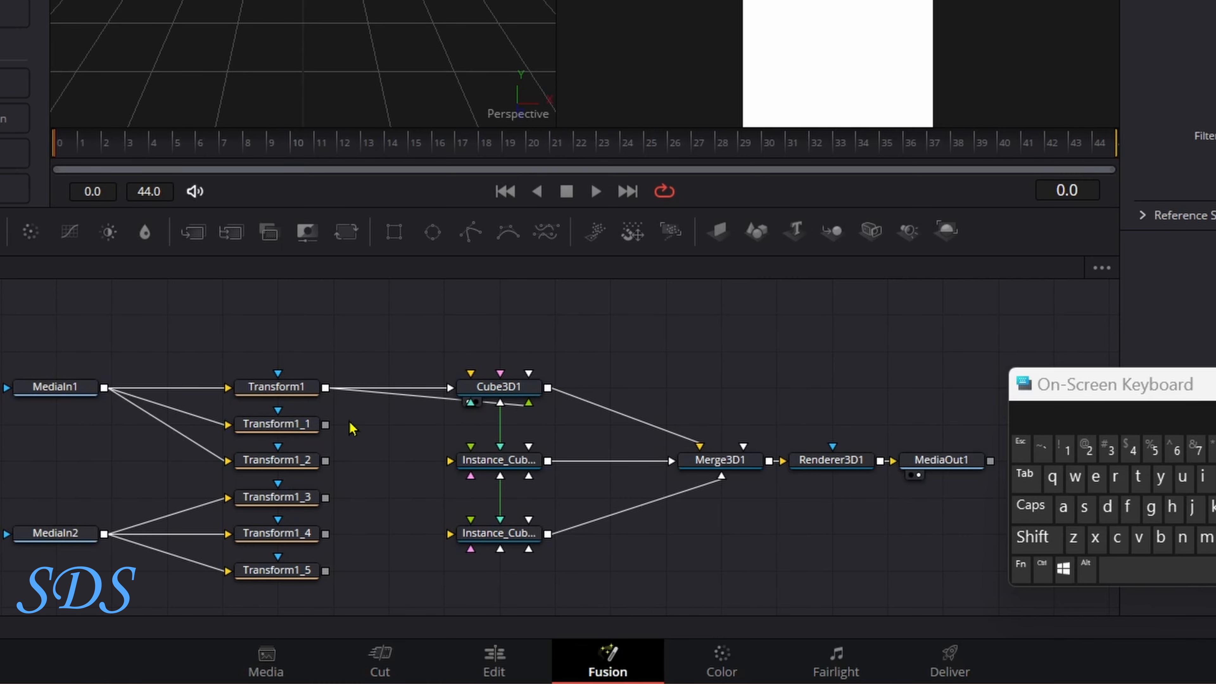
# - Connect Transform1_1's output to the Front and Back face inputs of the middle instanced cube
pyautogui.moveTo(326, 424); pyautogui.dragTo(503, 461)
pyautogui.click(543, 475)
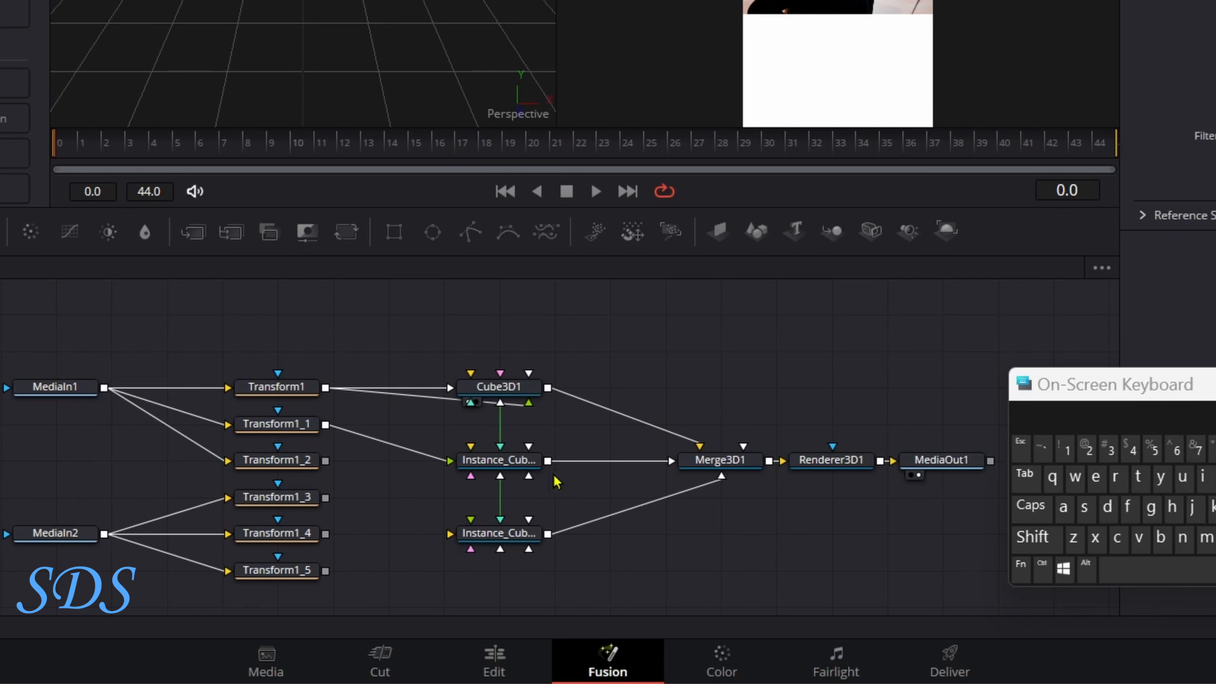
pyautogui.moveTo(325, 424); pyautogui.dragTo(455, 462)
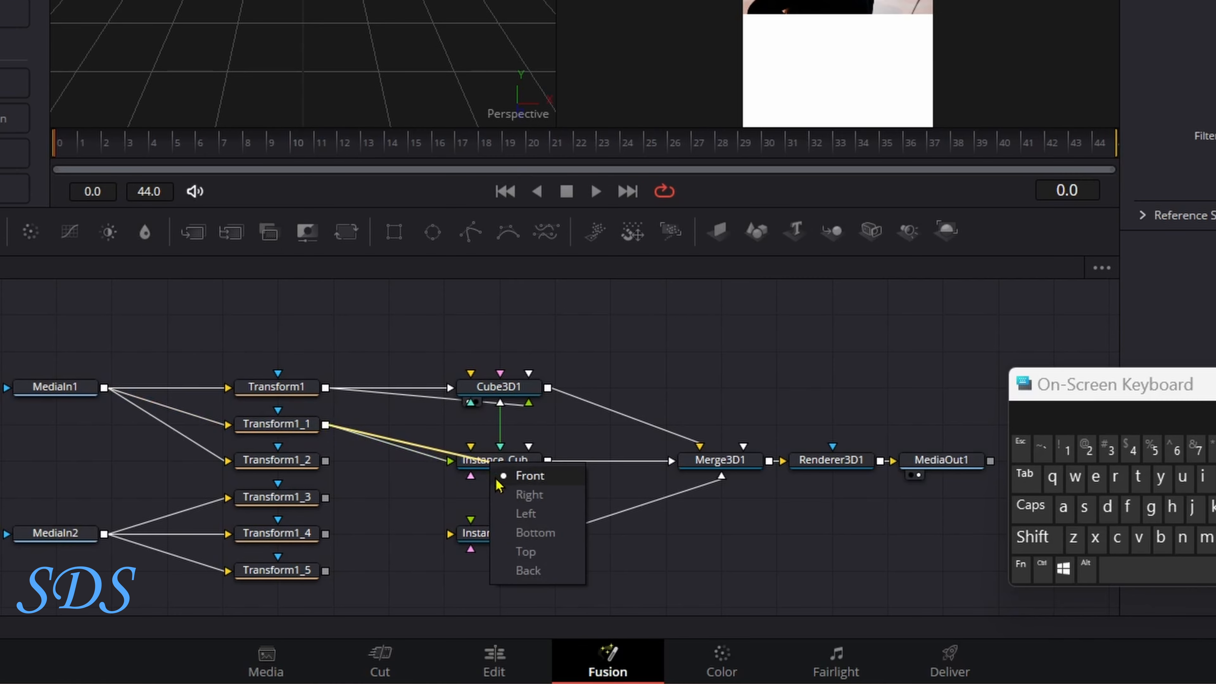
pyautogui.click(539, 570)
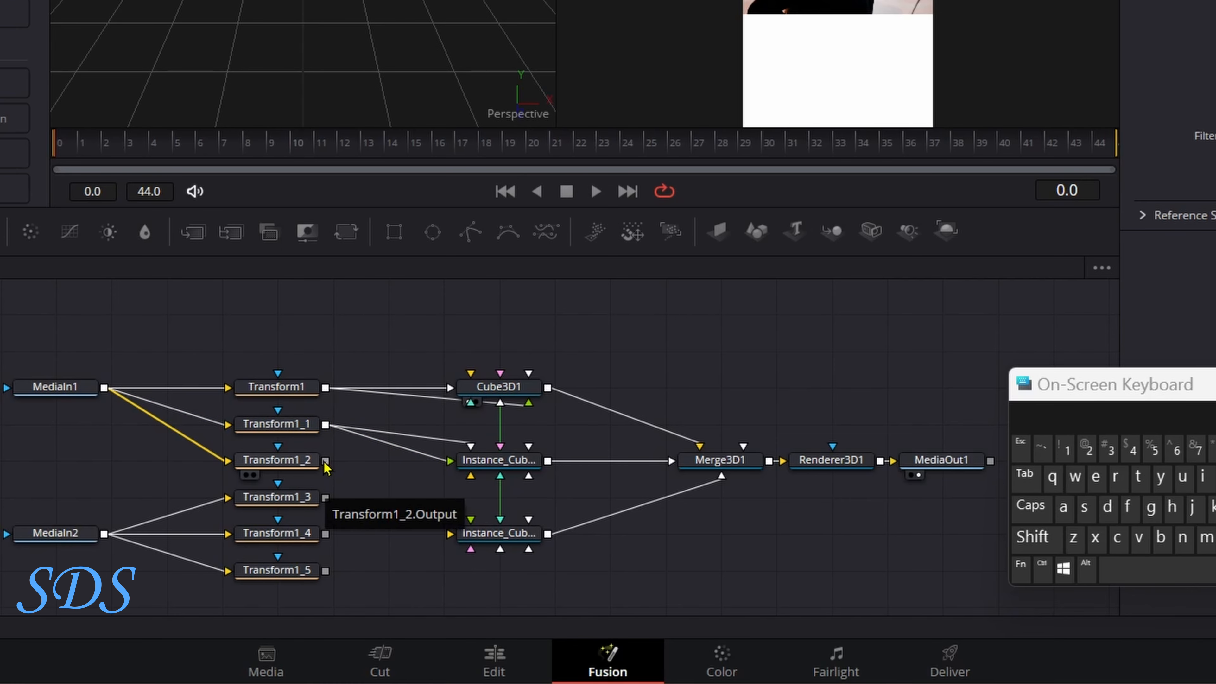
# - Connect Transform1_2's output to the Front and Back face inputs of the lowest instanced cube
pyautogui.moveTo(325, 460); pyautogui.dragTo(476, 534)
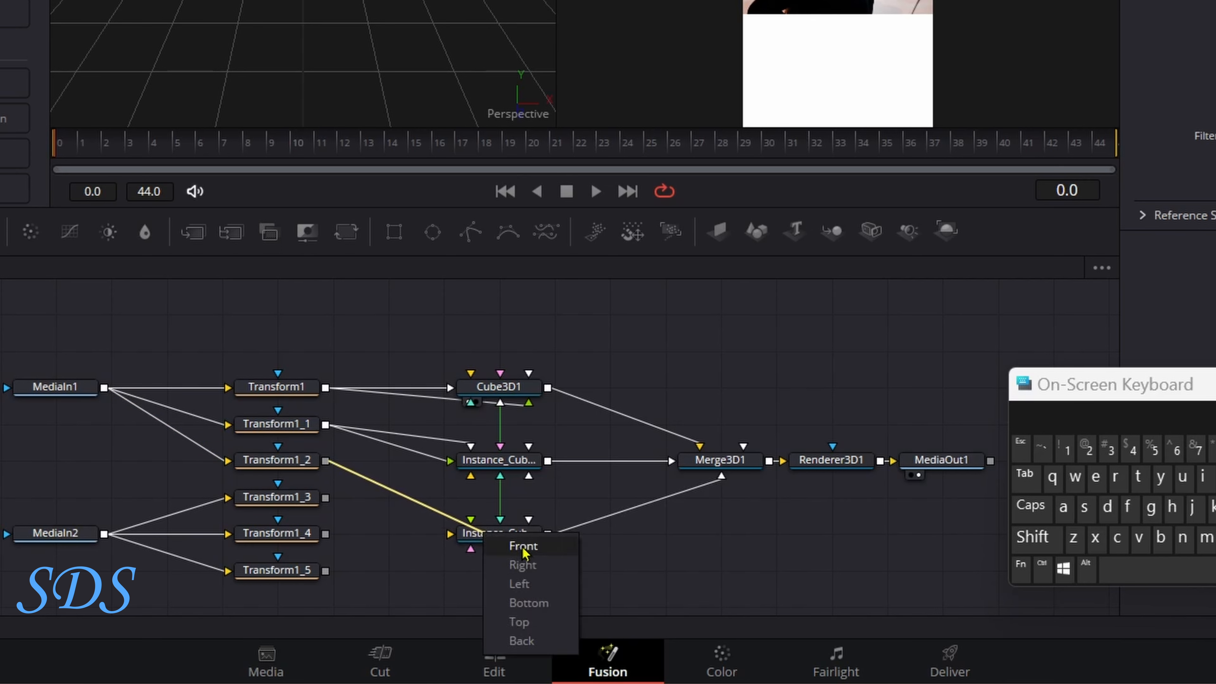
pyautogui.click(524, 547)
pyautogui.moveTo(325, 461); pyautogui.dragTo(483, 532)
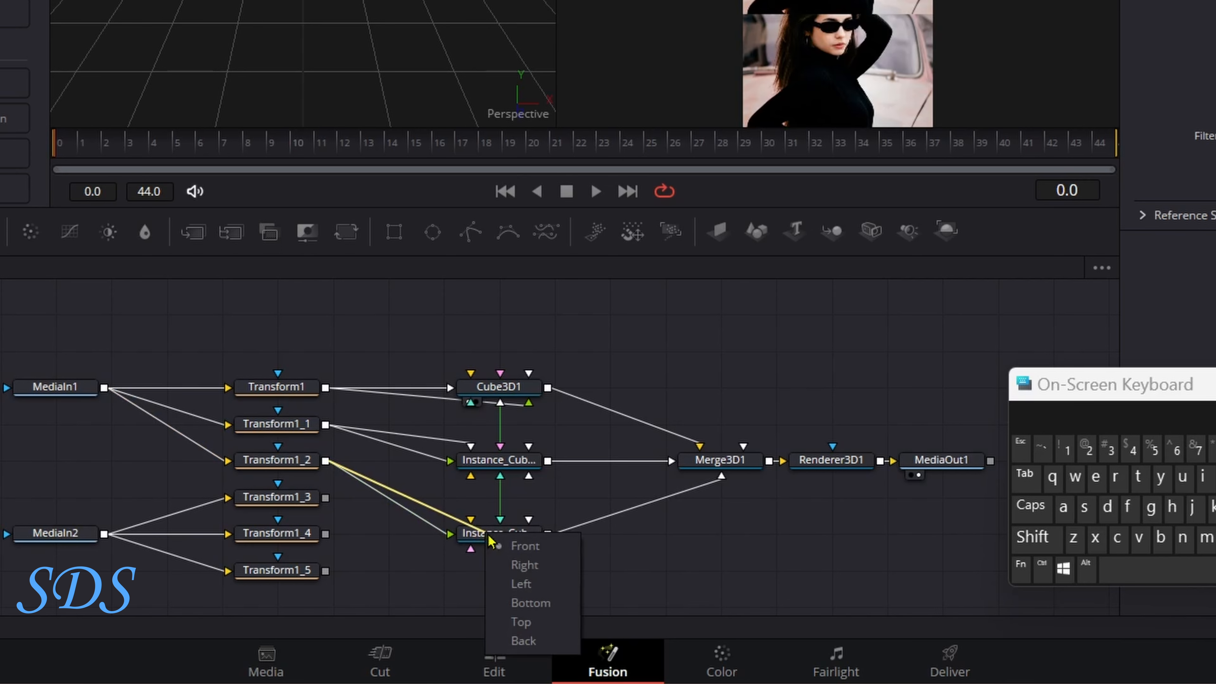
pyautogui.click(521, 622)
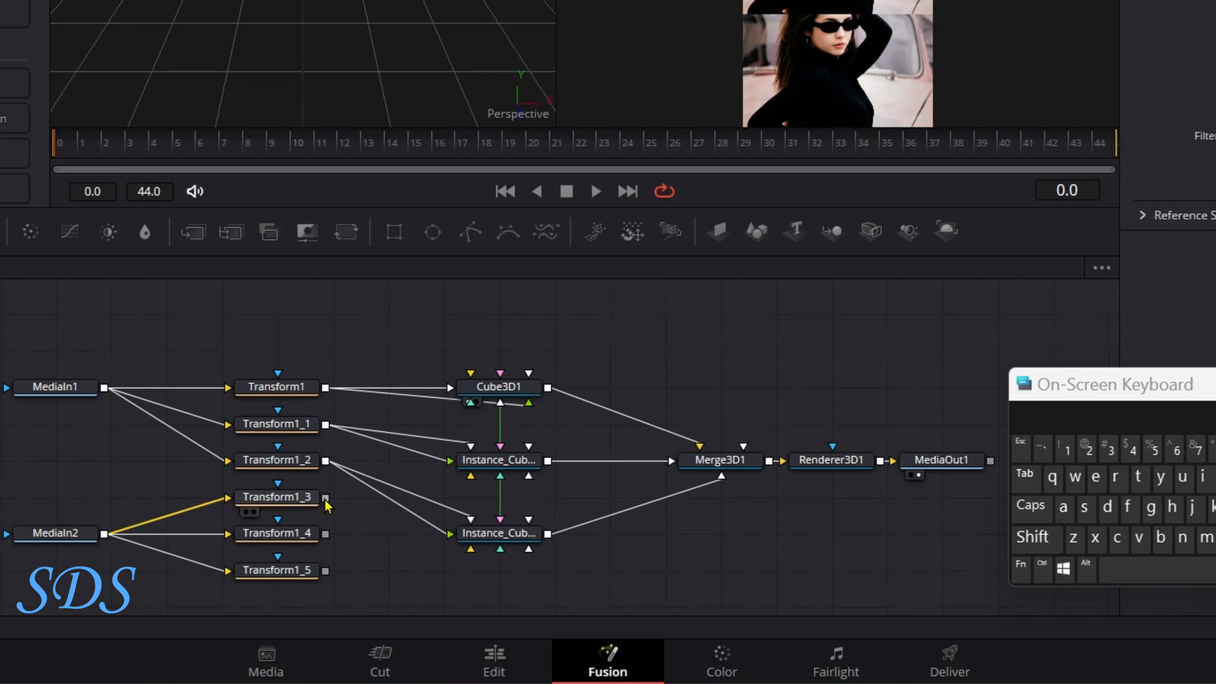
# - Connect Transform1_3's output to the Right and Left face inputs of Cube3D1
pyautogui.moveTo(325, 498); pyautogui.dragTo(498, 396)
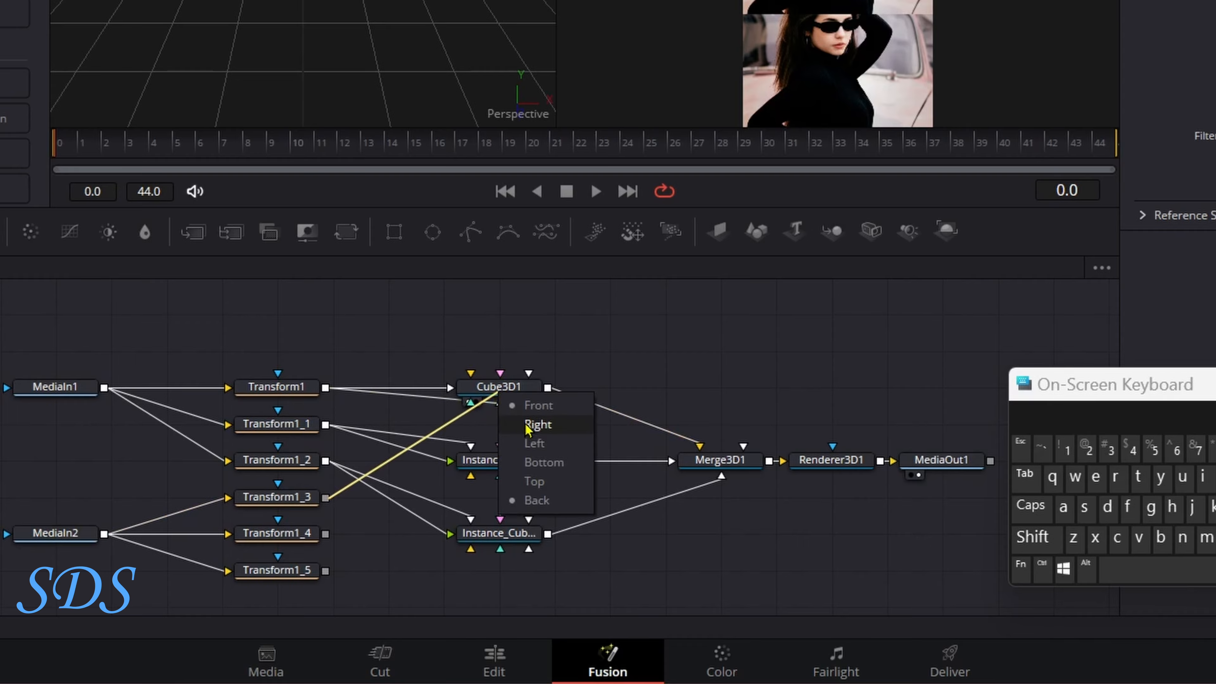
pyautogui.click(542, 427)
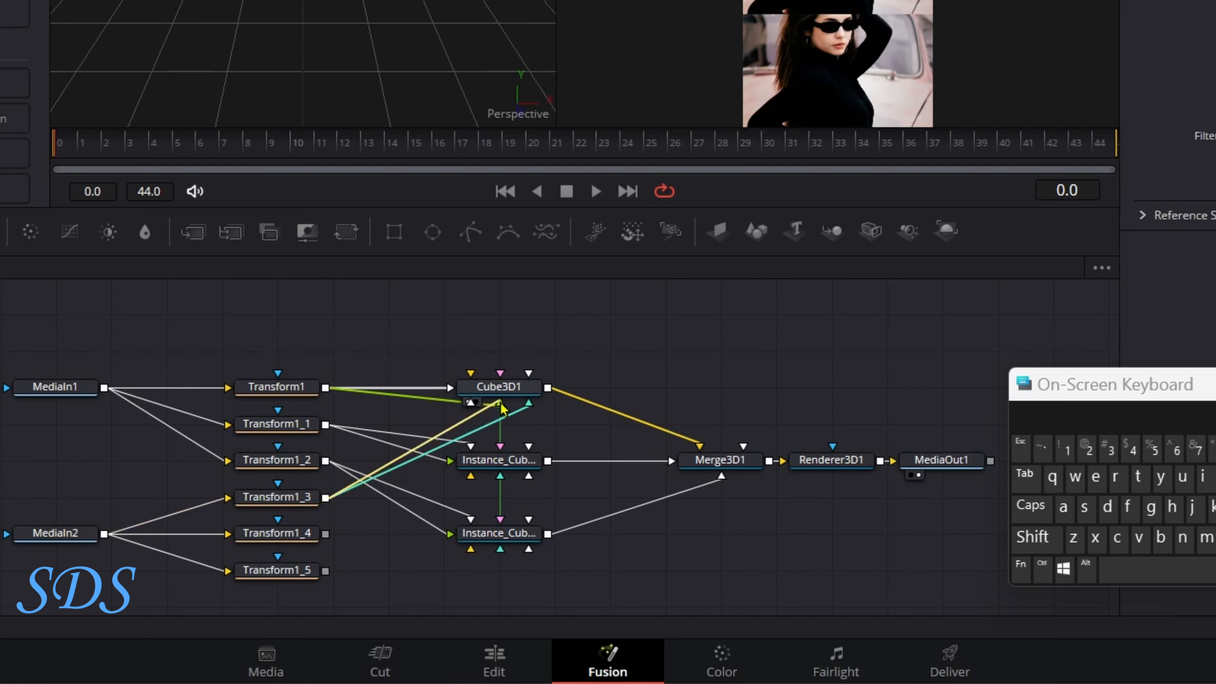
pyautogui.moveTo(500, 403); pyautogui.dragTo(505, 389)
pyautogui.click(534, 416)
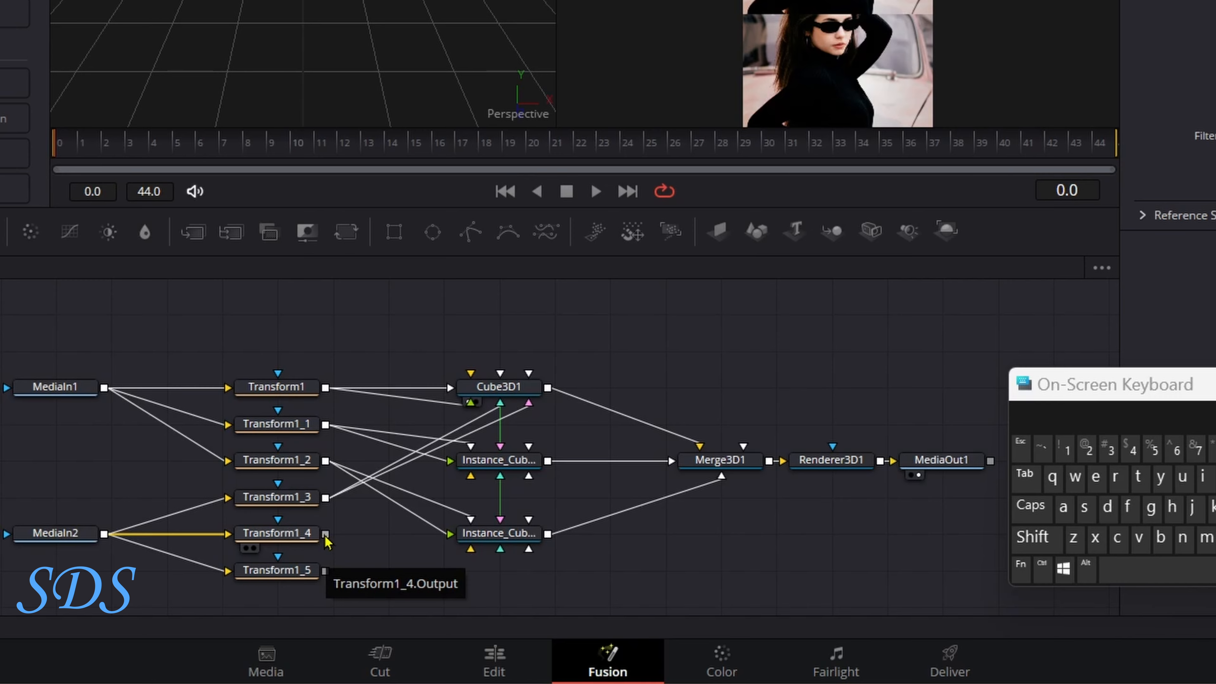
# - Connect Transform1_4's output to the Right and Left face inputs of the middle instanced cube
pyautogui.moveTo(325, 535); pyautogui.dragTo(479, 462)
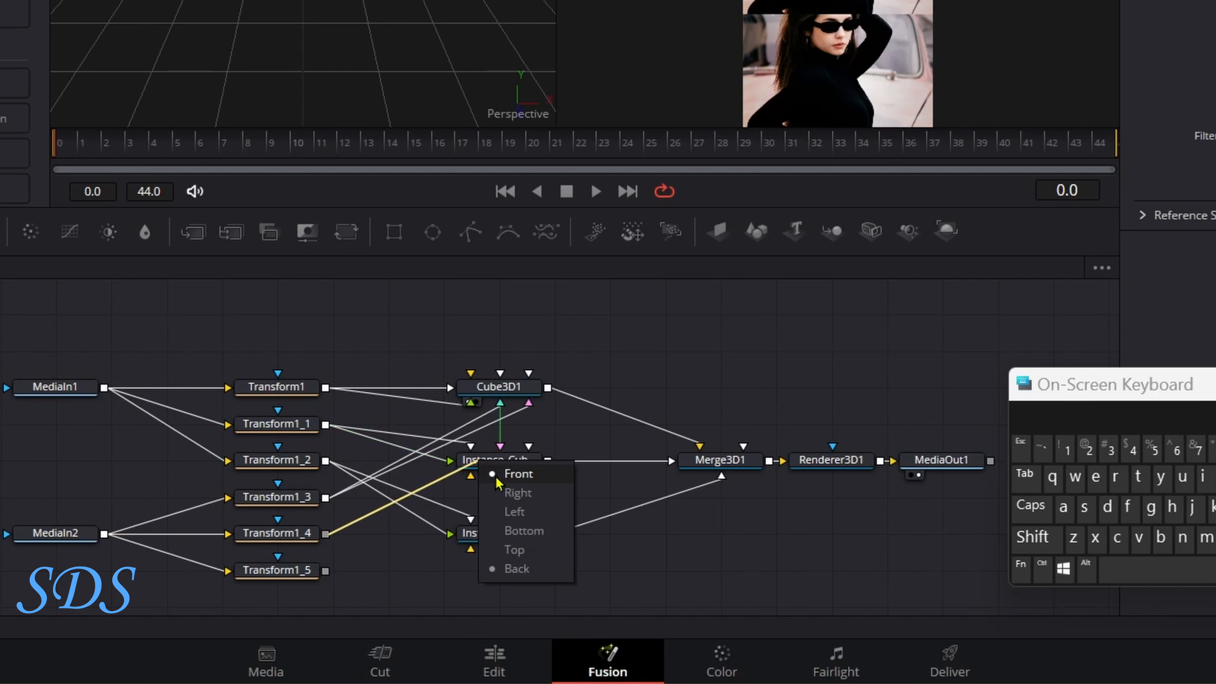
pyautogui.click(506, 497)
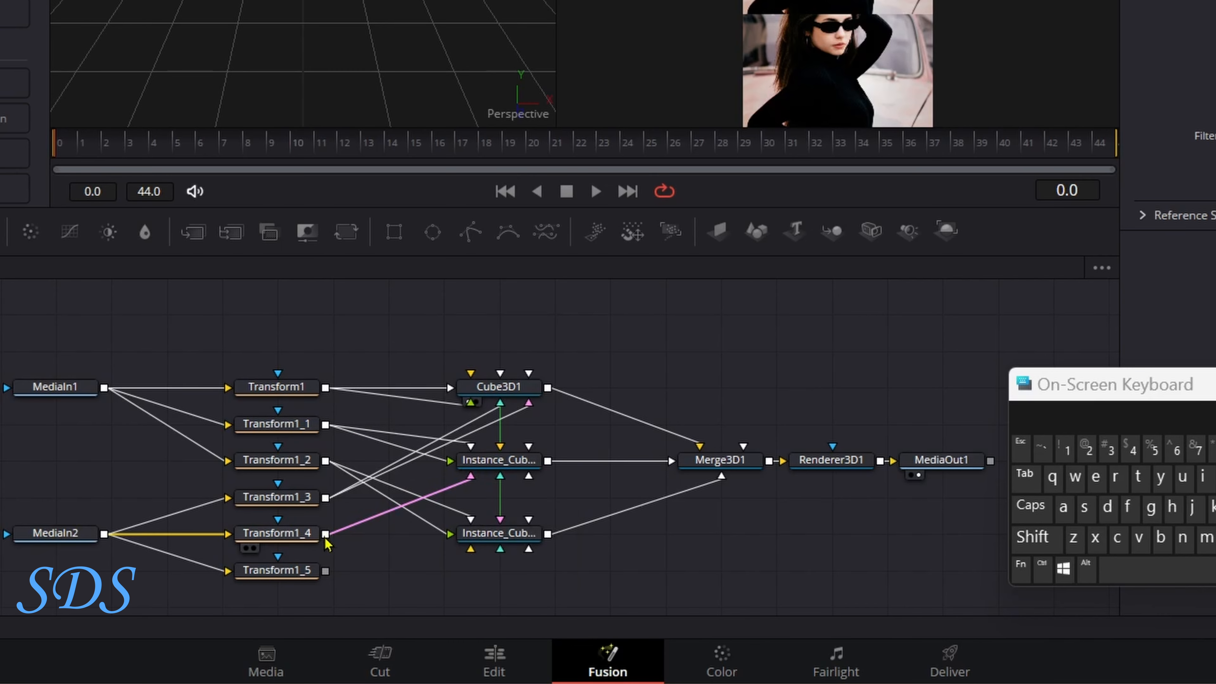
pyautogui.moveTo(452, 502); pyautogui.dragTo(477, 462)
pyautogui.click(530, 515)
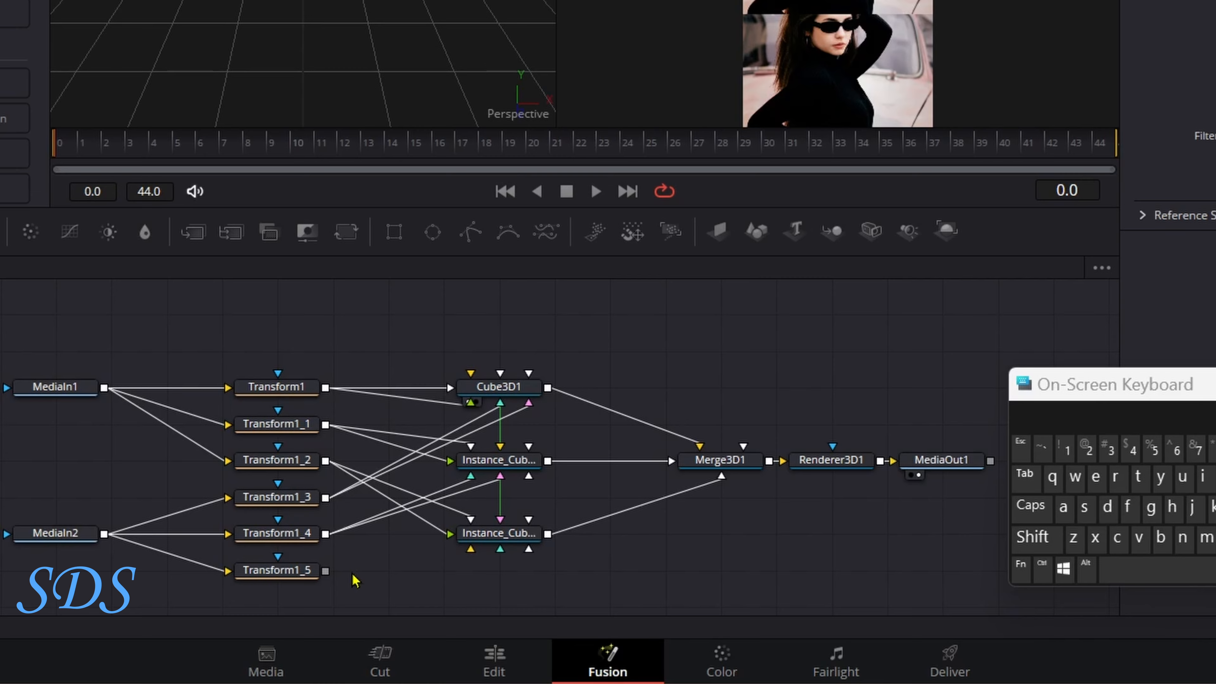
# - Connect Transform1_5's output to the Right and Left face inputs of the lowest instanced cube
pyautogui.moveTo(325, 571); pyautogui.dragTo(479, 534)
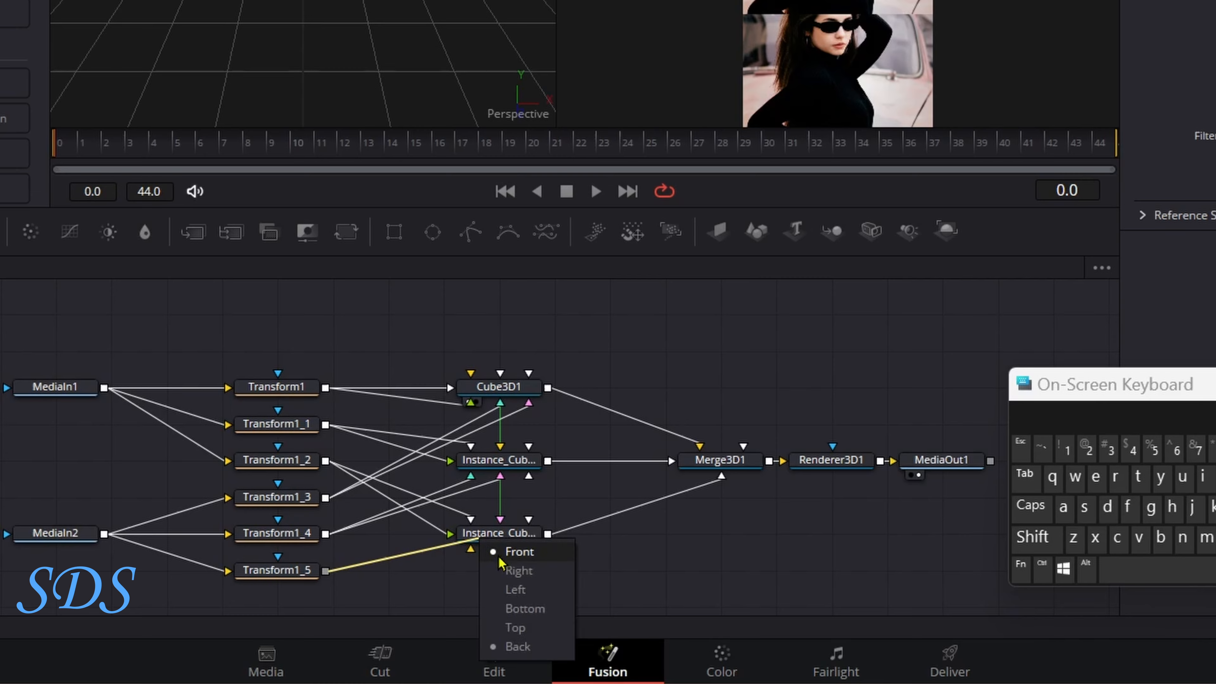
pyautogui.click(508, 571)
pyautogui.moveTo(325, 571); pyautogui.dragTo(486, 539)
pyautogui.click(532, 588)
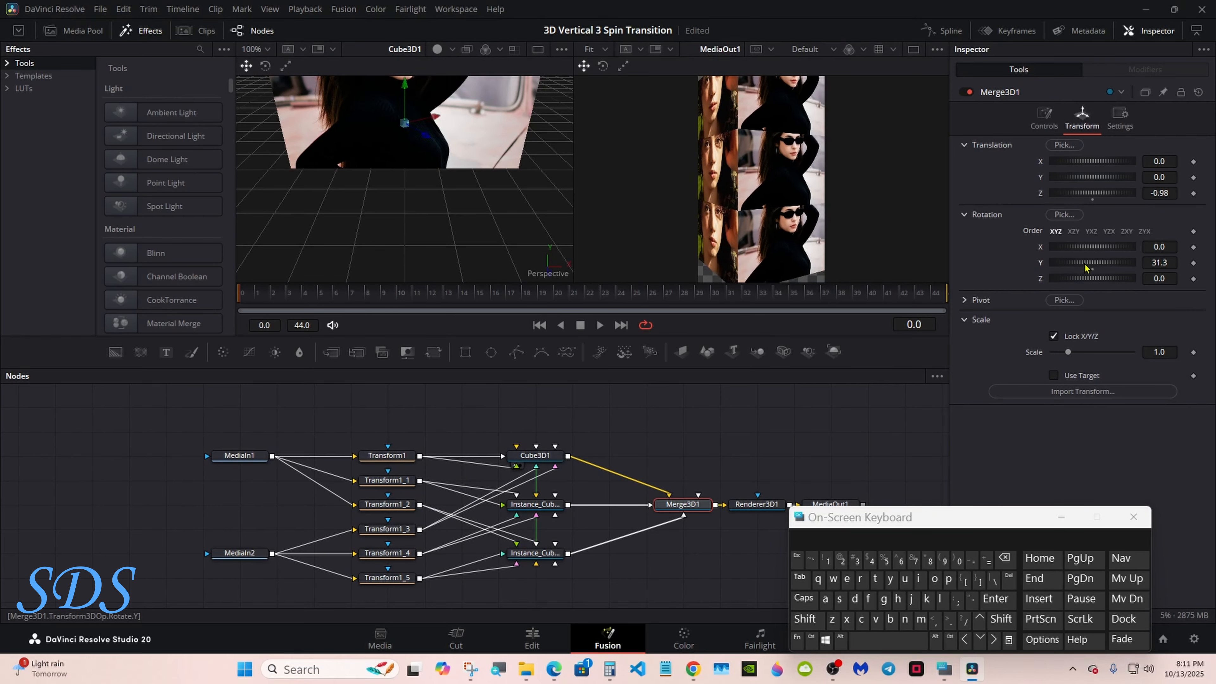
# - Rotate Merge3D1 to about 86 on Y to preview the side faces, reset it to 0, and check the three cubes
pyautogui.moveTo(1086, 267)
pyautogui.mouseDown()
pyautogui.moveTo(1115, 263)
pyautogui.moveTo(1072, 264)
pyautogui.moveTo(1116, 264)
pyautogui.moveTo(1095, 271)
pyautogui.mouseUp()
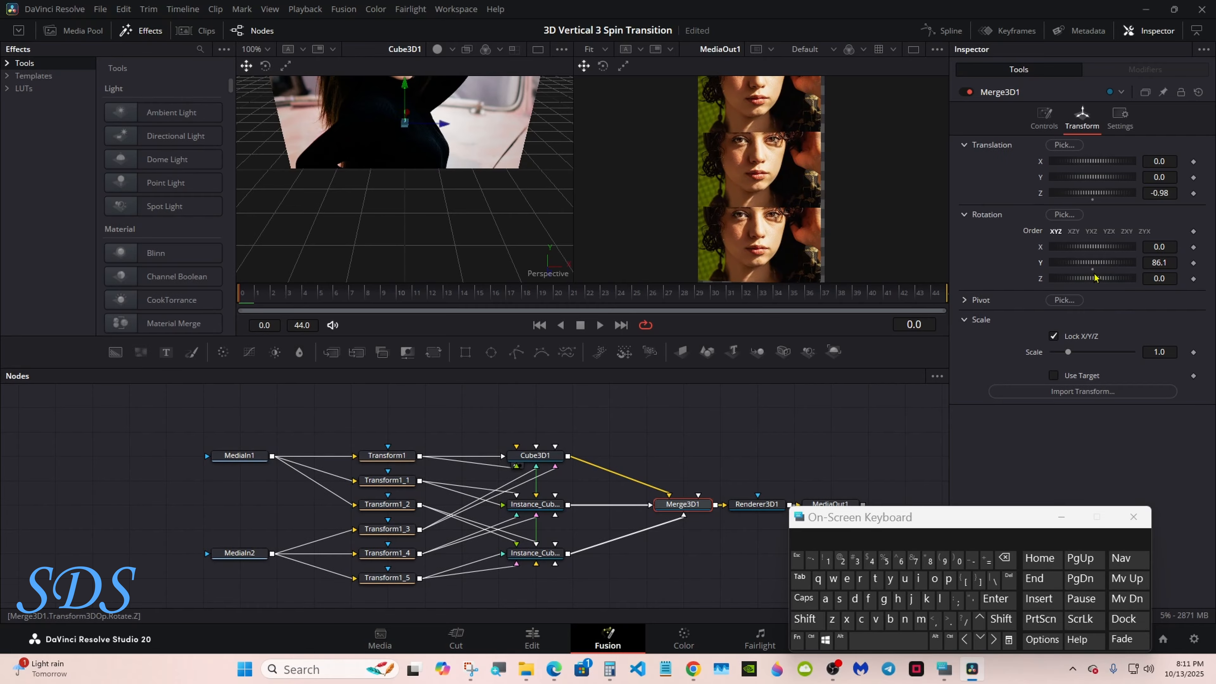
pyautogui.click(1092, 270)
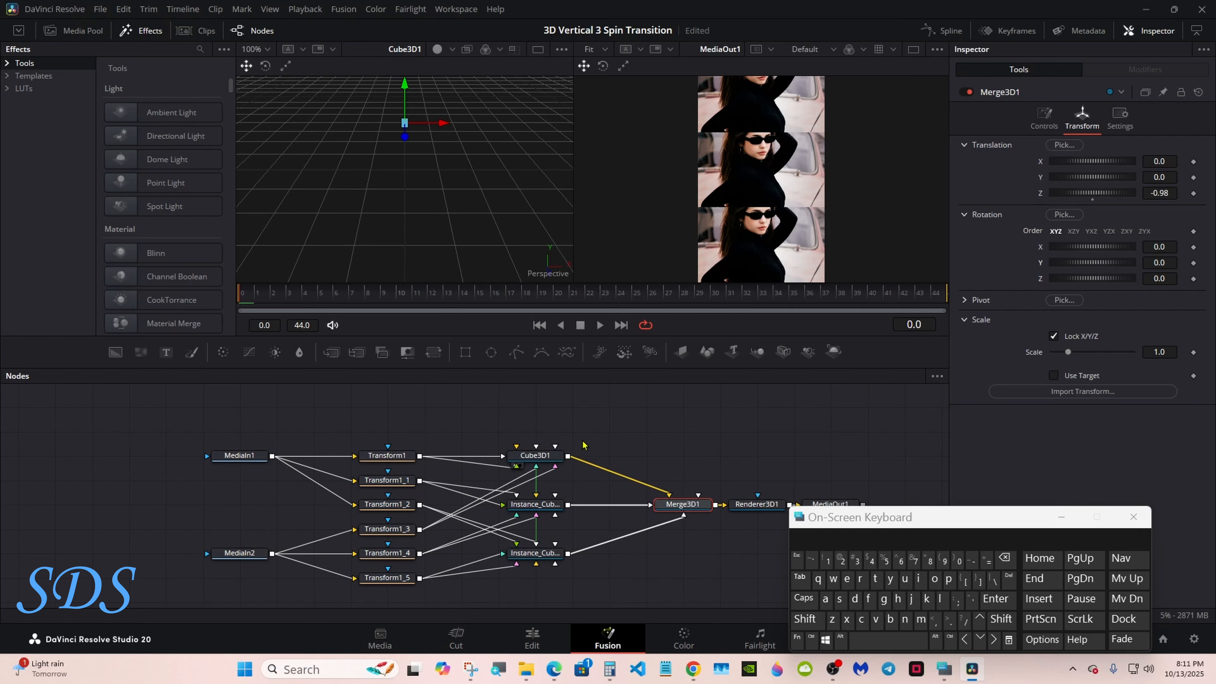
pyautogui.click(533, 508)
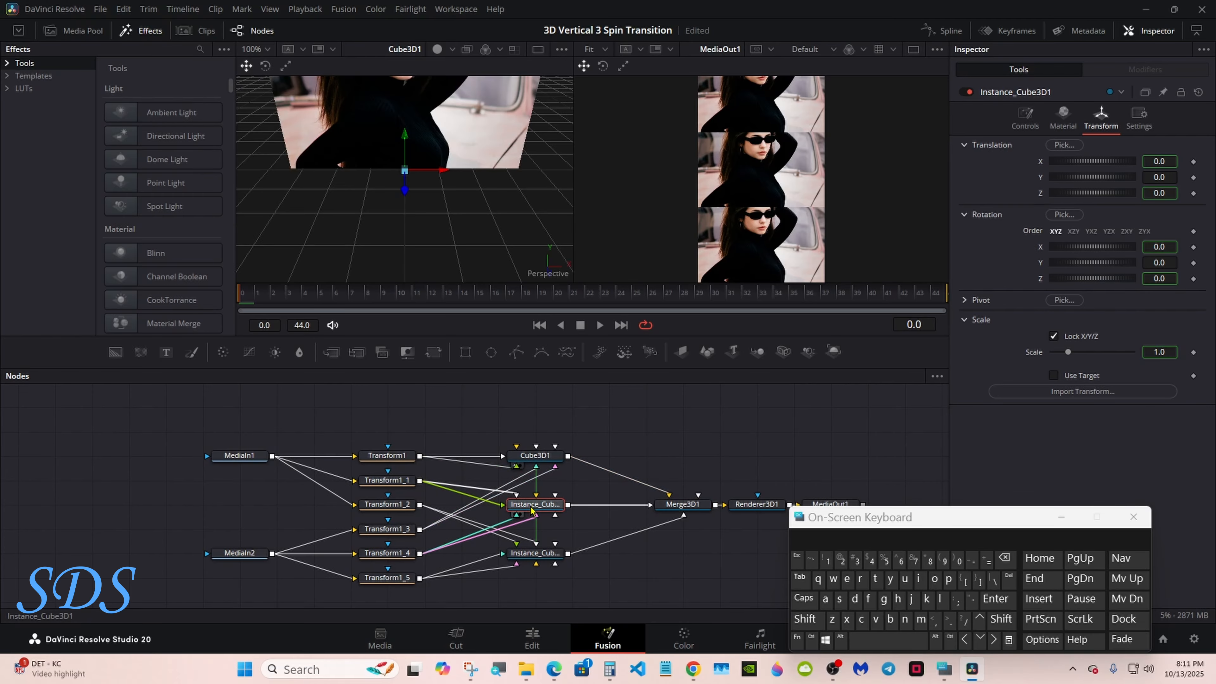
pyautogui.click(533, 558)
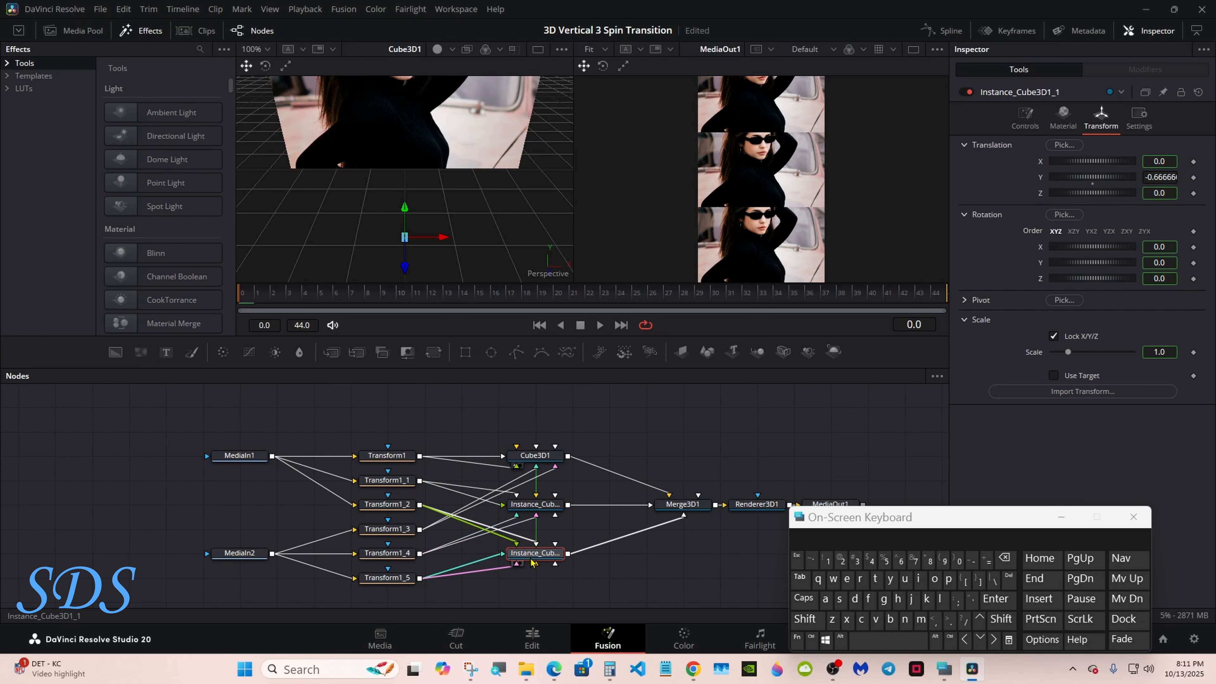
pyautogui.click(534, 458)
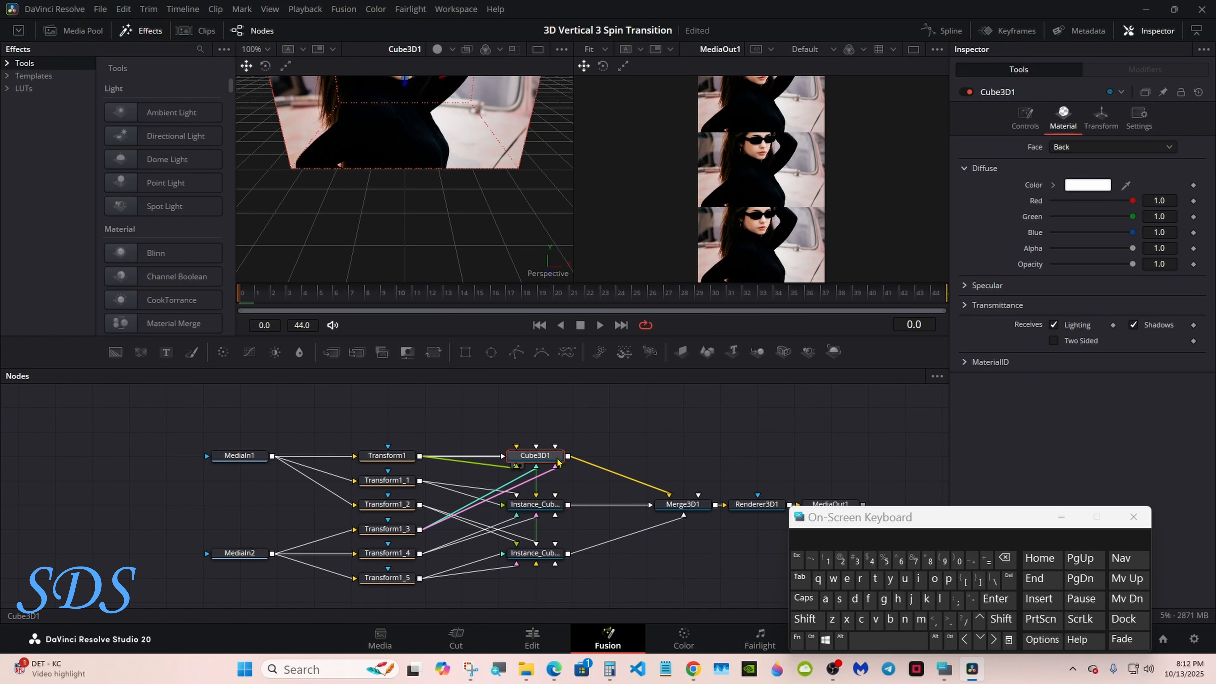
# - Set Transform1's Center Y to -0.5
pyautogui.click(400, 459)
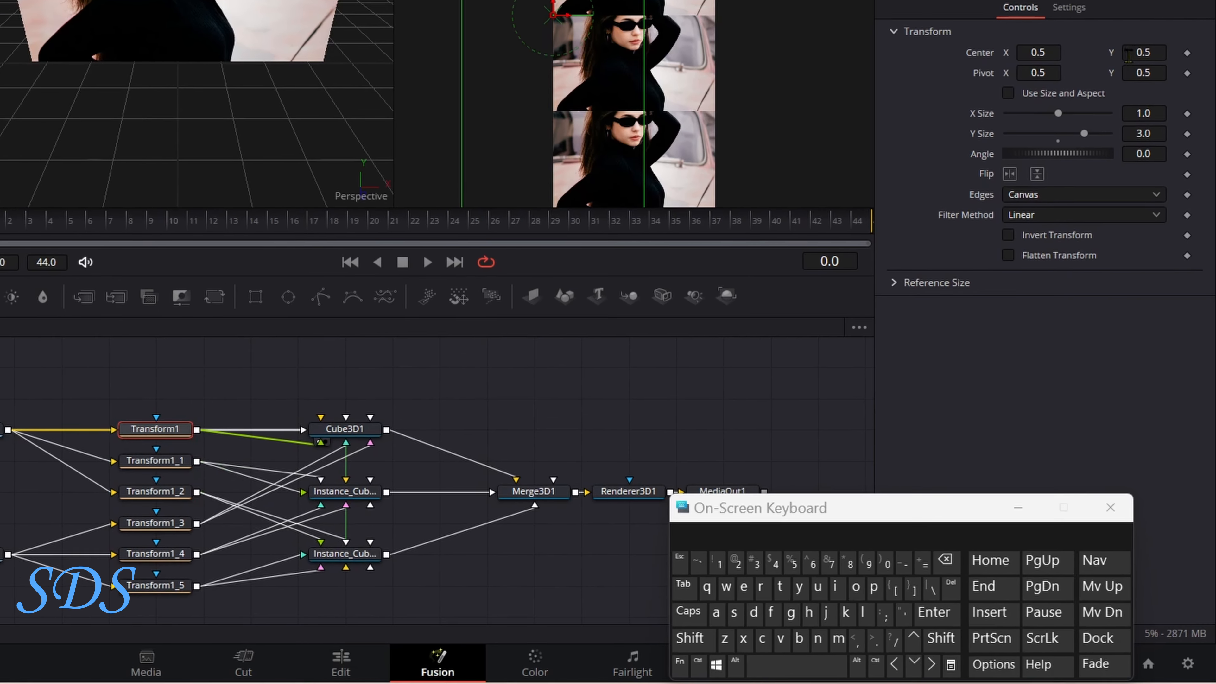
pyautogui.click(1152, 161)
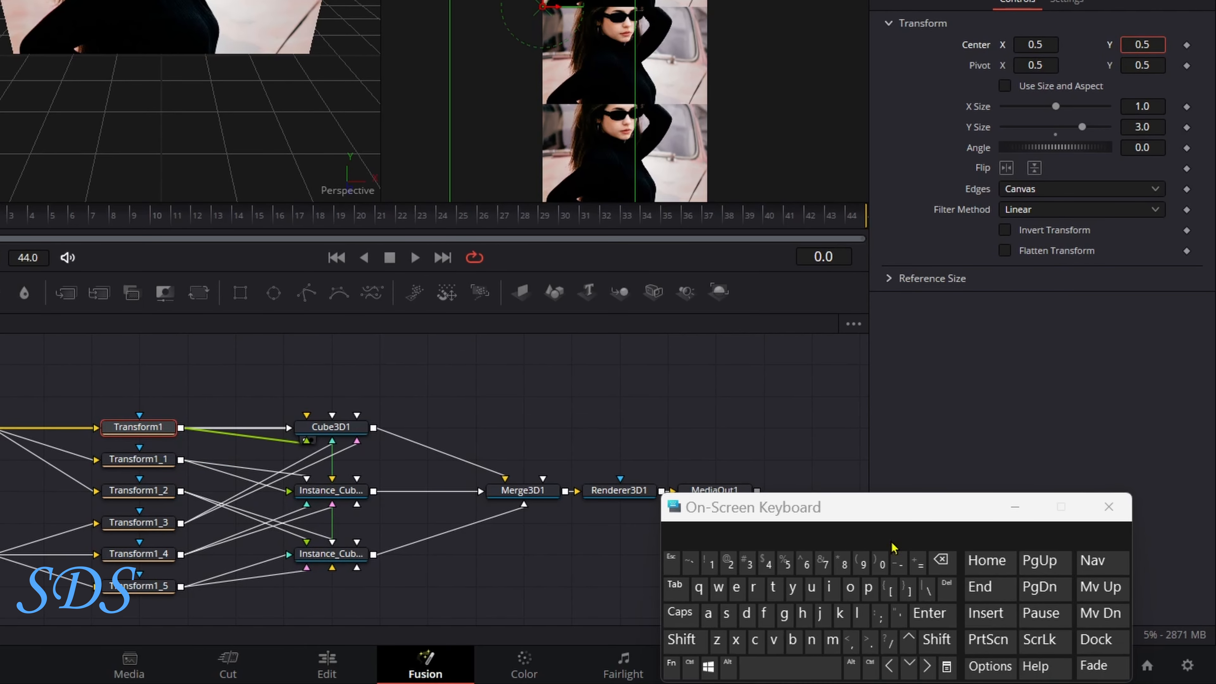
pyautogui.click(900, 562)
pyautogui.click(929, 613)
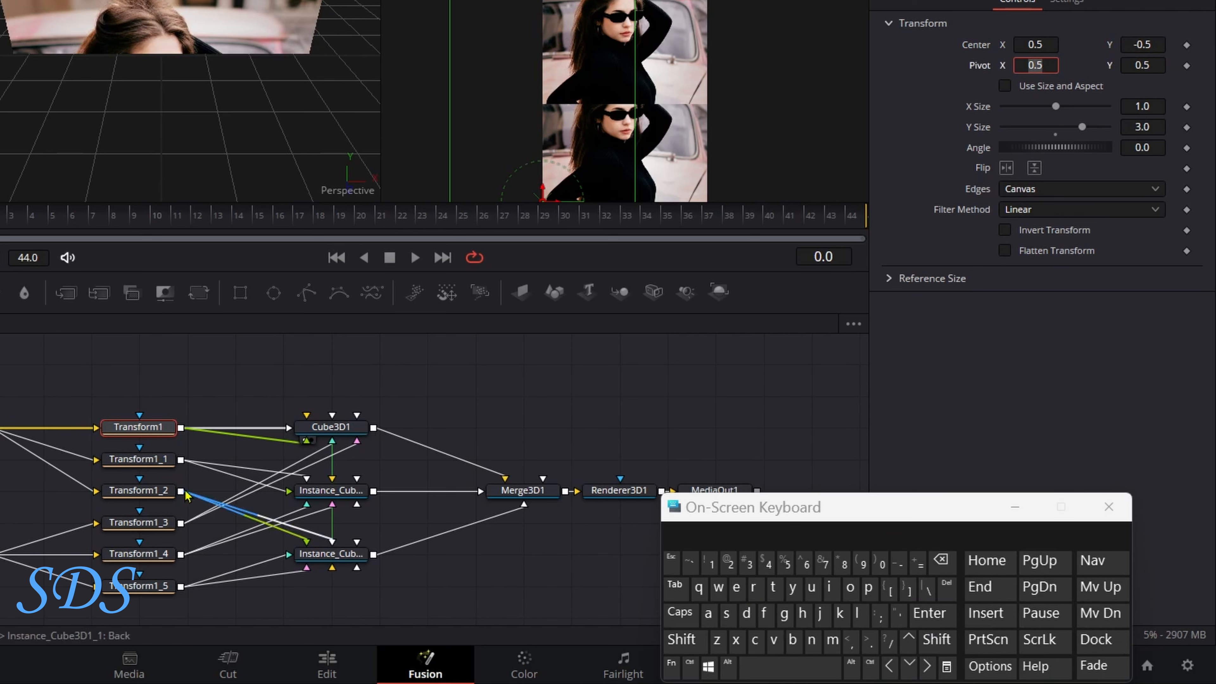
# - Set Transform1_2's Center Y to 1.5
pyautogui.click(168, 493)
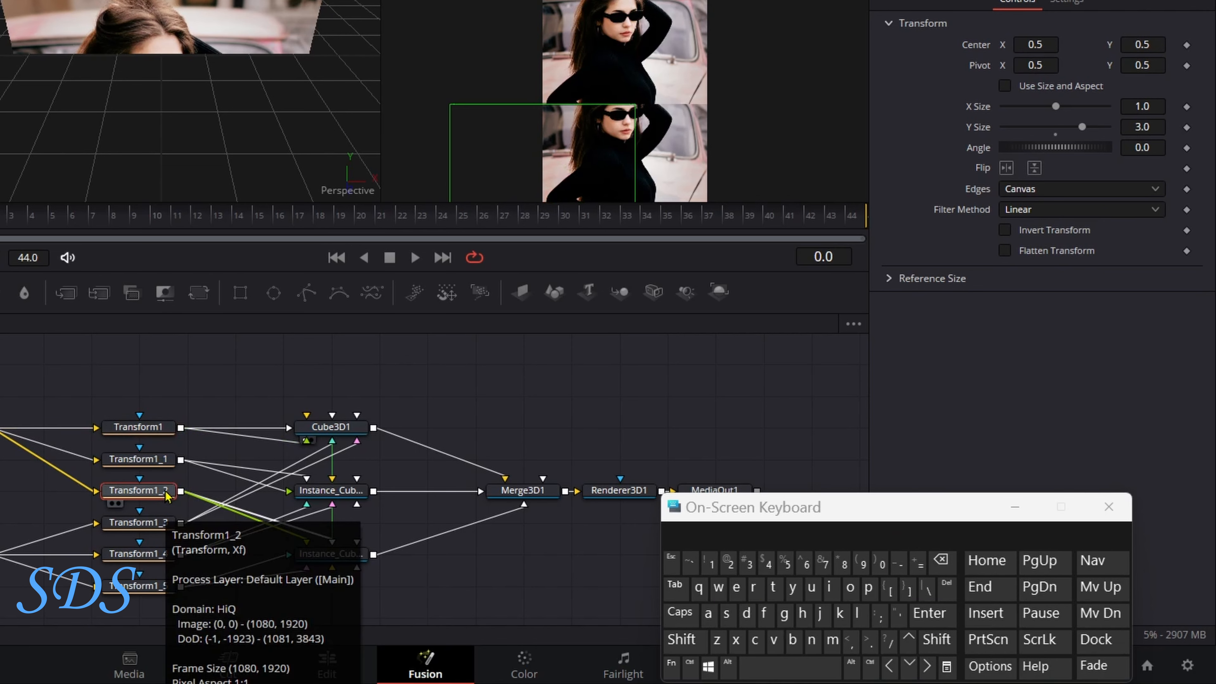
pyautogui.click(1151, 44)
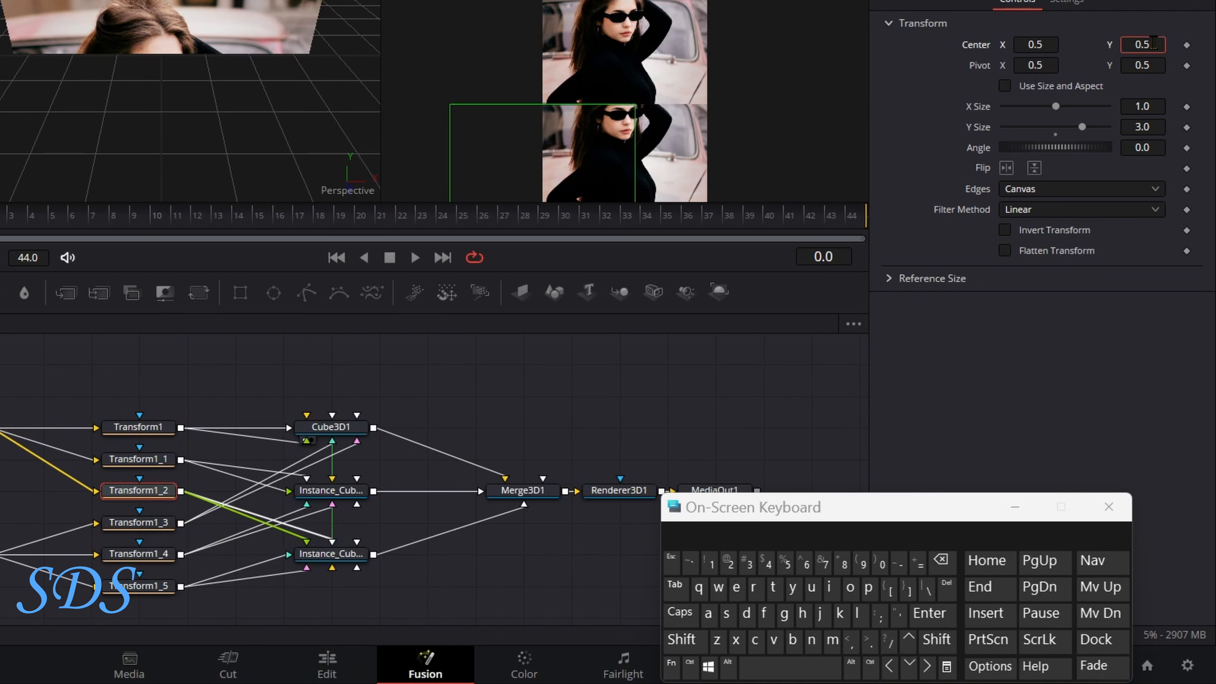
pyautogui.click(942, 561)
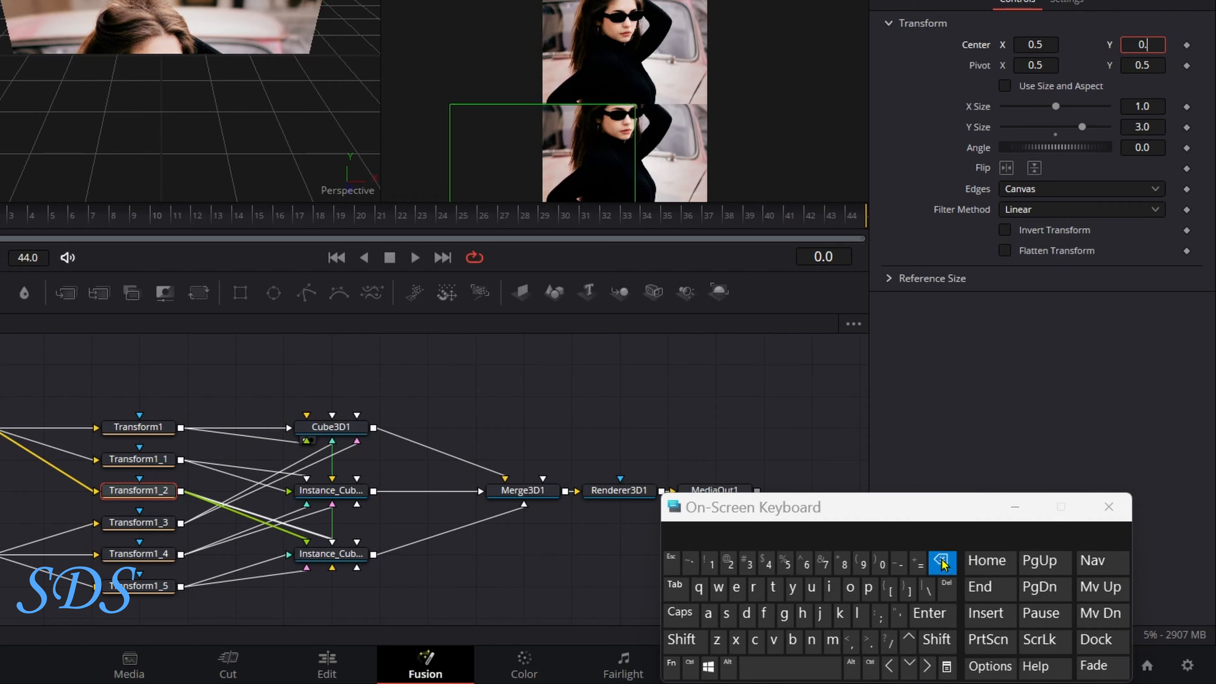
pyautogui.click(943, 561)
pyautogui.click(942, 562)
pyautogui.click(711, 565)
pyautogui.click(867, 645)
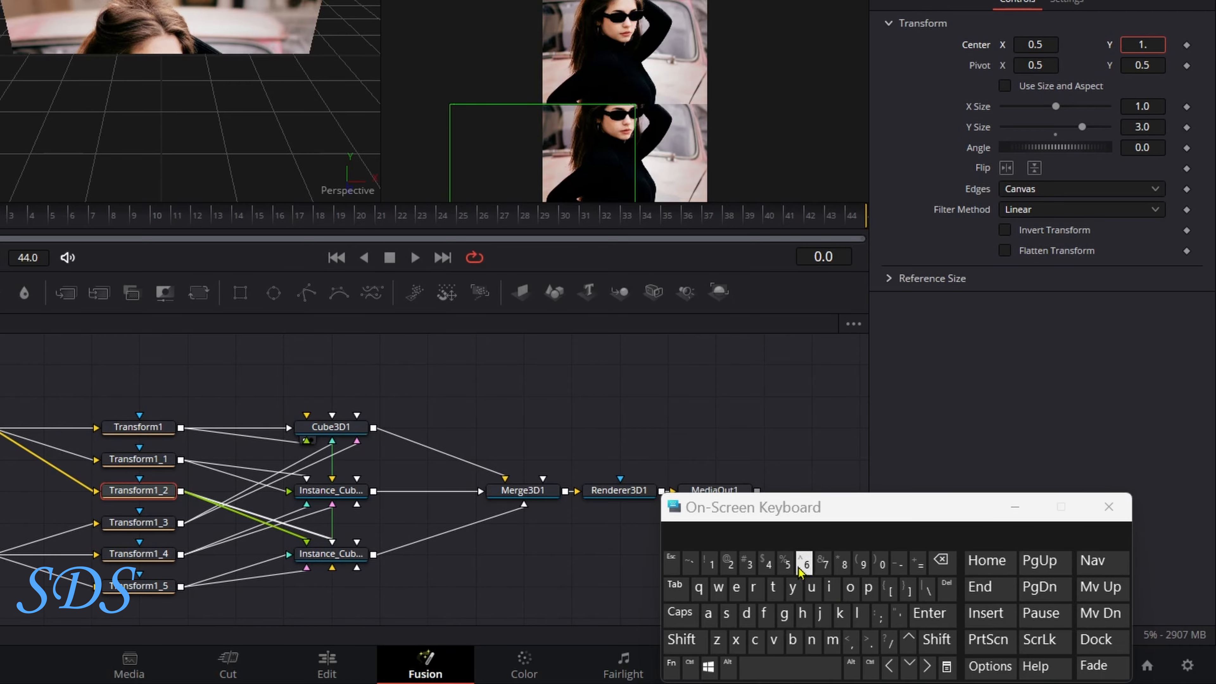
pyautogui.click(785, 564)
pyautogui.click(928, 613)
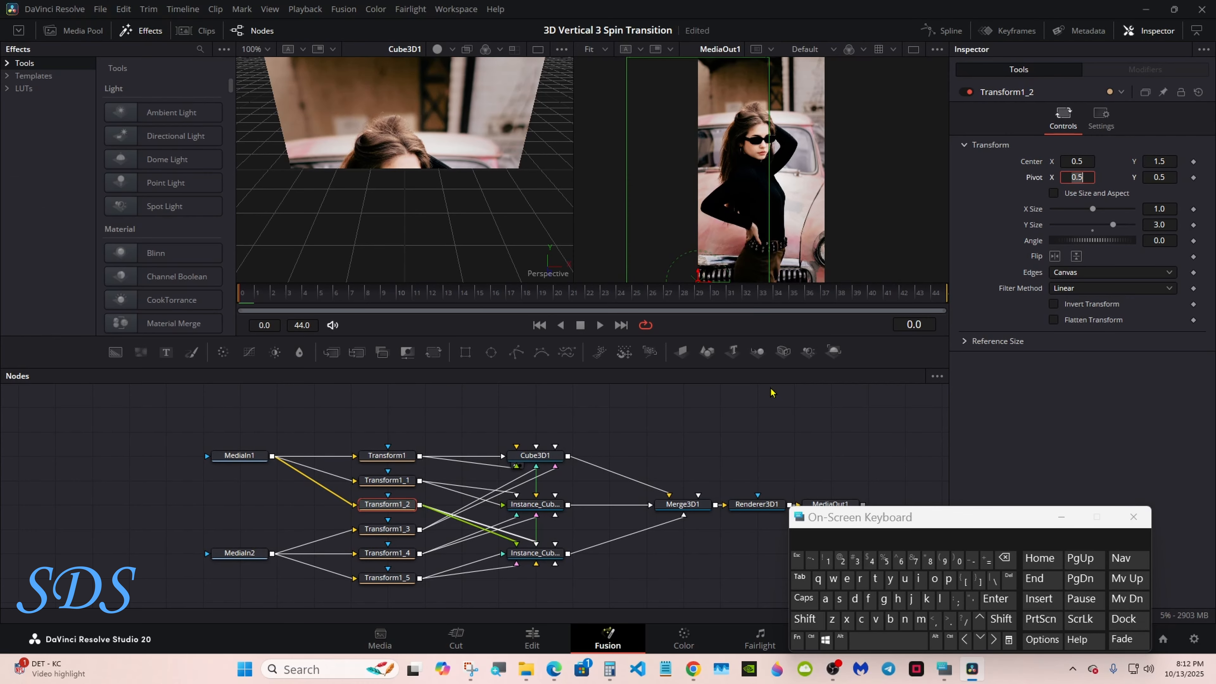
# - Rotate Merge3D1 to about 65 on Y to expose the side faces, and set Transform1_3's Center Y to -0.5
pyautogui.click(682, 504)
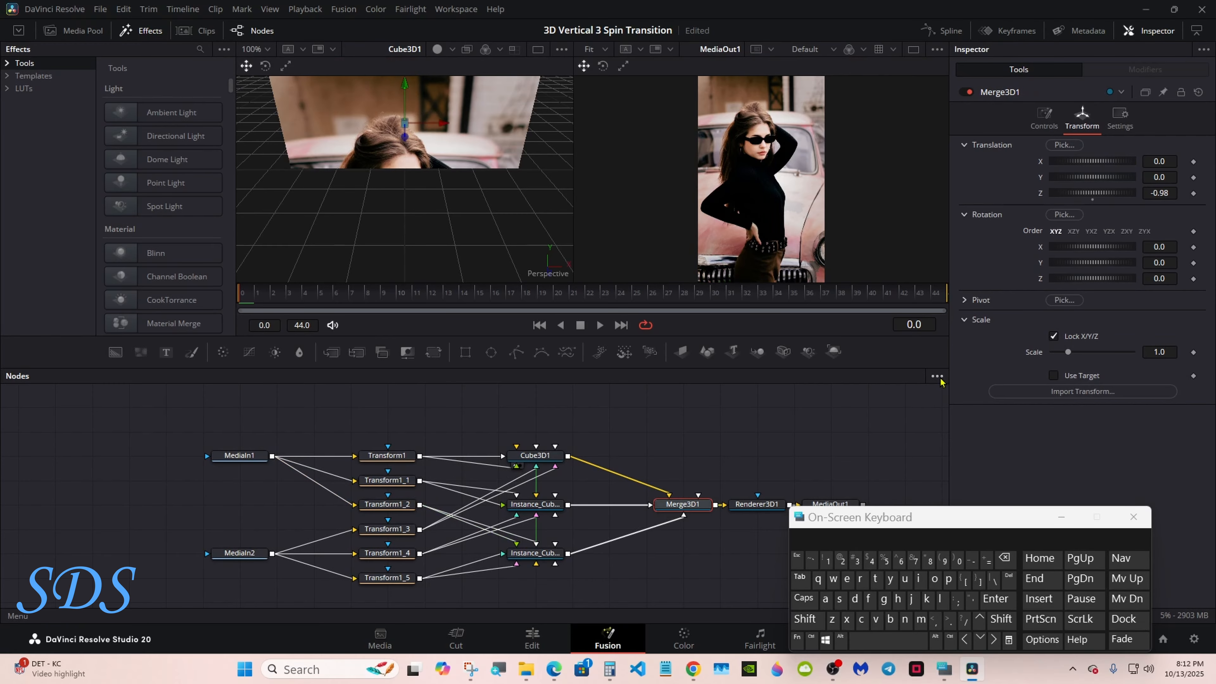
pyautogui.moveTo(1089, 265); pyautogui.dragTo(1104, 265)
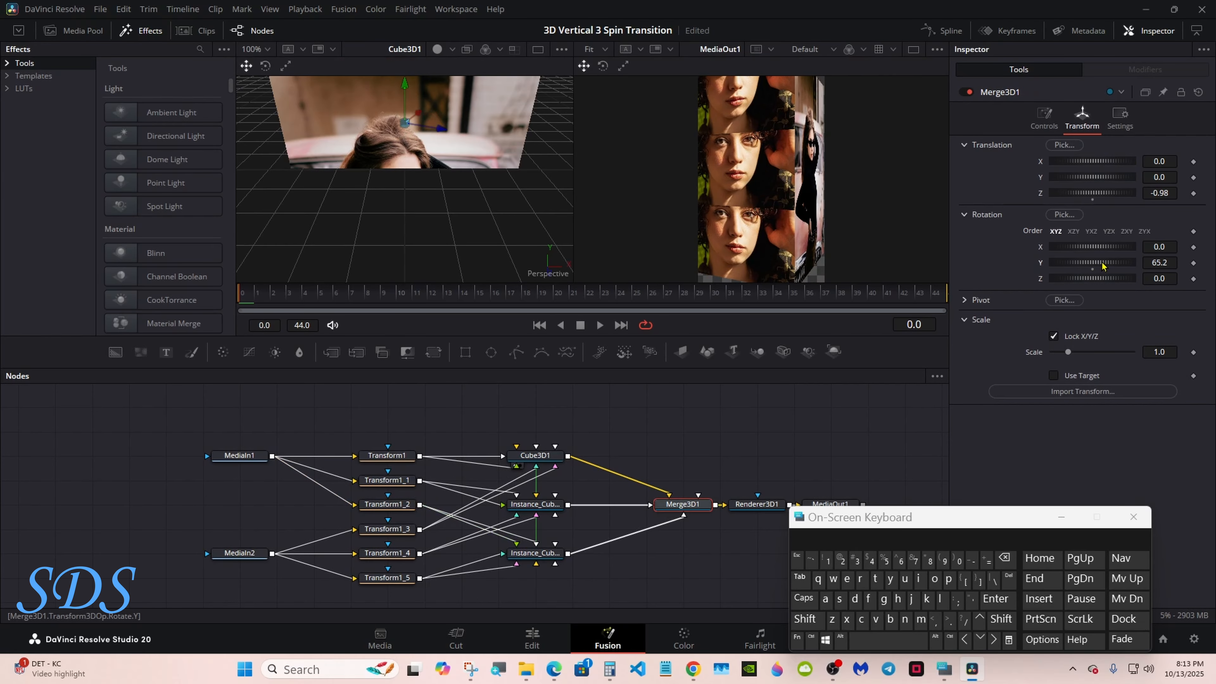
pyautogui.click(383, 530)
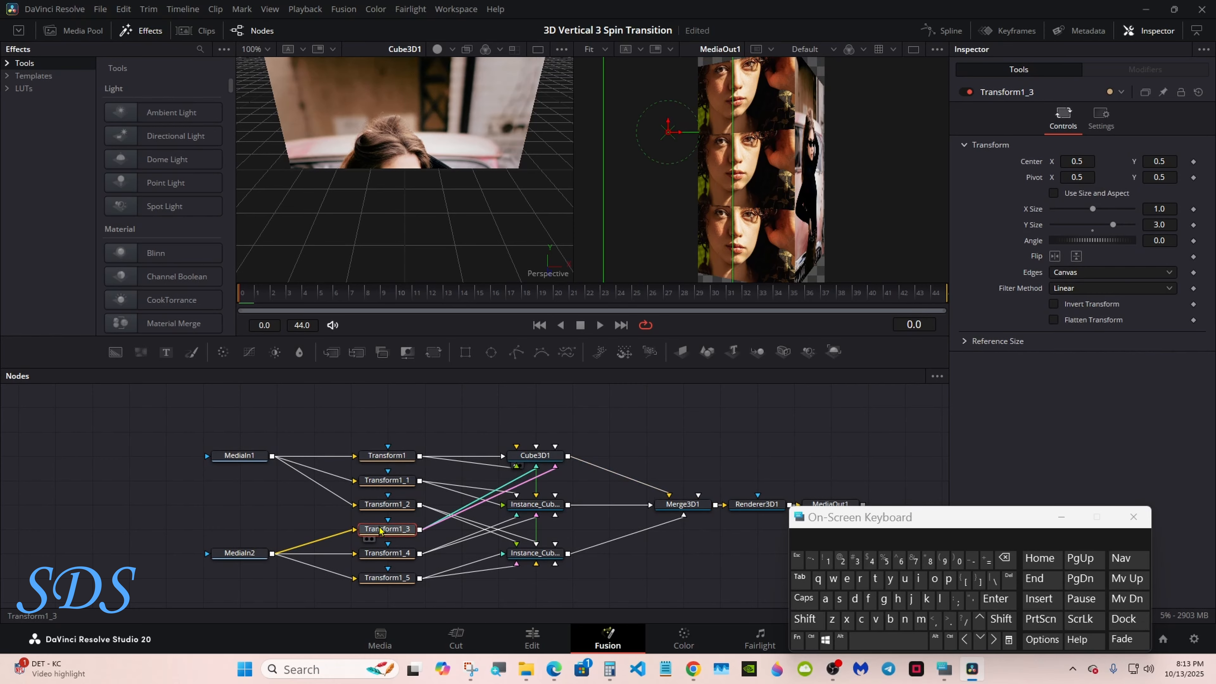
pyautogui.click(1153, 160)
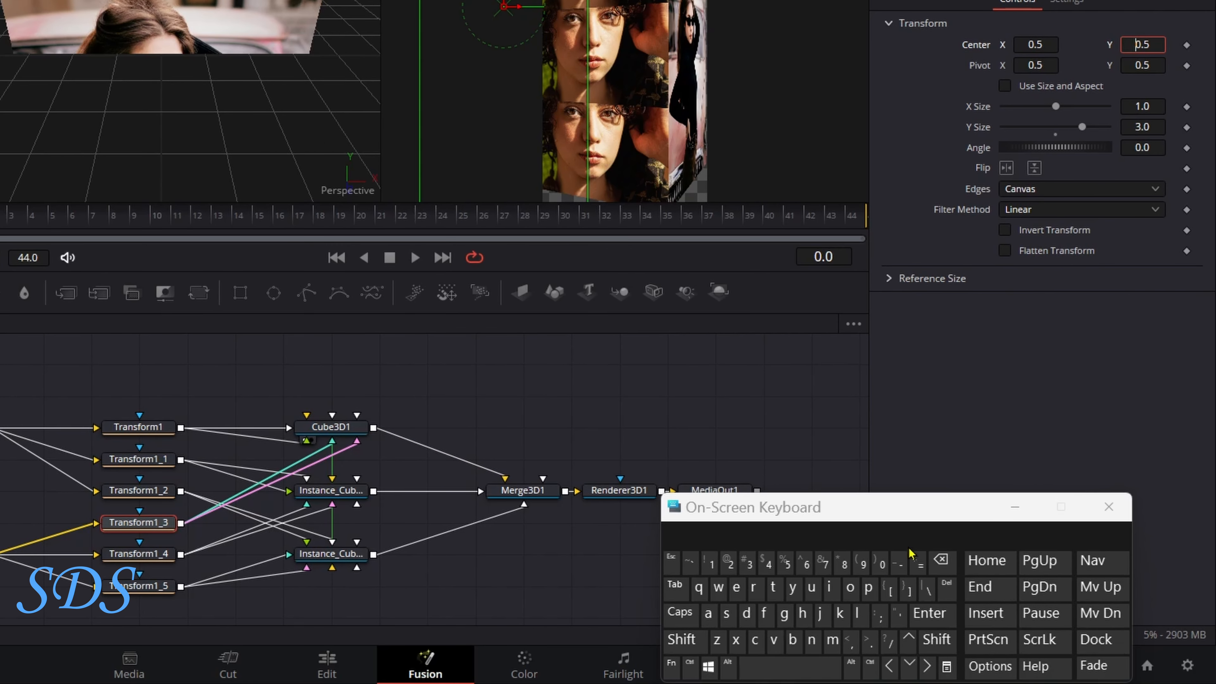
pyautogui.click(899, 562)
pyautogui.click(929, 613)
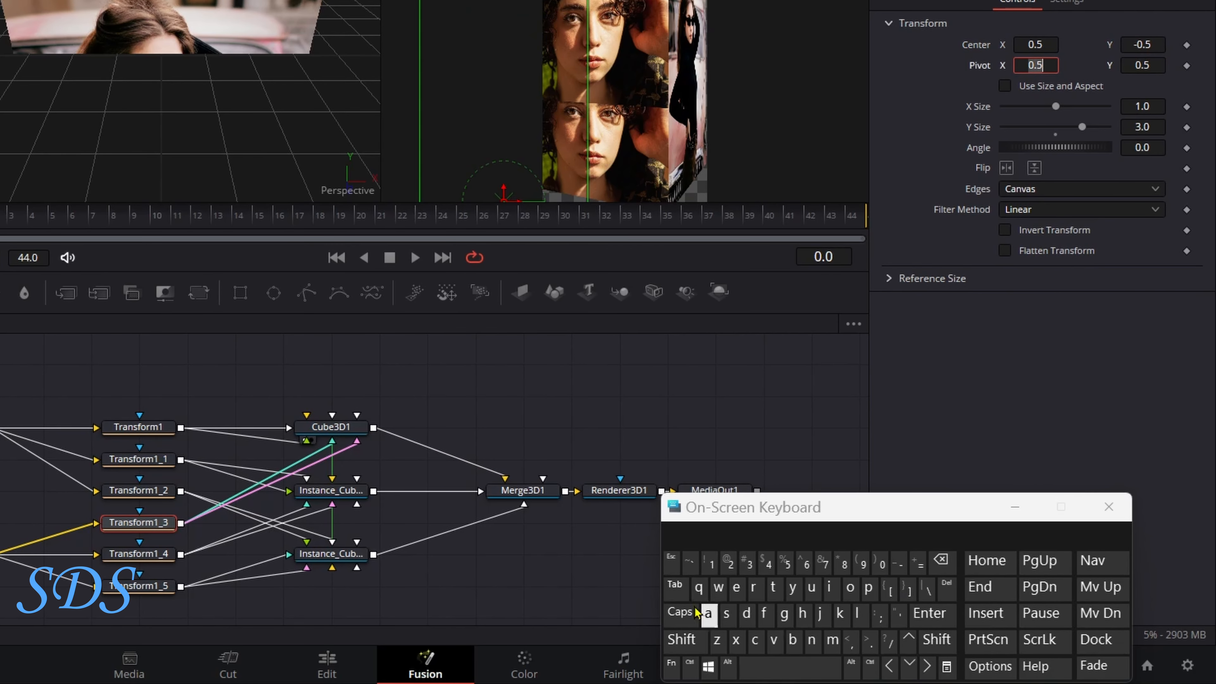
# - Set Transform1_5's Center Y to 1.5
pyautogui.click(162, 588)
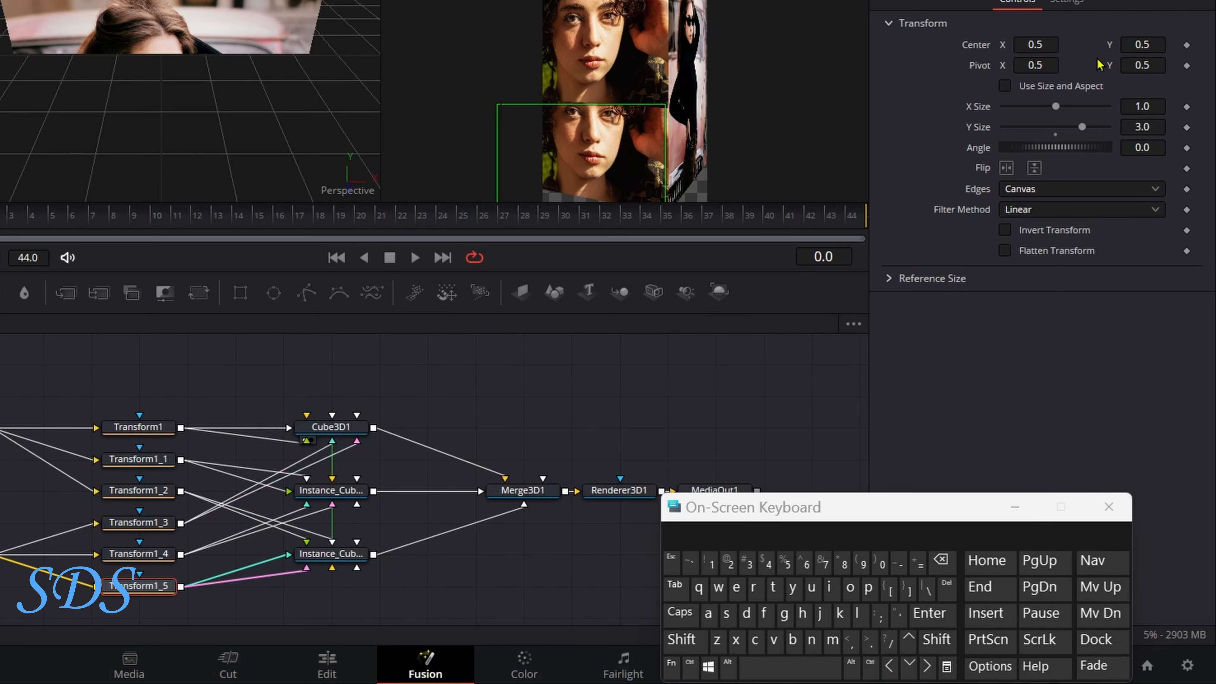
pyautogui.click(1156, 43)
pyautogui.click(941, 559)
pyautogui.click(941, 559)
pyautogui.click(941, 560)
pyautogui.click(710, 563)
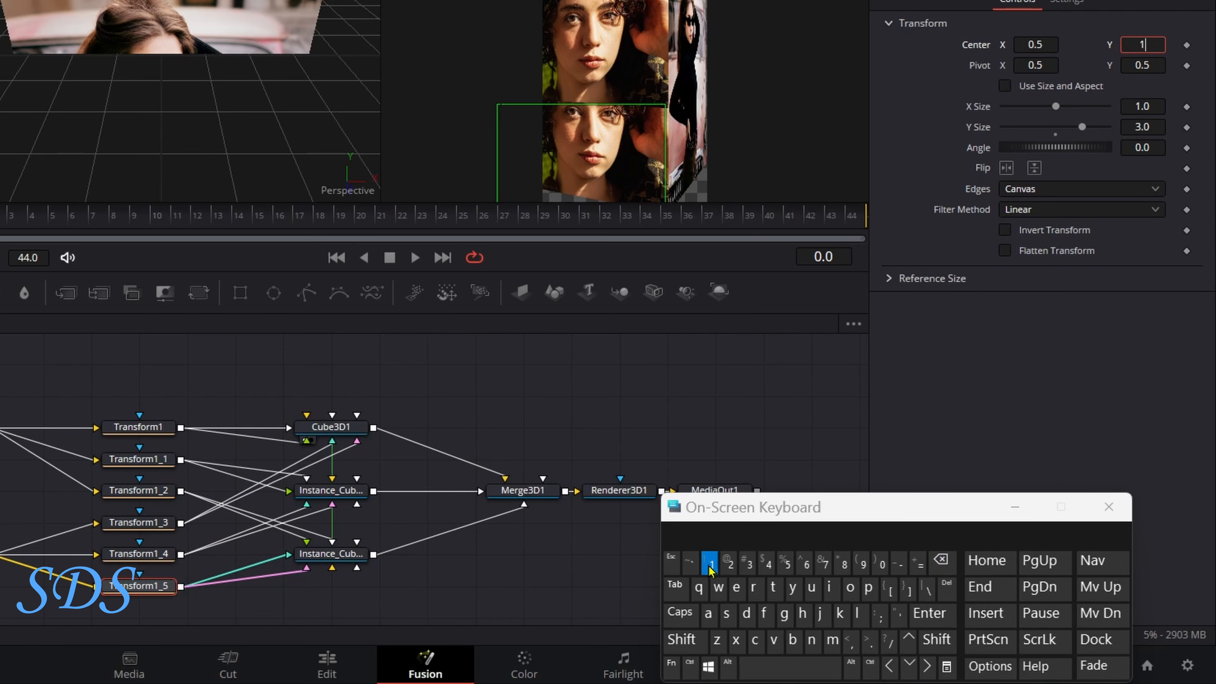
pyautogui.click(867, 644)
pyautogui.click(785, 564)
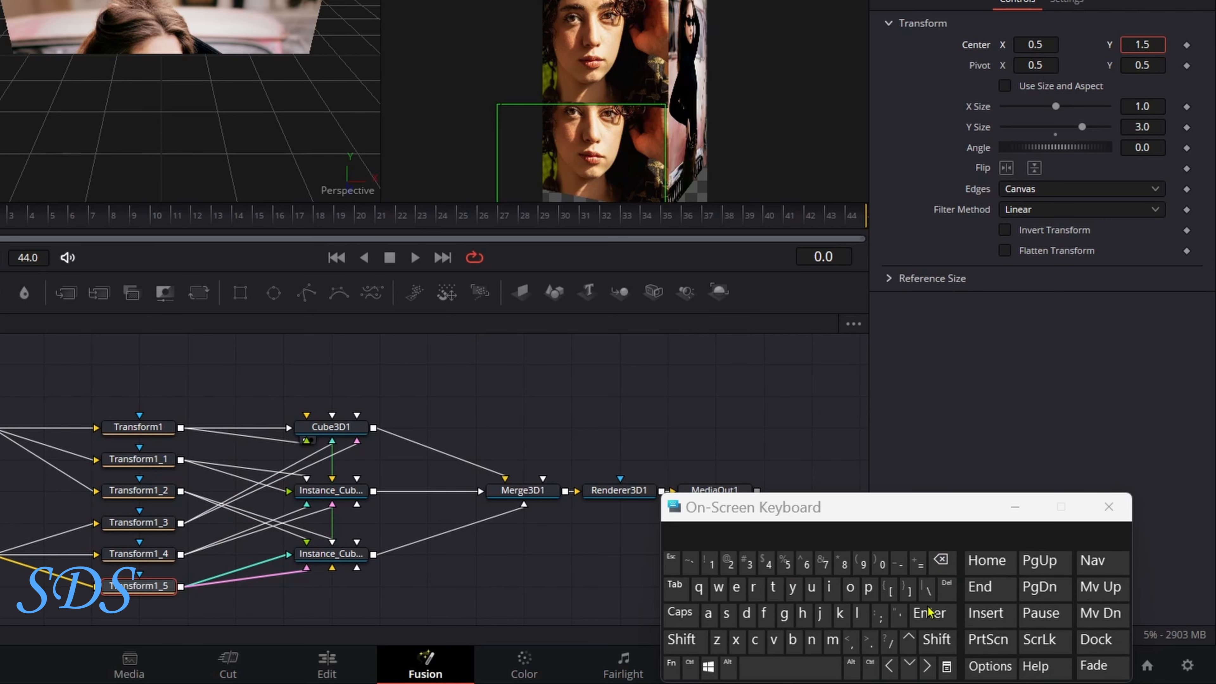
pyautogui.click(947, 623)
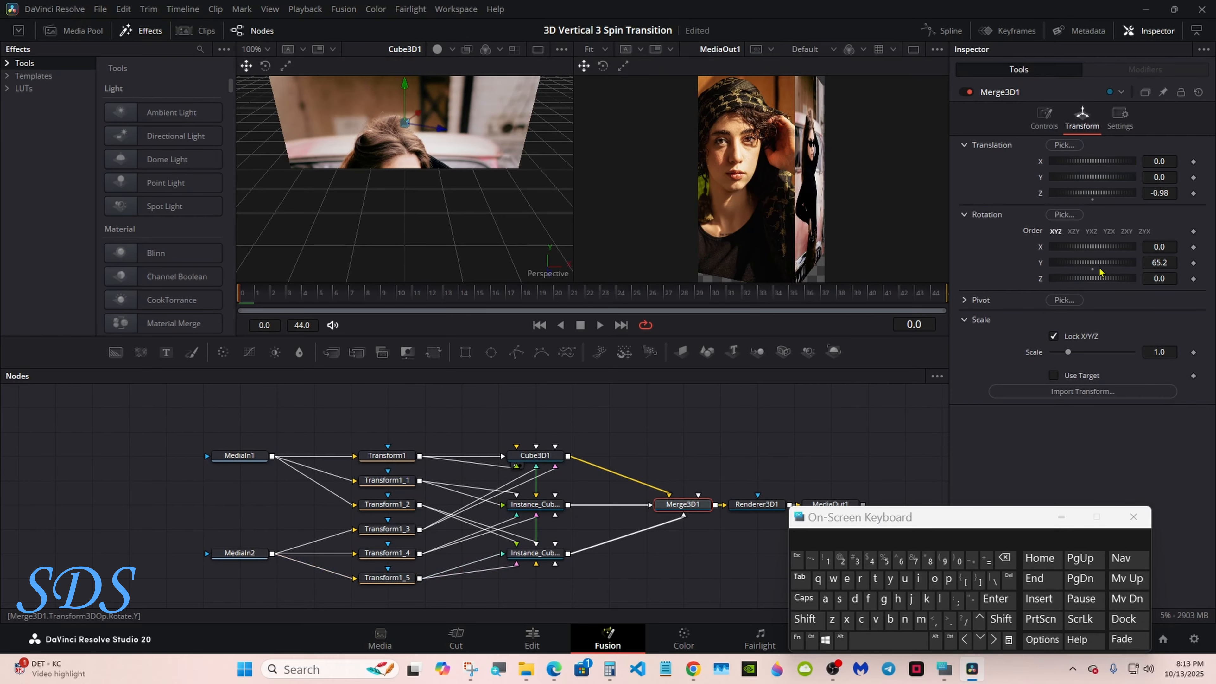
# - Rotate Merge3D1 to about -52 on Y to check the side faces, and reset its Y rotation to 0
pyautogui.moveTo(1100, 271); pyautogui.dragTo(1090, 273)
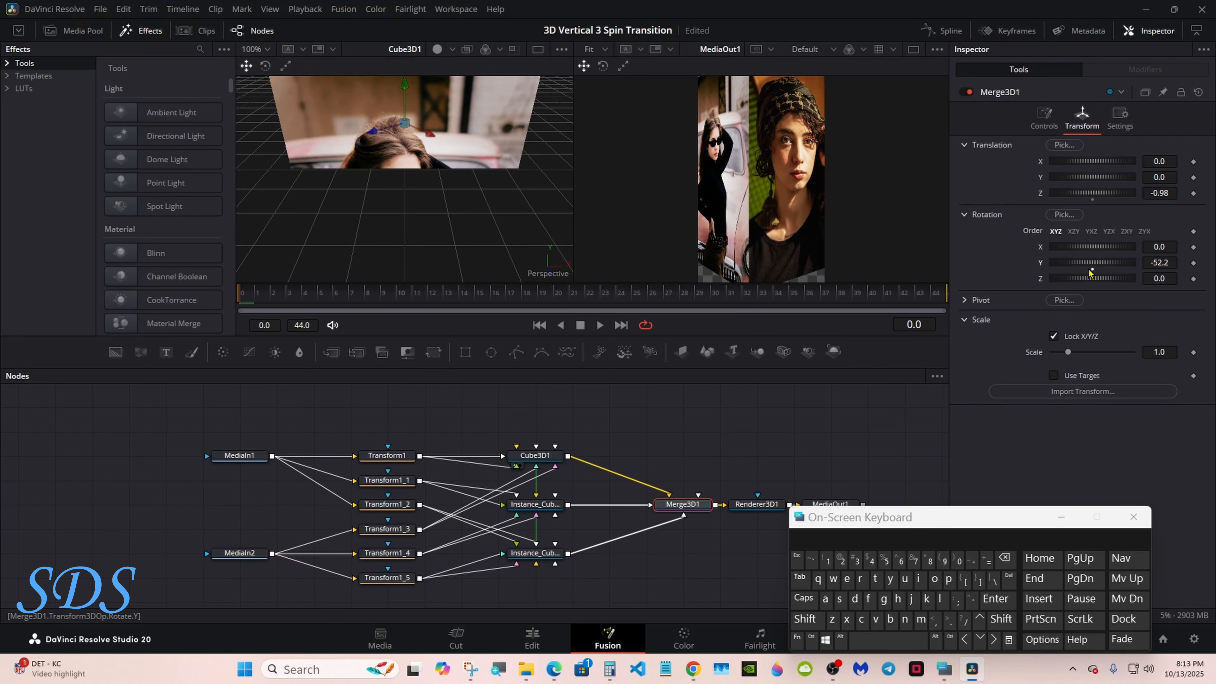
pyautogui.doubleClick(1090, 273)
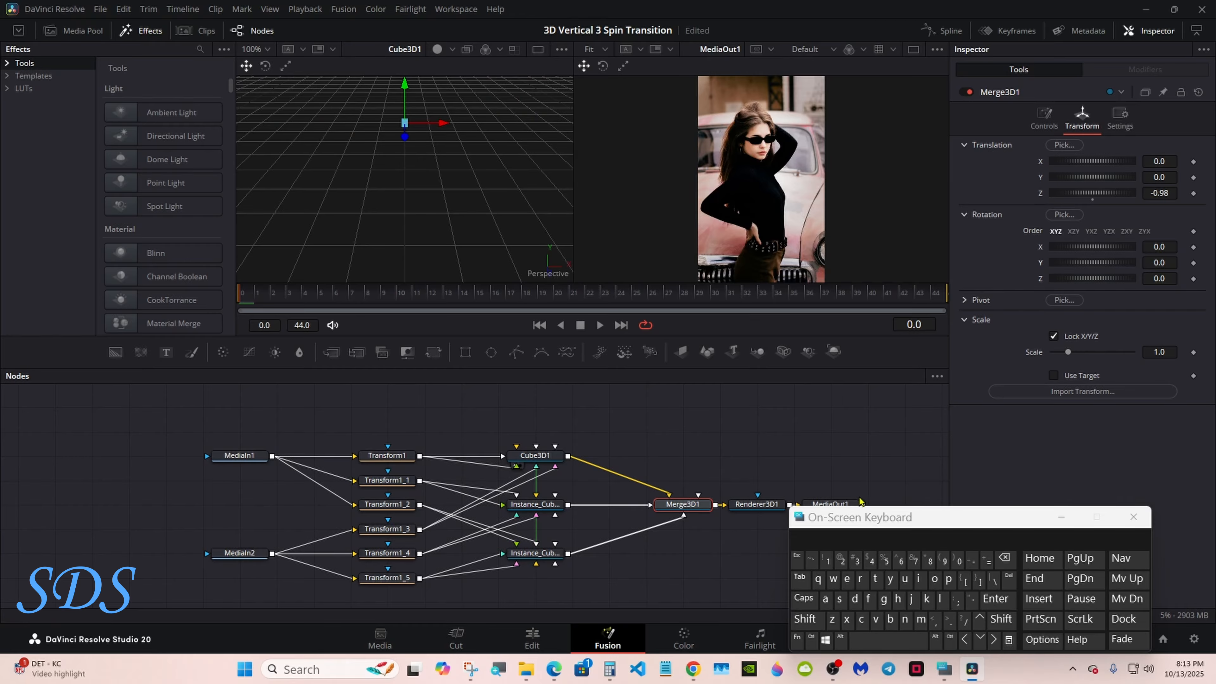
# - Add a Transform 3D node between Cube3D1 and Merge3D1
pyautogui.click(537, 455)
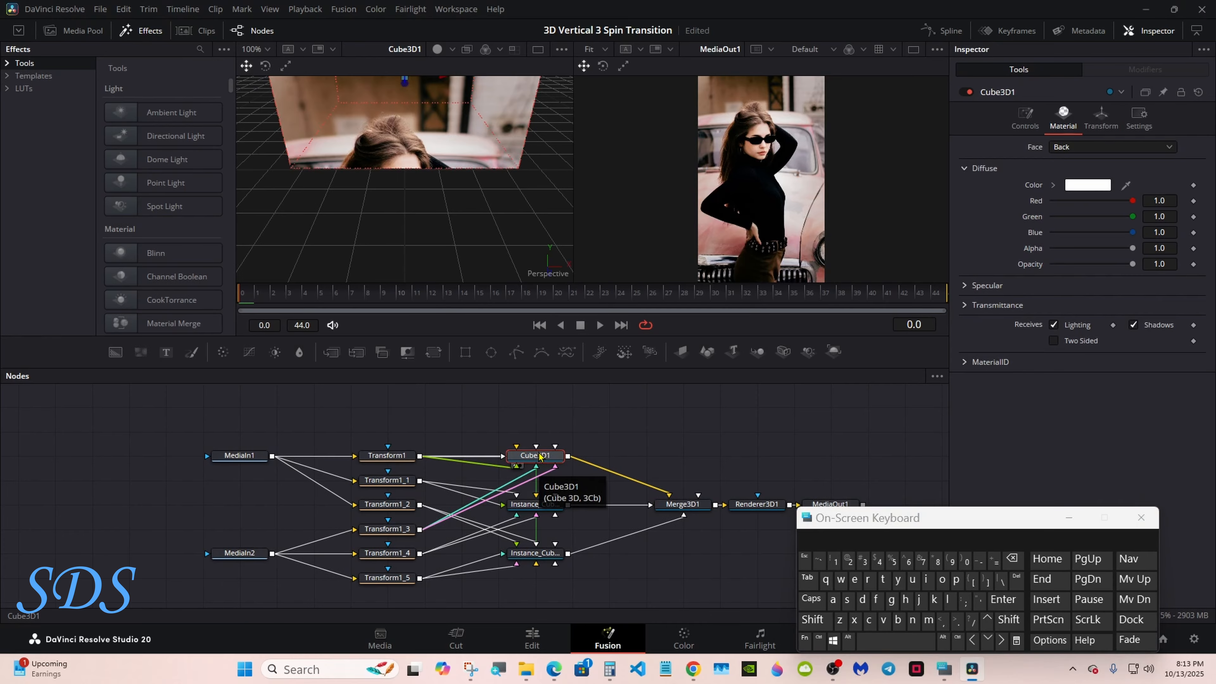
pyautogui.click(813, 620)
pyautogui.click(876, 642)
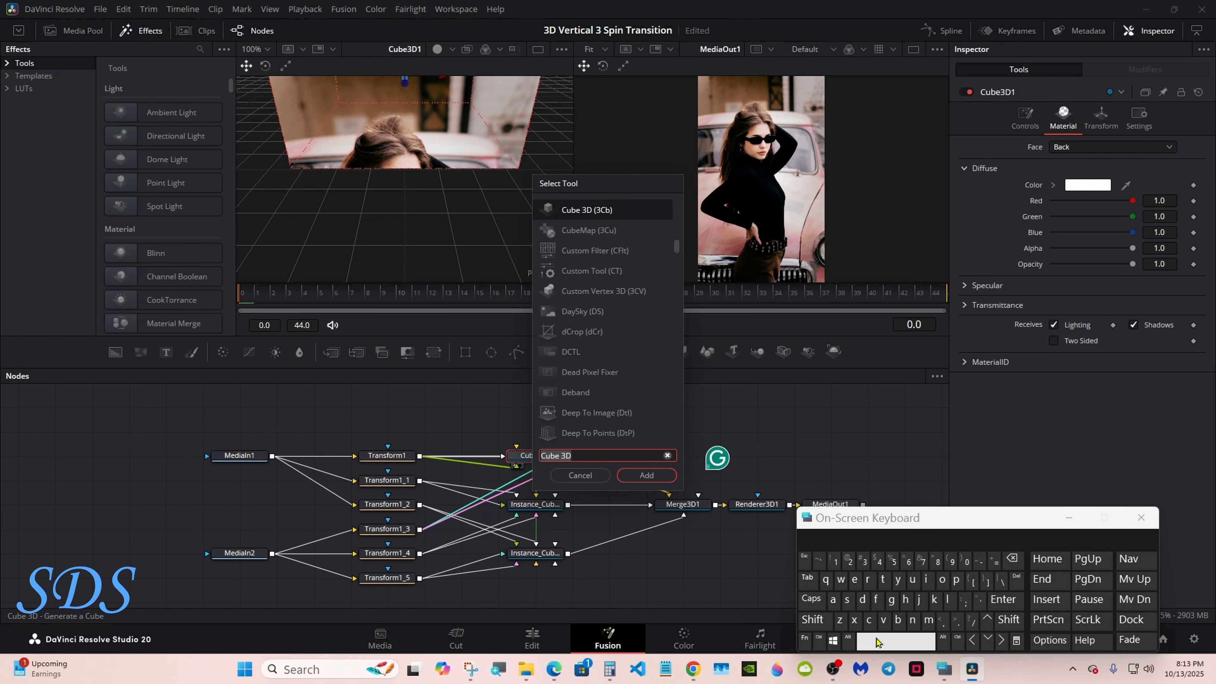
pyautogui.click(882, 578)
pyautogui.click(868, 579)
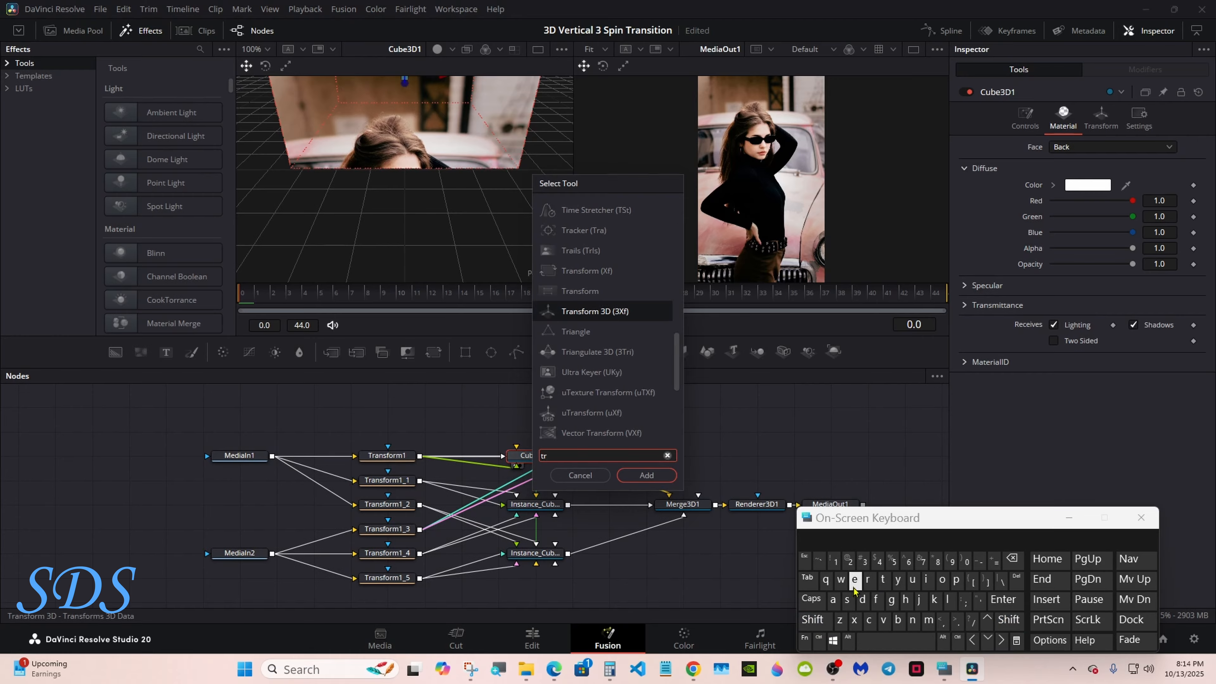
pyautogui.click(617, 312)
pyautogui.click(637, 476)
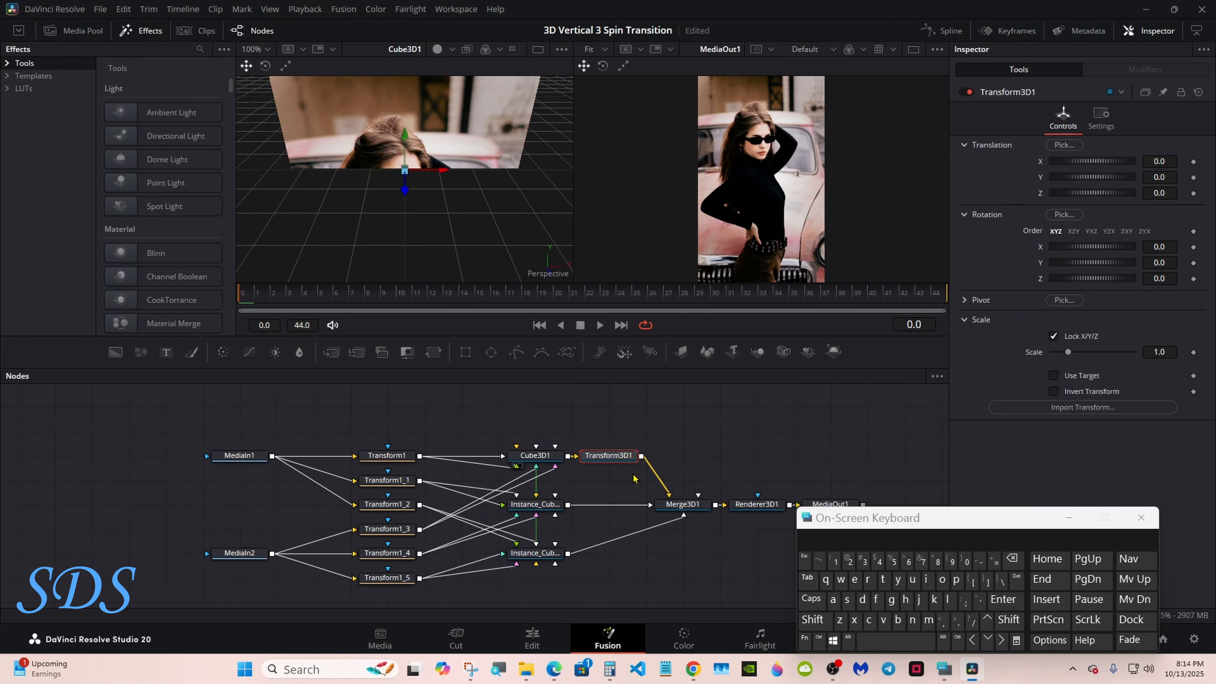
# - Copy Transform3D1 and paste two instances of it, one beside the middle and one beside the lowest instanced cube
pyautogui.rightClick(617, 458)
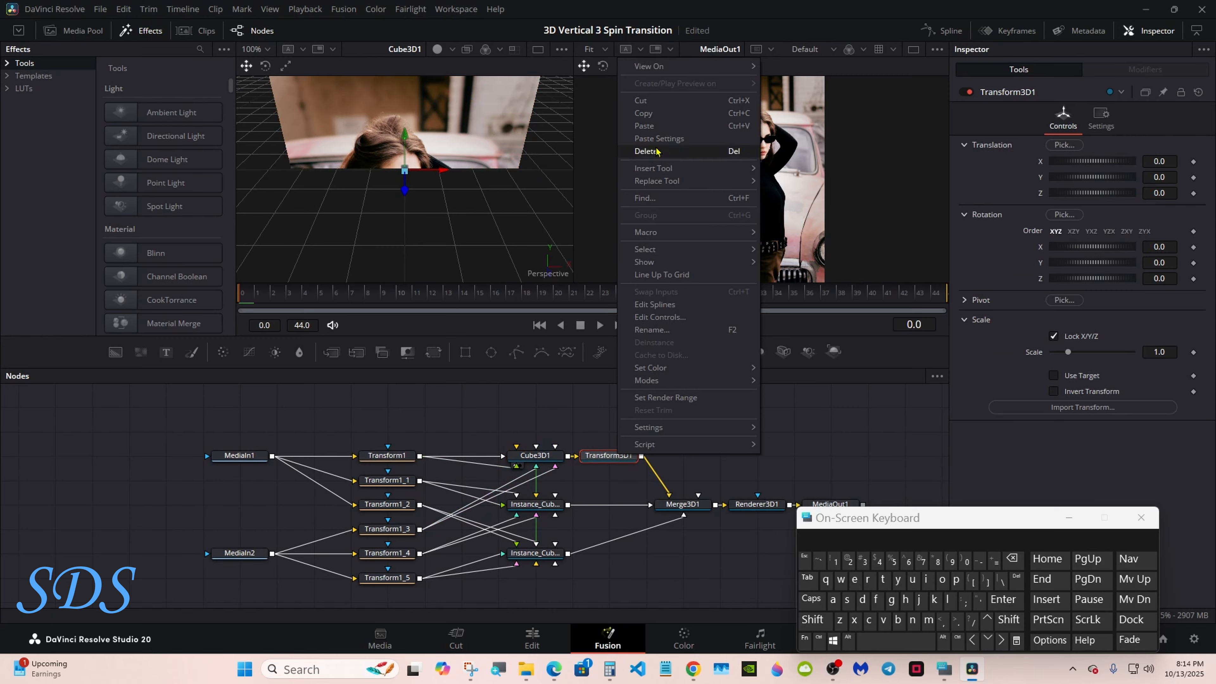
pyautogui.click(659, 118)
pyautogui.click(603, 519)
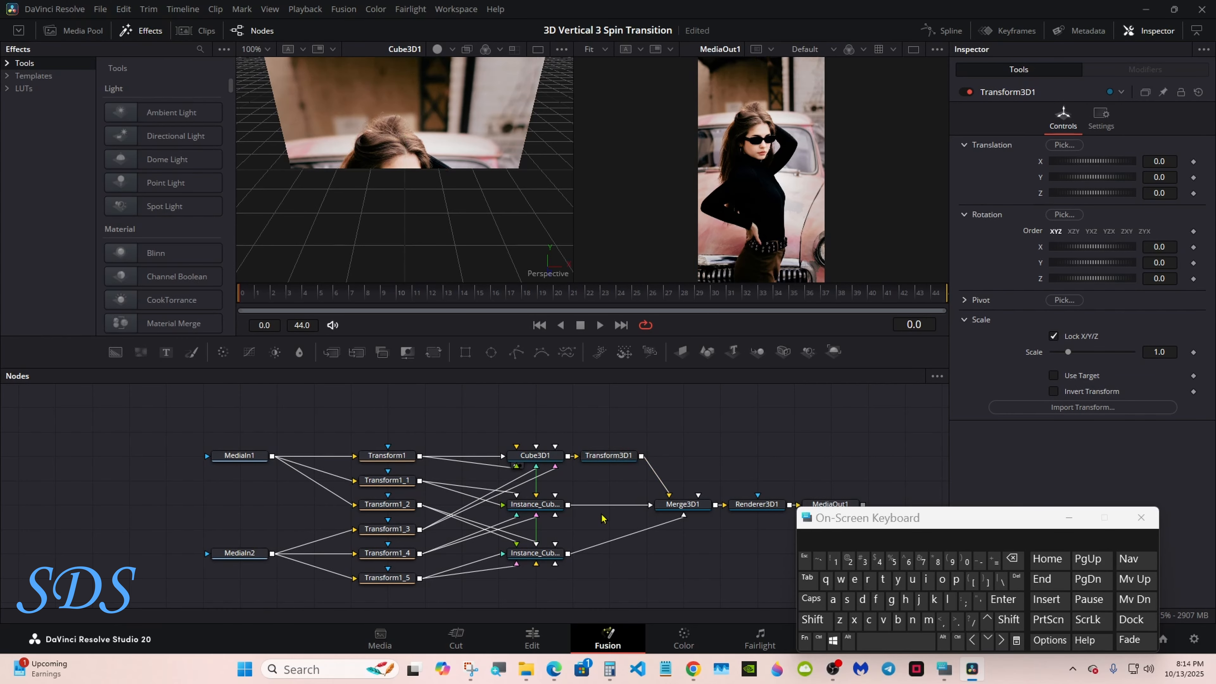
pyautogui.rightClick(602, 515)
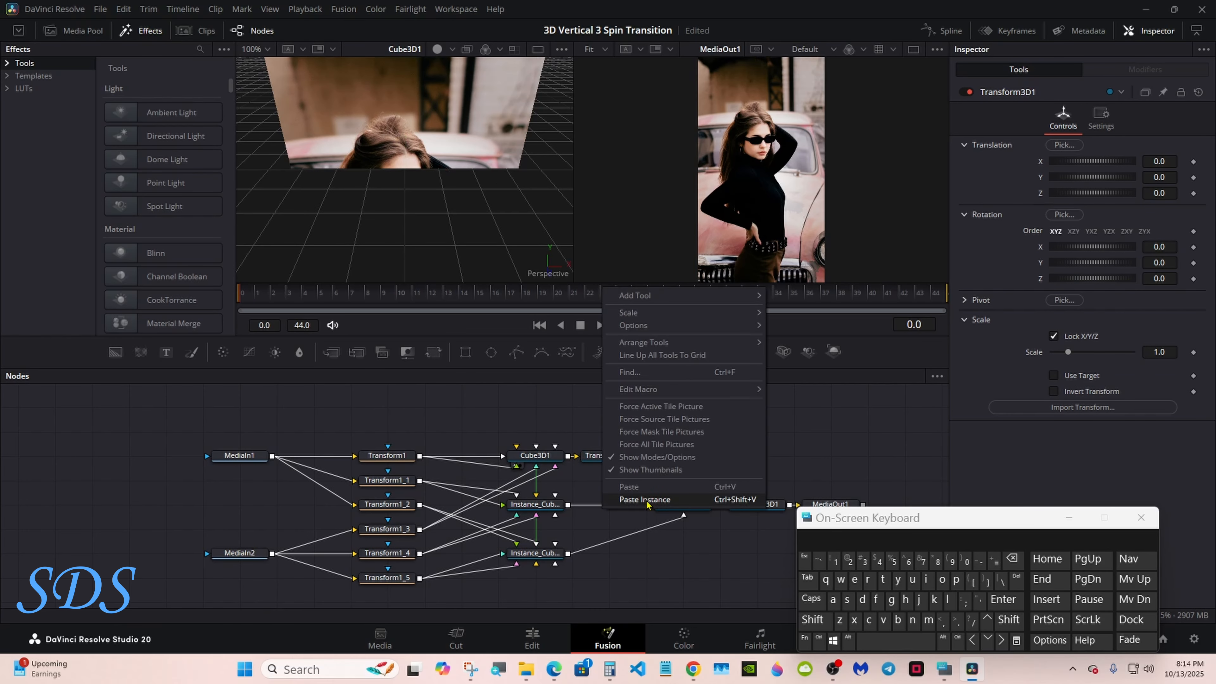
pyautogui.click(645, 499)
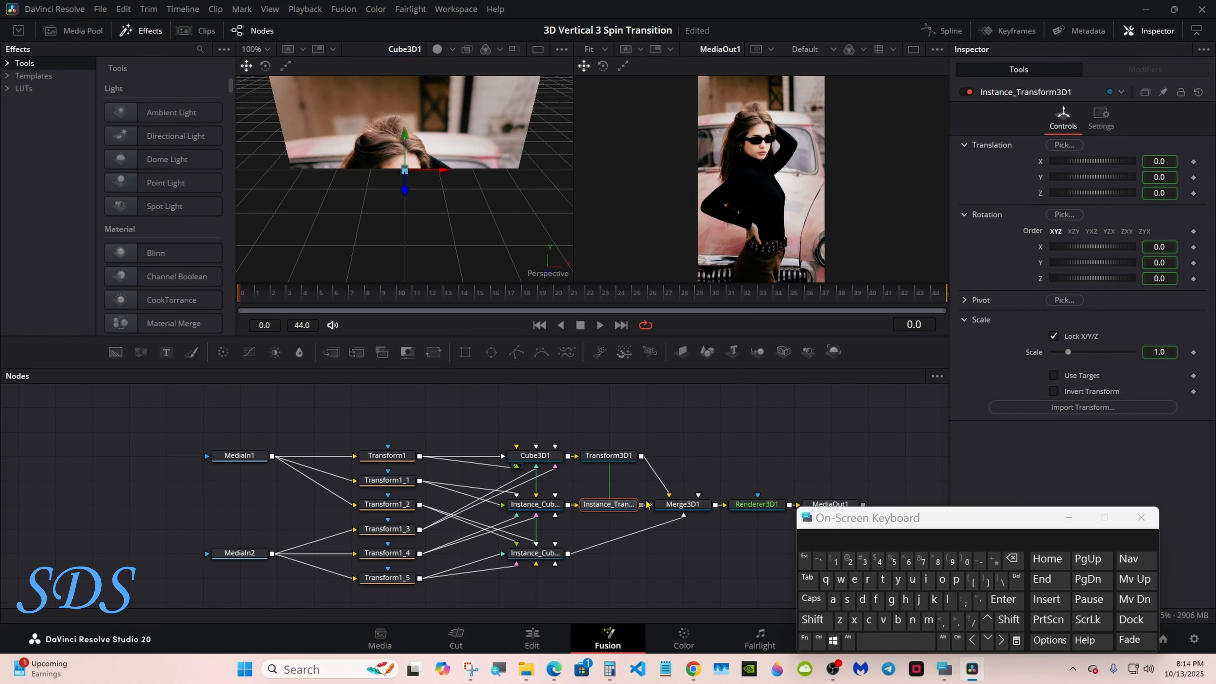
pyautogui.rightClick(616, 560)
pyautogui.click(657, 543)
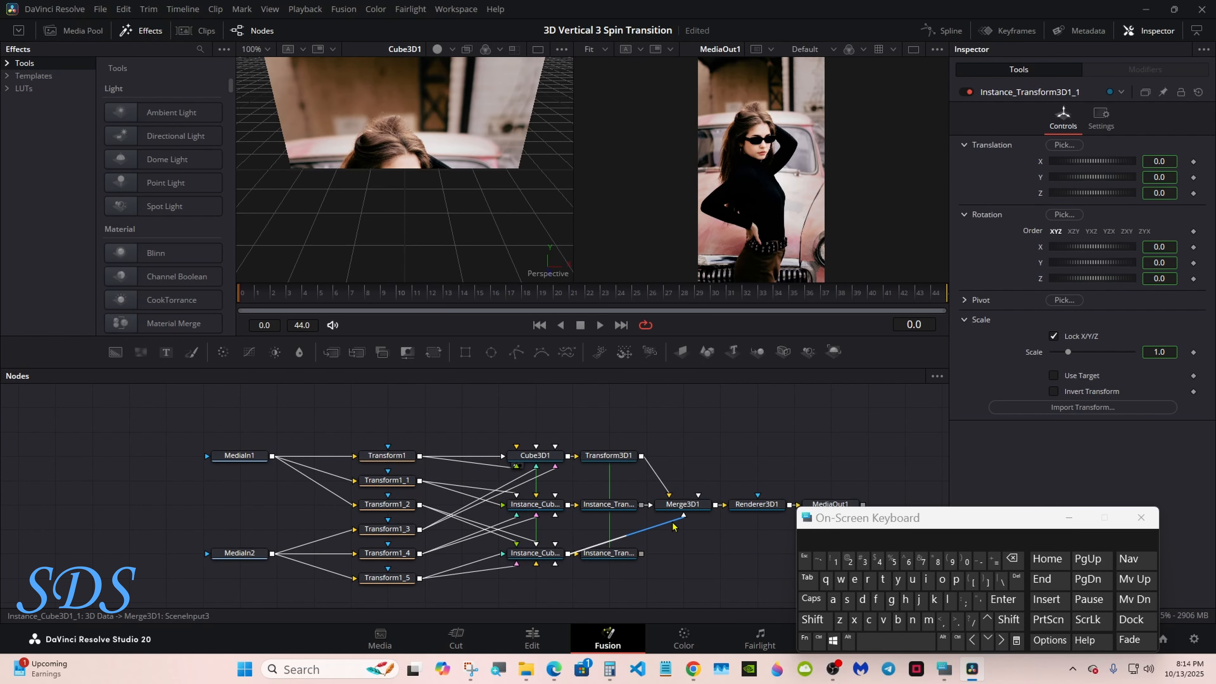
# - Route the middle and lowest instanced cubes through their Transform 3D instances into Merge3D1
pyautogui.moveTo(672, 526)
pyautogui.mouseDown()
pyautogui.moveTo(669, 540)
pyautogui.moveTo(683, 518)
pyautogui.mouseUp()
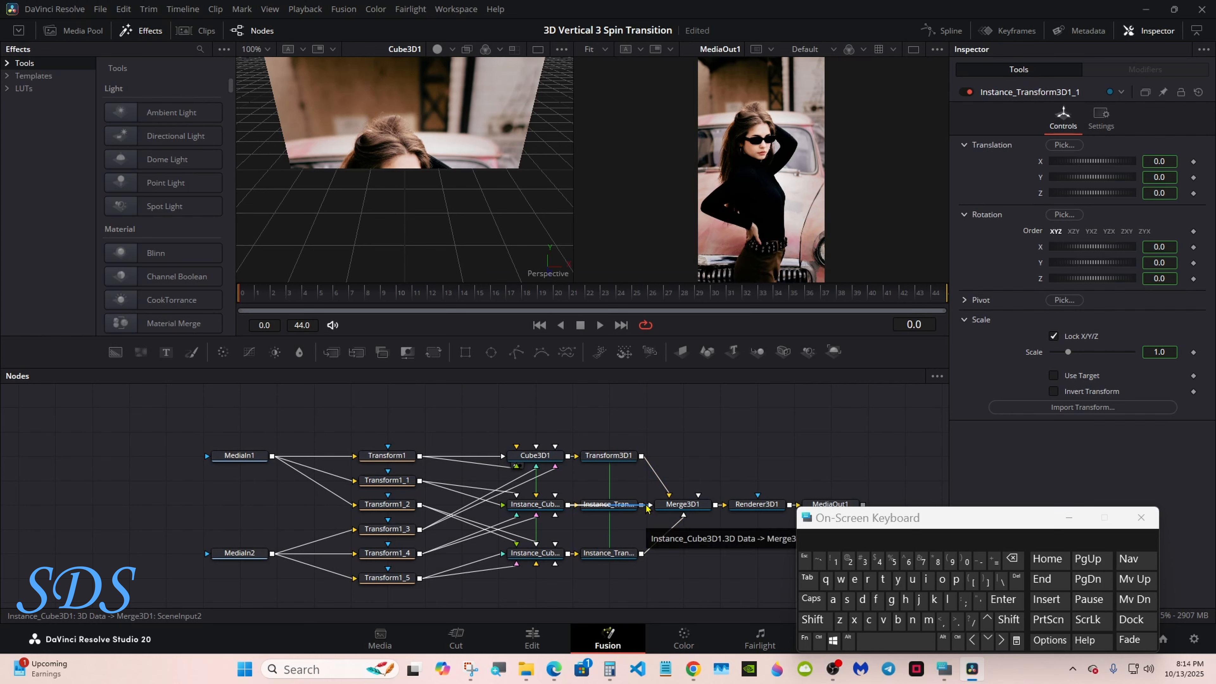
pyautogui.click(648, 506)
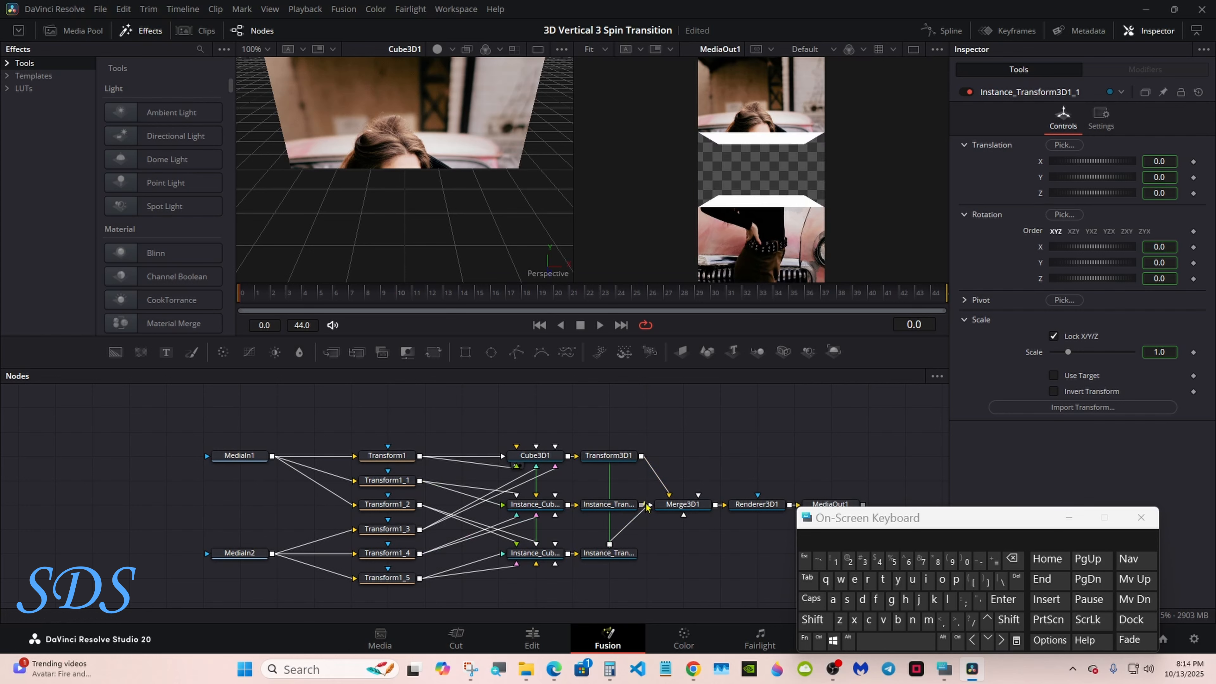
pyautogui.moveTo(640, 505); pyautogui.dragTo(673, 505)
pyautogui.click(633, 506)
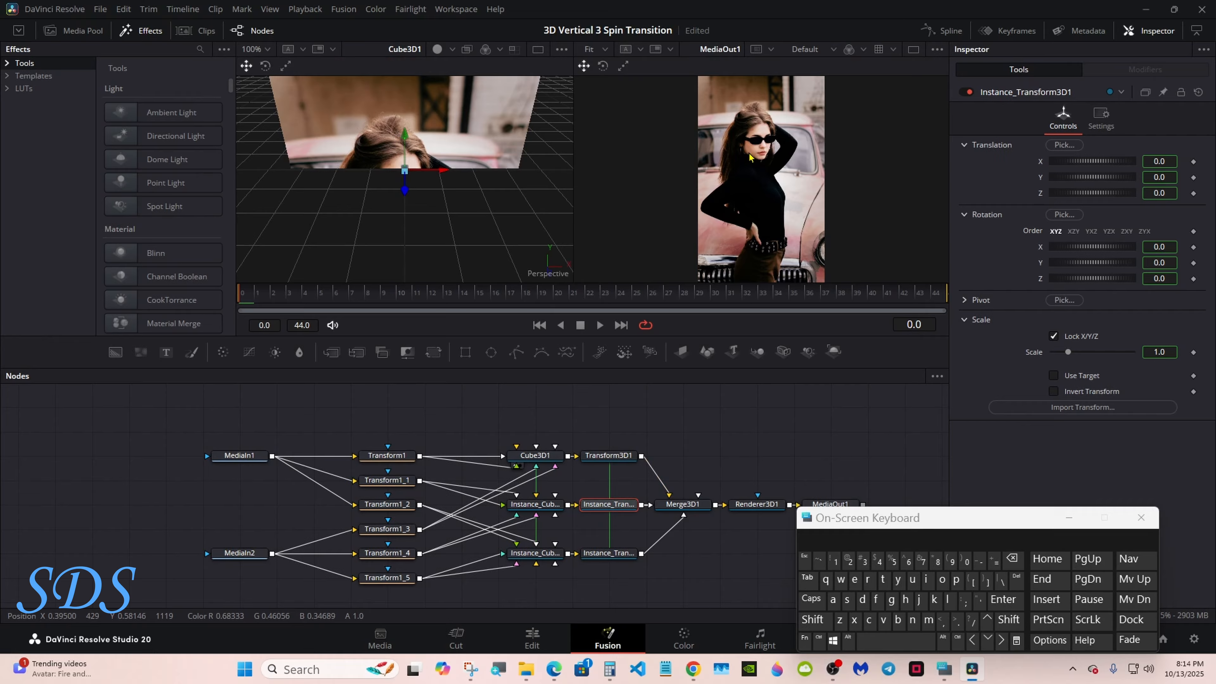
pyautogui.moveTo(814, 520); pyautogui.dragTo(842, 521)
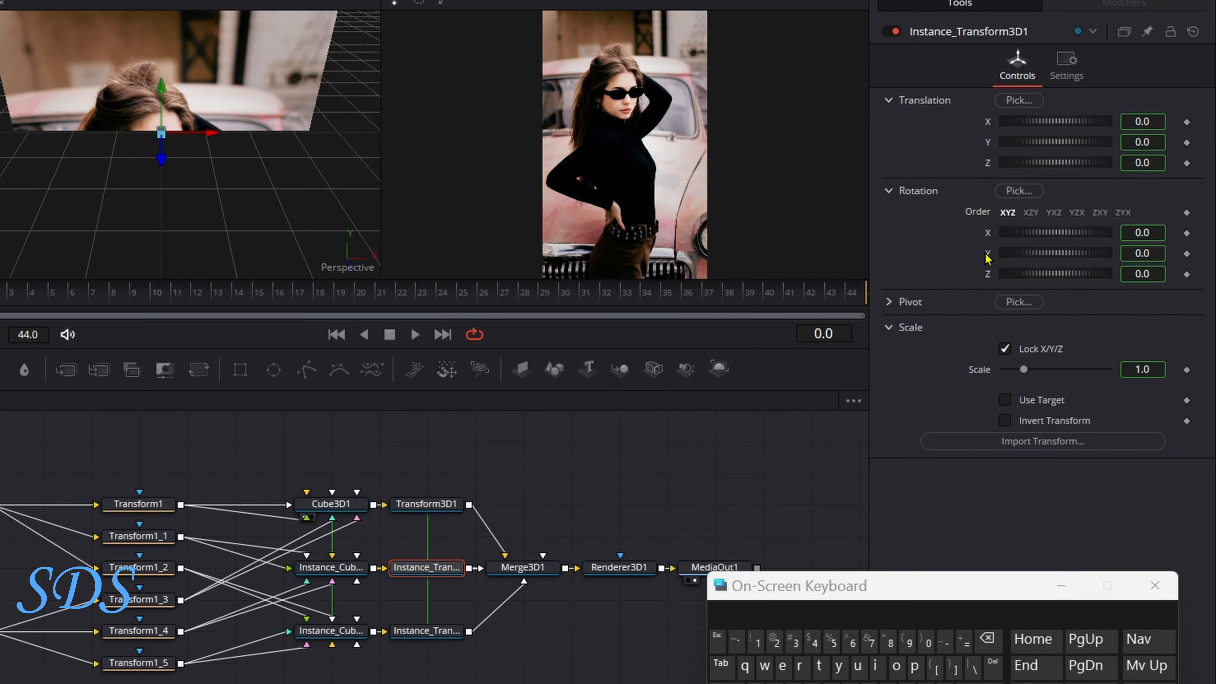
# - Deinstance the Y rotation and Y translation of Instance_Transform3D1
pyautogui.rightClick(987, 260)
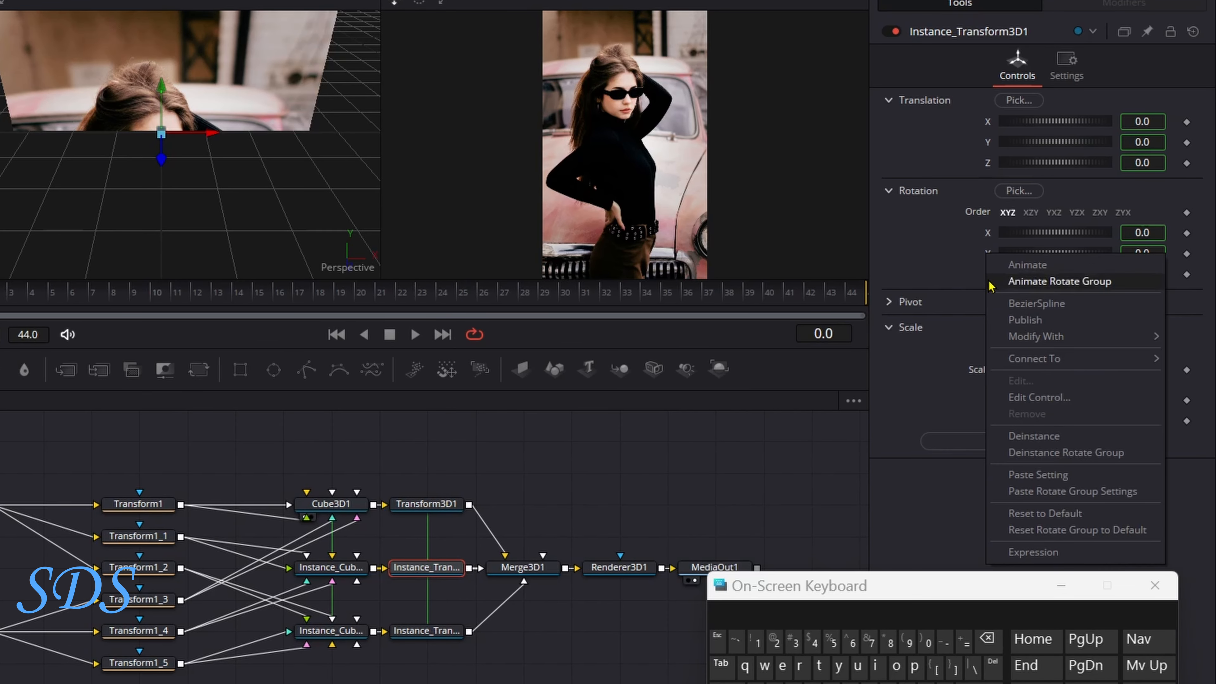
pyautogui.click(1014, 441)
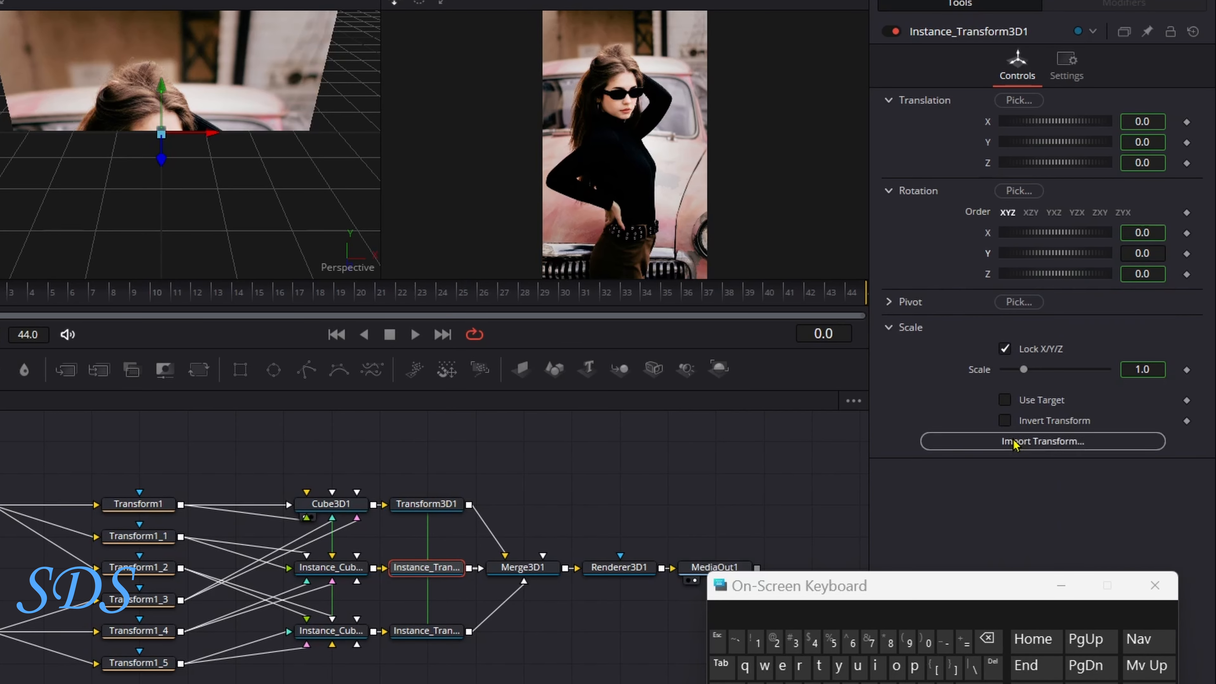
pyautogui.rightClick(987, 148)
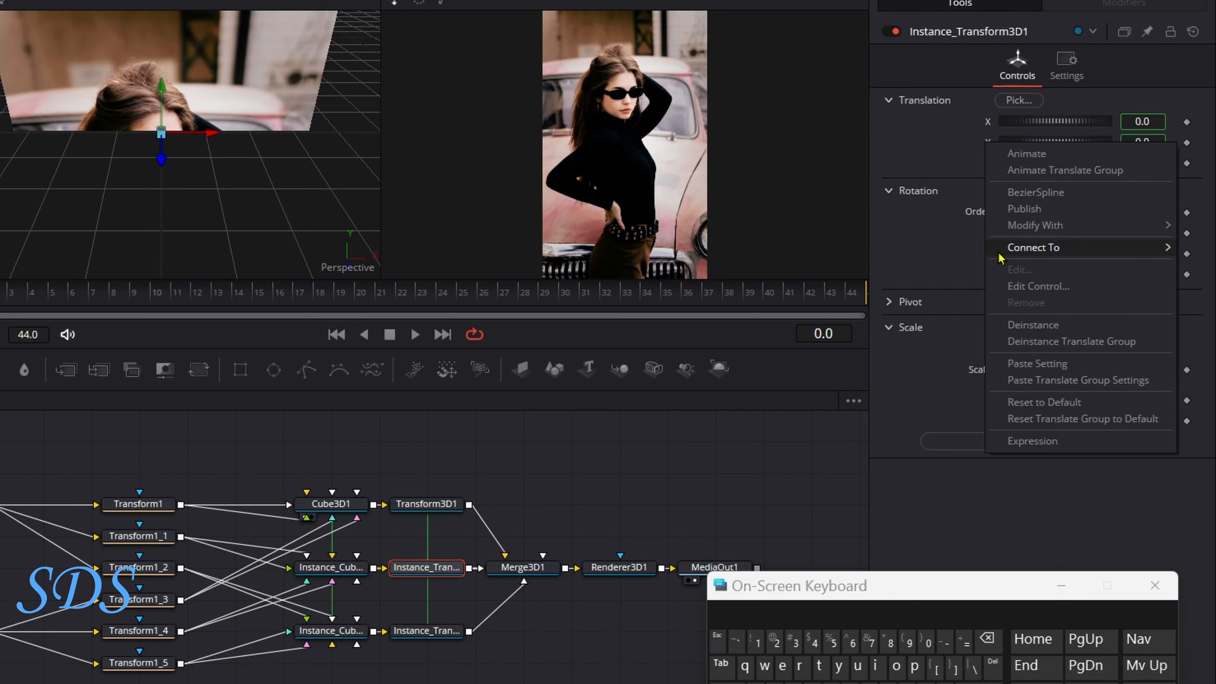
pyautogui.click(1014, 326)
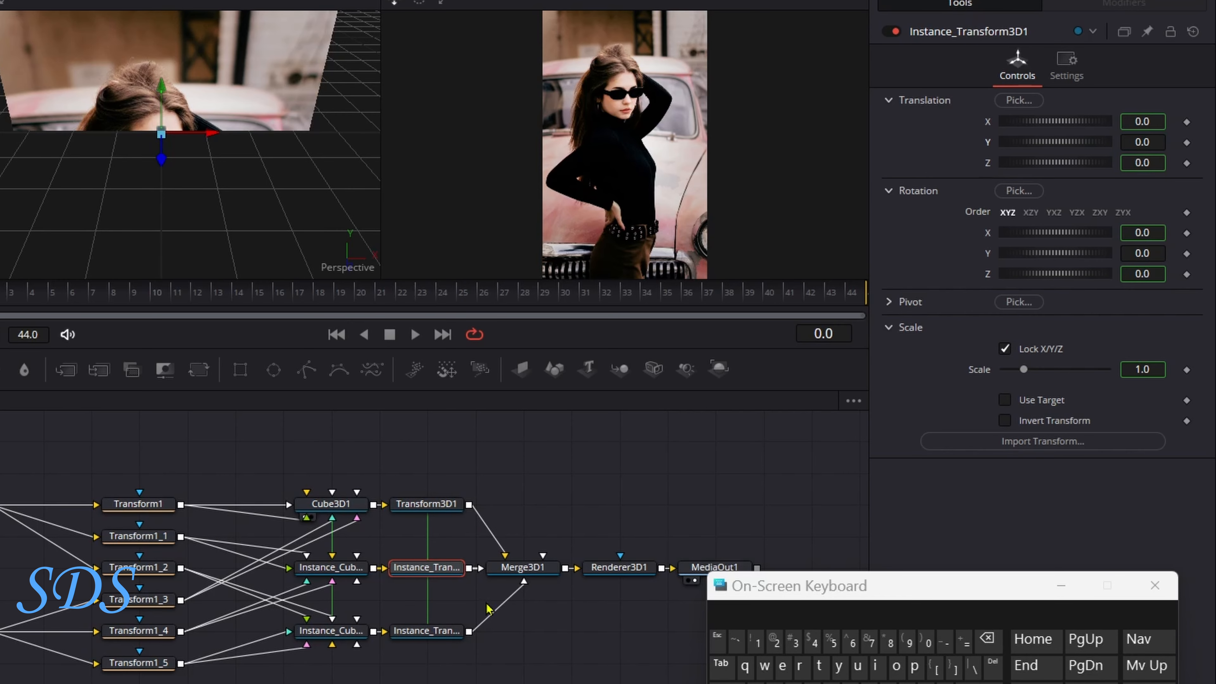
# - Deinstance the Y translation of Instance_Transform3D1_1, and test the linked Y rotation with a turn of about 57.4 before resetting it to 0
pyautogui.click(427, 631)
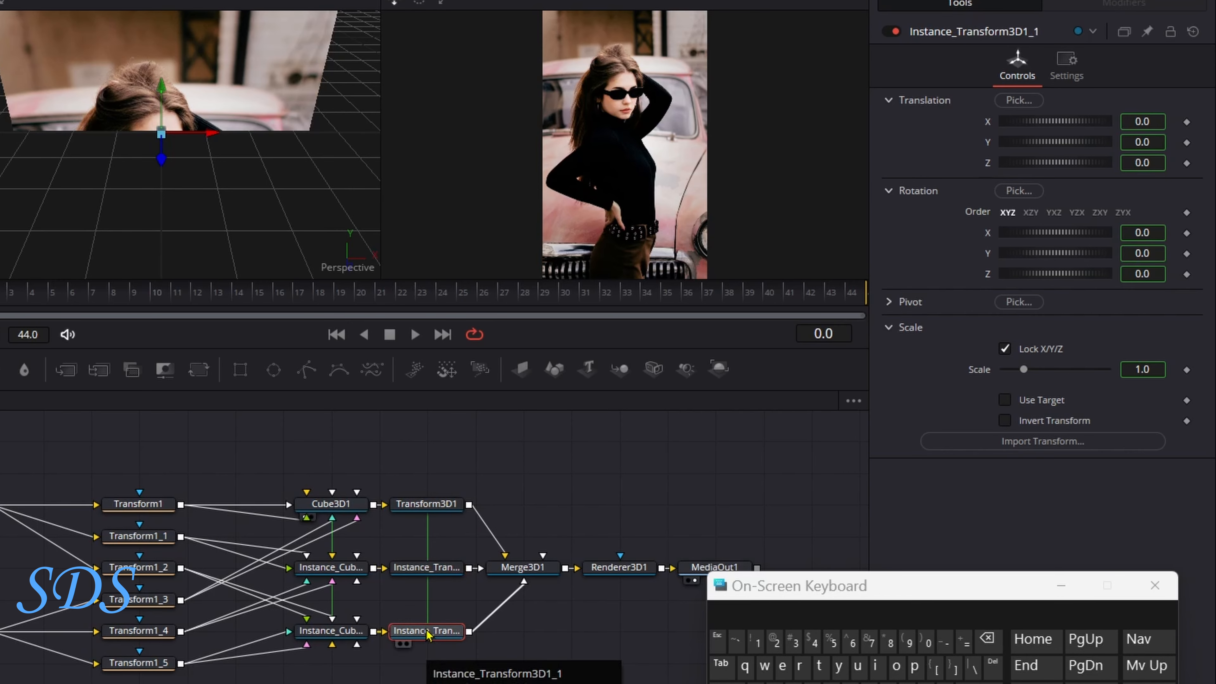
pyautogui.rightClick(988, 149)
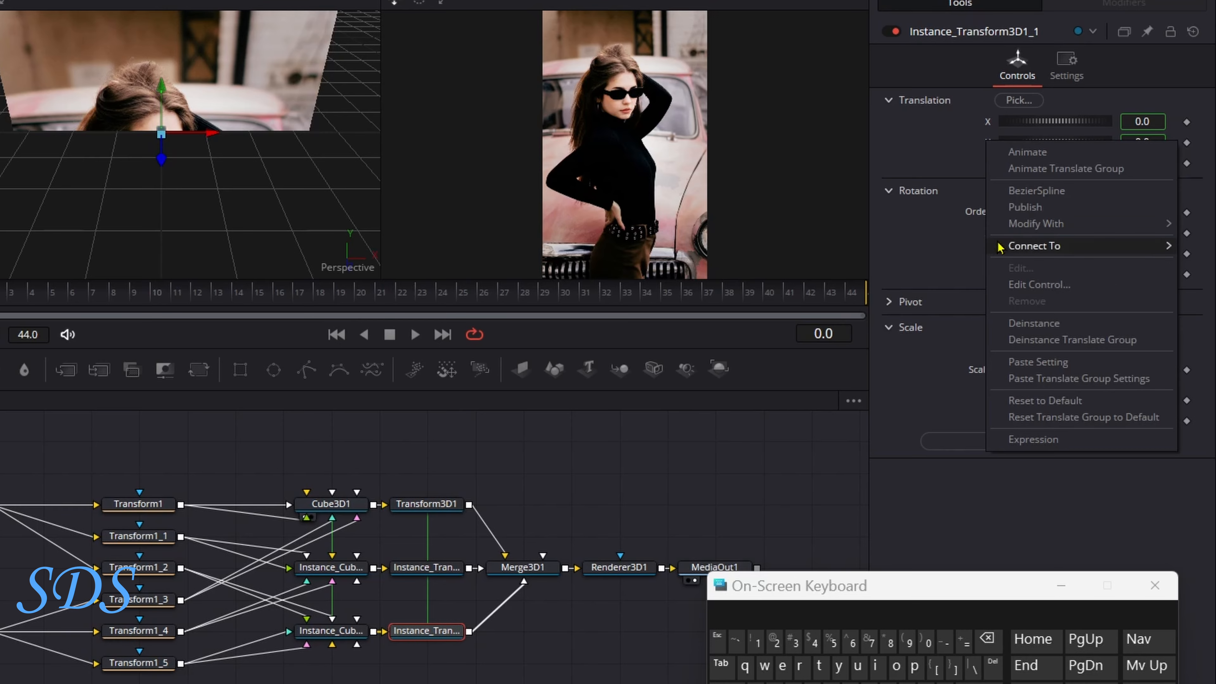
pyautogui.click(1034, 330)
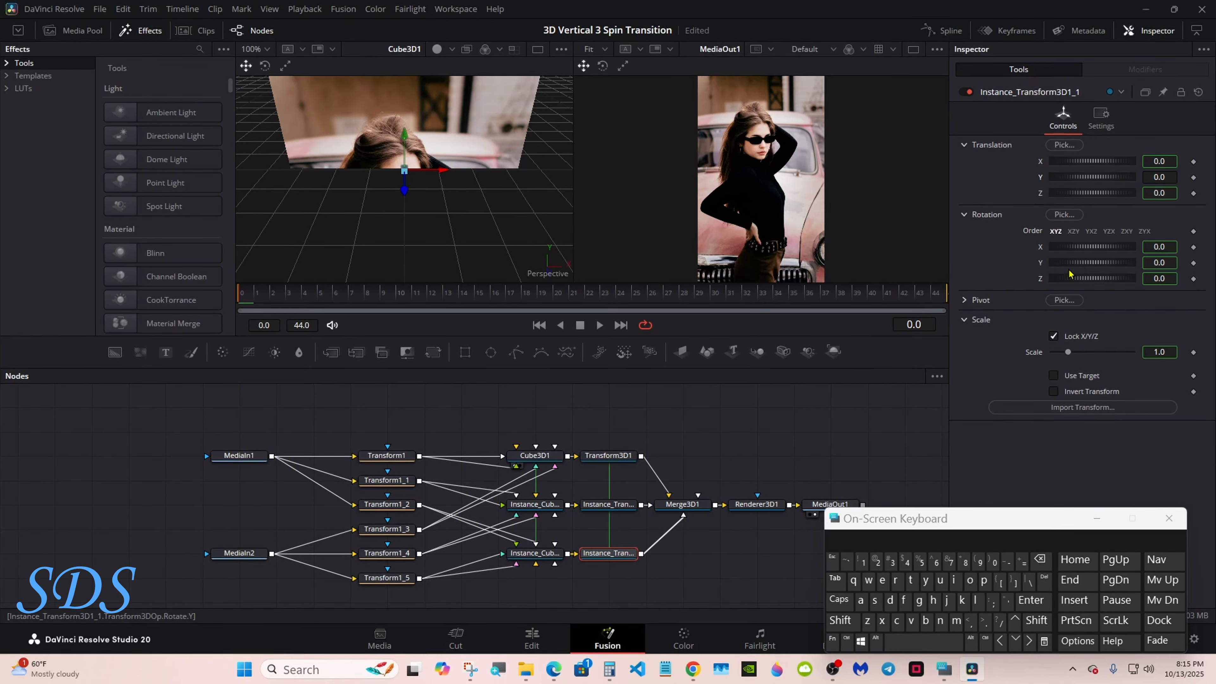
pyautogui.moveTo(1042, 256); pyautogui.dragTo(1097, 267)
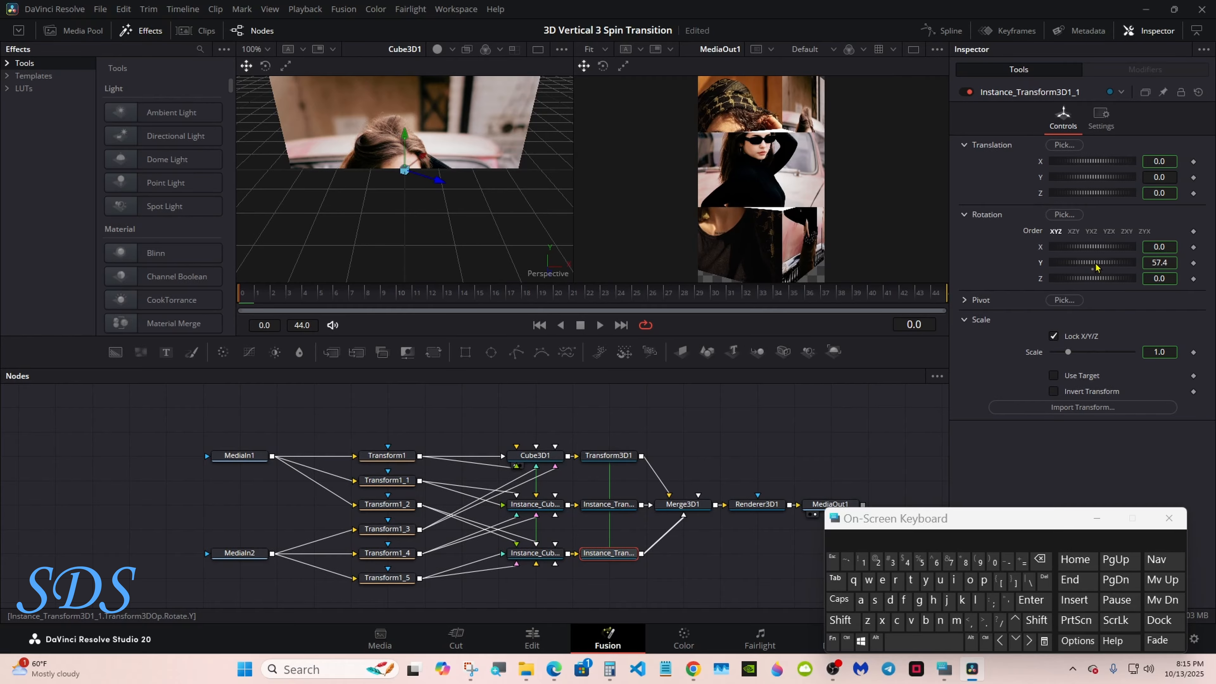
pyautogui.click(1092, 271)
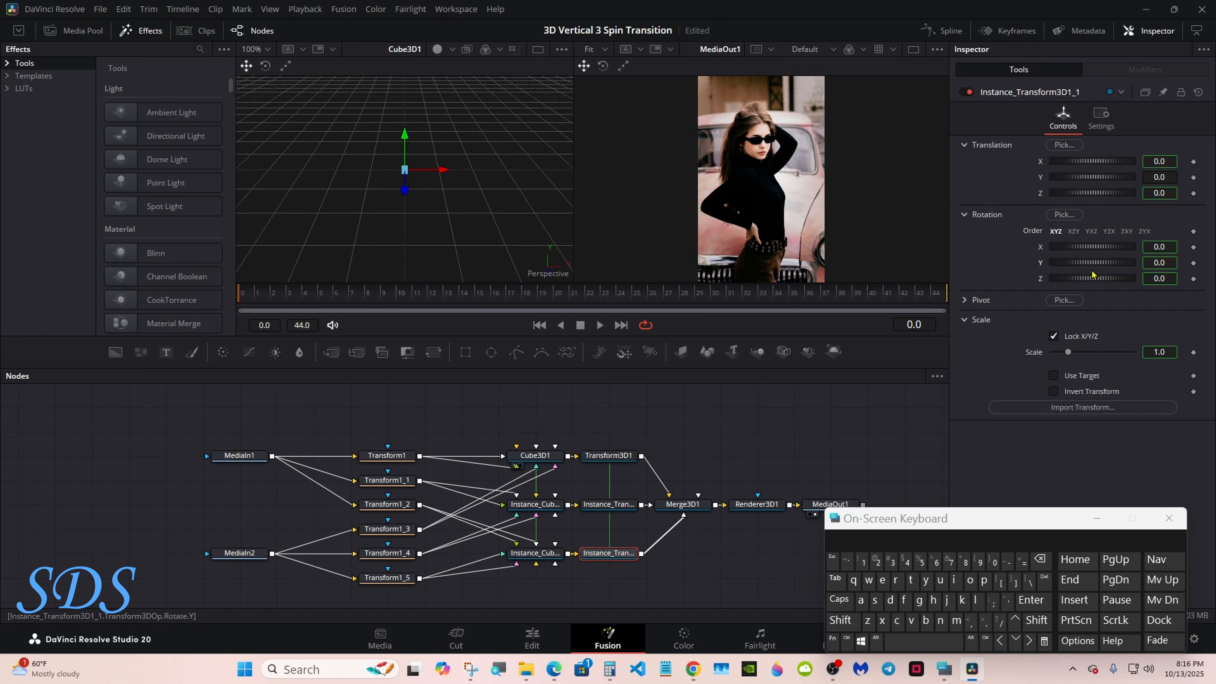
# - Modify the Y rotation of Transform3D1 with Anim Curves
pyautogui.click(621, 457)
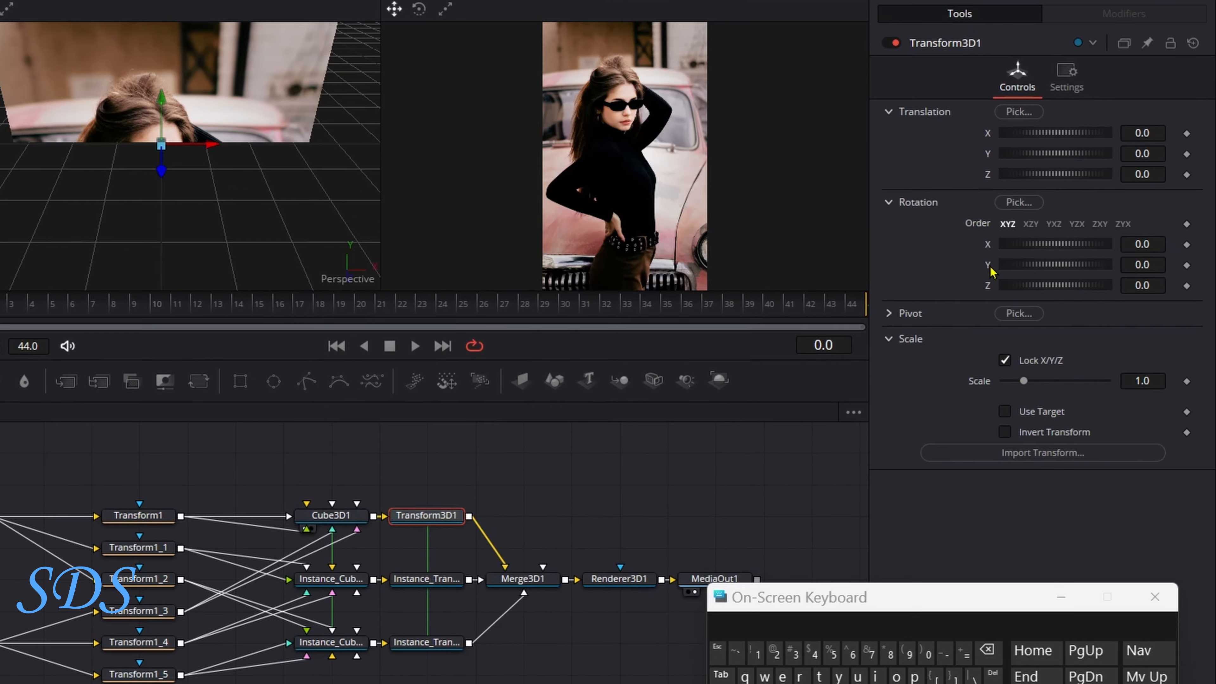
pyautogui.rightClick(990, 271)
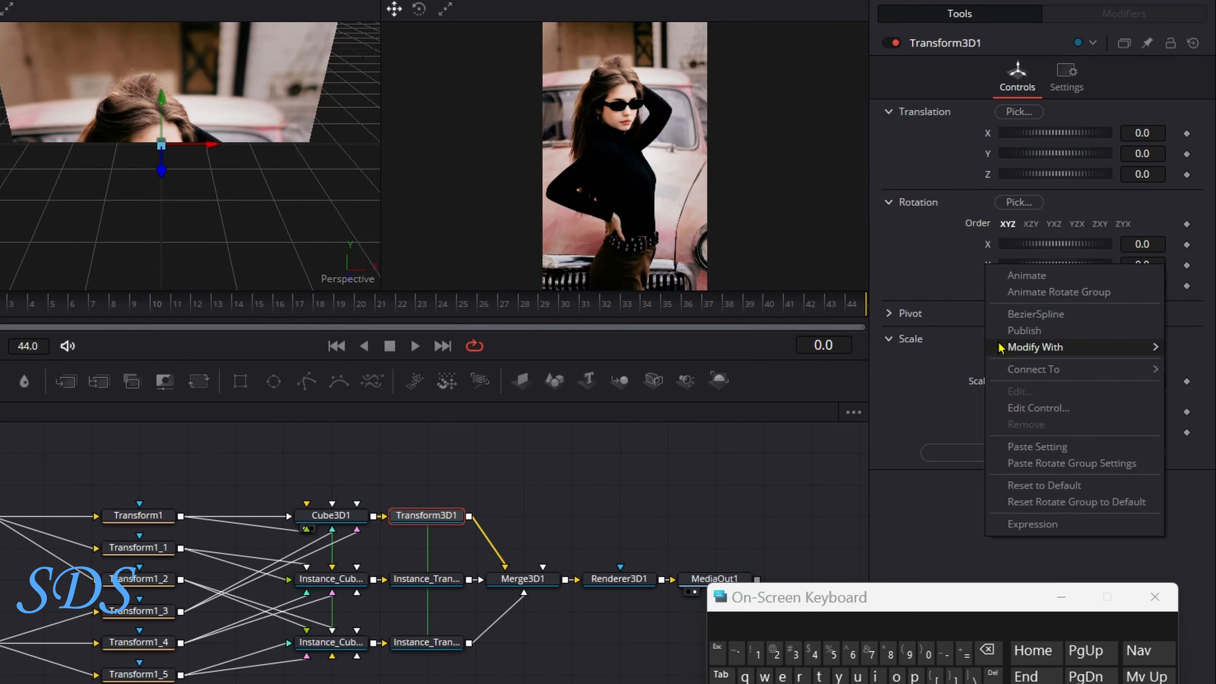
pyautogui.moveTo(1023, 355)
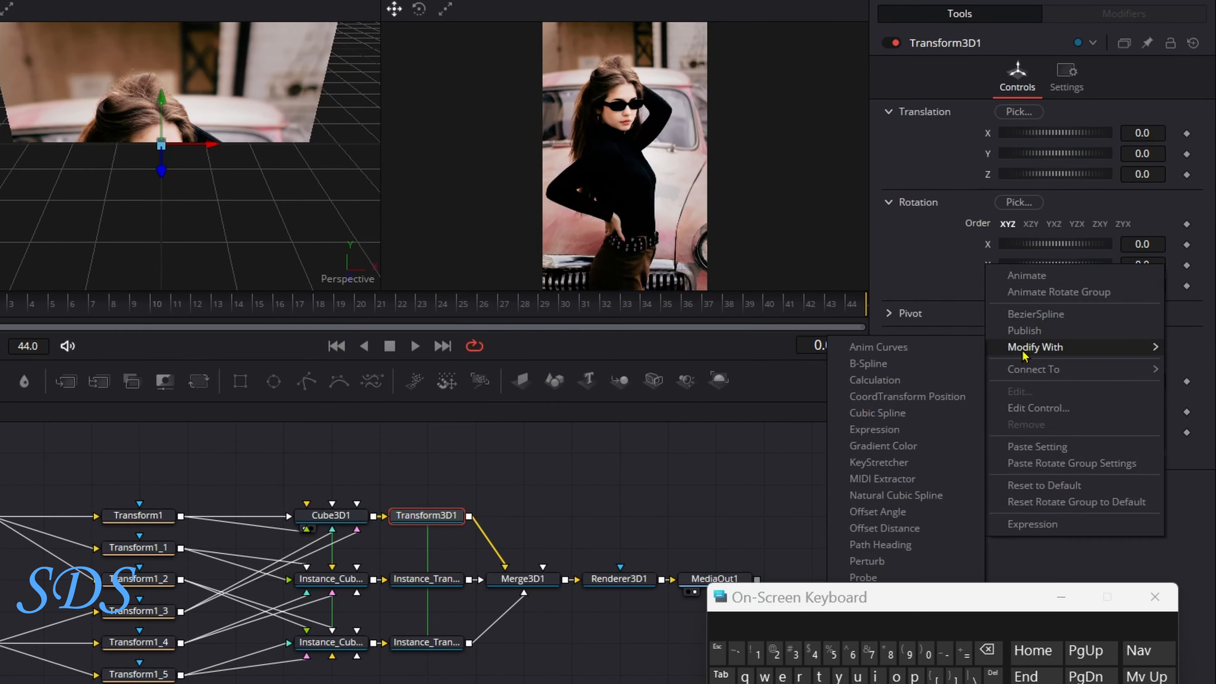
pyautogui.click(927, 353)
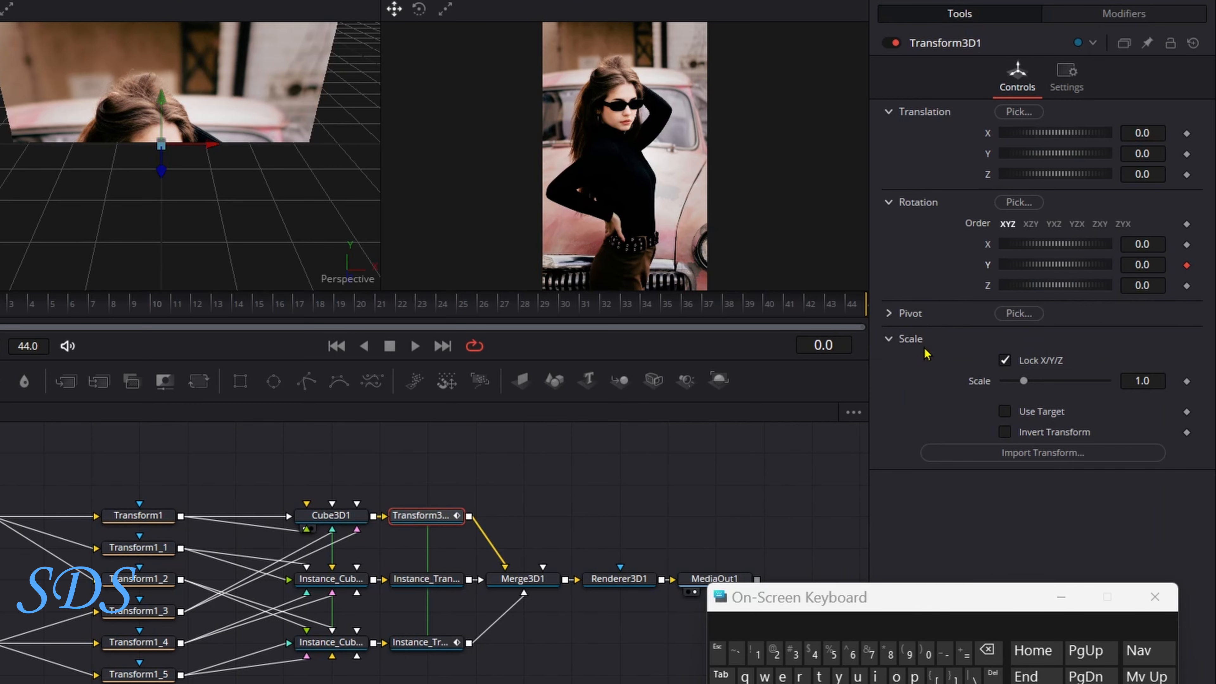
# - Set the scale of the Anim Curves modifier on Transform3D1's Y rotation to 270
pyautogui.click(1113, 15)
pyautogui.click(1156, 224)
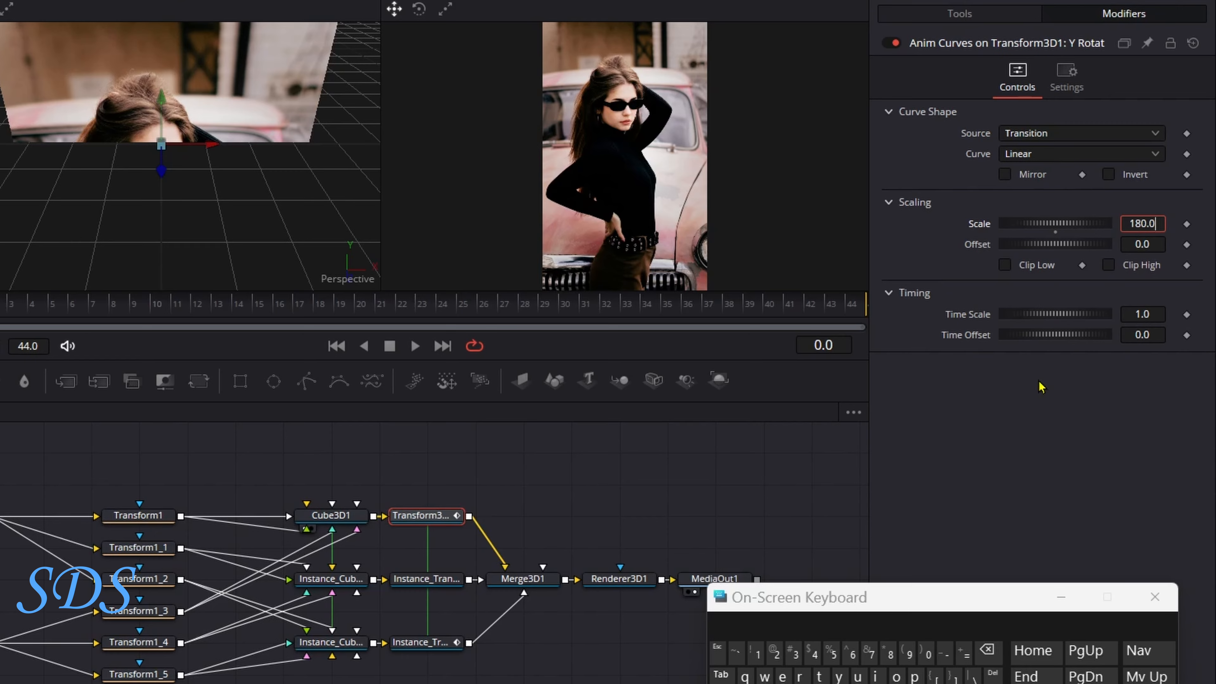
pyautogui.click(987, 651)
pyautogui.click(987, 650)
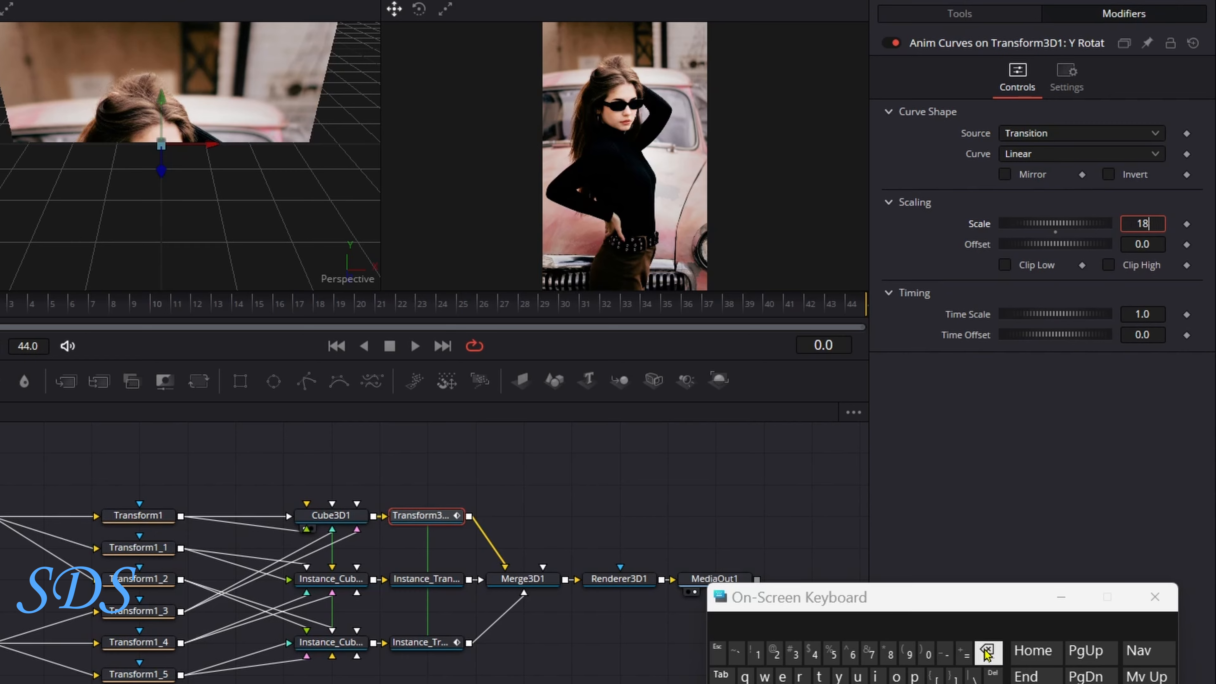
pyautogui.click(987, 651)
pyautogui.write('2')
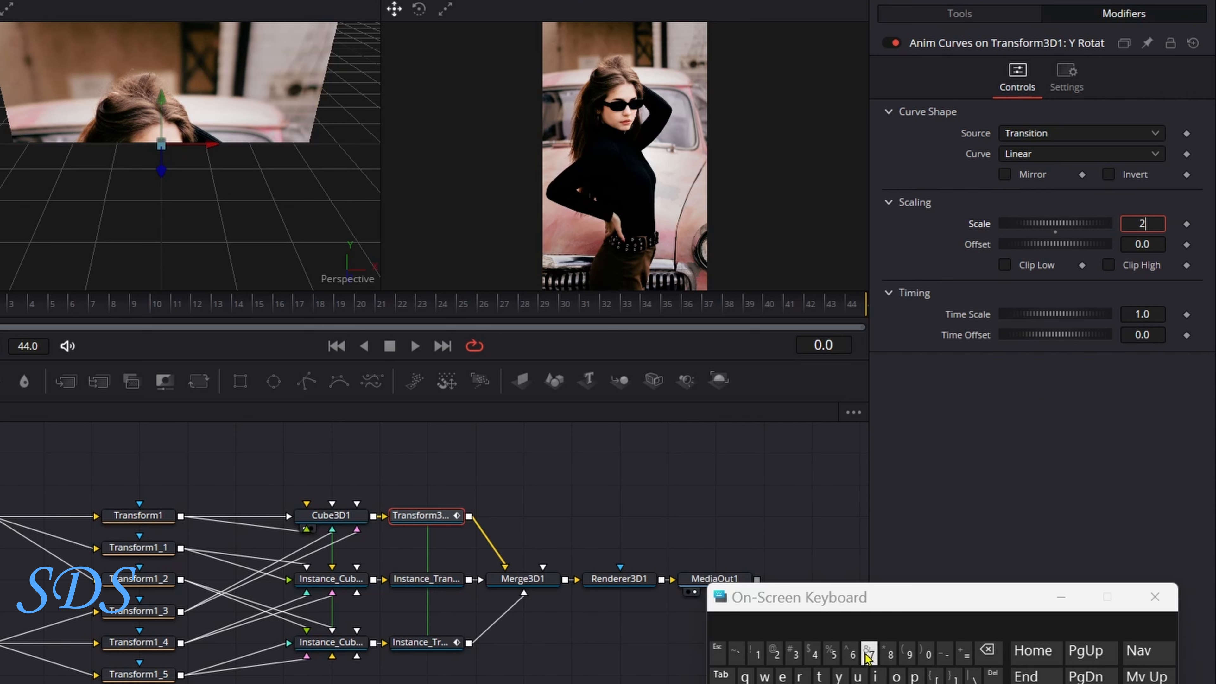
pyautogui.write('70')
pyautogui.press('Tab')
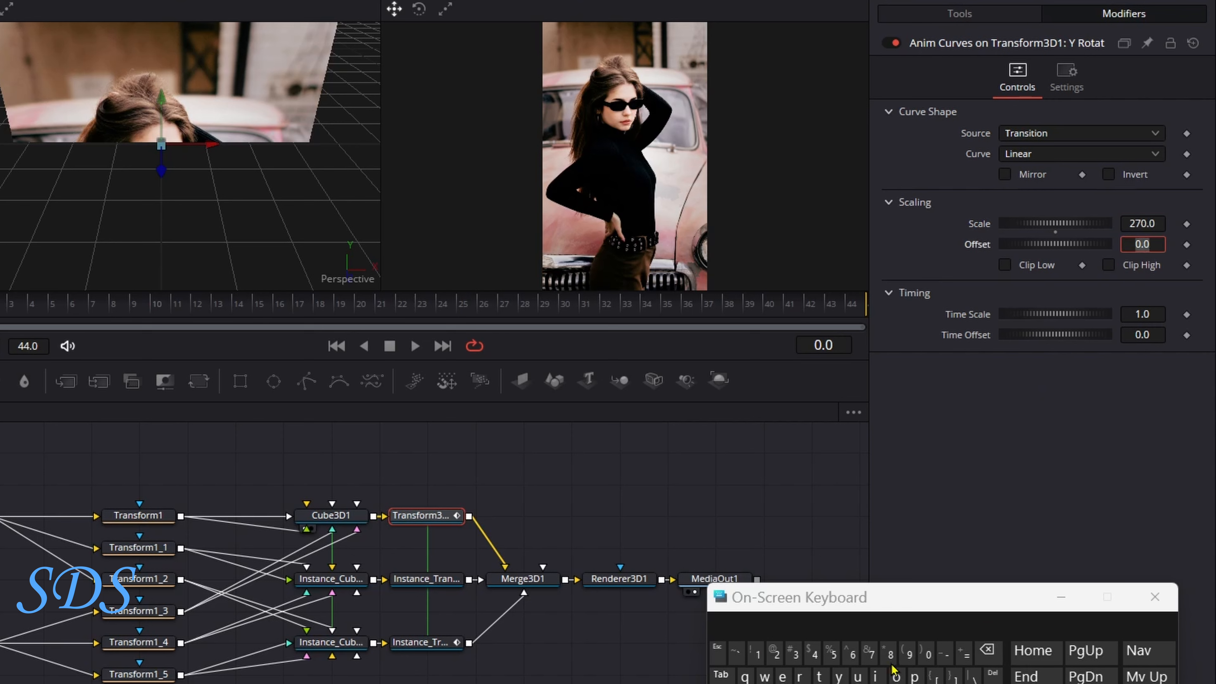
# - Give Transform3D1's Y rotation modifier an Easing curve with Back for both In and Out
pyautogui.moveTo(791, 607); pyautogui.dragTo(790, 594)
pyautogui.click(1029, 154)
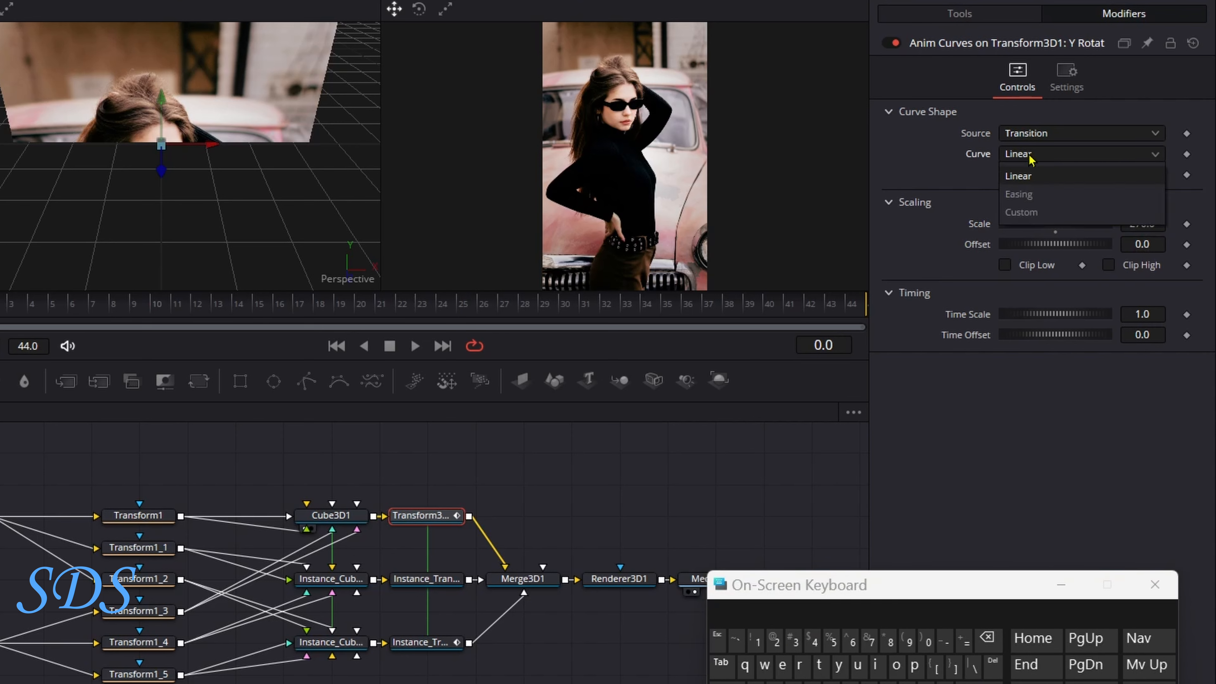
pyautogui.click(1029, 195)
pyautogui.click(1028, 174)
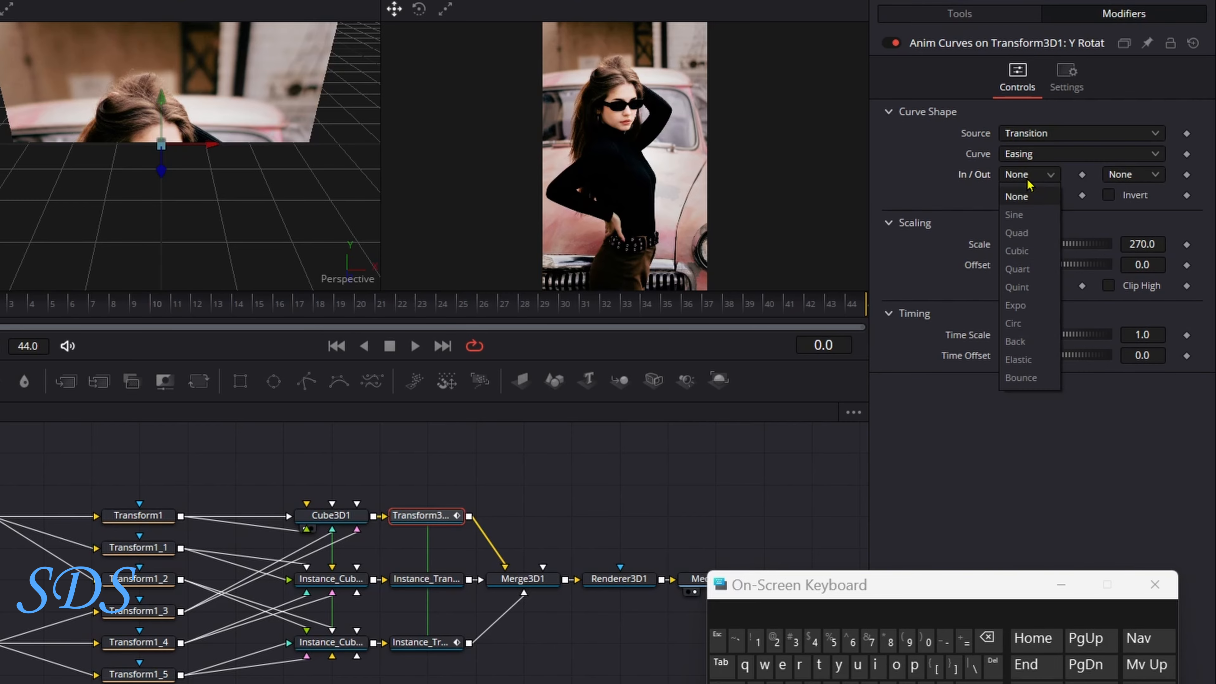
pyautogui.click(1029, 349)
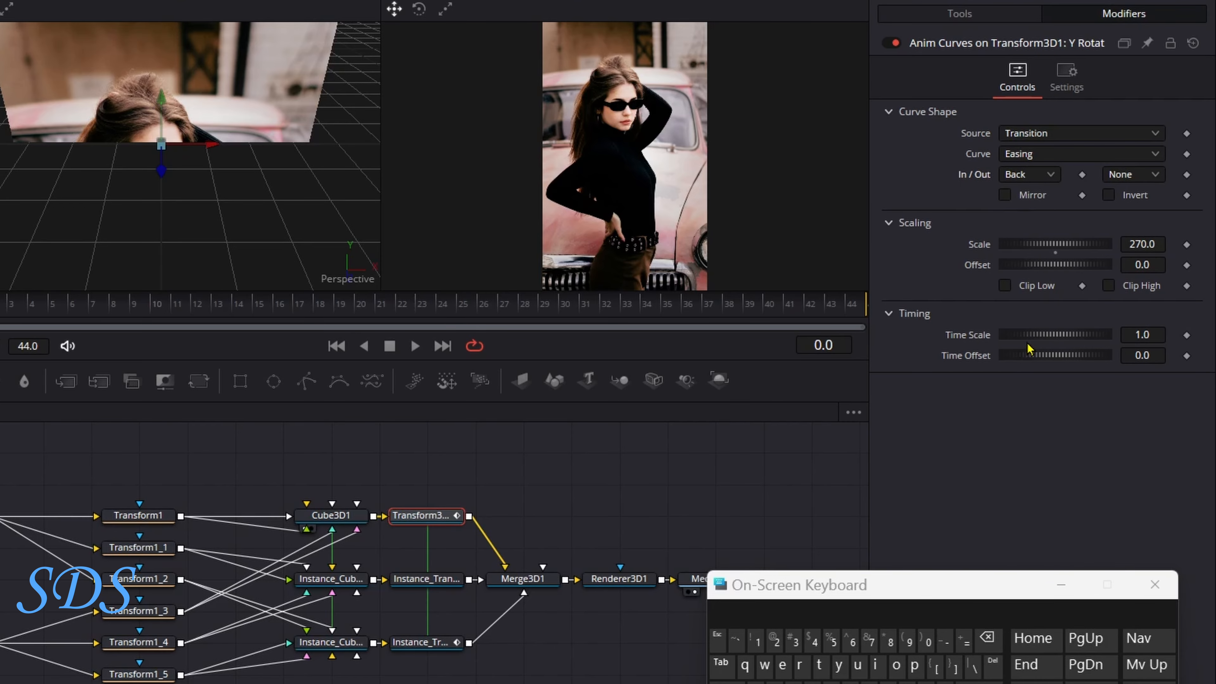
pyautogui.click(1130, 176)
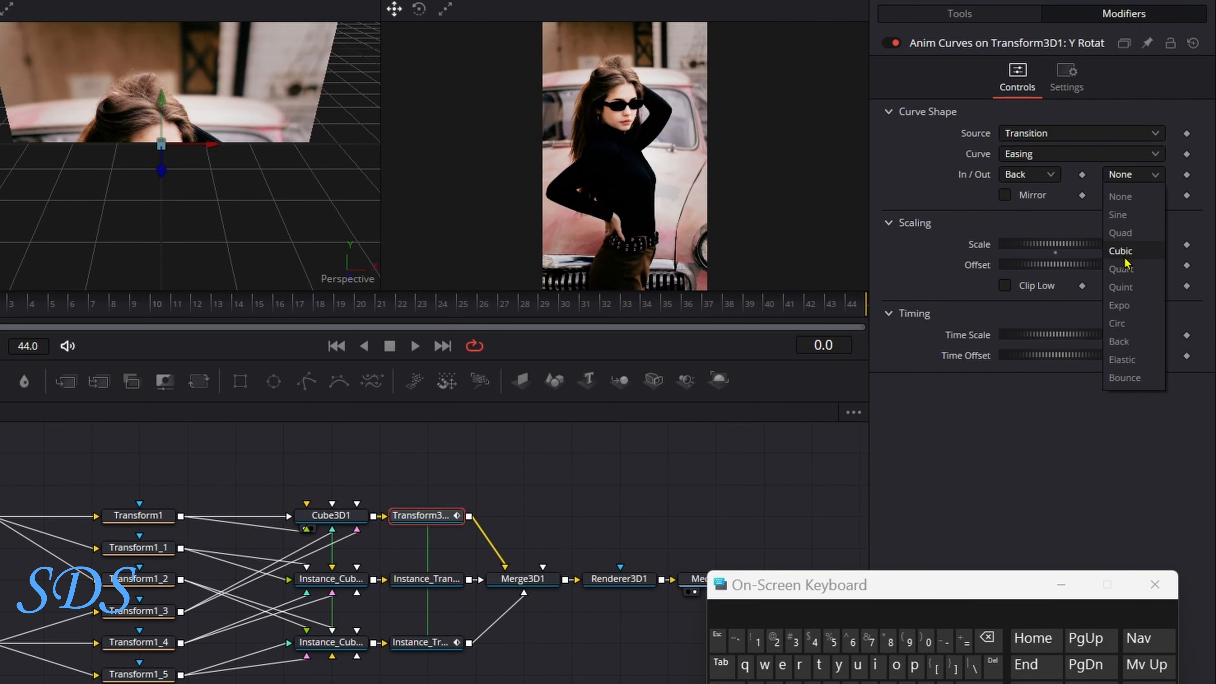
pyautogui.click(1120, 342)
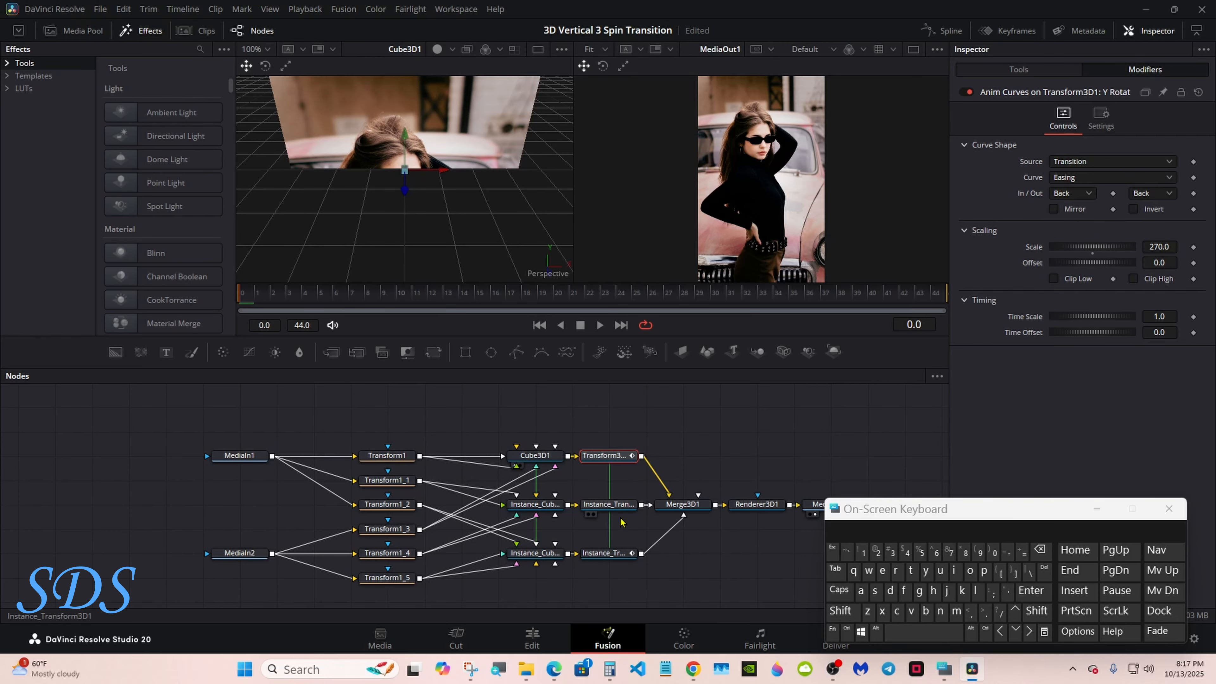
# - Modify the deinstanced Y rotation of Instance_Transform3D1, the middle transform, with Anim Curves
pyautogui.click(616, 555)
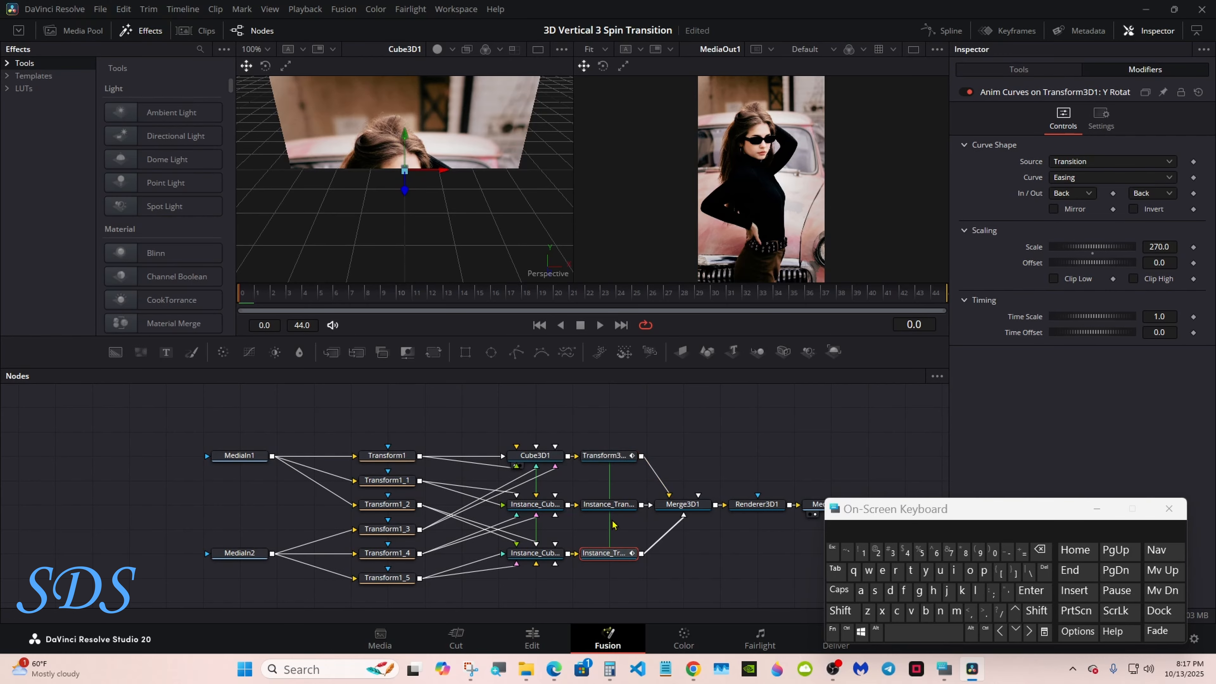
pyautogui.click(591, 506)
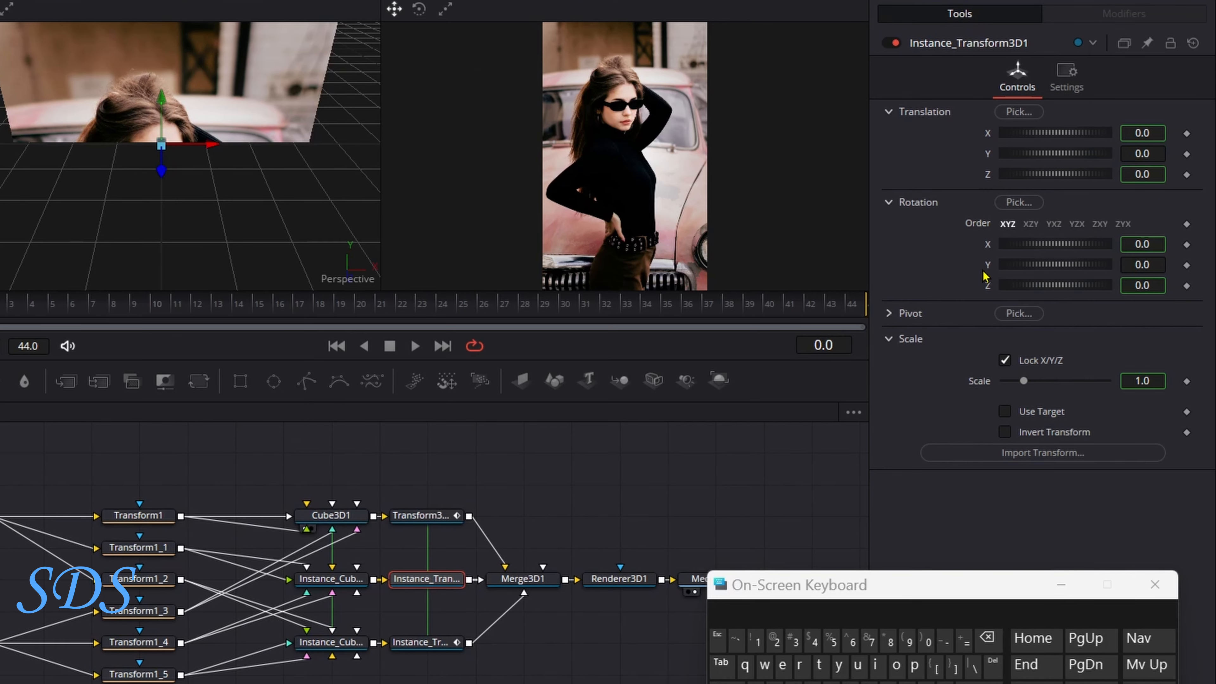
pyautogui.rightClick(987, 272)
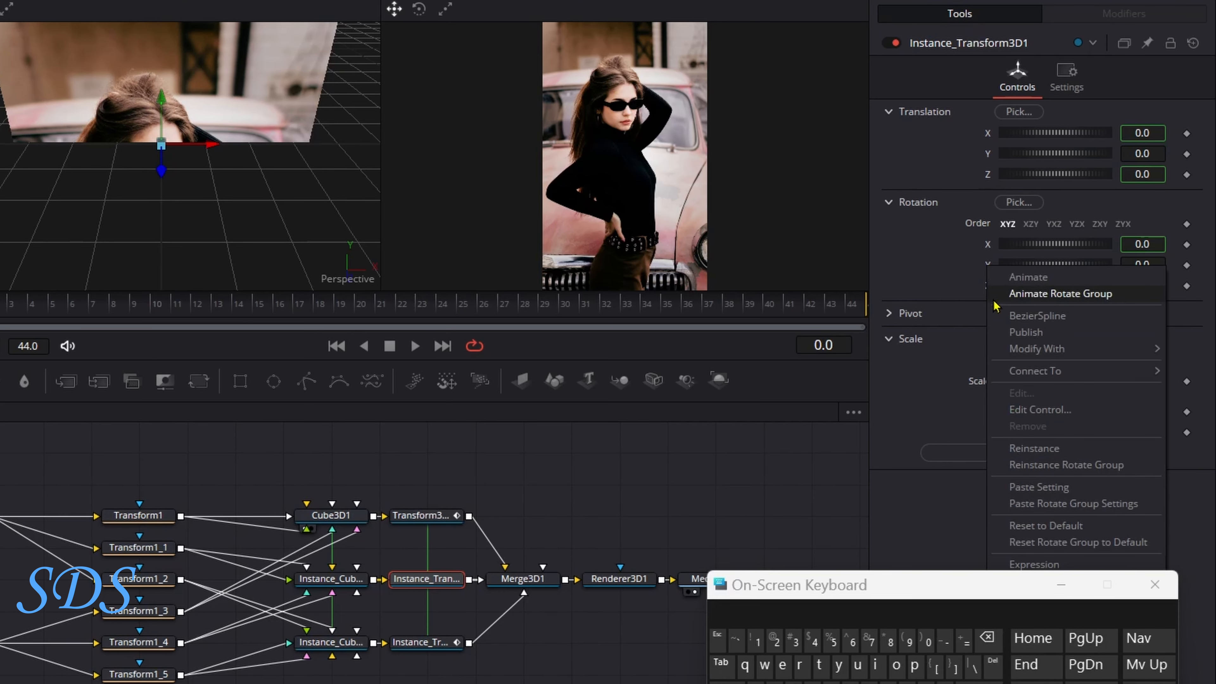
pyautogui.moveTo(1032, 348)
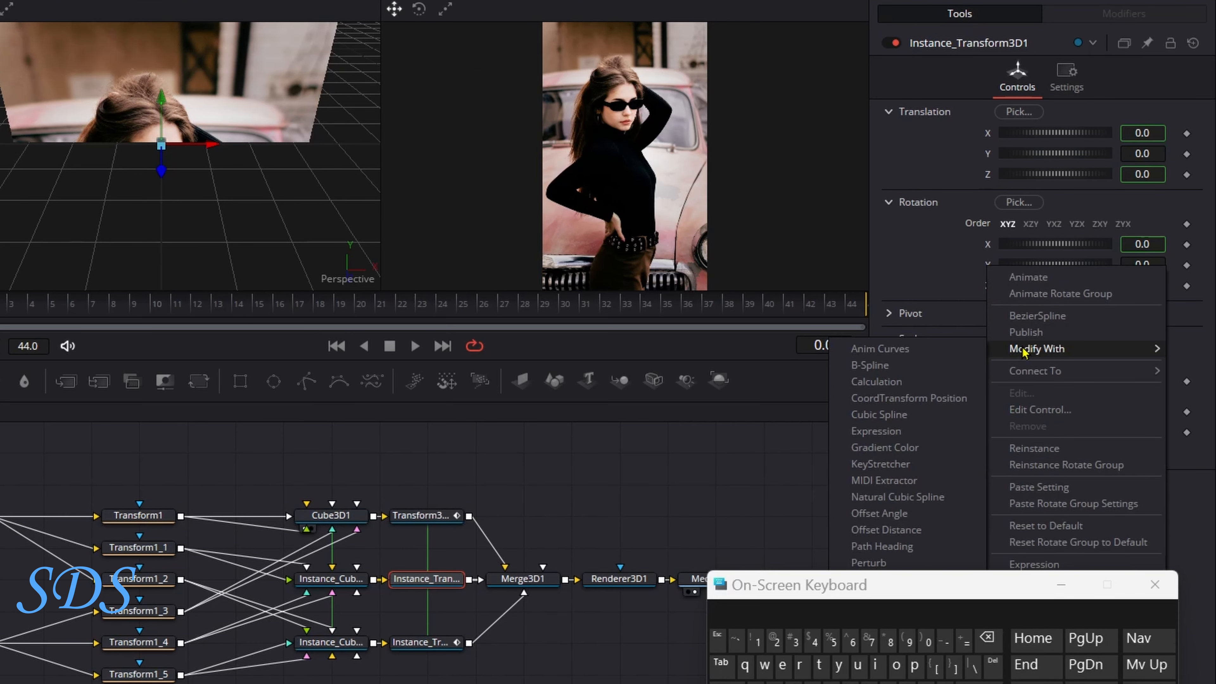
pyautogui.click(948, 349)
# - Set the scale of the Anim Curves modifier on Instance_Transform3D1's Y rotation to -270
pyautogui.click(1117, 22)
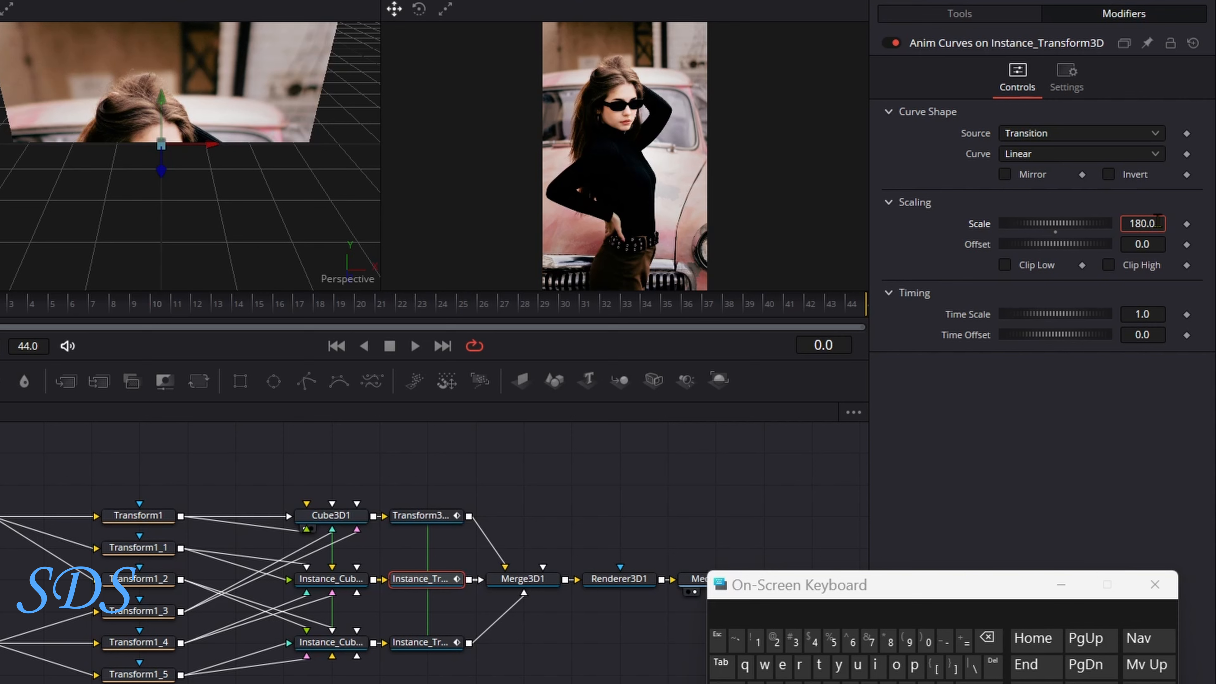
pyautogui.click(987, 638)
pyautogui.click(944, 640)
pyautogui.click(776, 640)
pyautogui.click(869, 640)
pyautogui.click(927, 641)
pyautogui.click(979, 682)
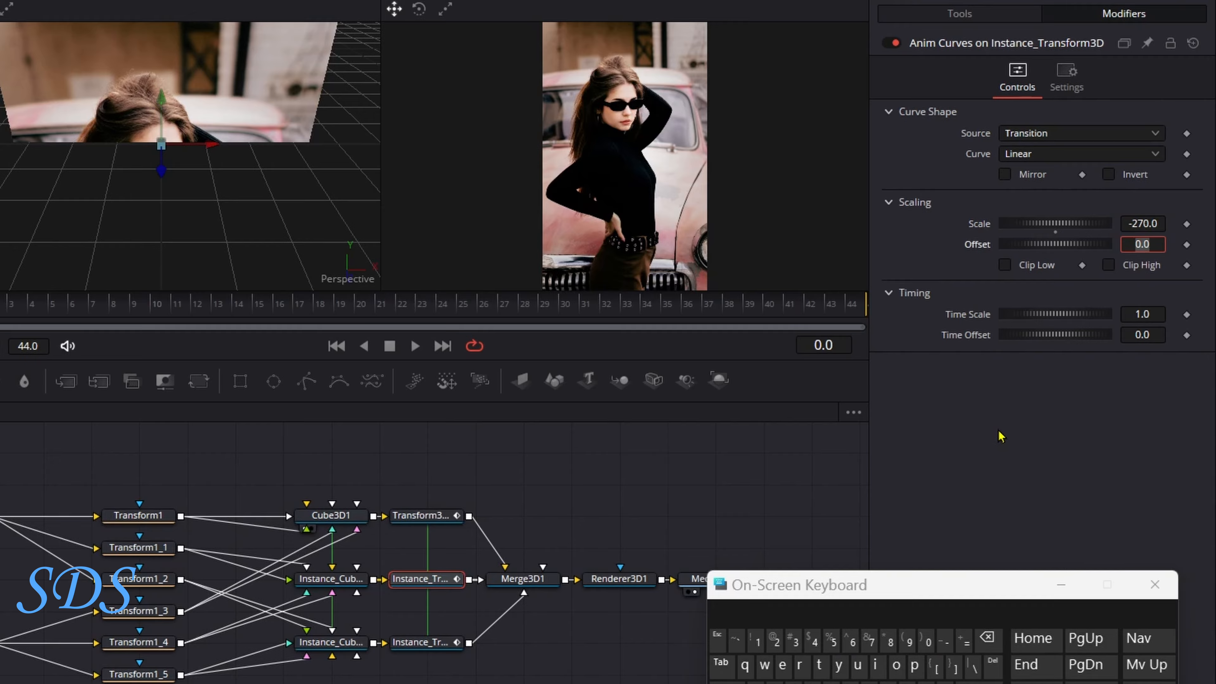
# - Give Instance_Transform3D1's Y rotation modifier an Easing curve with Back for both In and Out
pyautogui.click(1037, 160)
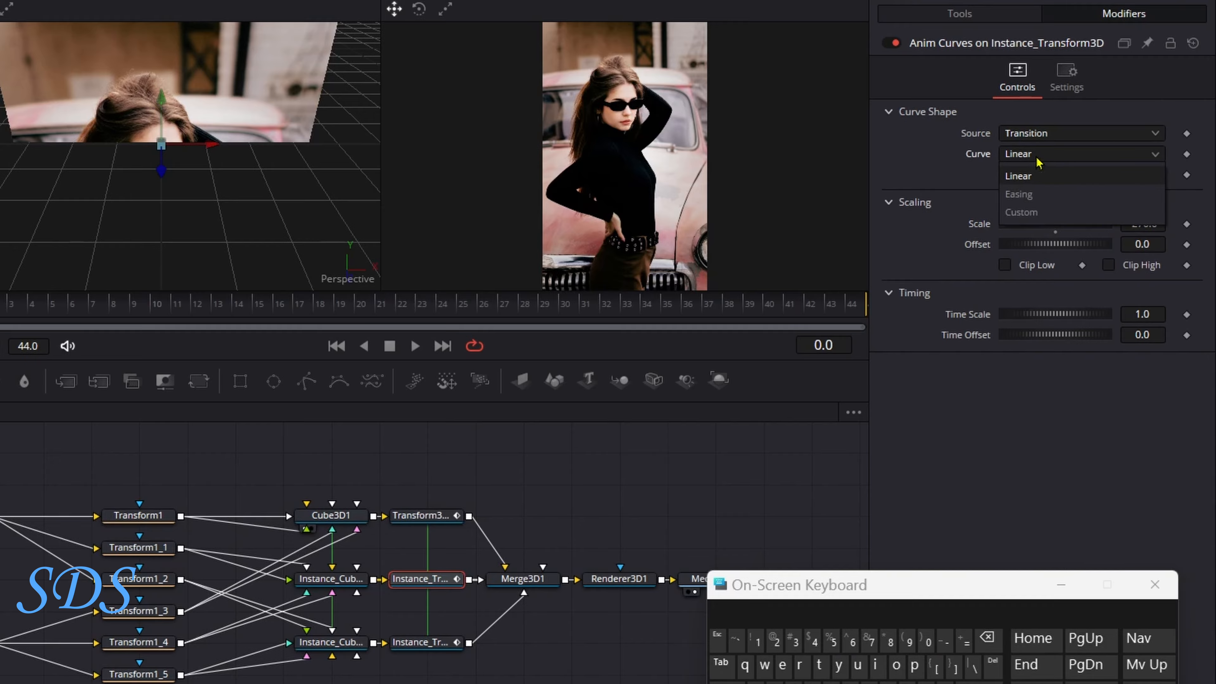
pyautogui.click(1037, 196)
pyautogui.click(1029, 175)
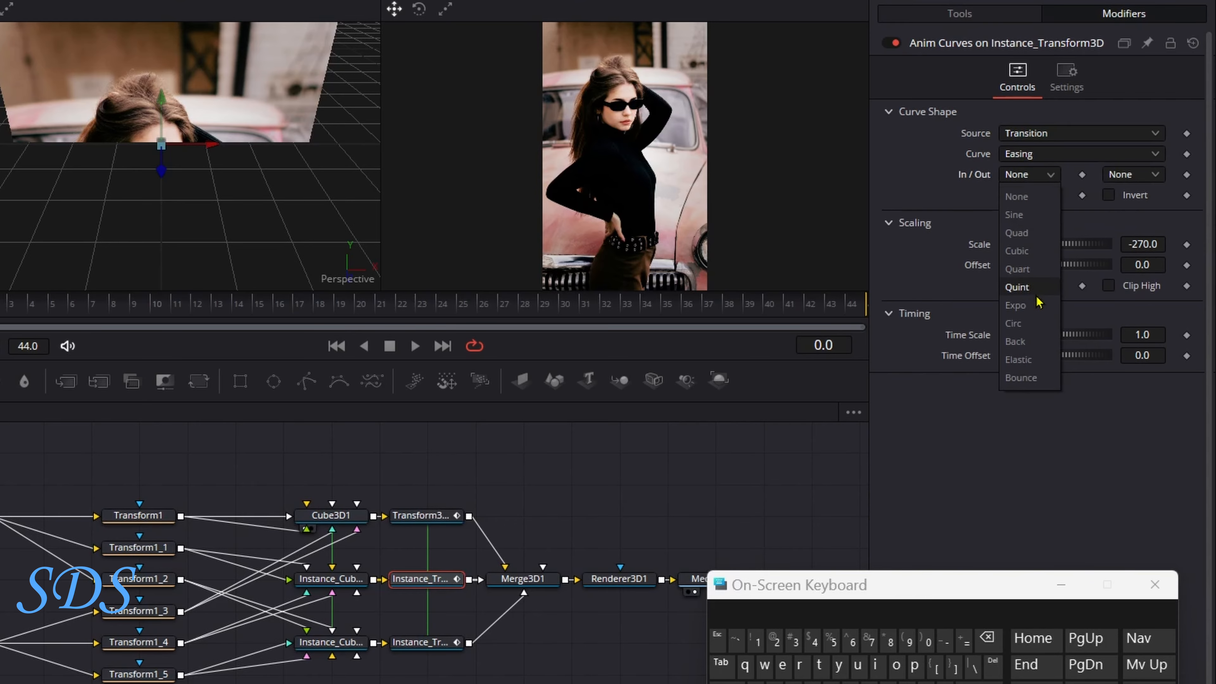
pyautogui.click(1036, 351)
pyautogui.click(1126, 176)
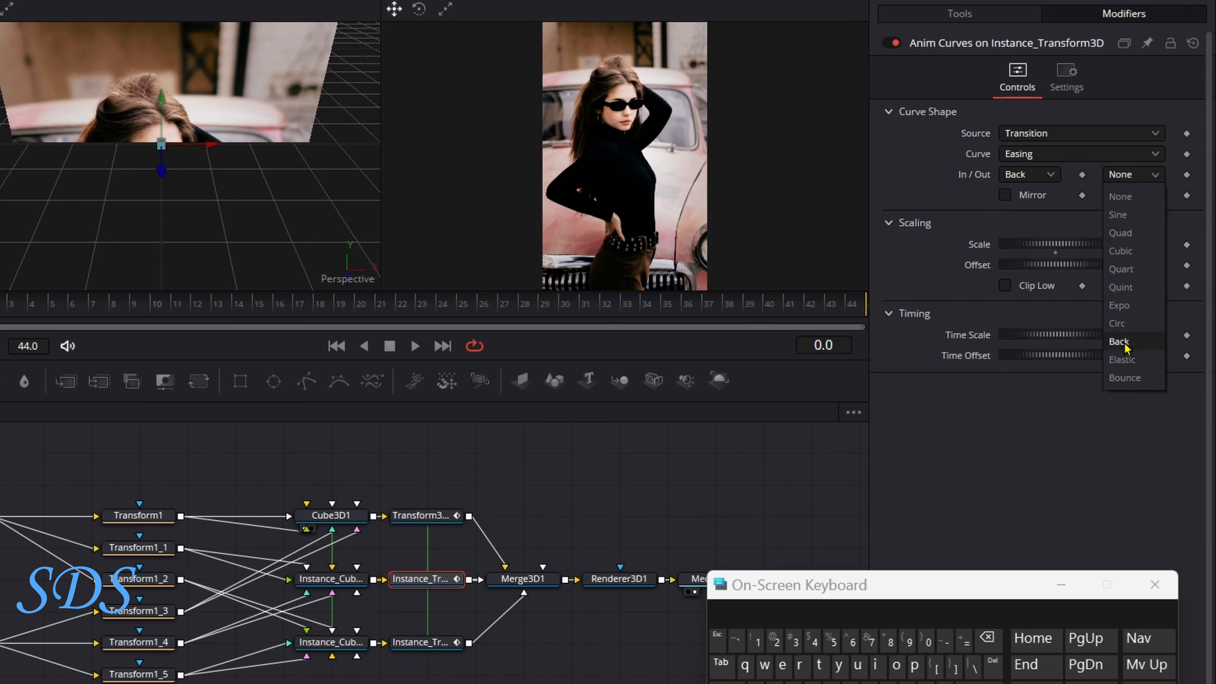
pyautogui.click(1123, 341)
# - Scrub through the composition up to frame 31 to preview the opposing spins of the three parts
pyautogui.moveTo(177, 309); pyautogui.dragTo(50, 304)
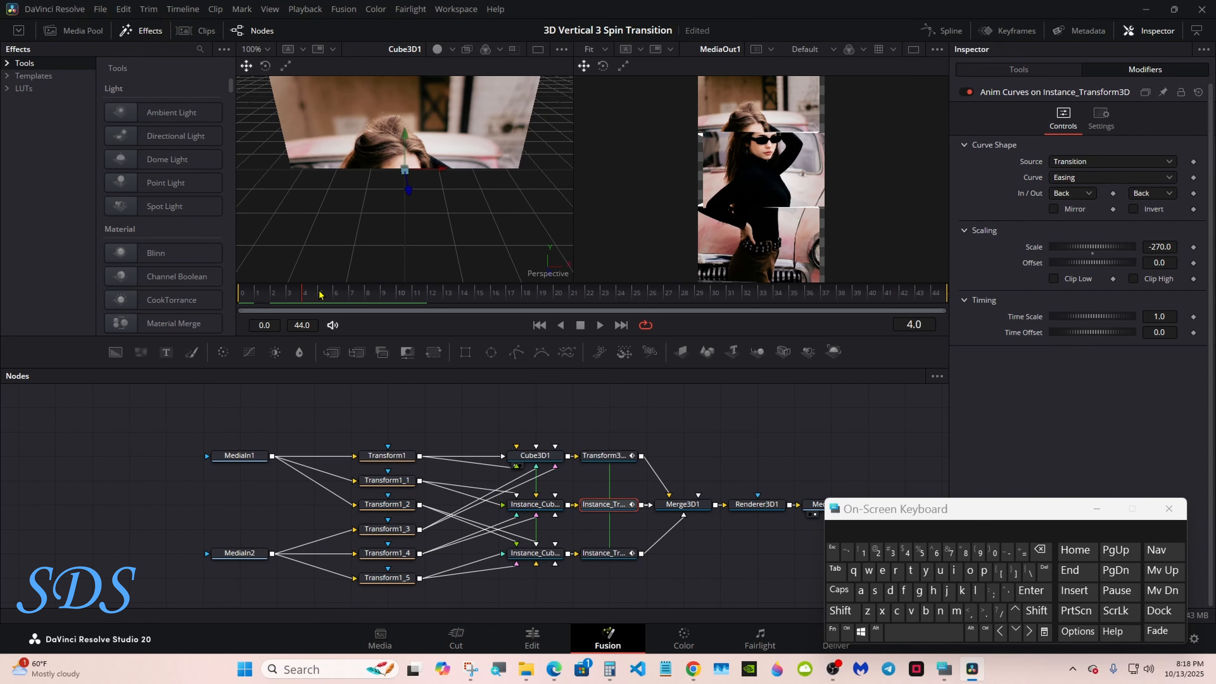
pyautogui.moveTo(320, 294); pyautogui.dragTo(725, 297)
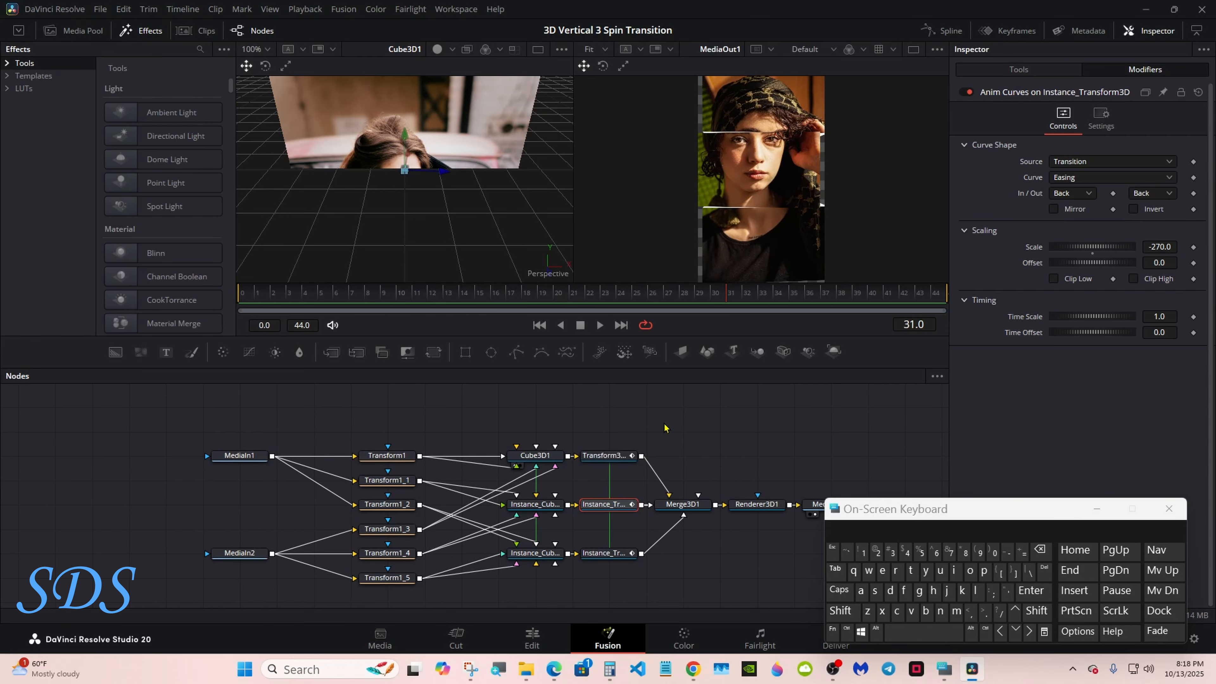
# - Modify the Y translation of Transform3D1 with Anim Curves and show the new modifier's settings
pyautogui.click(620, 459)
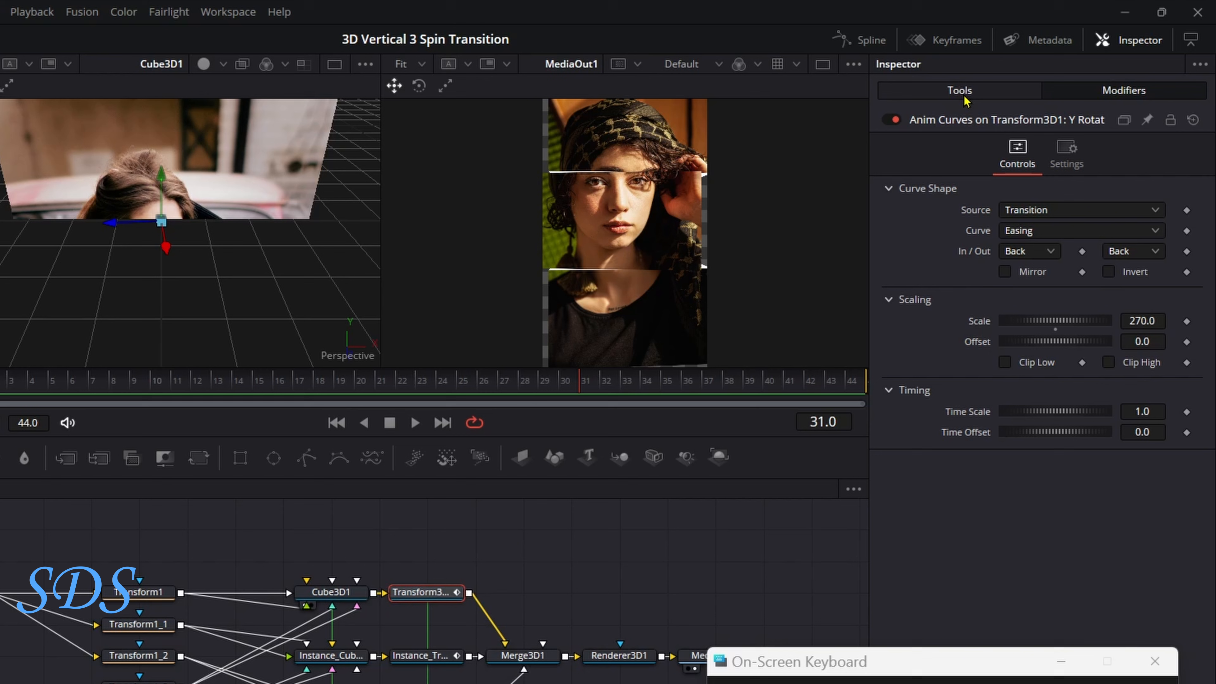
pyautogui.click(1019, 70)
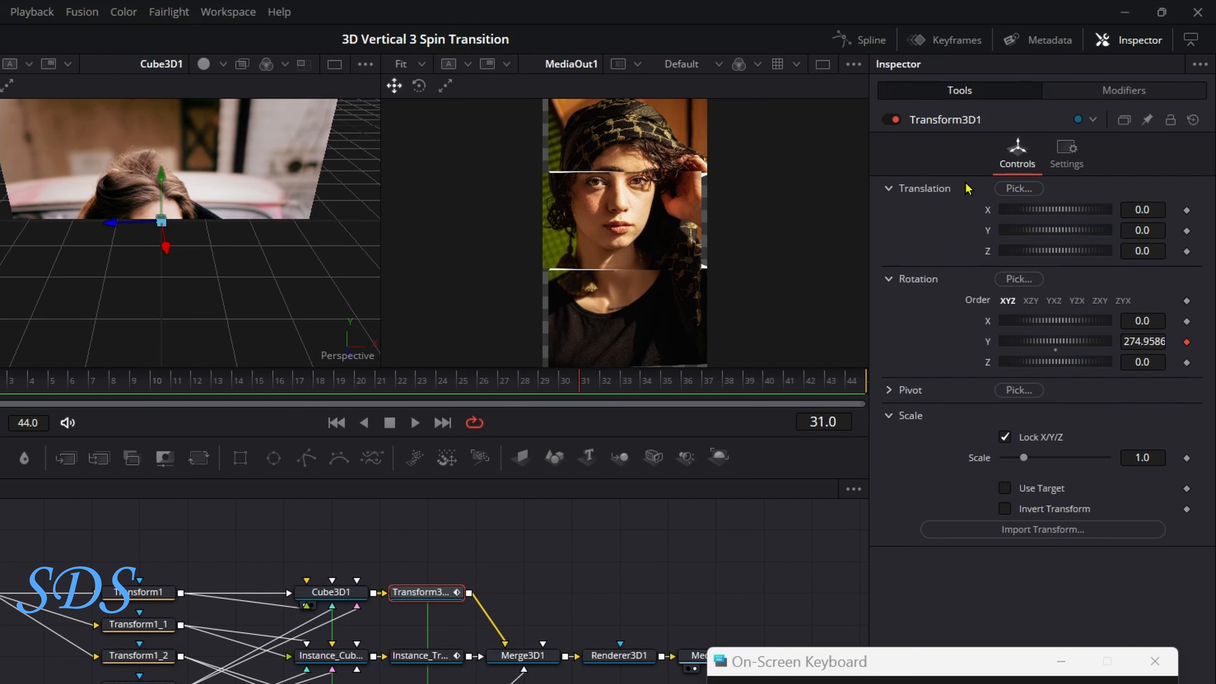
pyautogui.rightClick(990, 238)
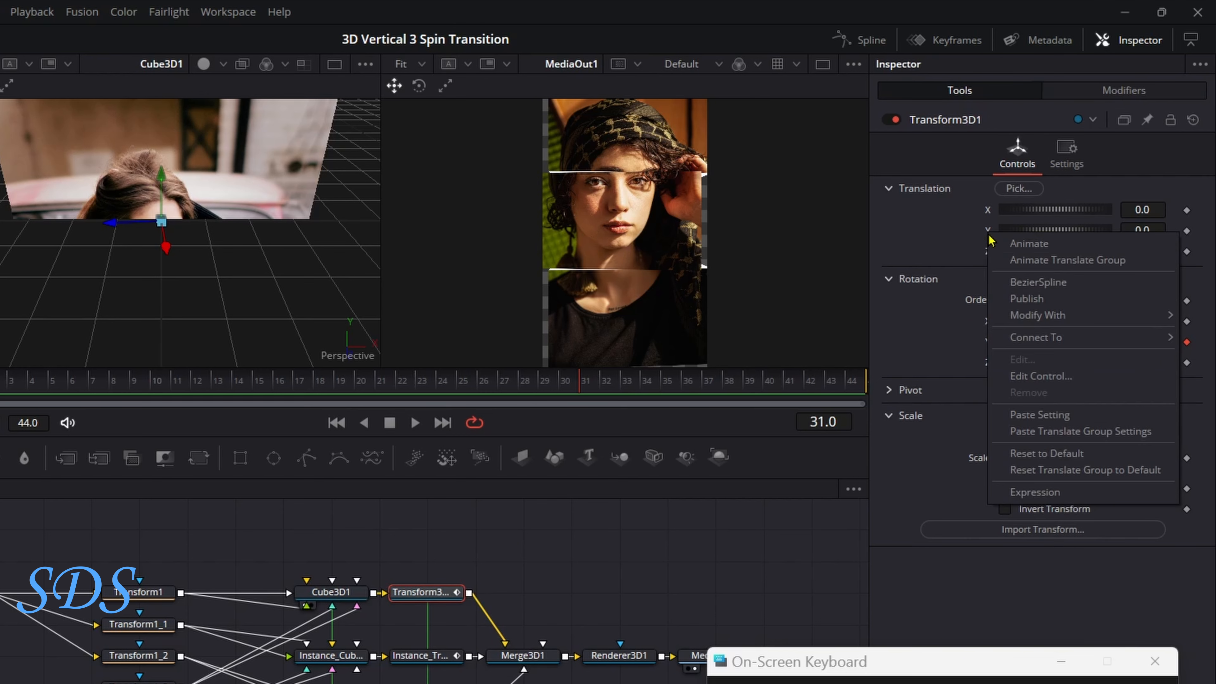
pyautogui.moveTo(1031, 323)
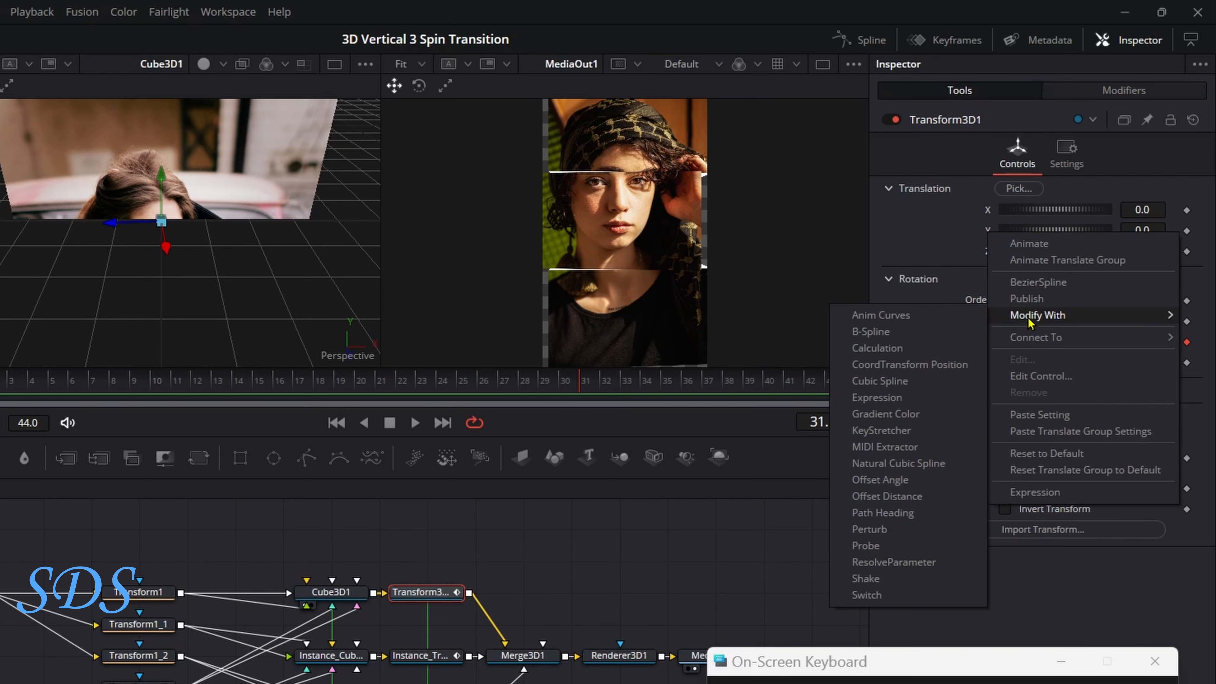
pyautogui.click(927, 318)
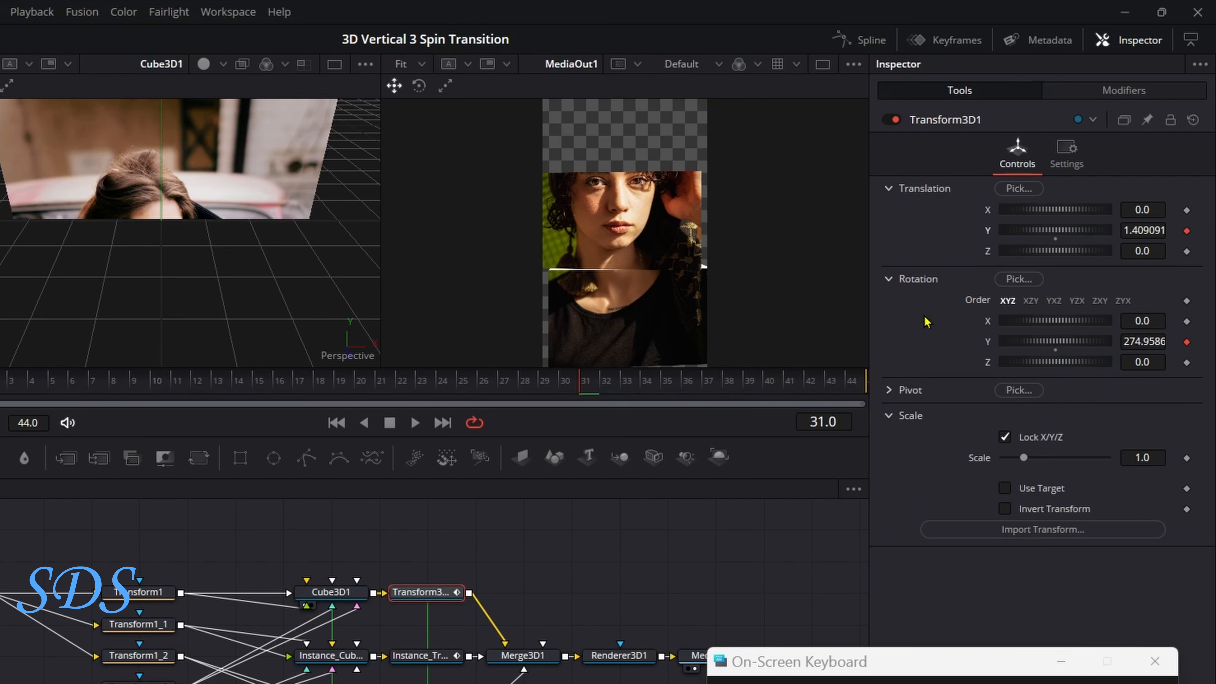
pyautogui.click(1123, 91)
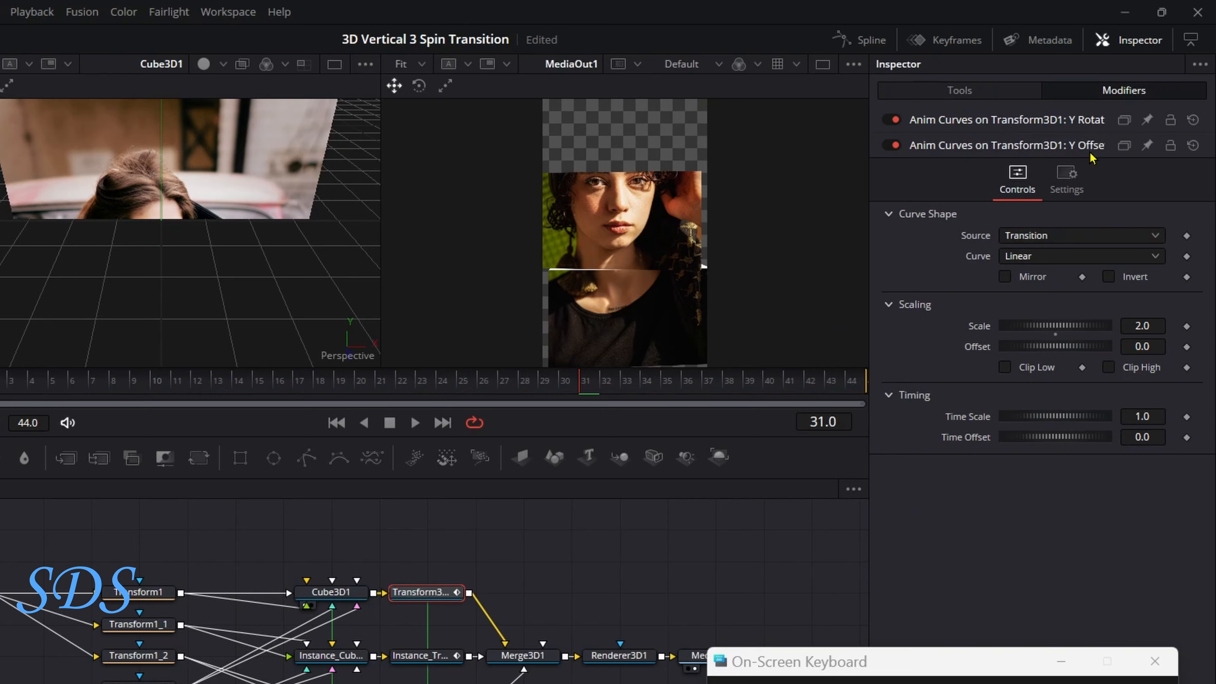
# - Set the scale of the Anim Curves modifier on Transform3D1's Y translation to 0.1 and turn on Mirror
pyautogui.moveTo(1066, 330)
pyautogui.mouseDown()
pyautogui.moveTo(1026, 327)
pyautogui.moveTo(1043, 328)
pyautogui.mouseUp()
pyautogui.click(1162, 322)
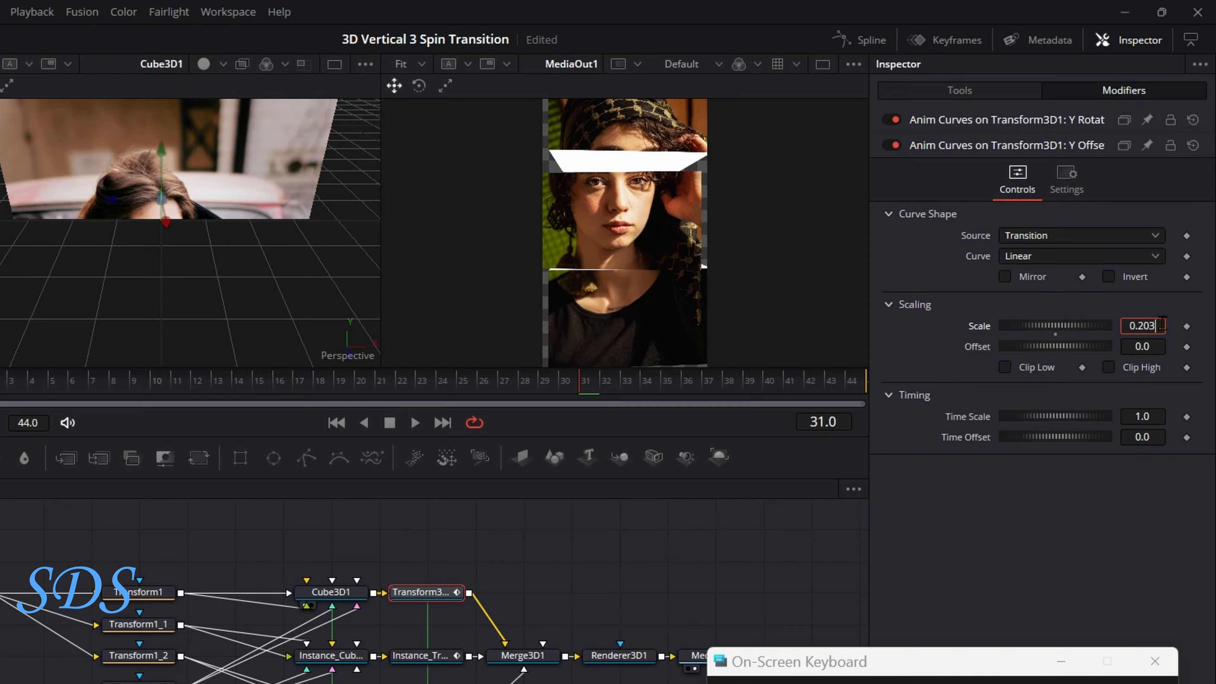
pyautogui.press('BackSpace')
pyautogui.press('BackSpace')
pyautogui.press('BackSpace')
pyautogui.write('1')
pyautogui.press('Tab')
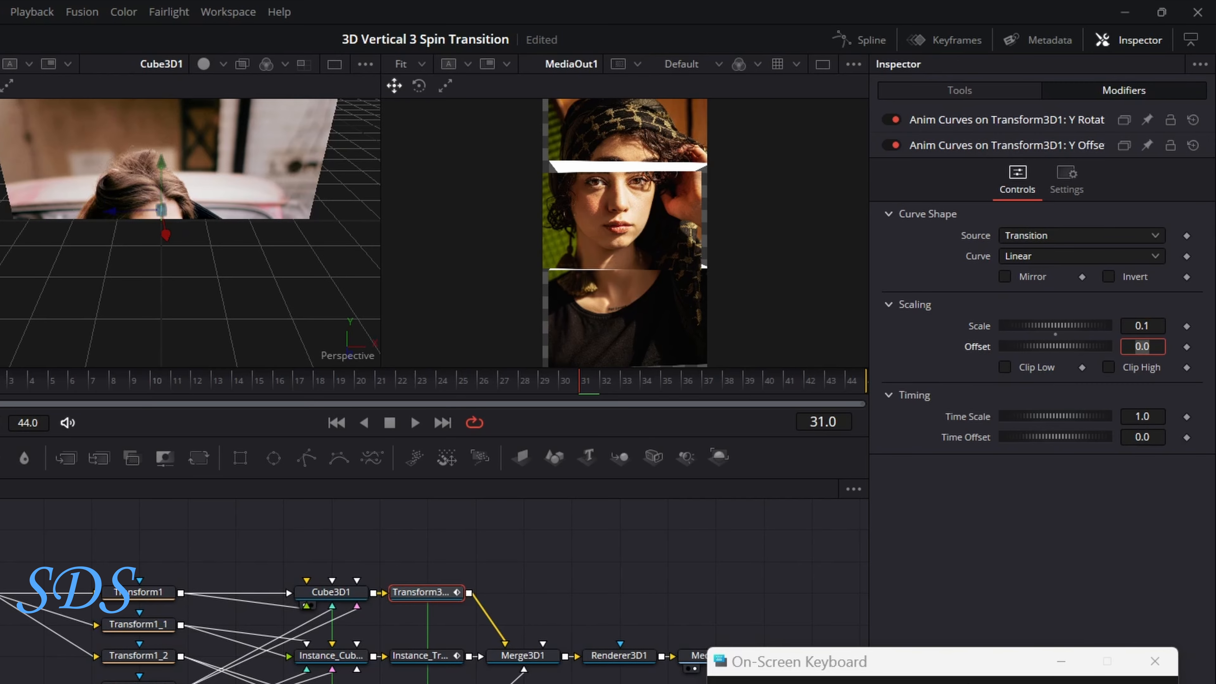
pyautogui.click(1004, 276)
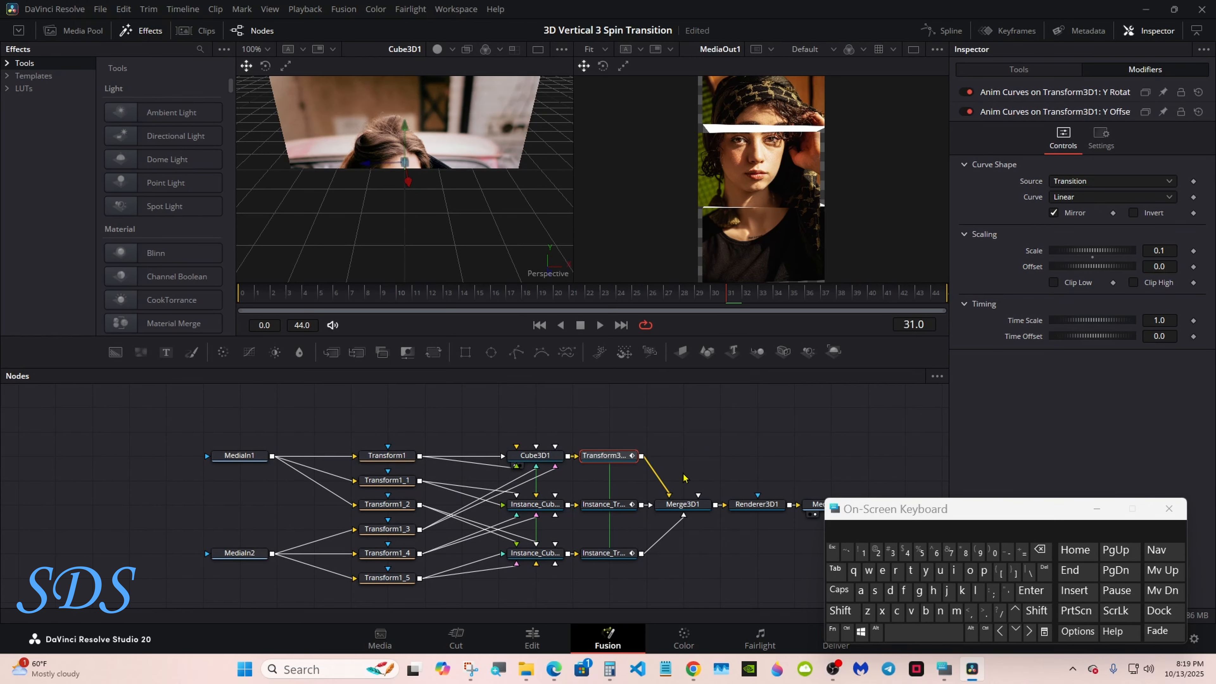
# - Modify the Y translation of Instance_Transform3D1_1 with Anim Curves and show the new modifier's settings
pyautogui.click(588, 584)
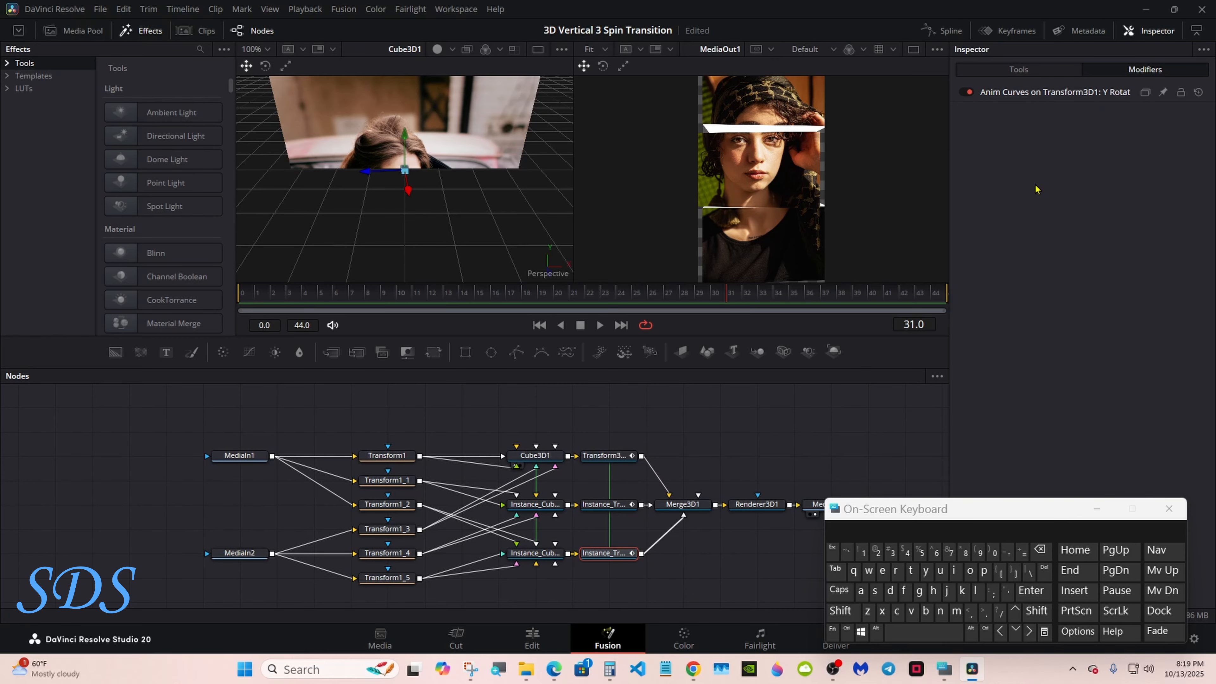
pyautogui.click(1035, 71)
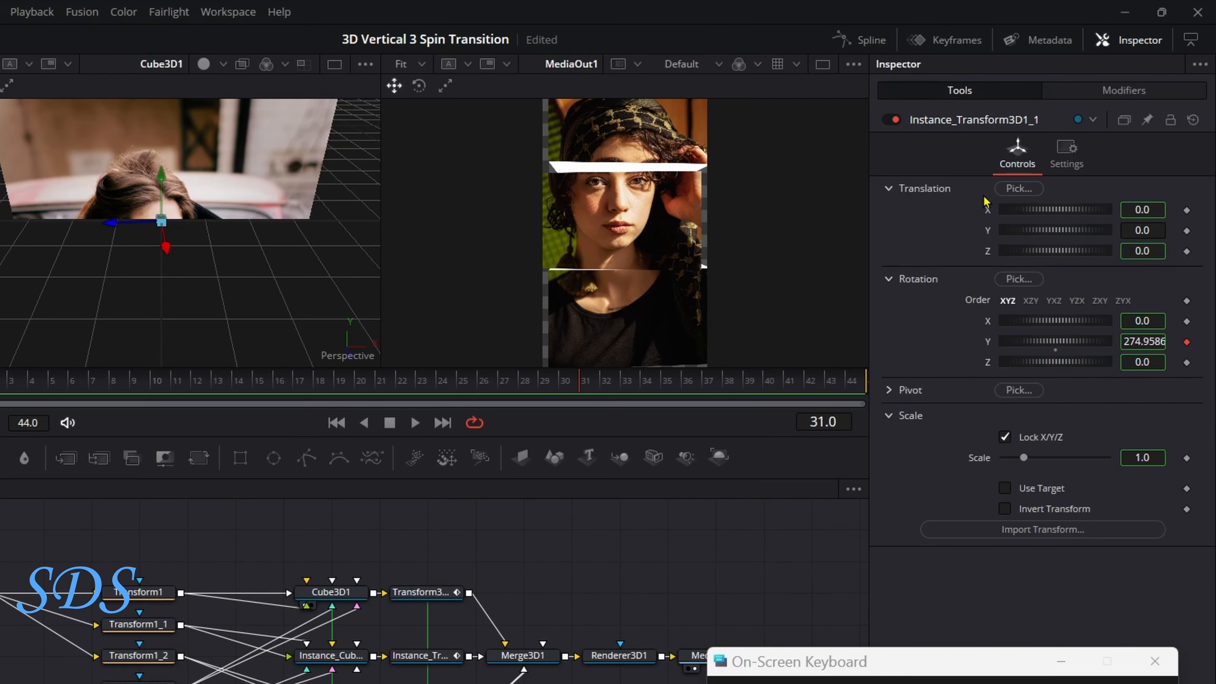
pyautogui.rightClick(988, 240)
pyautogui.moveTo(1010, 315)
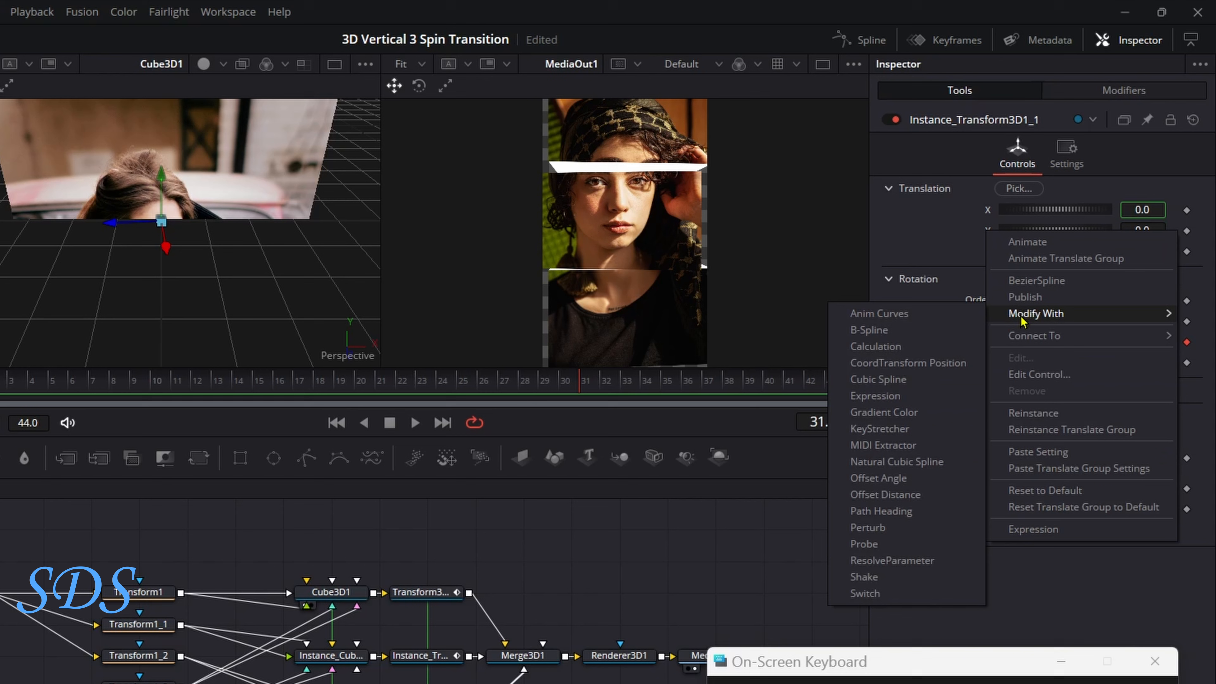
pyautogui.click(941, 314)
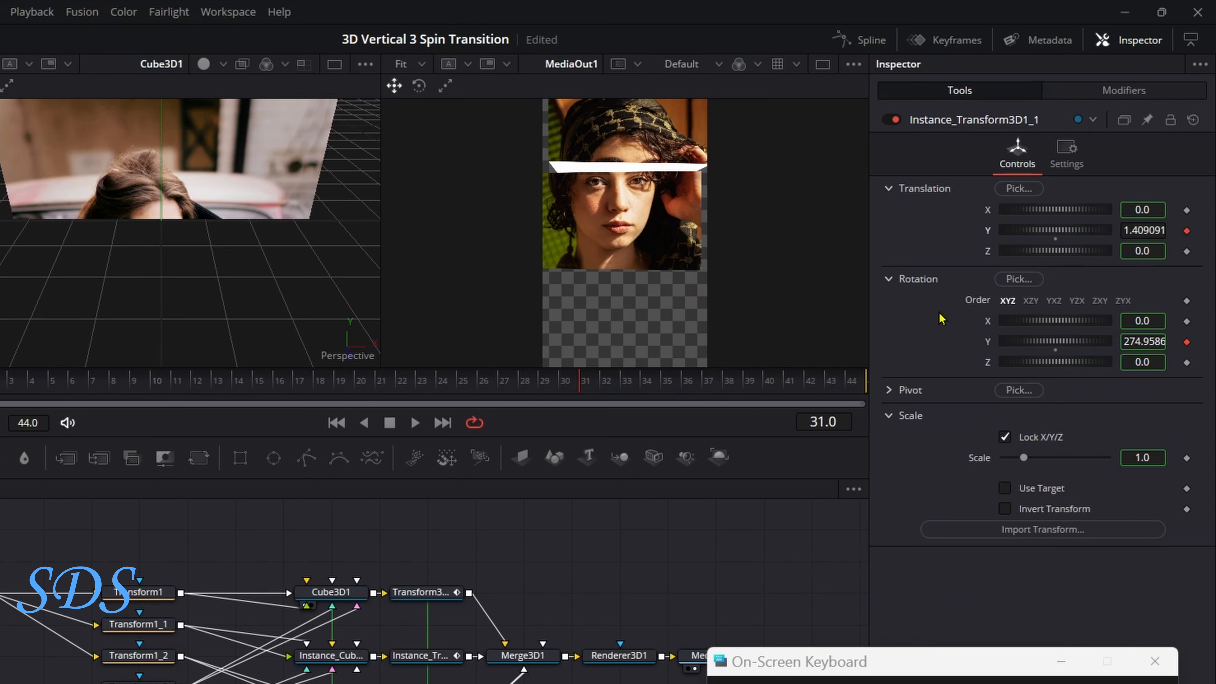
pyautogui.click(1110, 96)
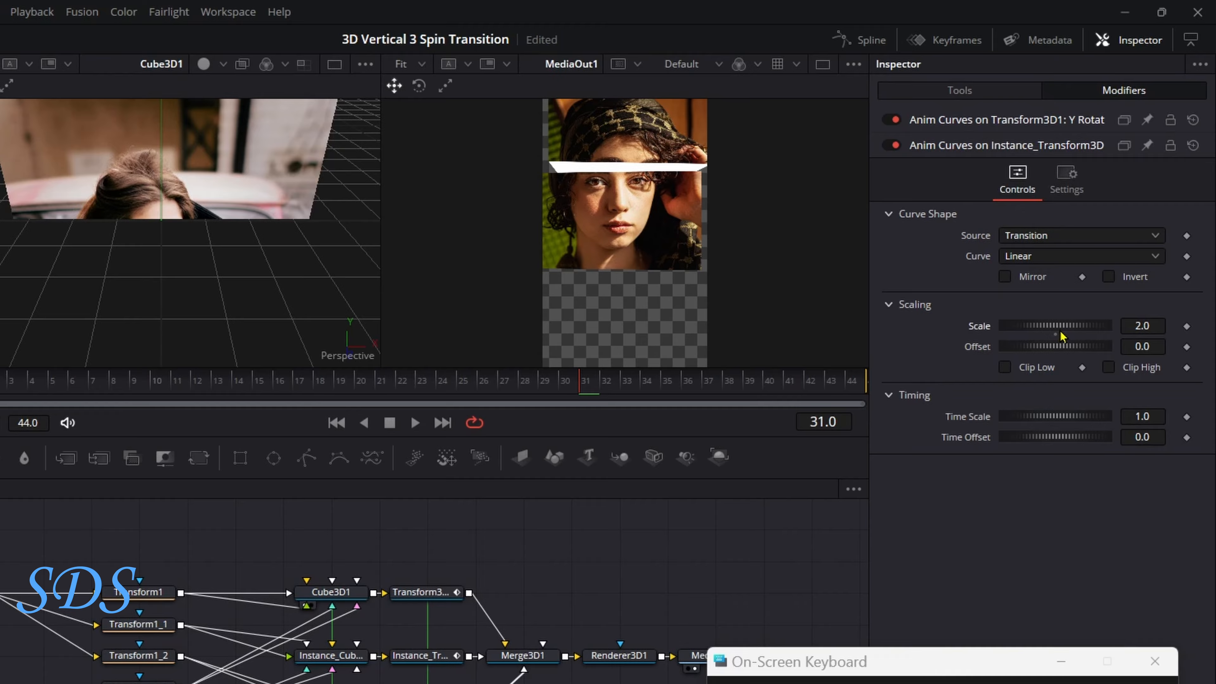
# - Set the scale of the Anim Curves modifier on Instance_Transform3D1_1's Y translation to -0.1 and turn on Mirror
pyautogui.moveTo(1062, 336); pyautogui.dragTo(1006, 338)
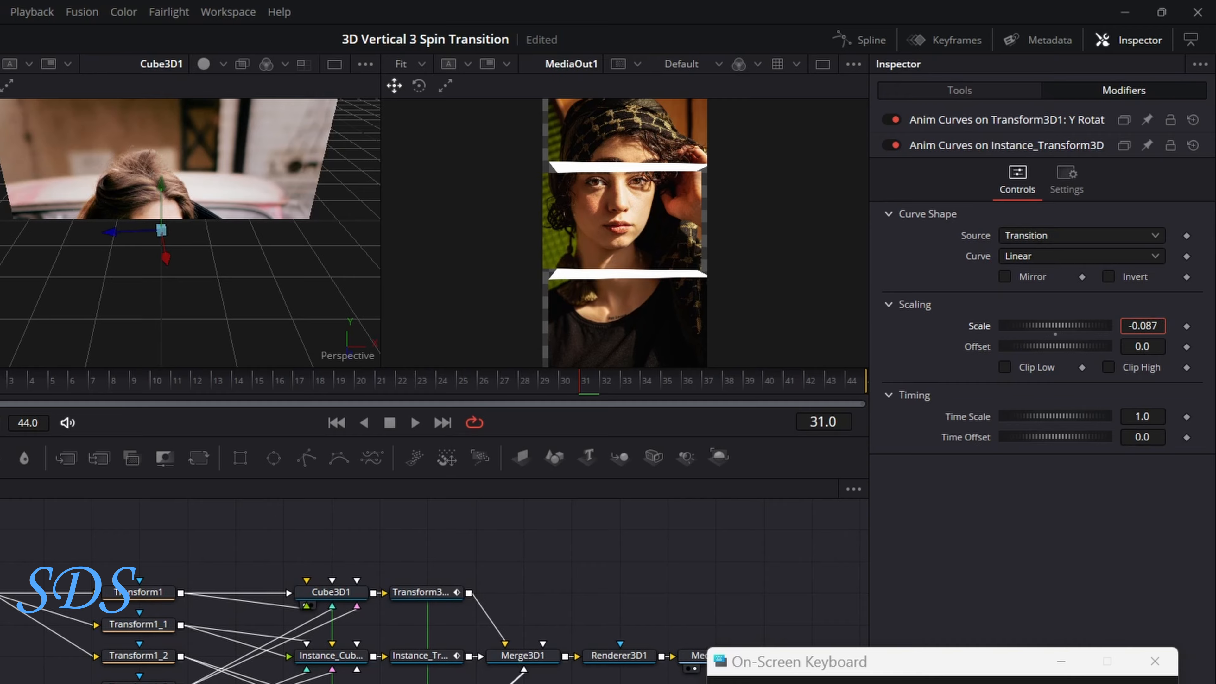
pyautogui.press('BackSpace')
pyautogui.press('BackSpace')
pyautogui.press('BackSpace')
pyautogui.write('1')
pyautogui.press('Return')
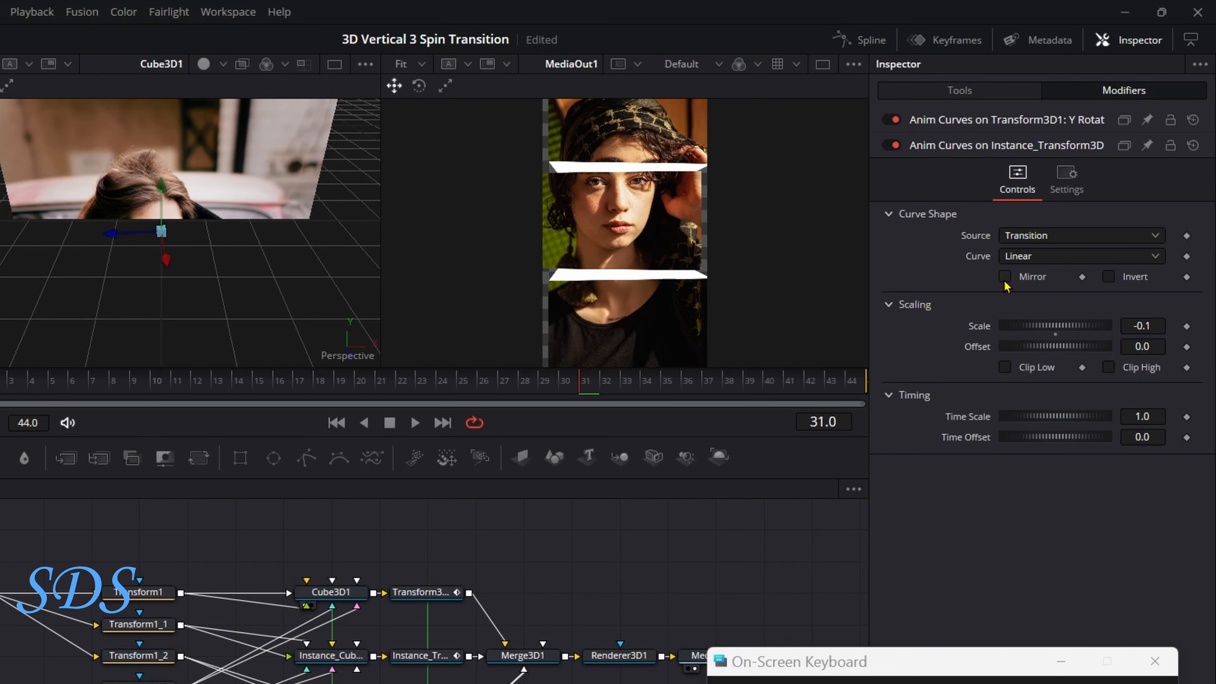
pyautogui.click(1004, 276)
# - At frame 19, set the diffuse color of Cube3D1's Bottom face to the custom grey #9c9a9c
pyautogui.moveTo(579, 381); pyautogui.dragTo(874, 374)
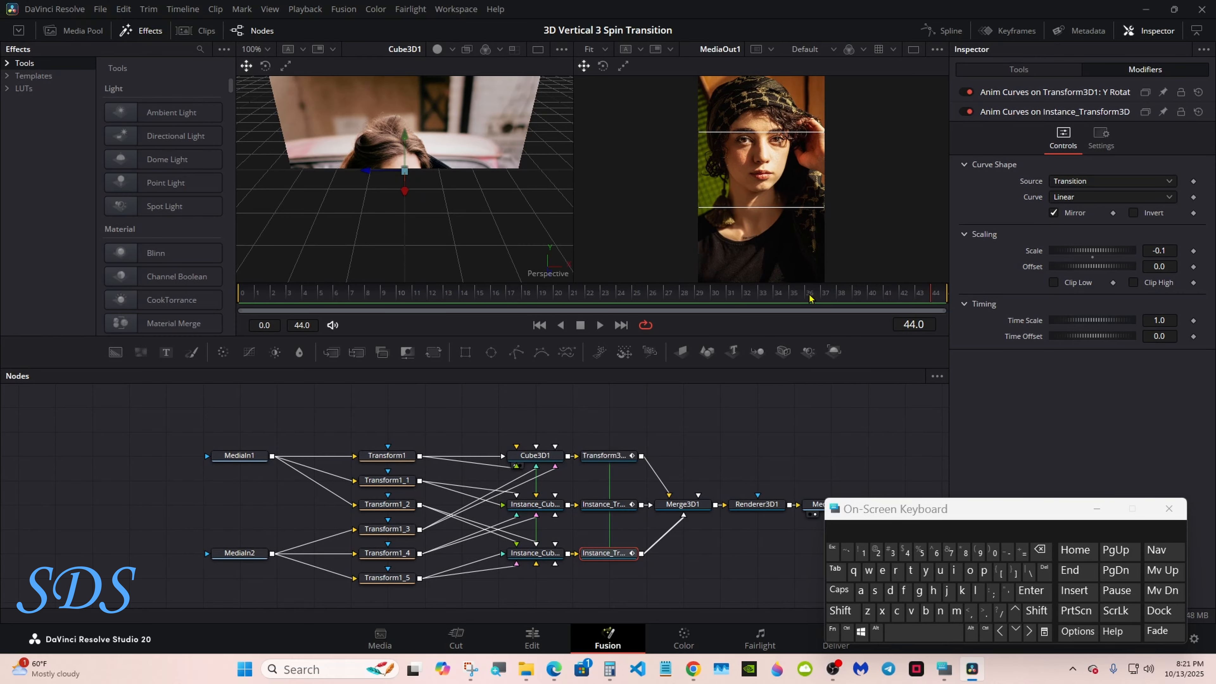
pyautogui.moveTo(810, 295); pyautogui.dragTo(543, 295)
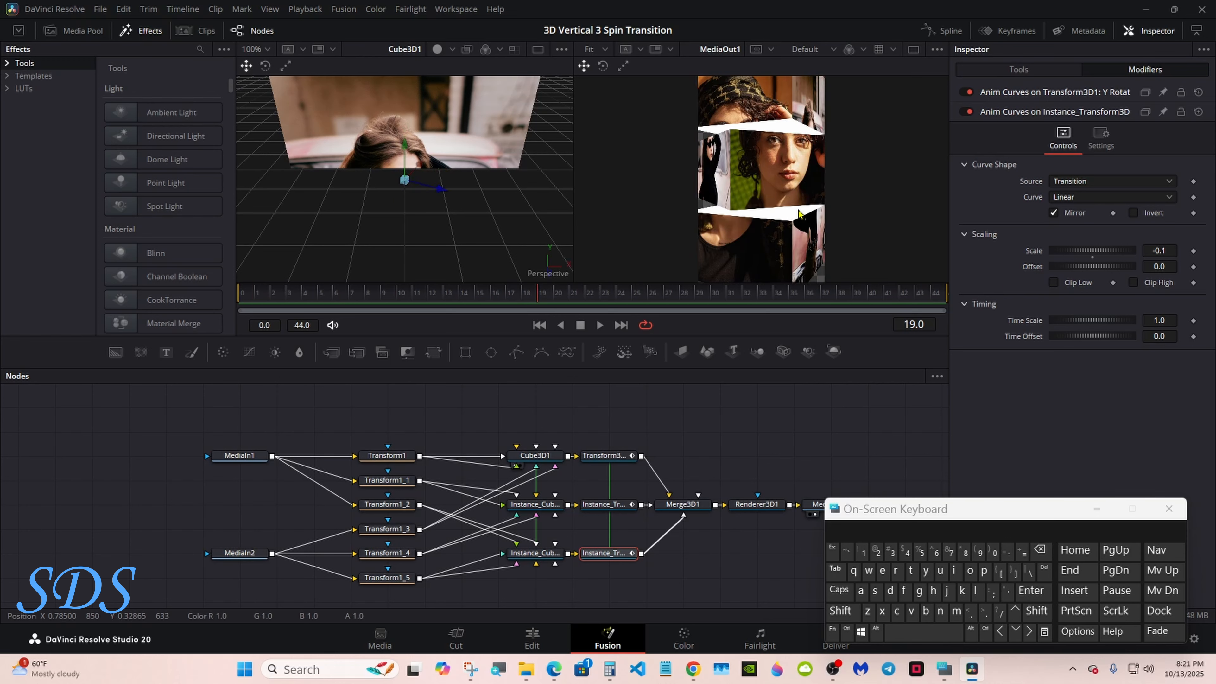
pyautogui.click(535, 455)
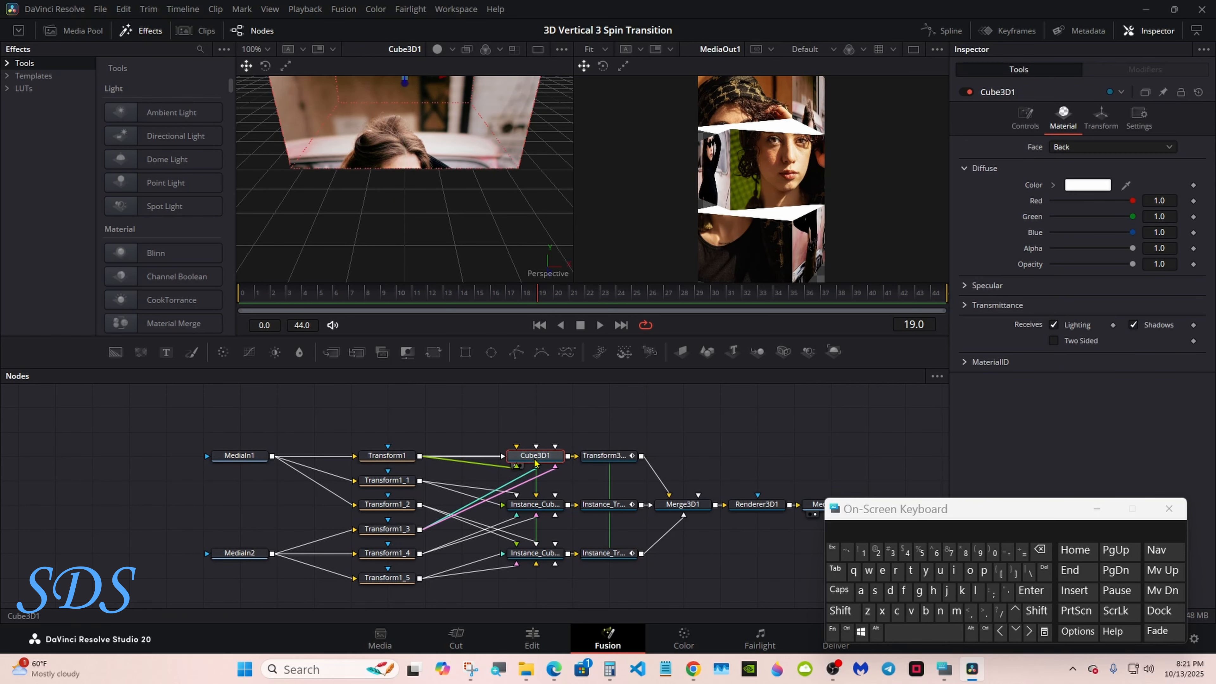
pyautogui.click(1101, 147)
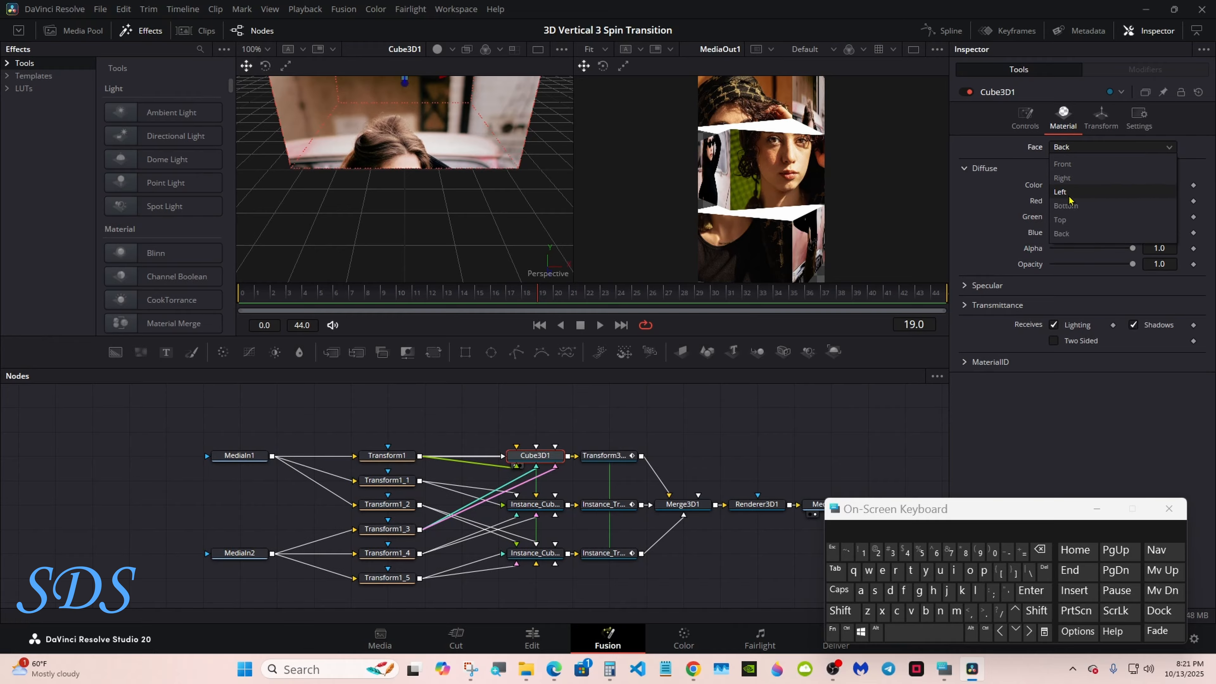
pyautogui.click(1070, 210)
pyautogui.click(1088, 185)
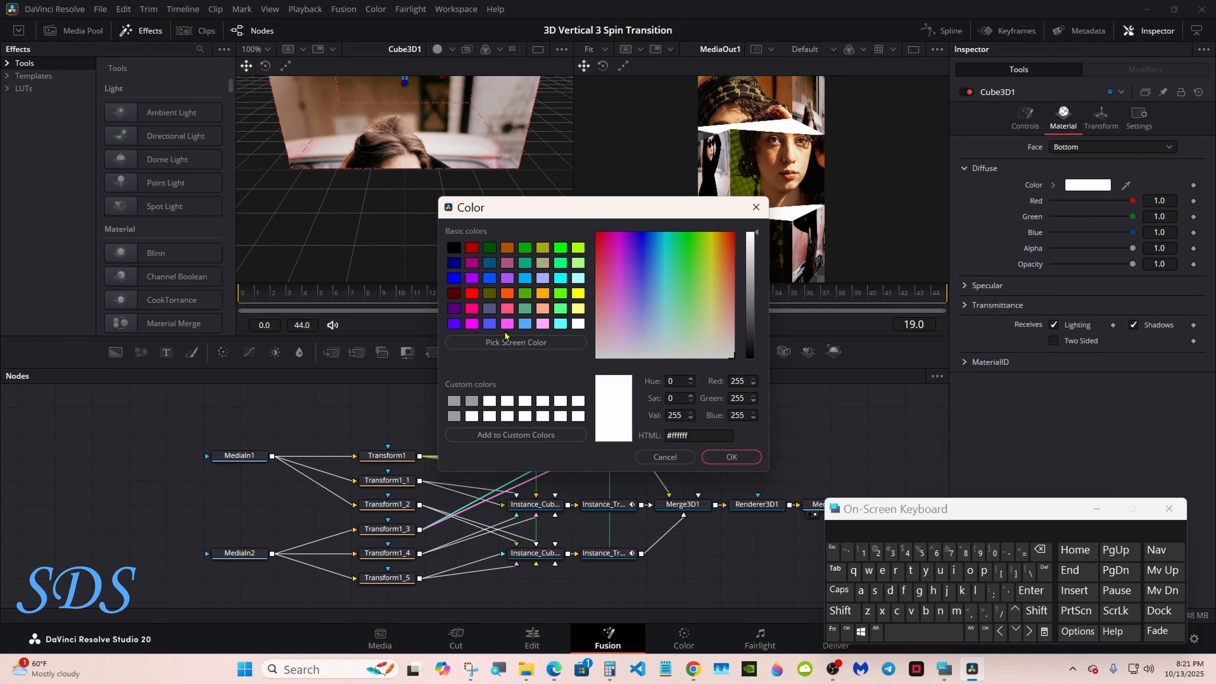
pyautogui.click(473, 401)
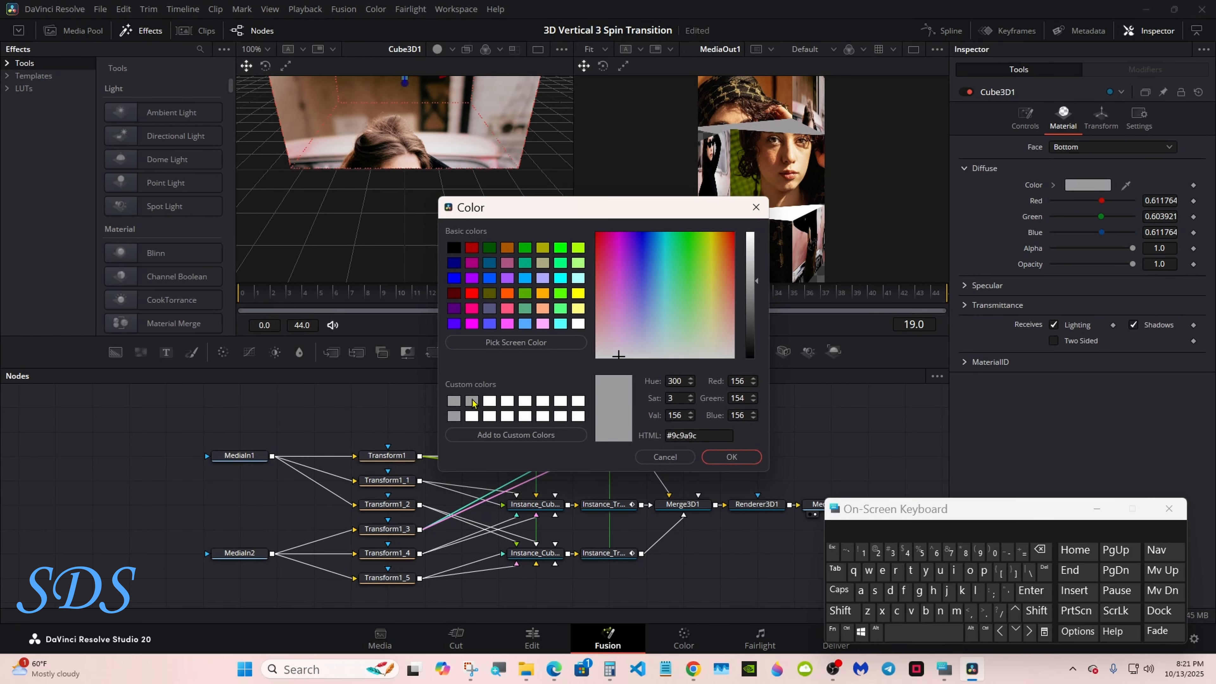
pyautogui.click(716, 455)
# - Set the diffuse color of Cube3D1's Top face to the same custom grey as the Bottom face
pyautogui.click(1101, 146)
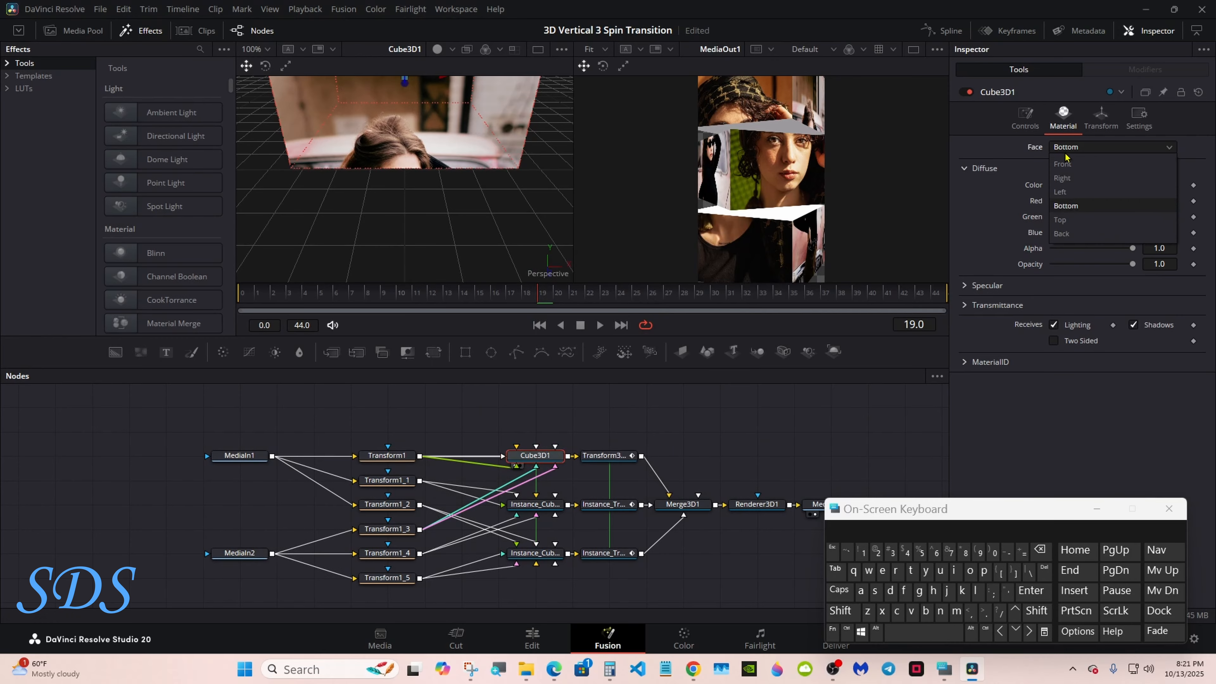
pyautogui.click(1063, 220)
pyautogui.click(1088, 185)
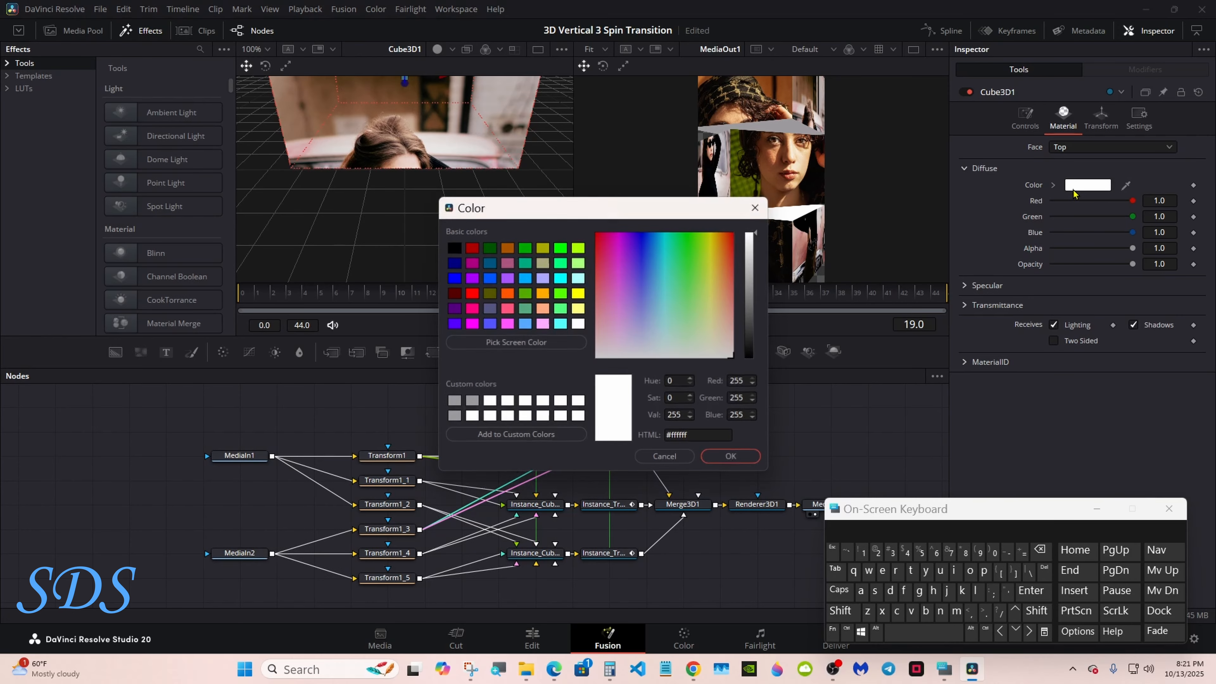
pyautogui.click(474, 403)
pyautogui.click(731, 457)
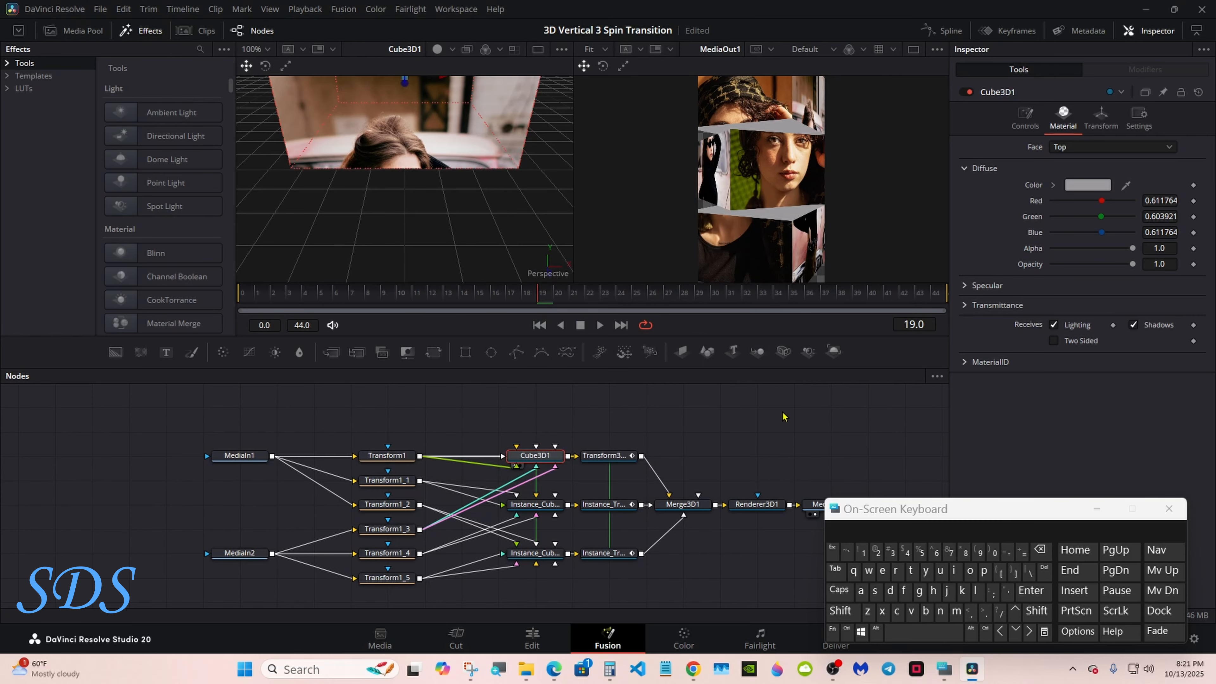
# - Play back the composition to preview the spin transition and finish on frame 44
pyautogui.moveTo(528, 304); pyautogui.dragTo(951, 292)
pyautogui.click(599, 325)
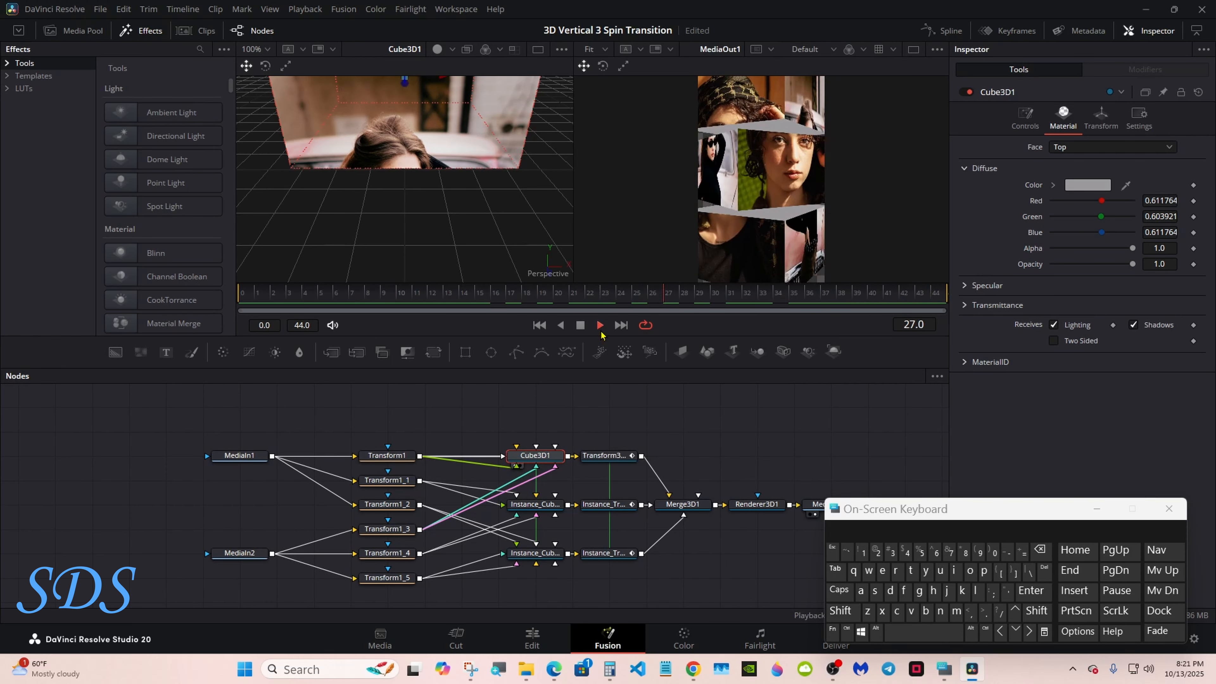
pyautogui.click(936, 293)
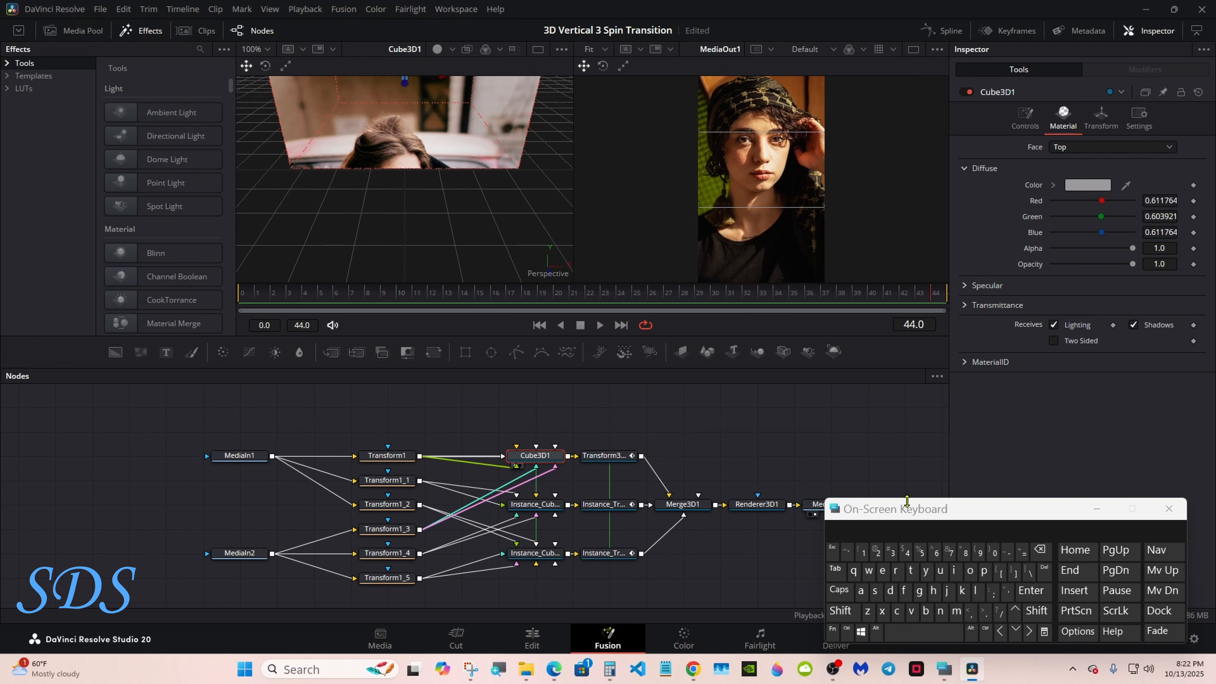
# - Rename the Transform3D1 node as Anim Curves
pyautogui.moveTo(907, 501); pyautogui.dragTo(939, 452)
pyautogui.click(617, 458)
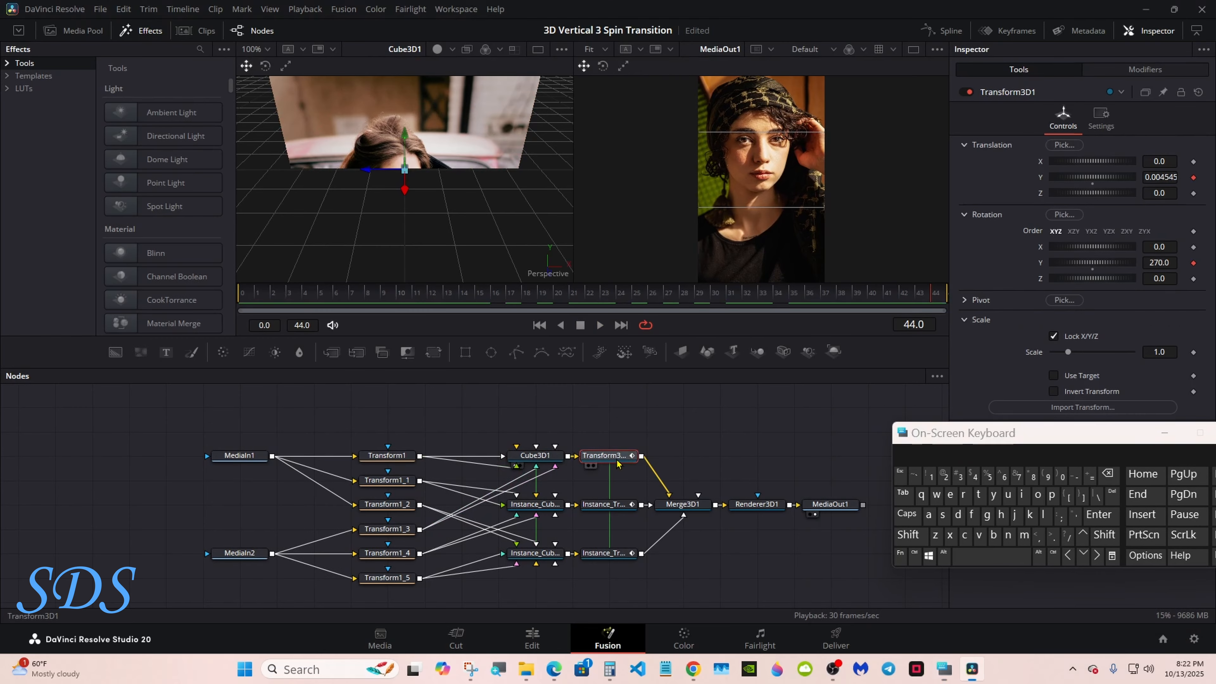
pyautogui.rightClick(618, 462)
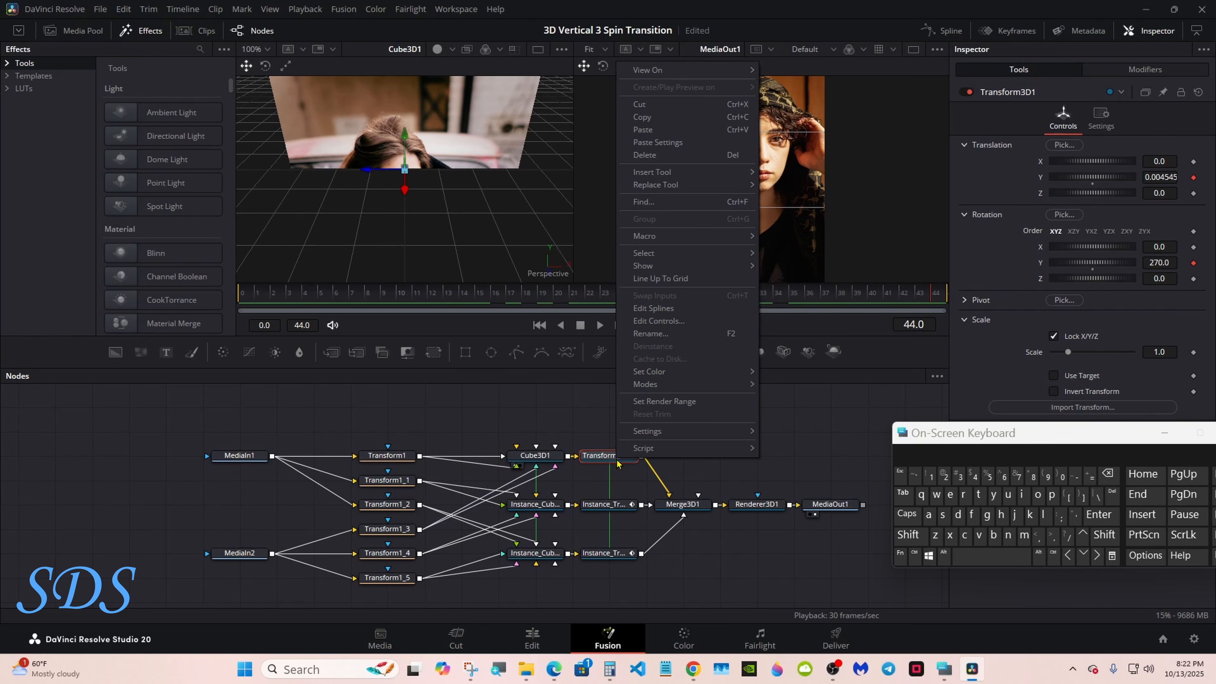
pyautogui.click(647, 334)
pyautogui.click(908, 535)
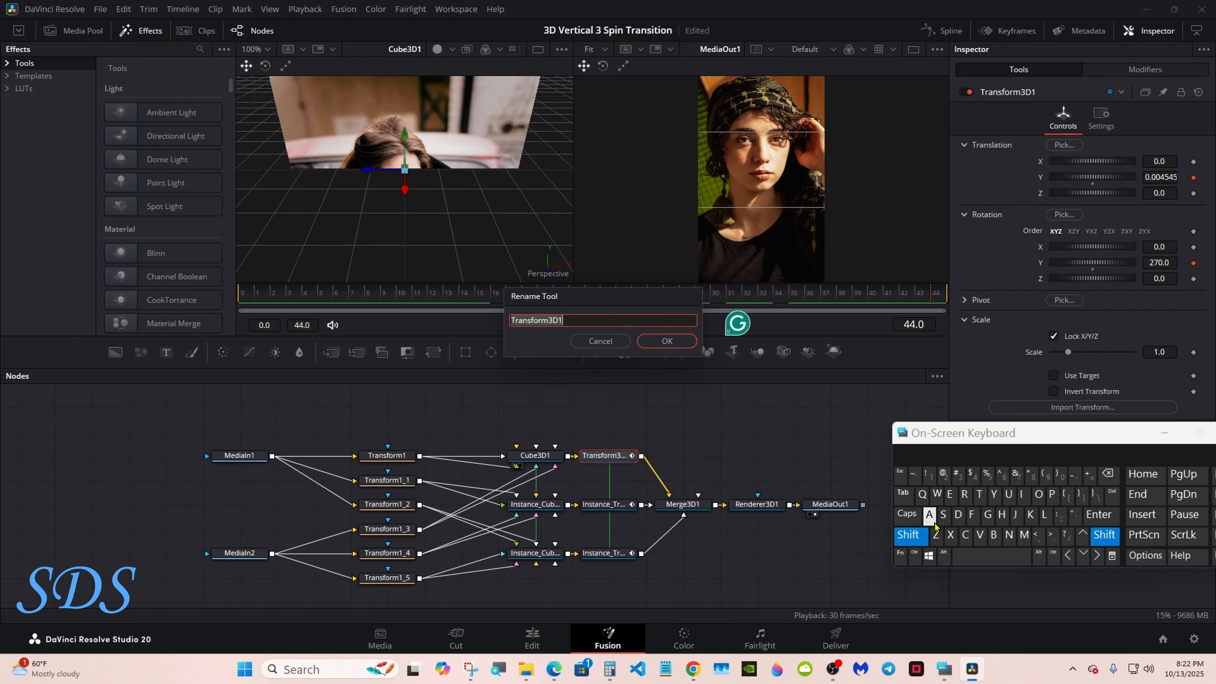
pyautogui.click(928, 515)
pyautogui.click(1008, 535)
pyautogui.click(1021, 494)
pyautogui.click(1024, 534)
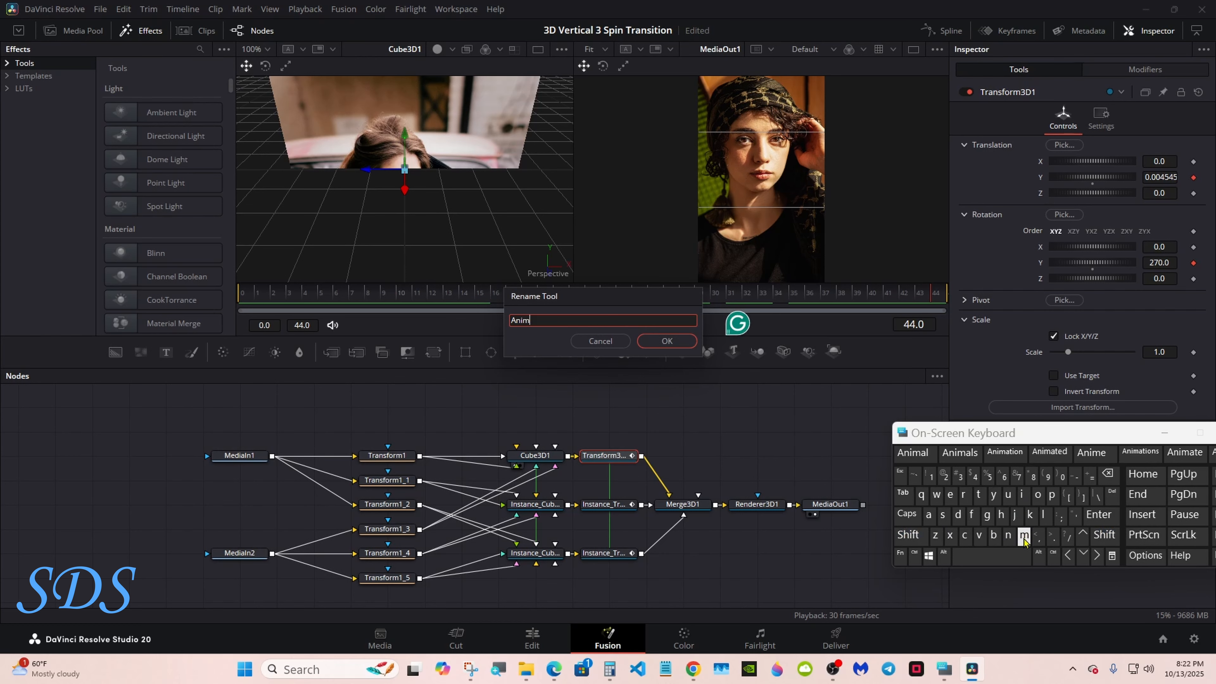
pyautogui.click(991, 557)
pyautogui.click(908, 534)
pyautogui.click(964, 534)
pyautogui.click(1008, 494)
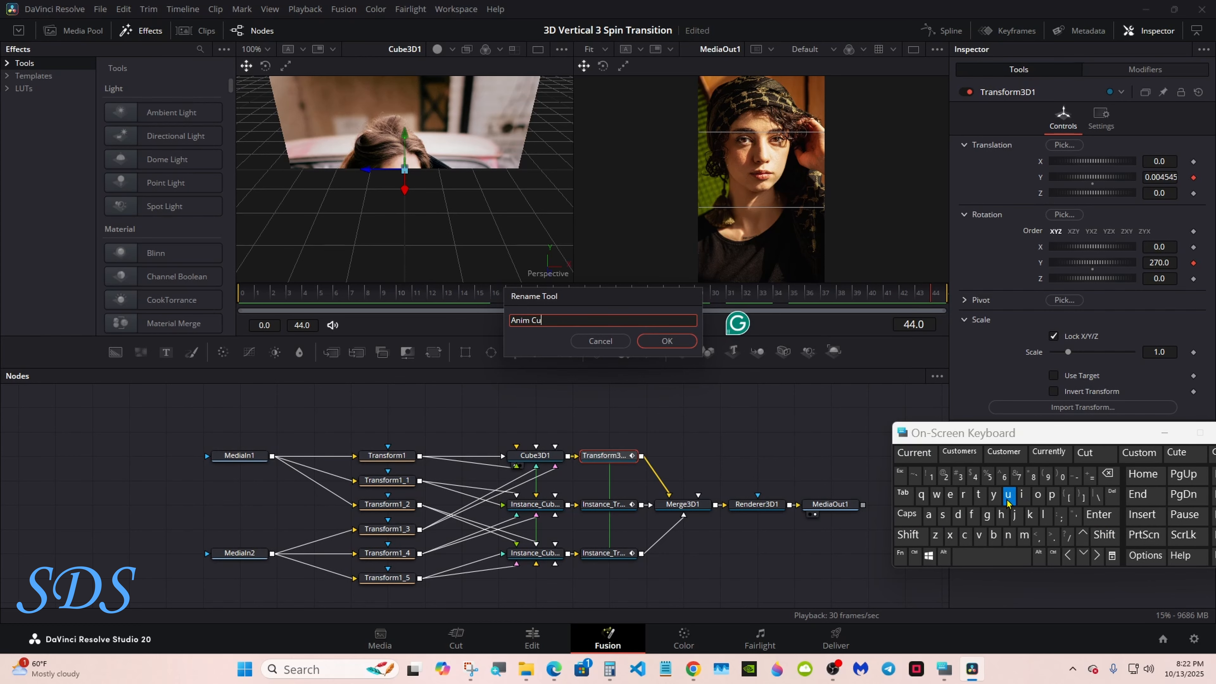
pyautogui.click(963, 494)
pyautogui.click(979, 534)
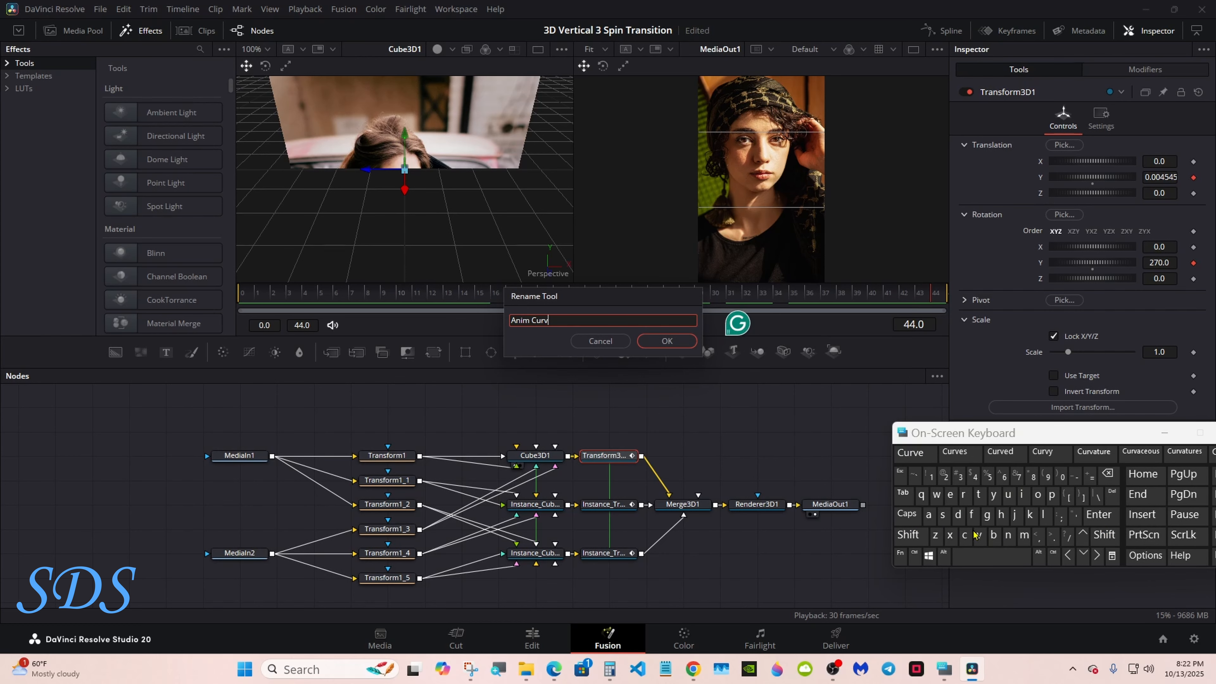
pyautogui.click(957, 454)
pyautogui.click(667, 341)
# - Move the AnimCurves node slightly above the Cube3D1 row and keep the on-screen keyboard clear of it
pyautogui.moveTo(952, 433); pyautogui.dragTo(748, 504)
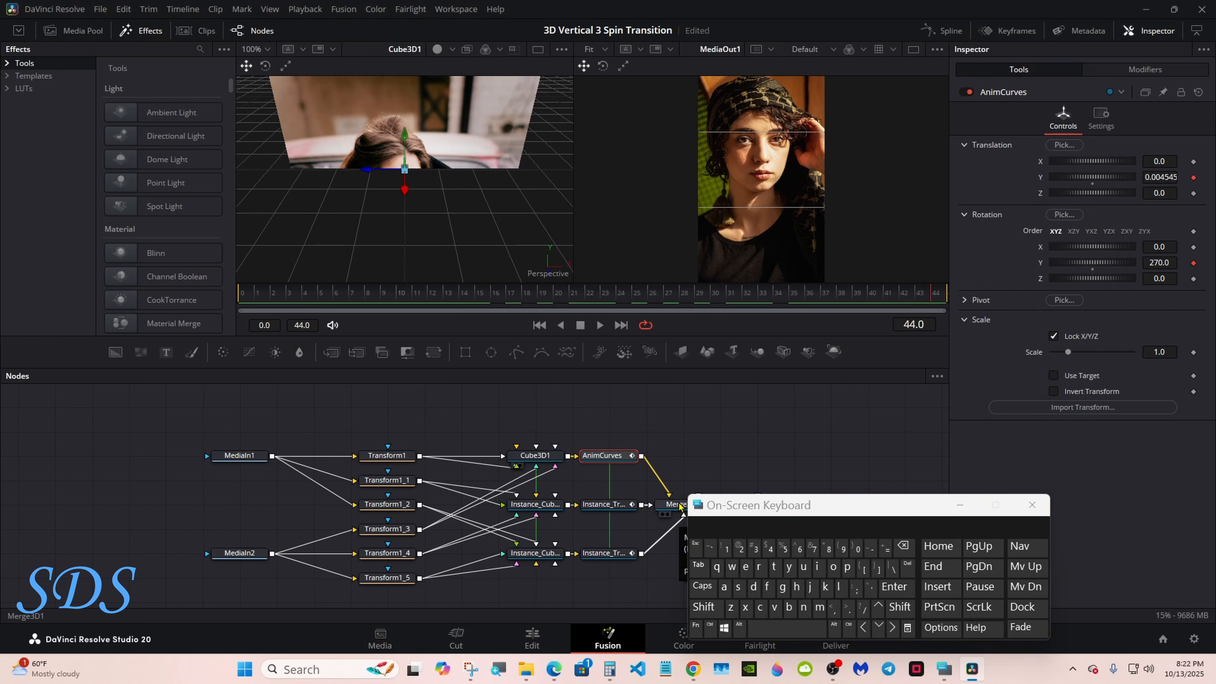
pyautogui.moveTo(612, 461); pyautogui.dragTo(612, 437)
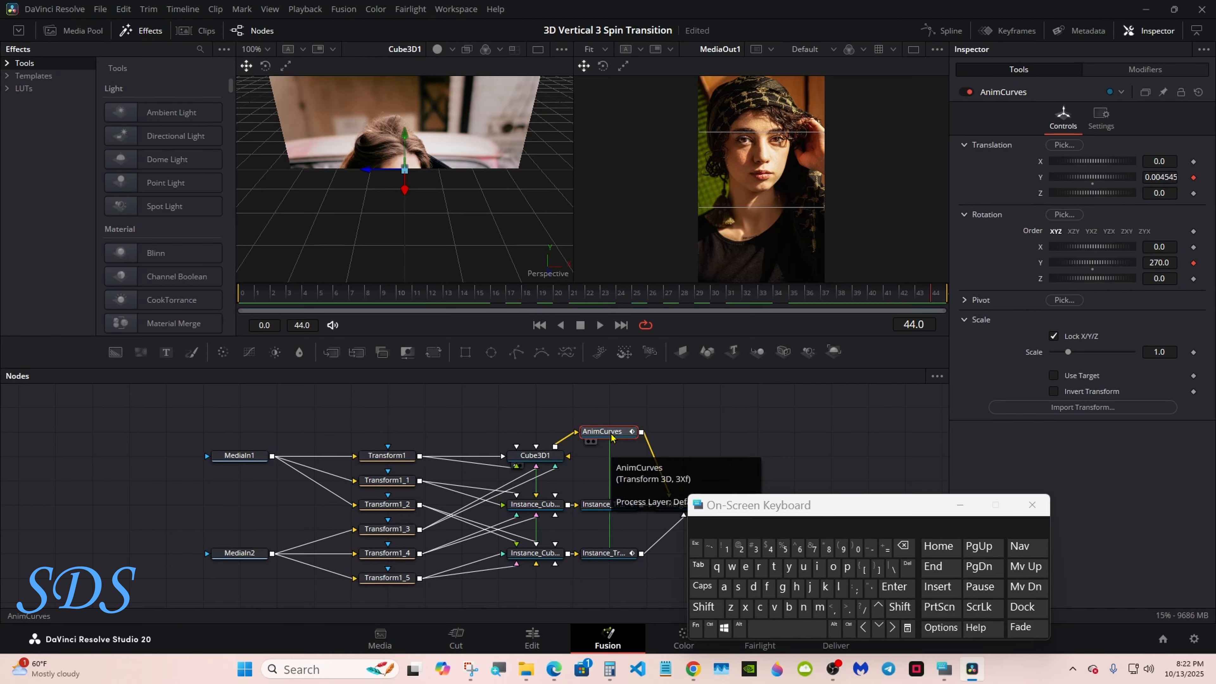
pyautogui.moveTo(746, 504); pyautogui.dragTo(778, 506)
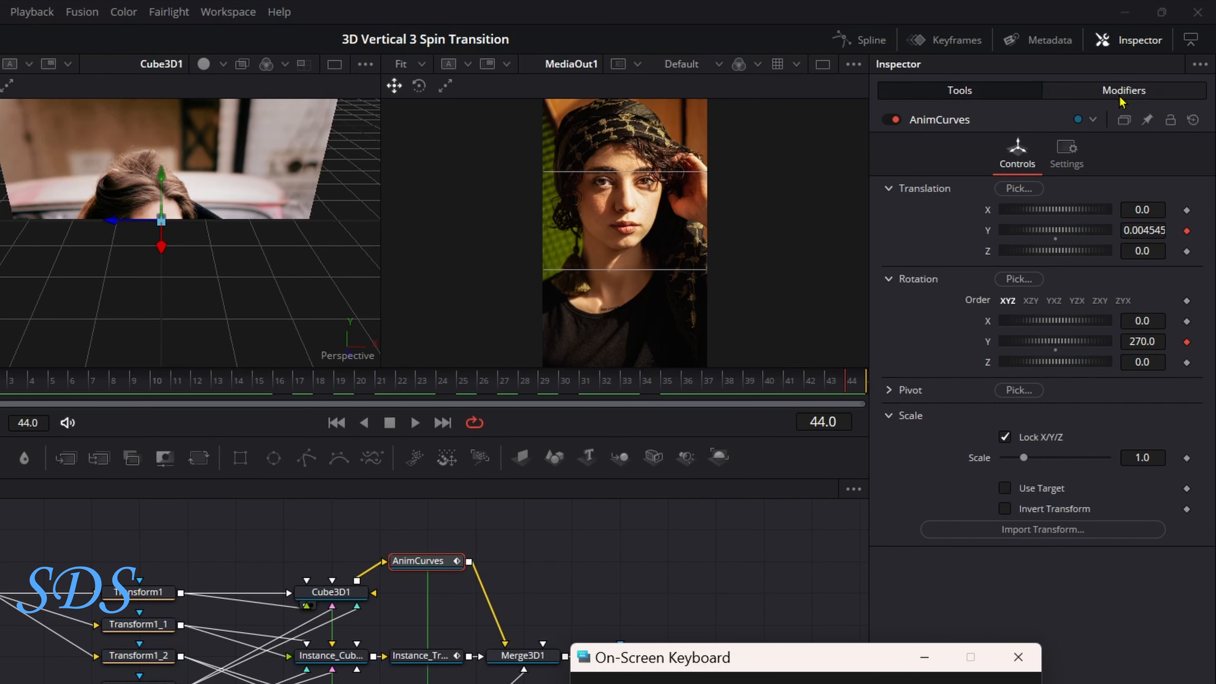
# - Pin the AnimCurves node's Y rotation modifier and show Instance_Transform3D1's Y rotation modifier together with it
pyautogui.click(1122, 102)
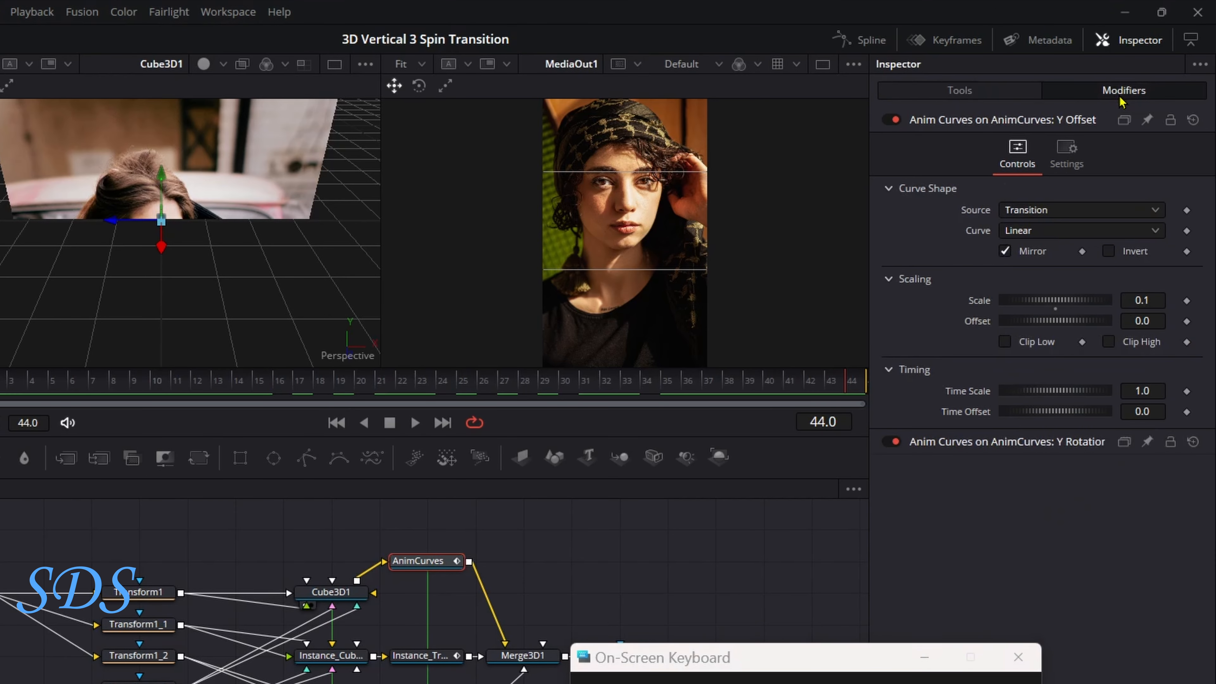
pyautogui.click(1065, 444)
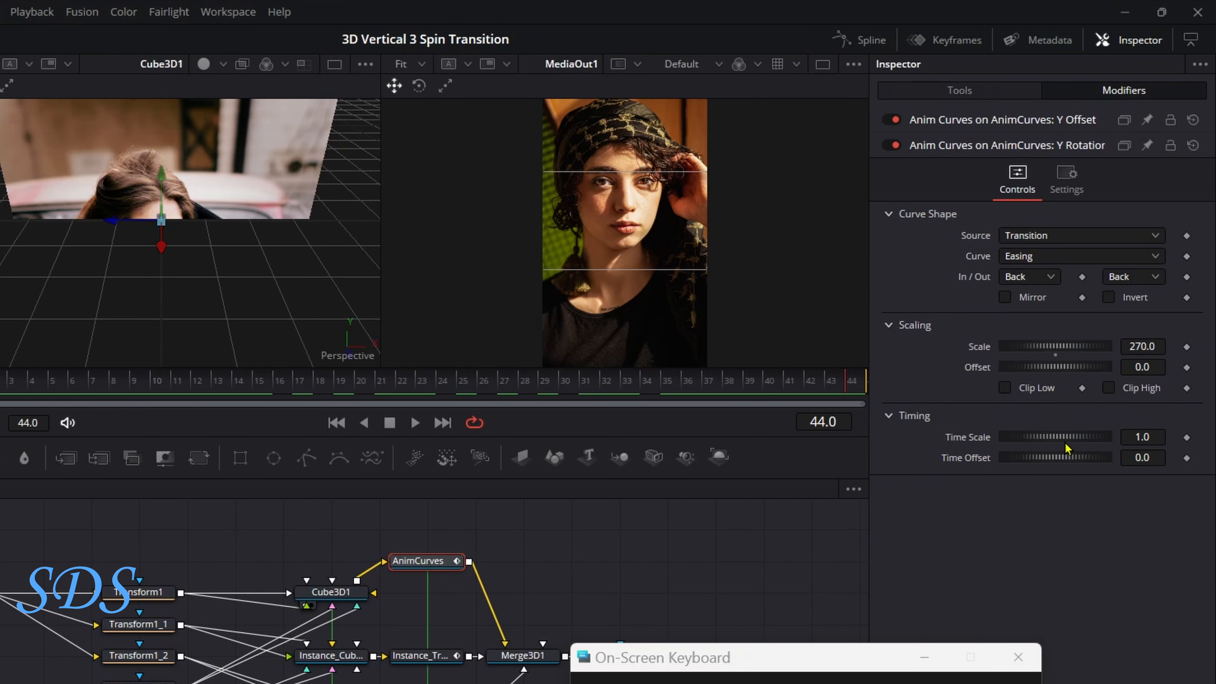
pyautogui.click(1148, 145)
pyautogui.moveTo(701, 657); pyautogui.dragTo(608, 678)
pyautogui.click(422, 657)
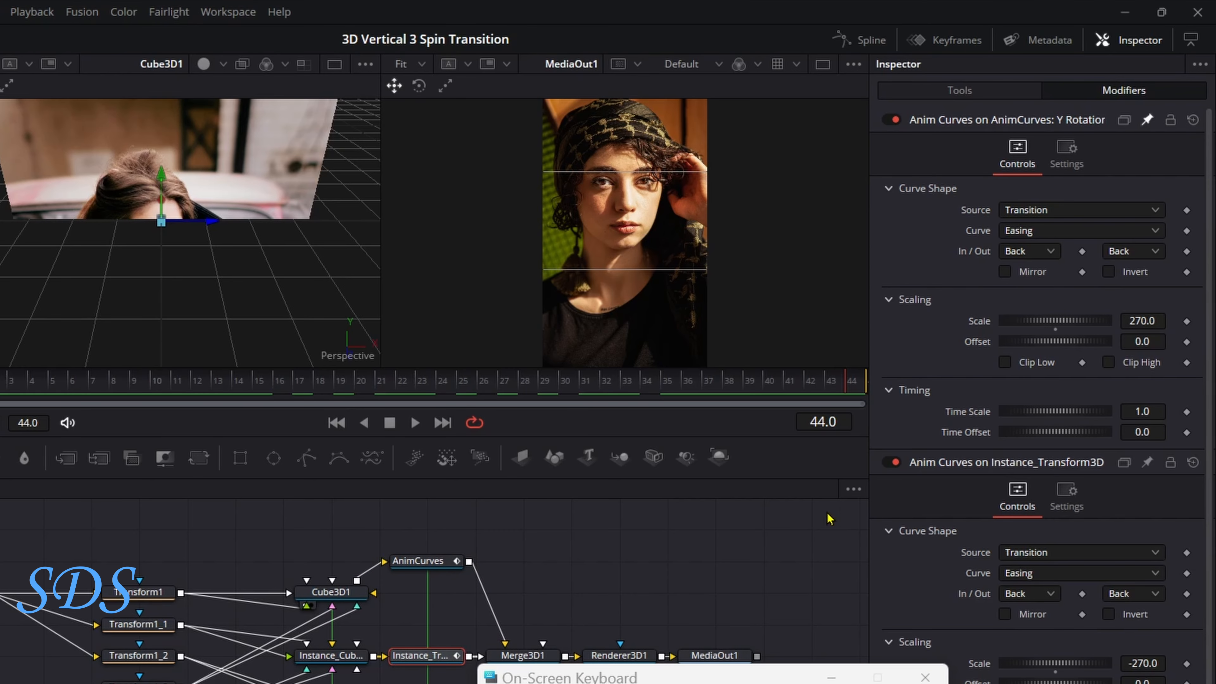
pyautogui.moveTo(751, 671); pyautogui.dragTo(621, 676)
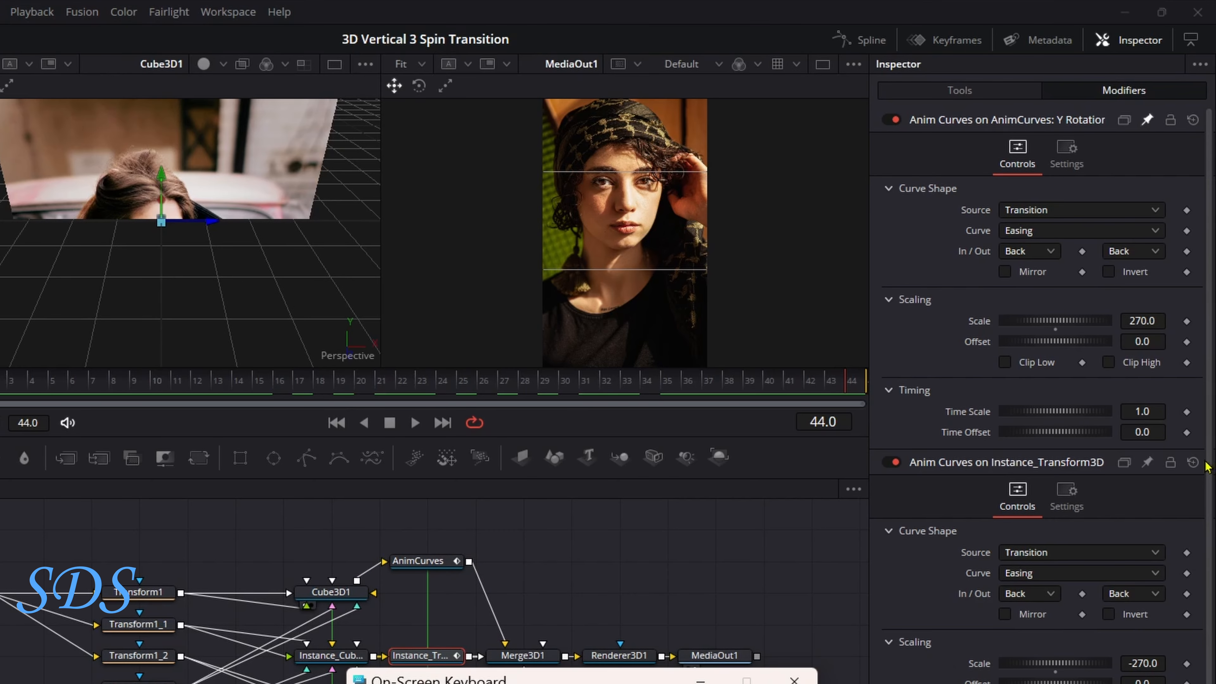
pyautogui.moveTo(1206, 462); pyautogui.dragTo(1211, 516)
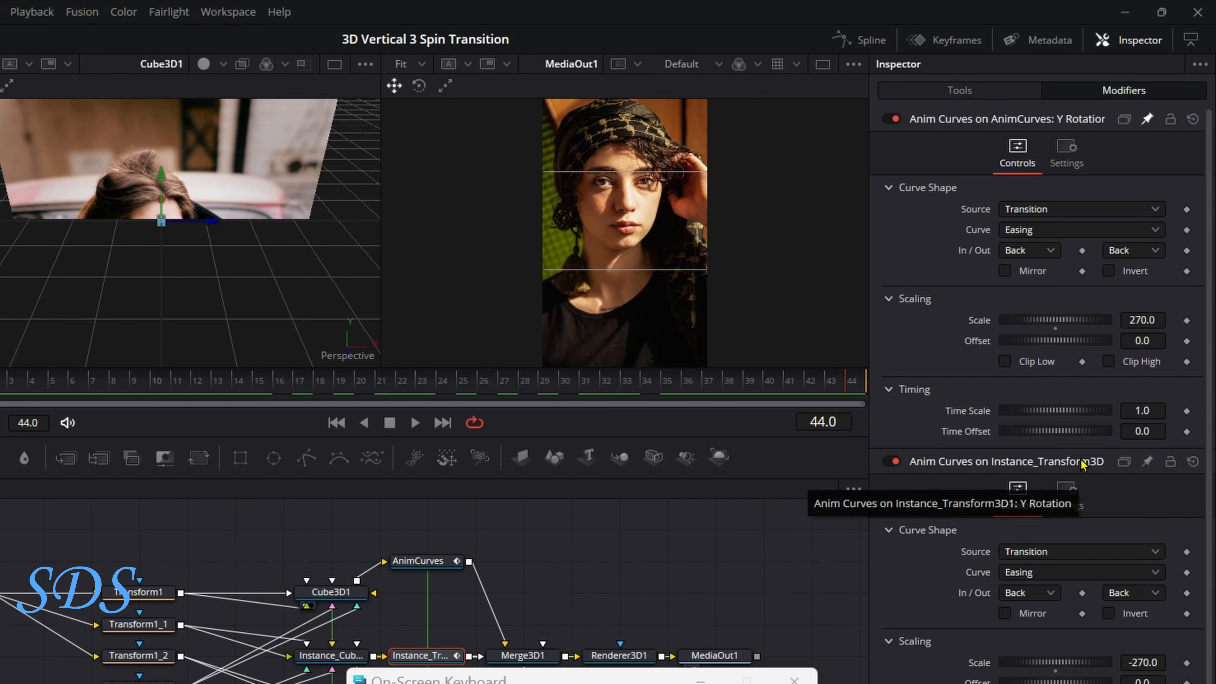
# - Pin the Y rotation modifier of Instance_Transform3D1 in the Inspector
pyautogui.click(1146, 461)
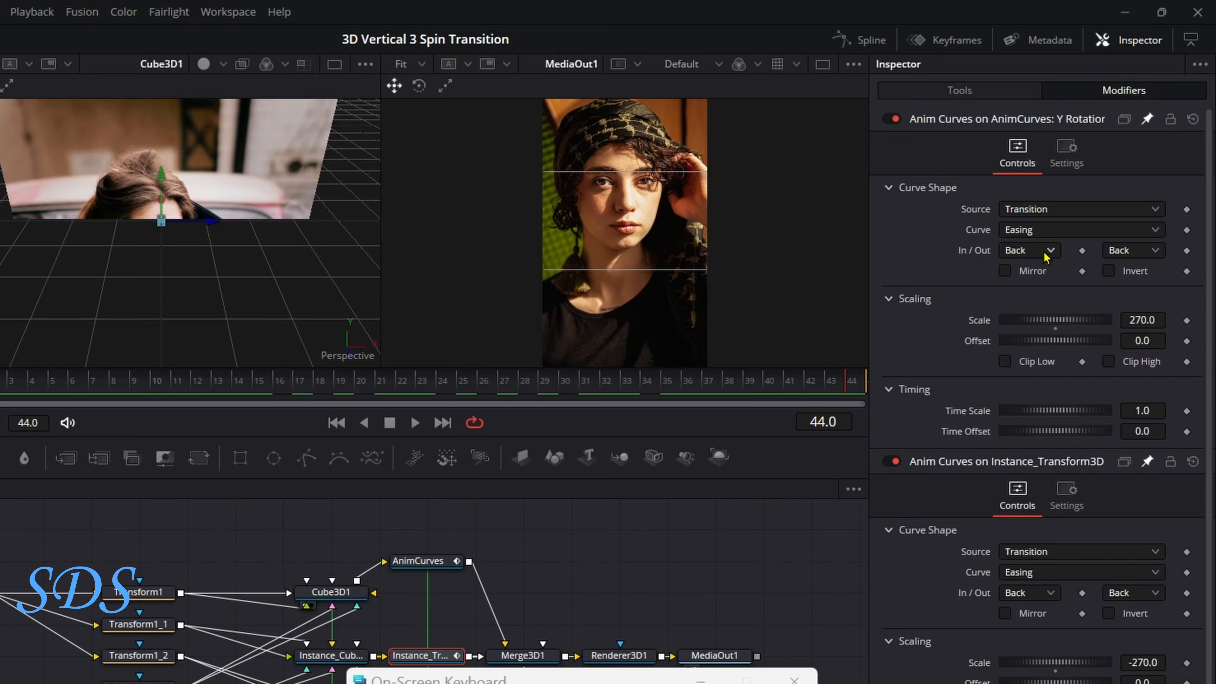
pyautogui.click(1045, 253)
pyautogui.click(1042, 277)
pyautogui.click(1029, 250)
pyautogui.click(1024, 417)
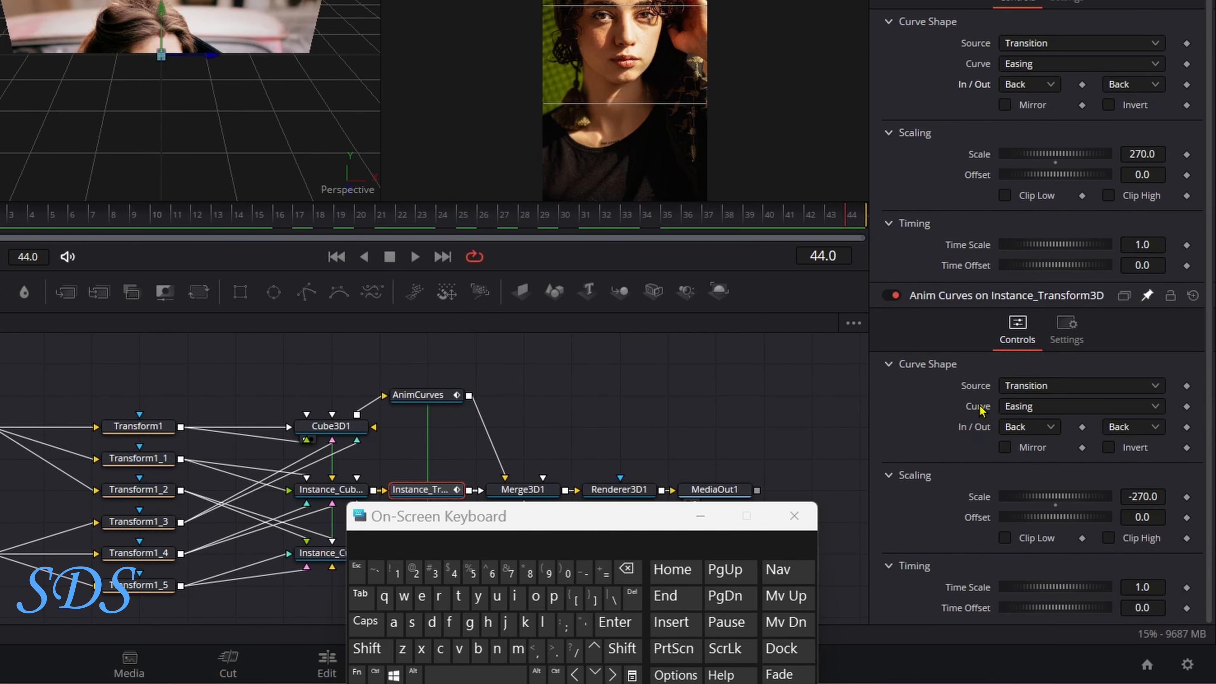
# - Add expressions to the Curve, In and Out settings of Instance_Transform3D1's Y rotation modifier
pyautogui.rightClick(979, 409)
pyautogui.click(1013, 631)
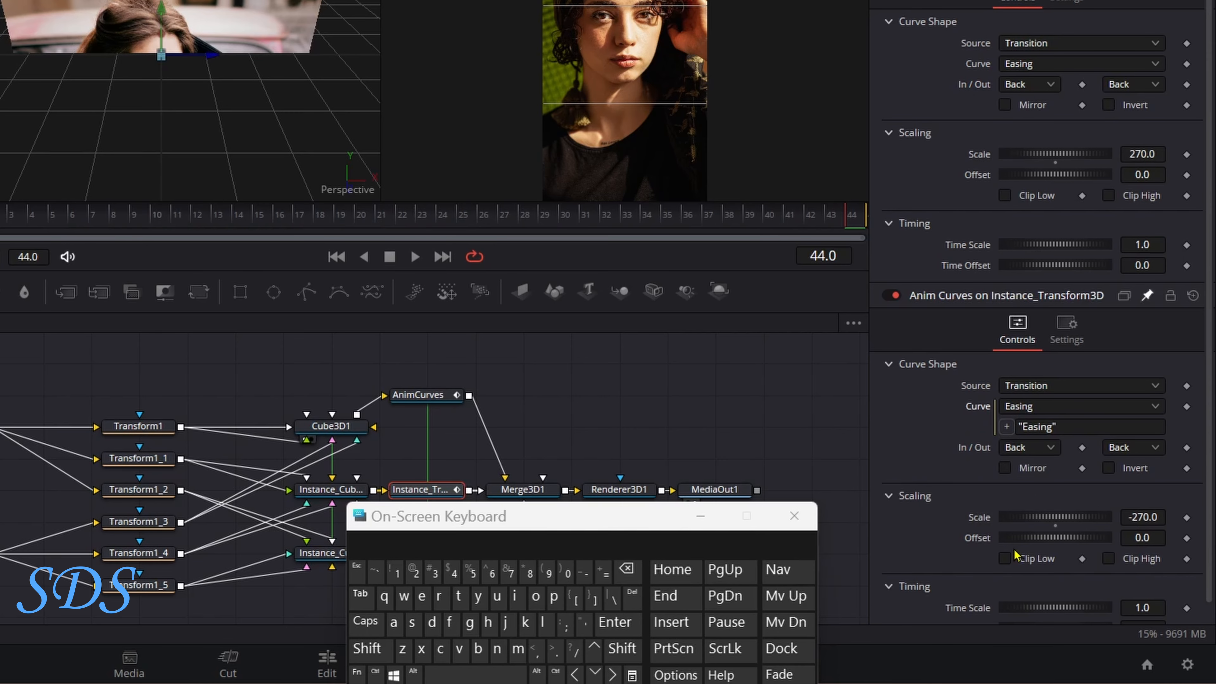
pyautogui.rightClick(1016, 450)
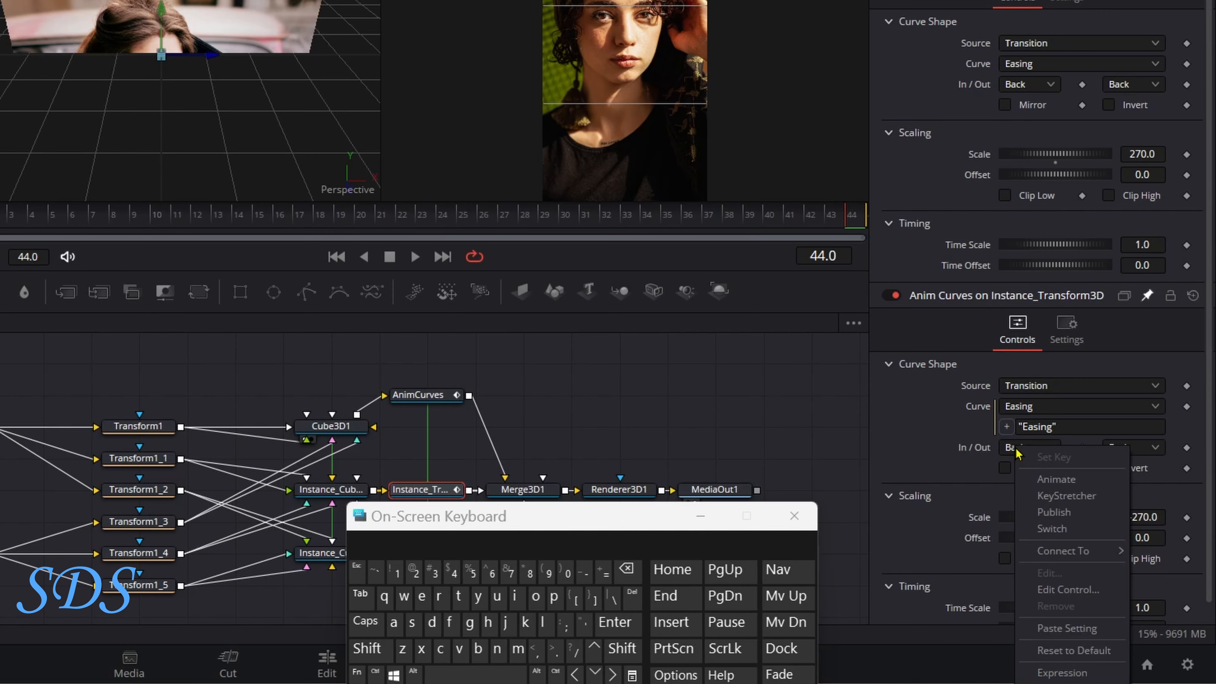
pyautogui.click(1046, 673)
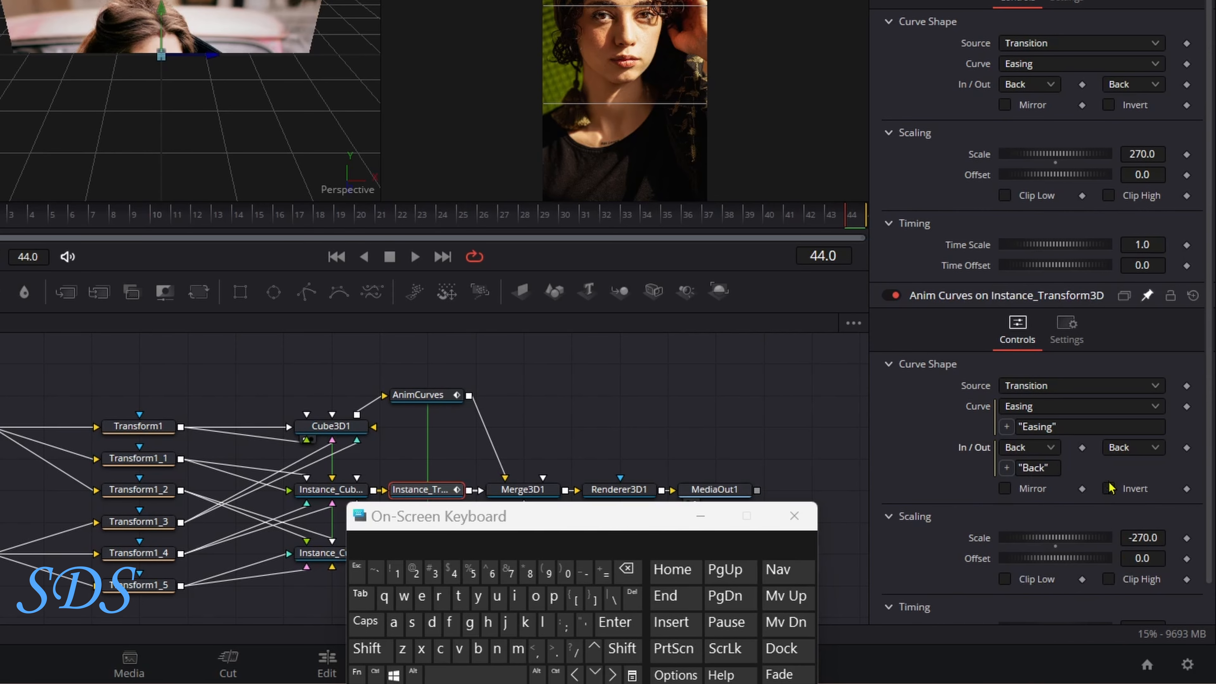
pyautogui.rightClick(1120, 451)
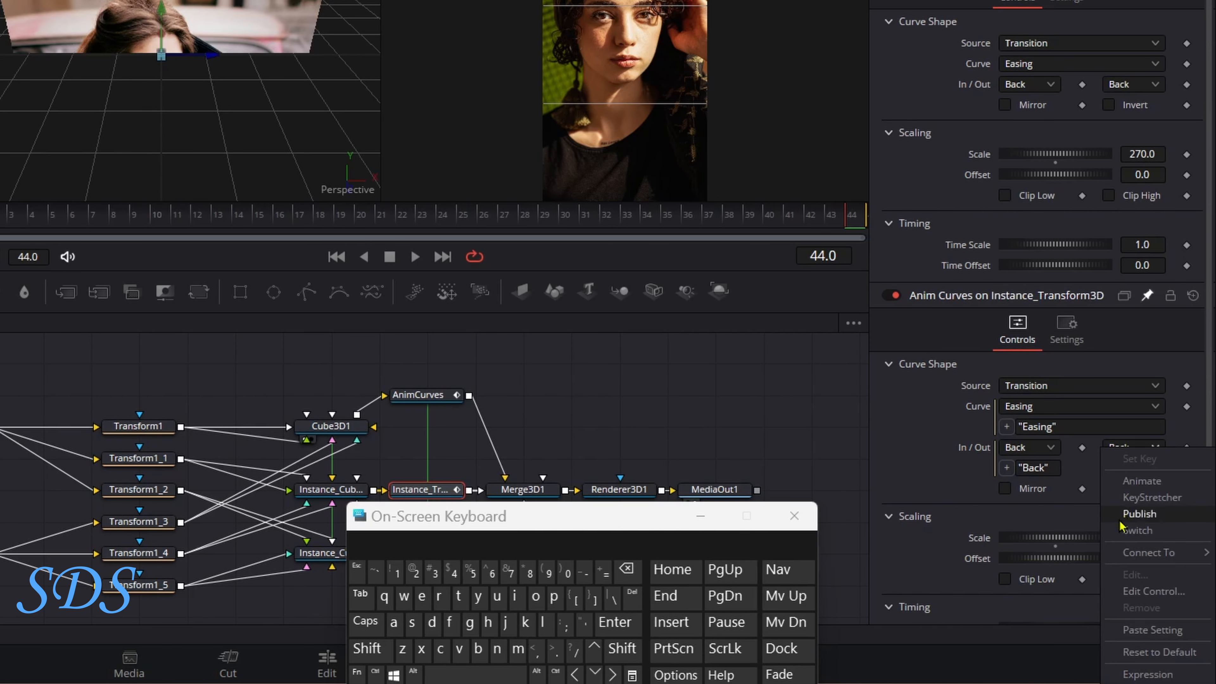
pyautogui.click(1126, 674)
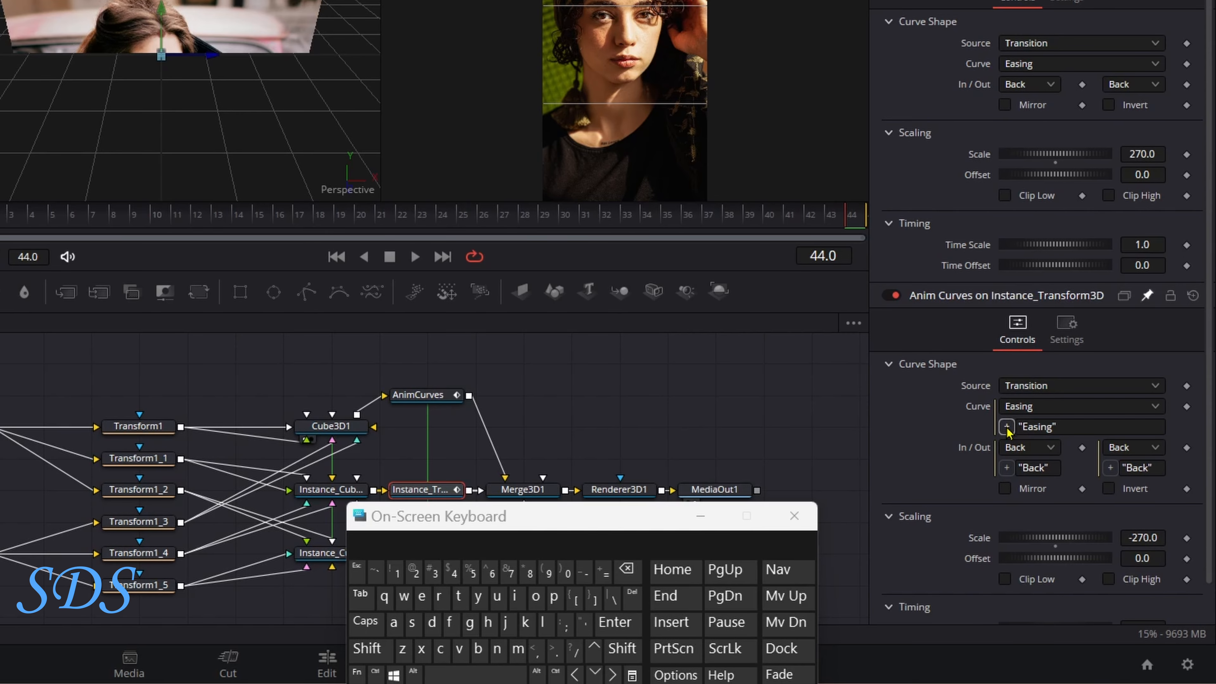
# - Link the Curve, In and Out expressions to the matching settings of the AnimCurves node's Y rotation modifier
pyautogui.moveTo(1007, 428); pyautogui.dragTo(1002, 64)
pyautogui.moveTo(1006, 467); pyautogui.dragTo(1020, 84)
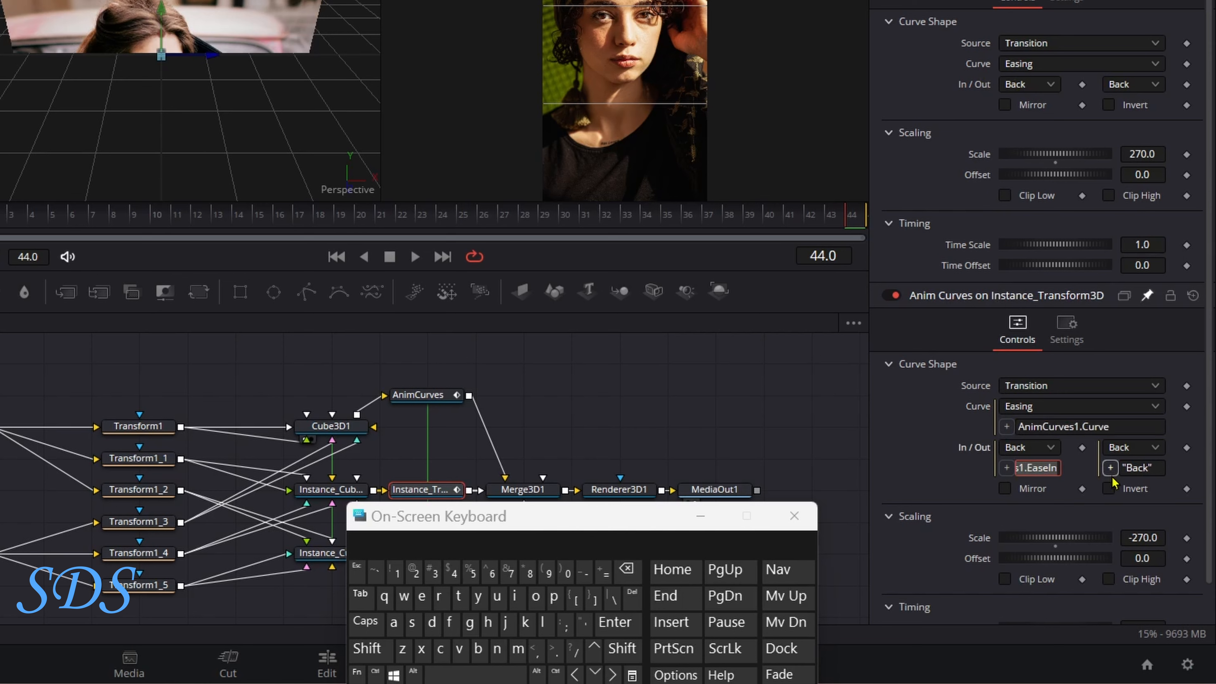
pyautogui.moveTo(1110, 467); pyautogui.dragTo(1121, 90)
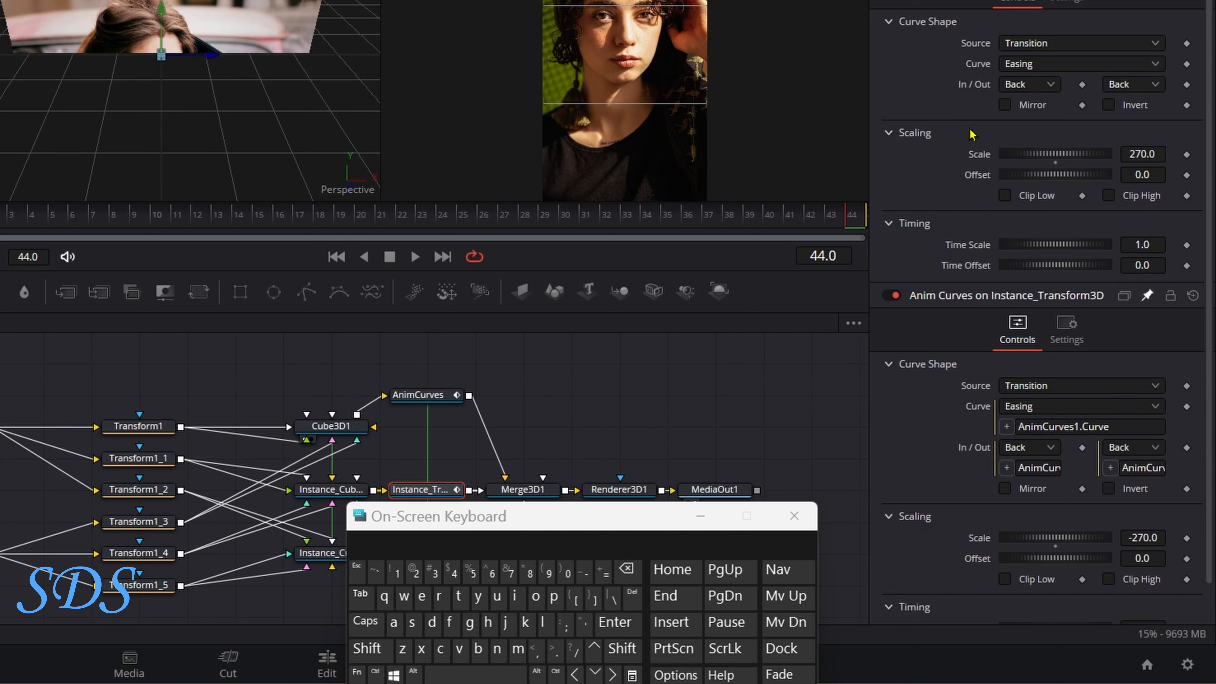
# - Test the link by setting In and Out of the AnimCurves Y rotation modifier to None and returning both to Back
pyautogui.click(1048, 86)
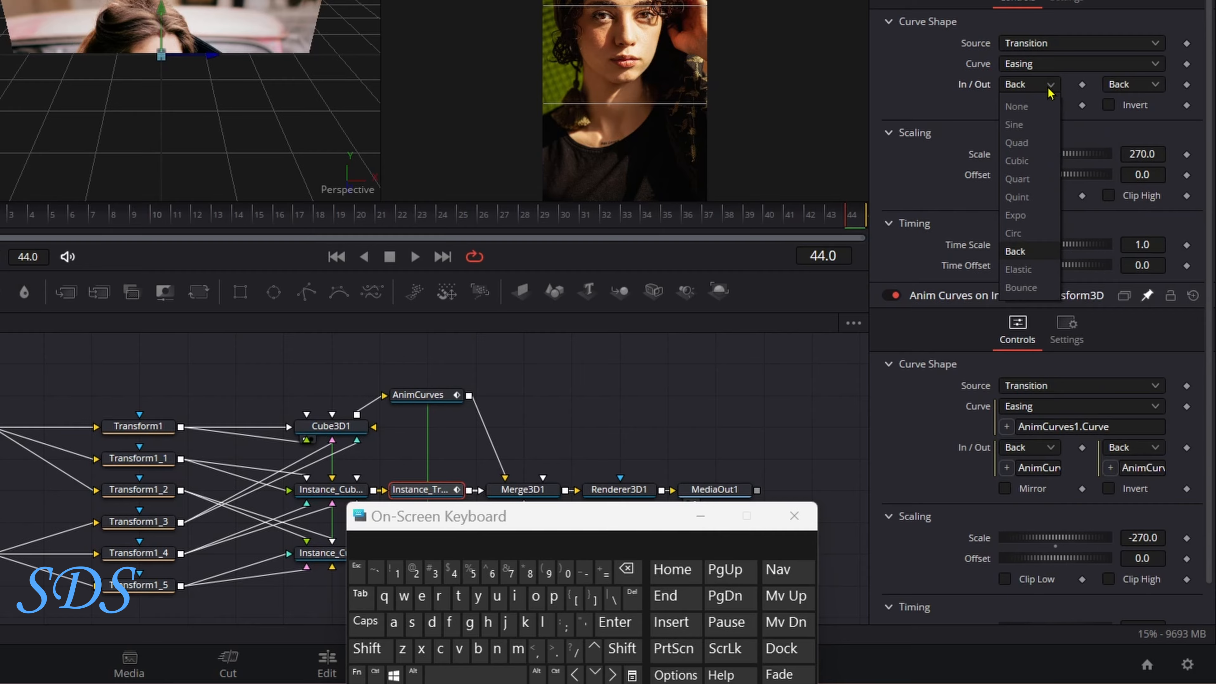
pyautogui.click(1016, 106)
pyautogui.click(1117, 85)
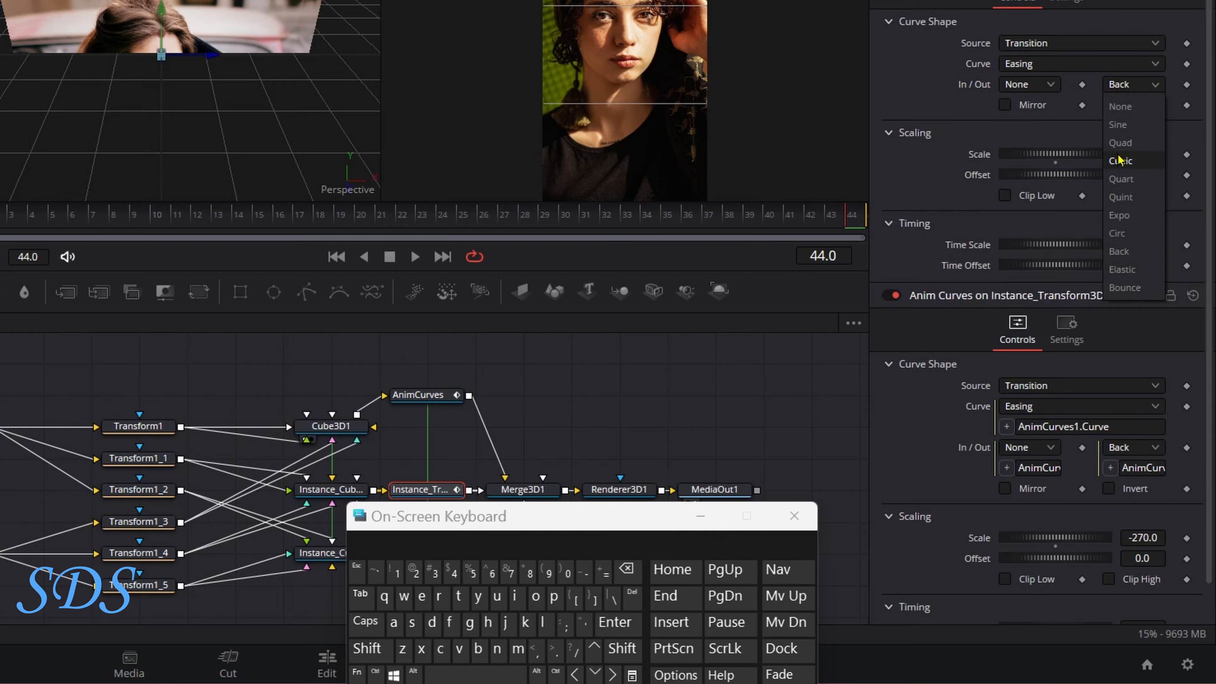
pyautogui.click(1120, 106)
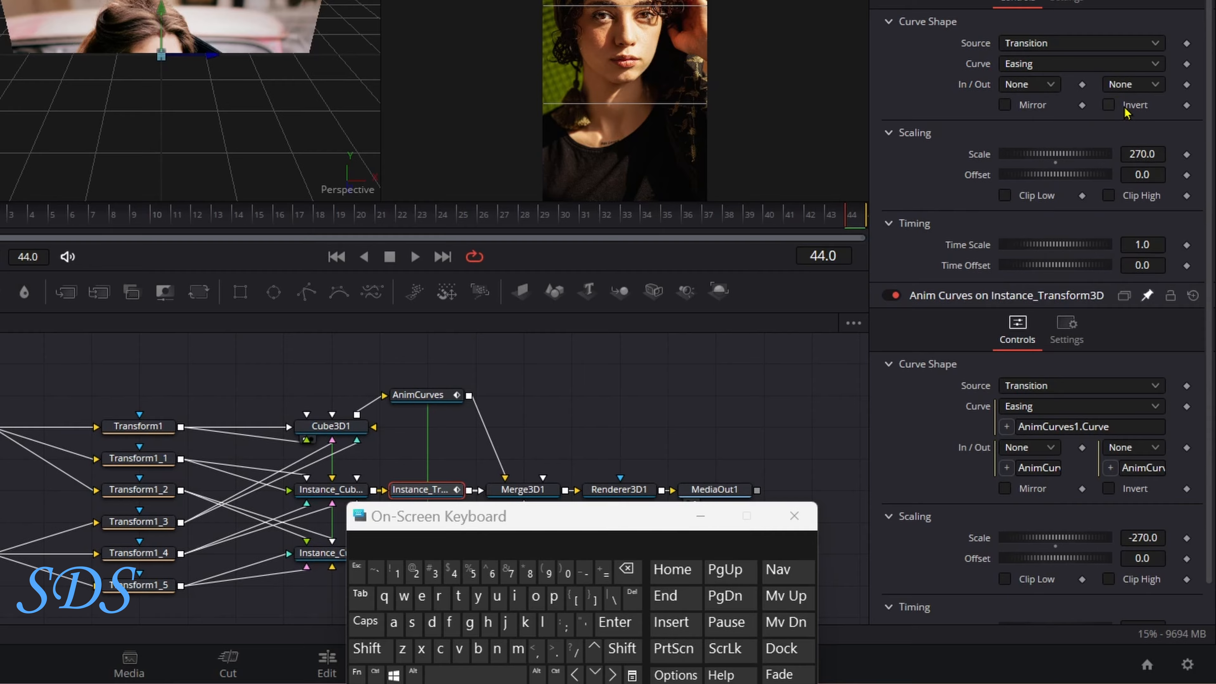
pyautogui.click(1023, 86)
pyautogui.click(1027, 251)
pyautogui.click(1121, 87)
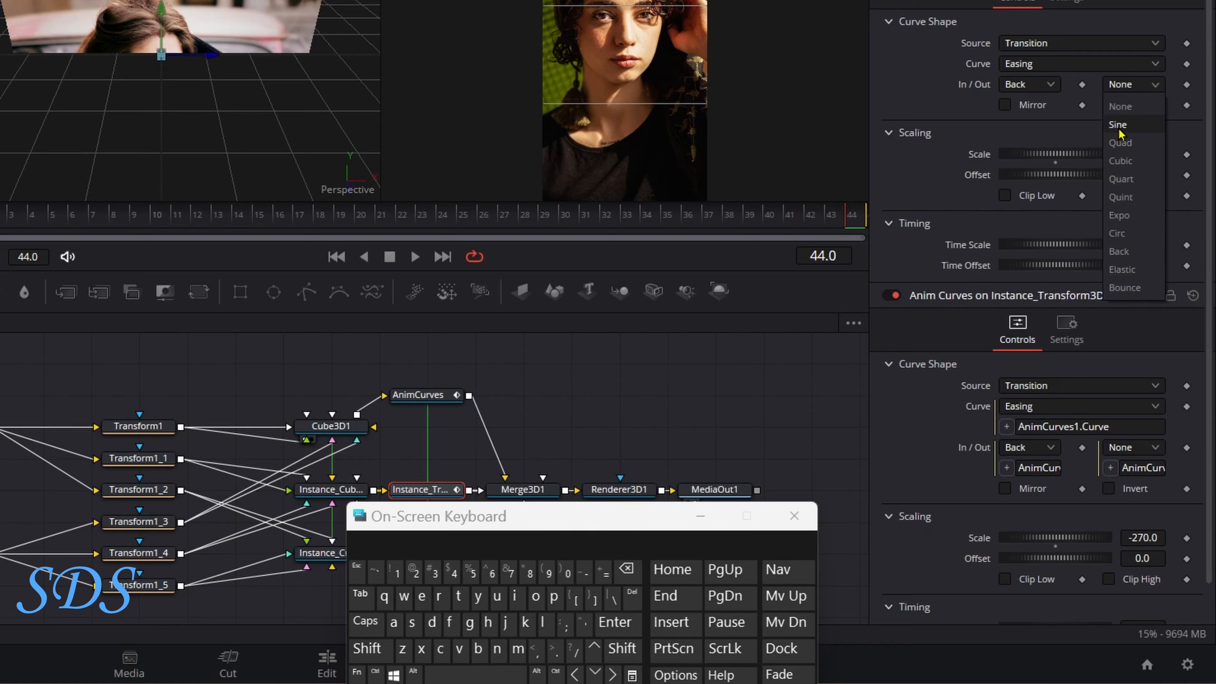
pyautogui.click(1120, 251)
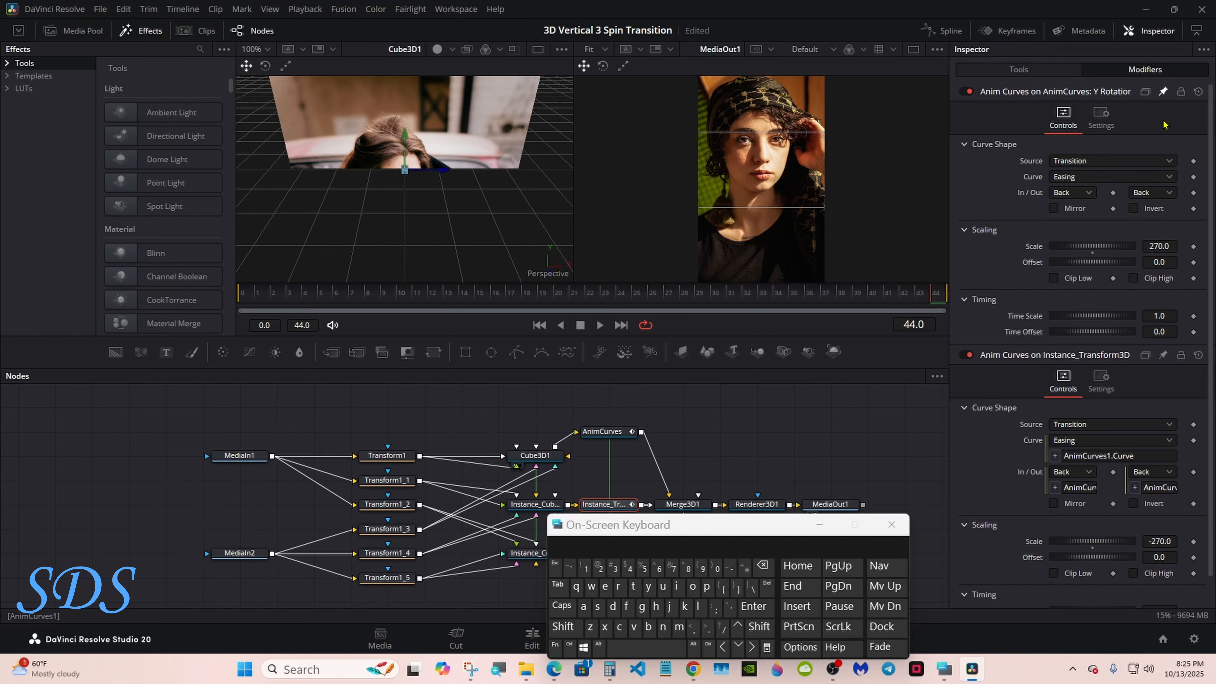
# - Clear the on-screen keyboard from the node rows and move MediaIn1 and MediaIn2 farther from the Transform nodes, level with Transform1_1 and Transform1_4
pyautogui.click(603, 431)
pyautogui.moveTo(618, 527); pyautogui.dragTo(889, 419)
pyautogui.click(736, 425)
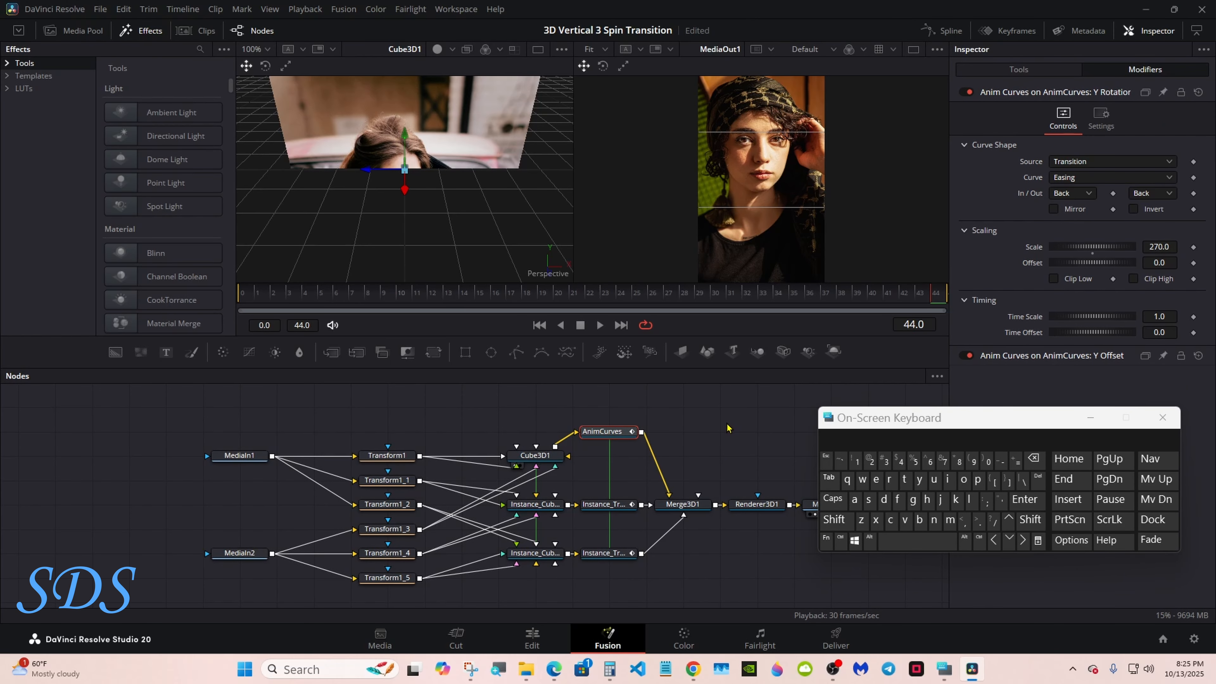
pyautogui.moveTo(240, 455); pyautogui.dragTo(165, 480)
pyautogui.moveTo(253, 557); pyautogui.dragTo(179, 557)
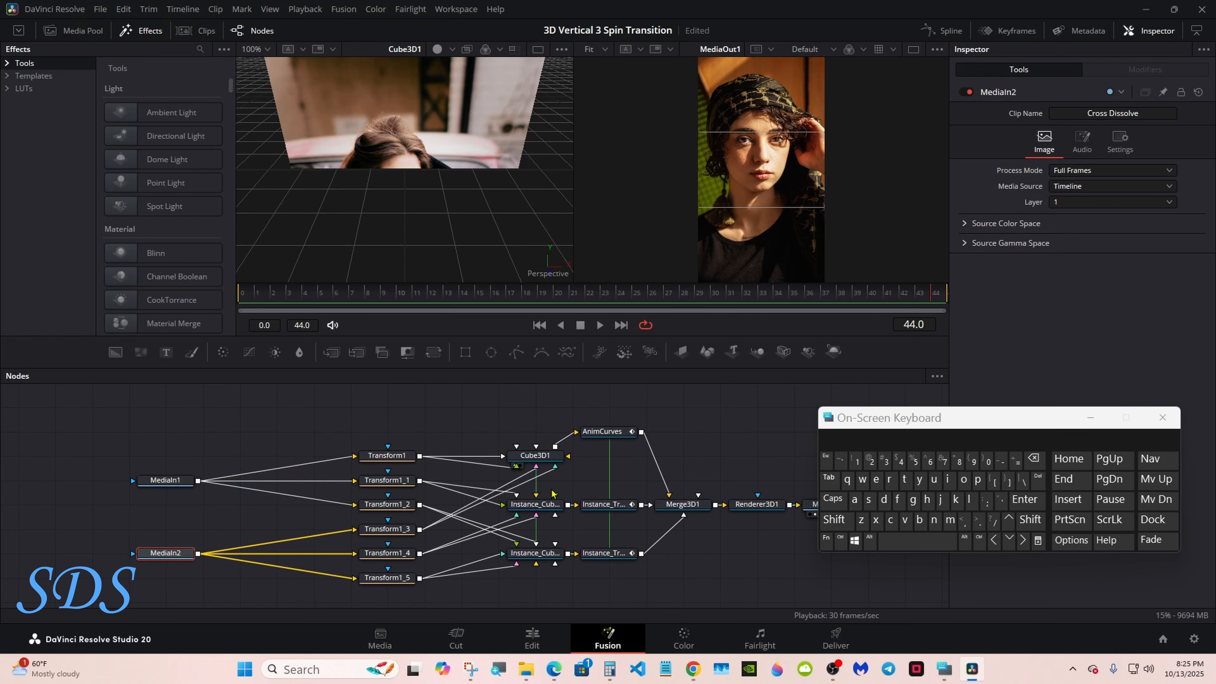
pyautogui.click(745, 470)
# - Insert pipe routers on the MediaIn1 to Transform1_1 and MediaIn2 to Transform1_4 connections
pyautogui.click(870, 540)
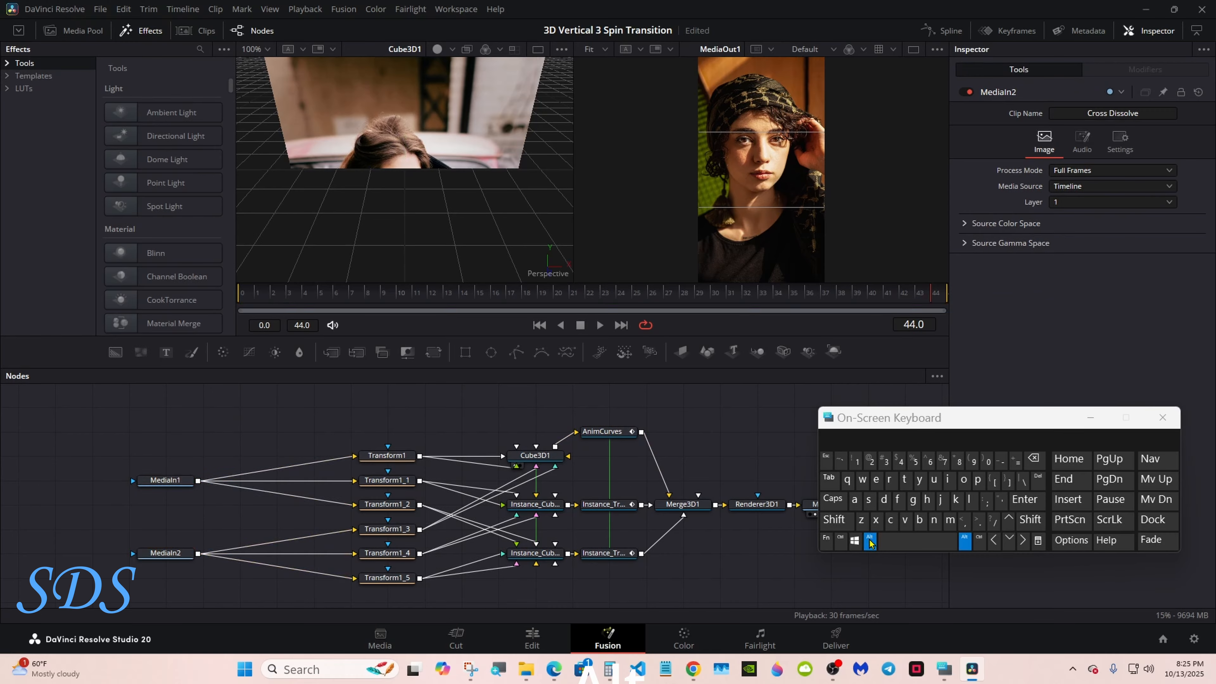
pyautogui.keyDown('alt'); pyautogui.click(277, 481); pyautogui.keyUp('alt')
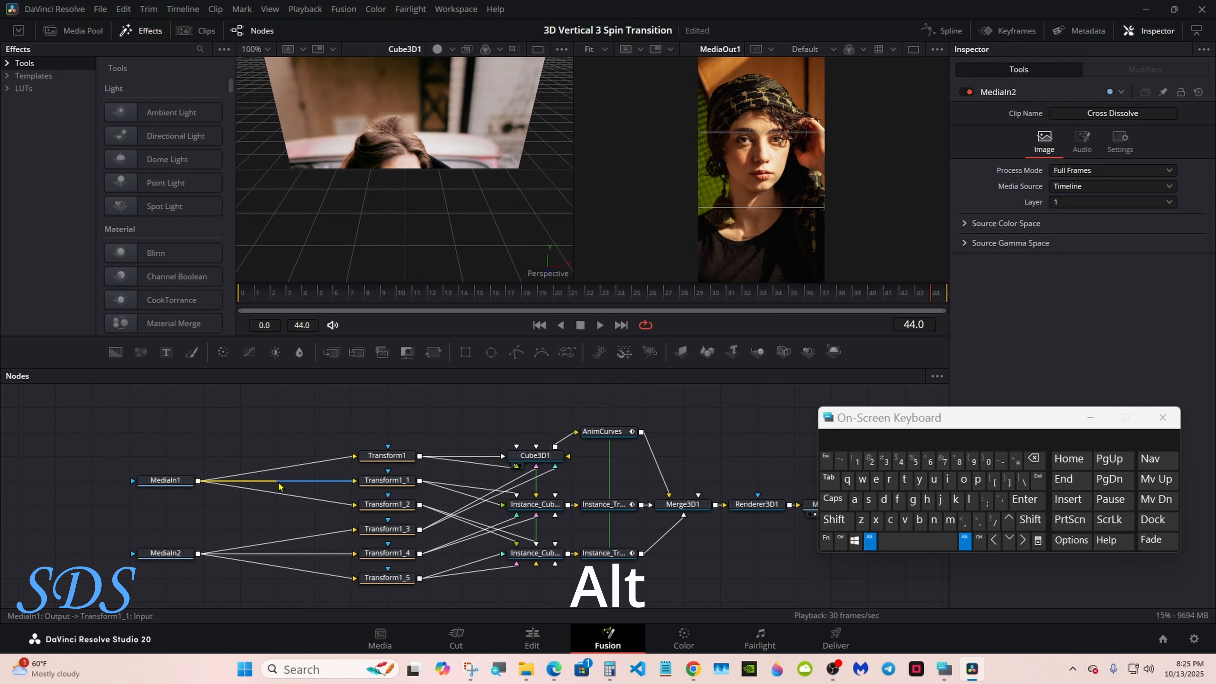
pyautogui.keyDown('alt'); pyautogui.click(277, 556); pyautogui.keyUp('alt')
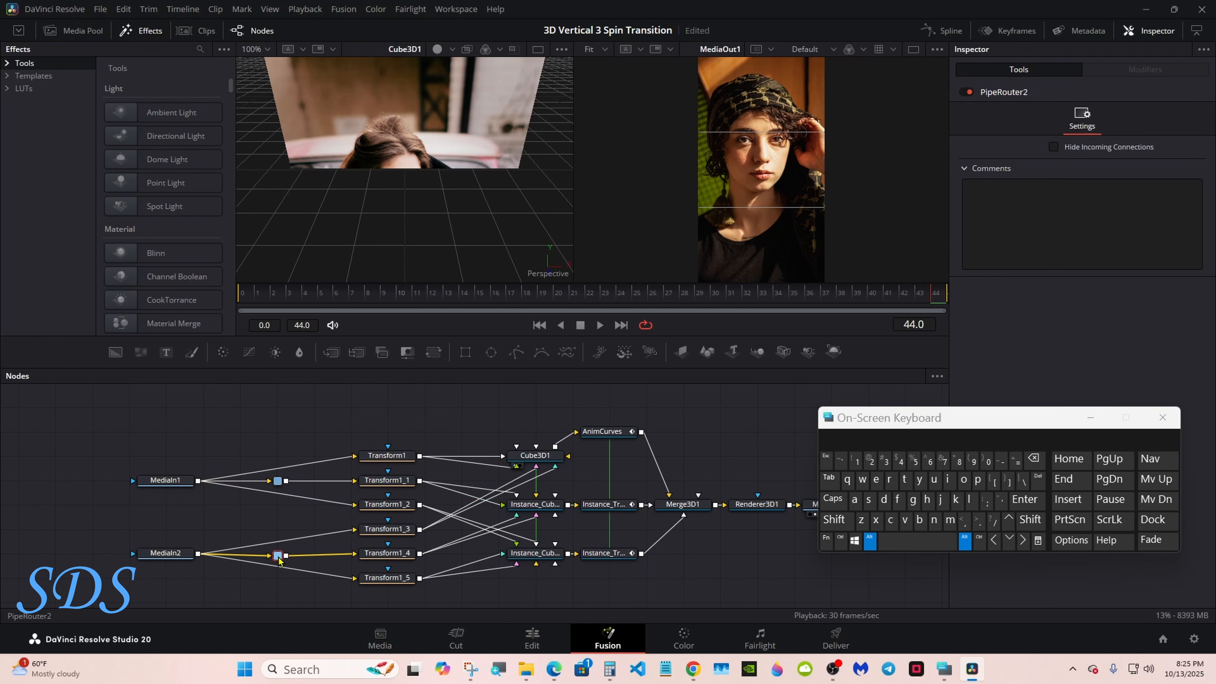
pyautogui.click(870, 542)
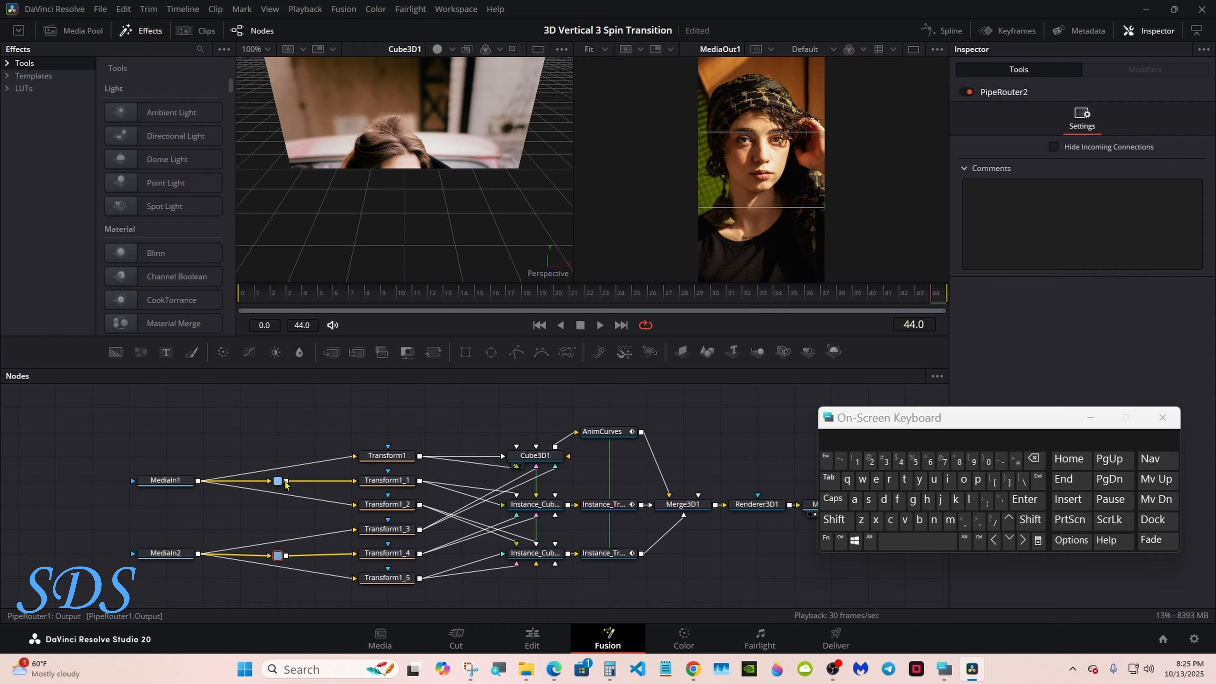
# - Route MediaIn1's and MediaIn2's remaining Transform connections through their pipe routers, and uncover MediaOut1 from behind the on-screen keyboard
pyautogui.moveTo(286, 481); pyautogui.dragTo(354, 506)
pyautogui.moveTo(286, 556); pyautogui.dragTo(354, 579)
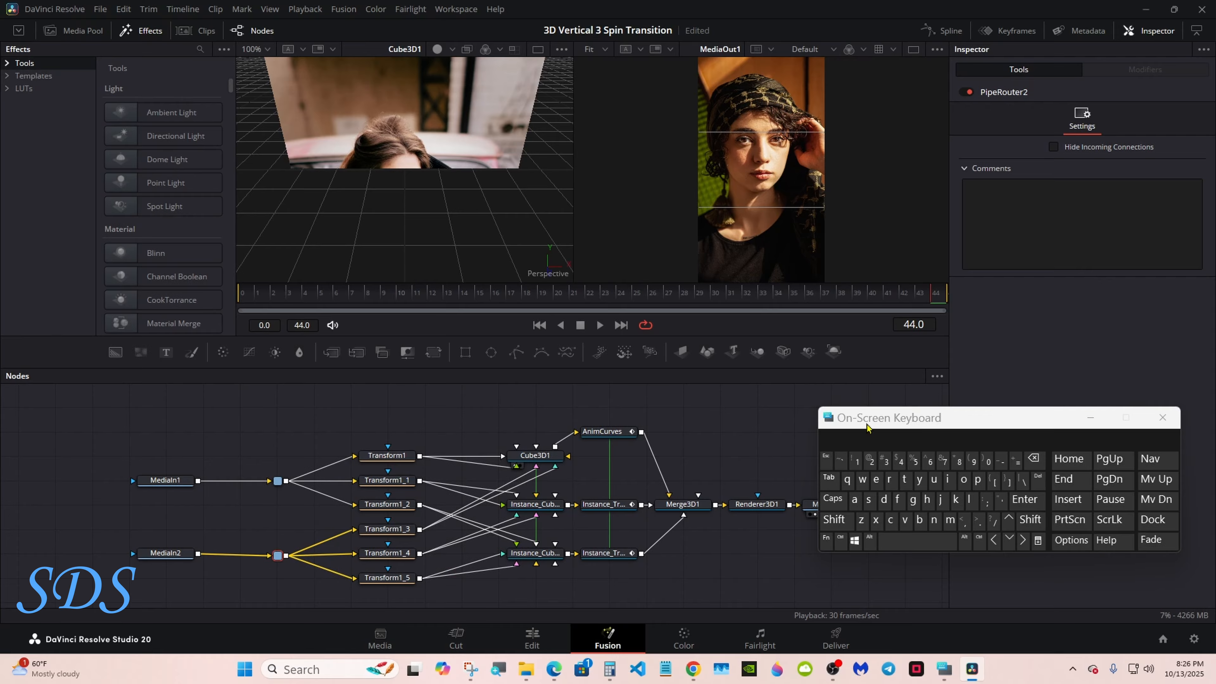
pyautogui.moveTo(866, 423); pyautogui.dragTo(1011, 420)
pyautogui.click(843, 422)
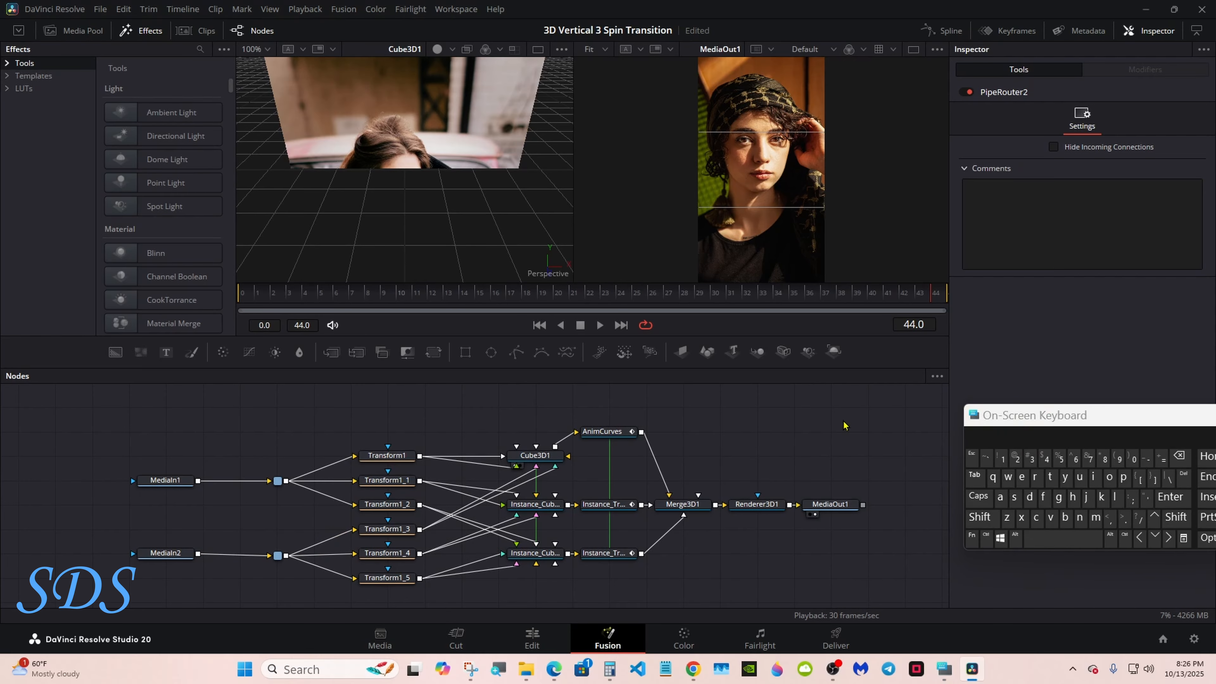
# - Switch to the Edit page and put away the on-screen keyboard
pyautogui.click(535, 642)
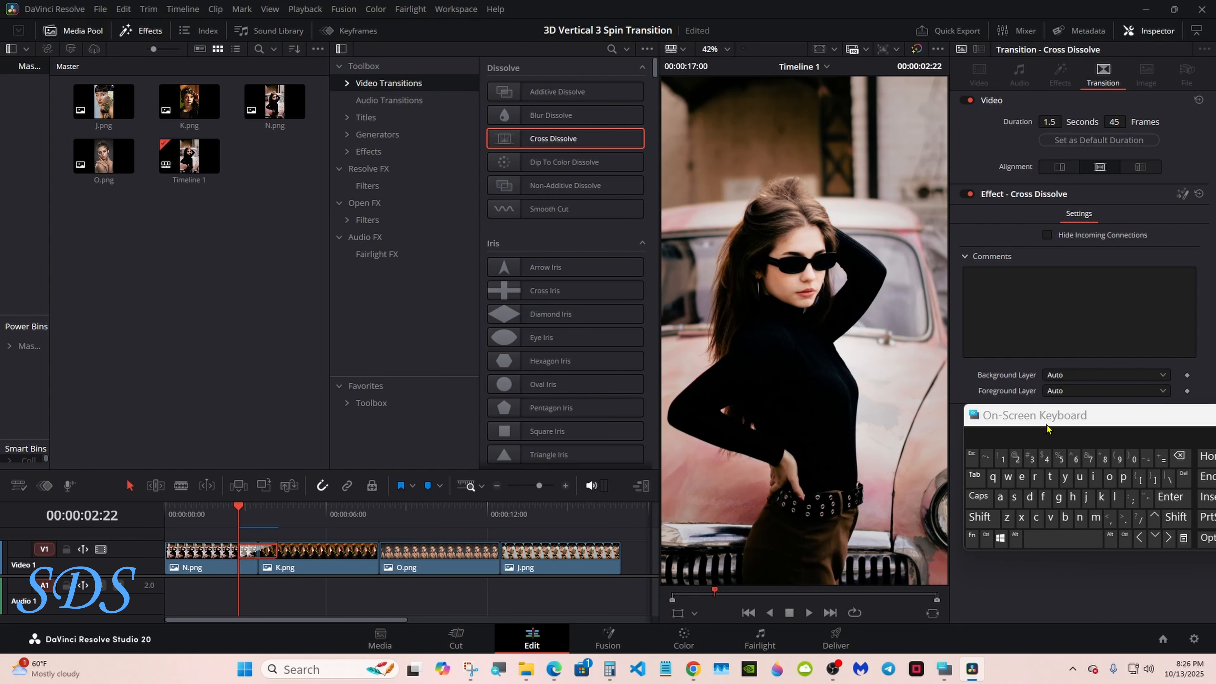
pyautogui.moveTo(1090, 415); pyautogui.dragTo(980, 440)
pyautogui.click(1126, 440)
# - Play the transition on the timeline from 00:00:02:10, scrub across it and finish at 00:00:03:06
pyautogui.click(228, 507)
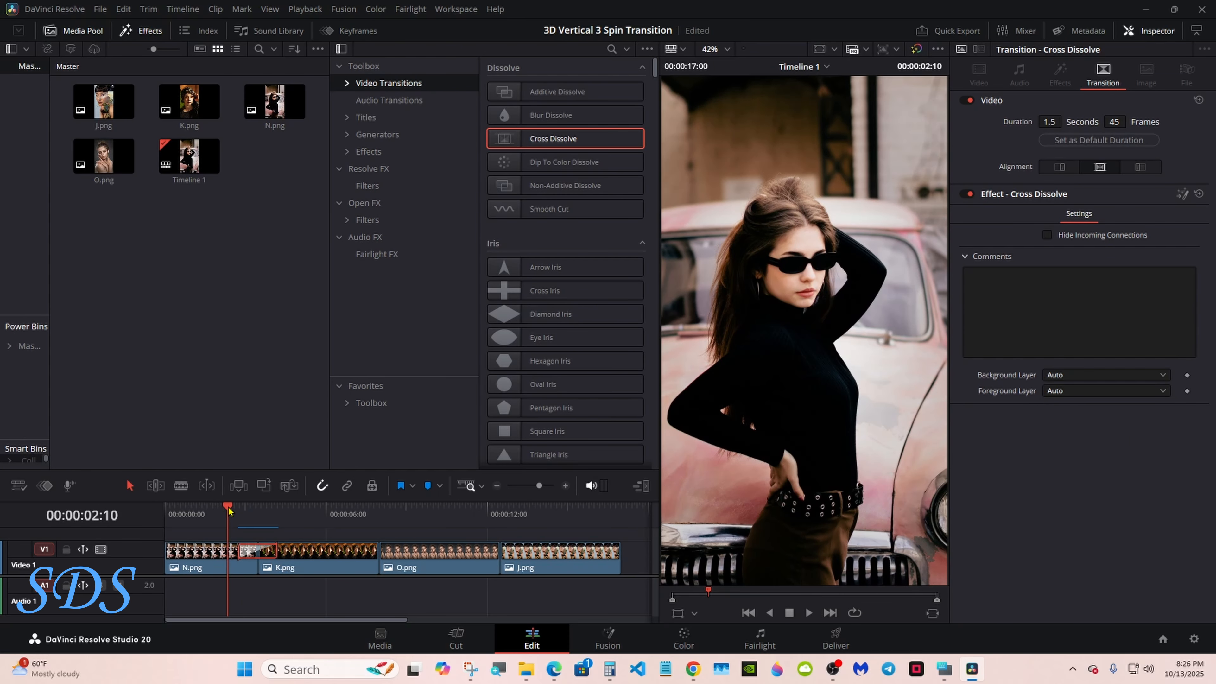
pyautogui.click(808, 615)
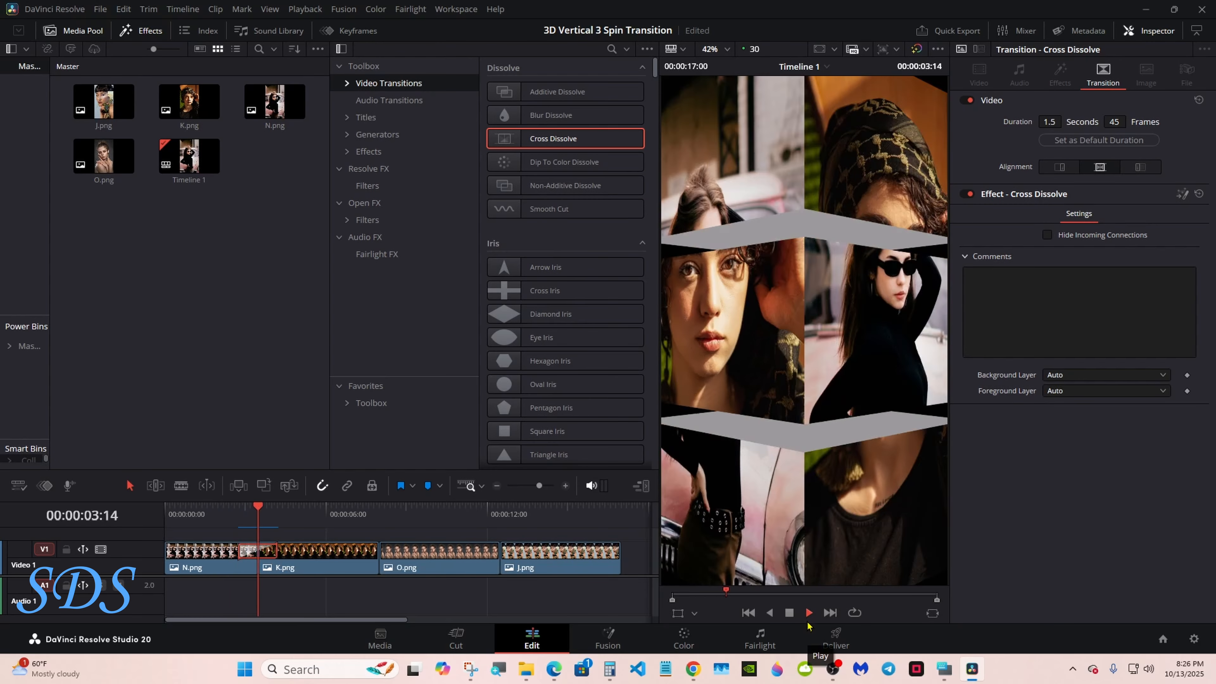
pyautogui.click(791, 613)
pyautogui.moveTo(213, 522); pyautogui.dragTo(277, 526)
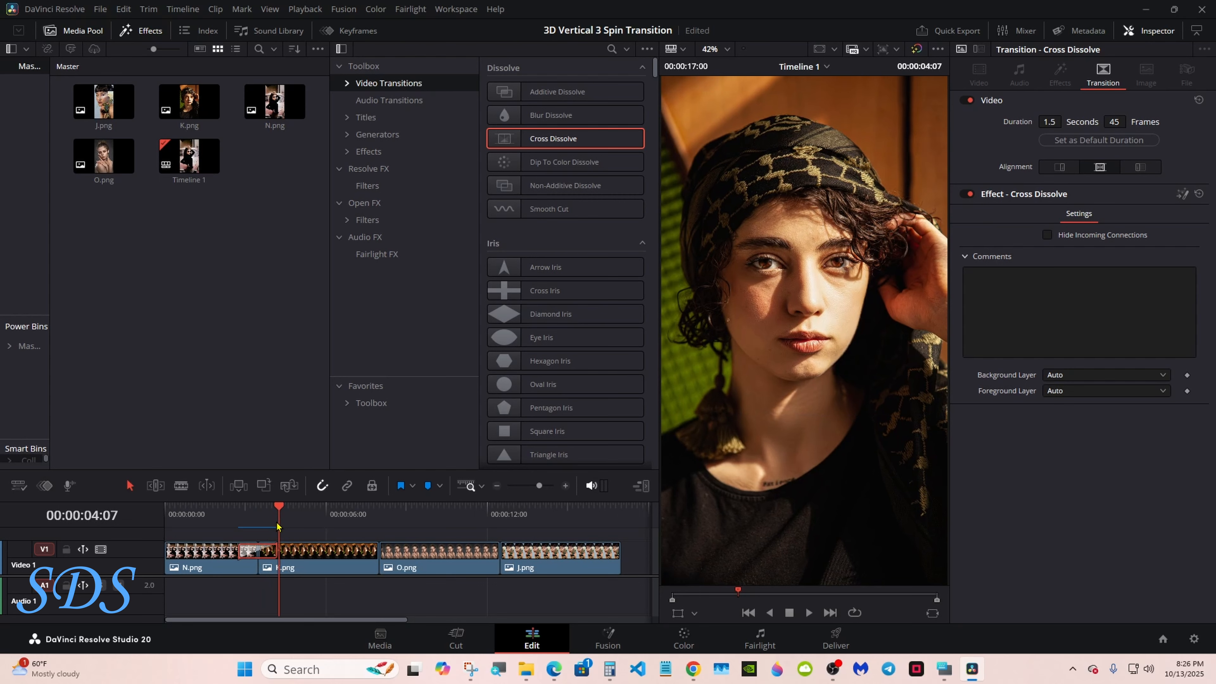
pyautogui.moveTo(267, 524)
pyautogui.mouseDown()
pyautogui.moveTo(240, 520)
pyautogui.moveTo(280, 522)
pyautogui.moveTo(251, 517)
pyautogui.mouseUp()
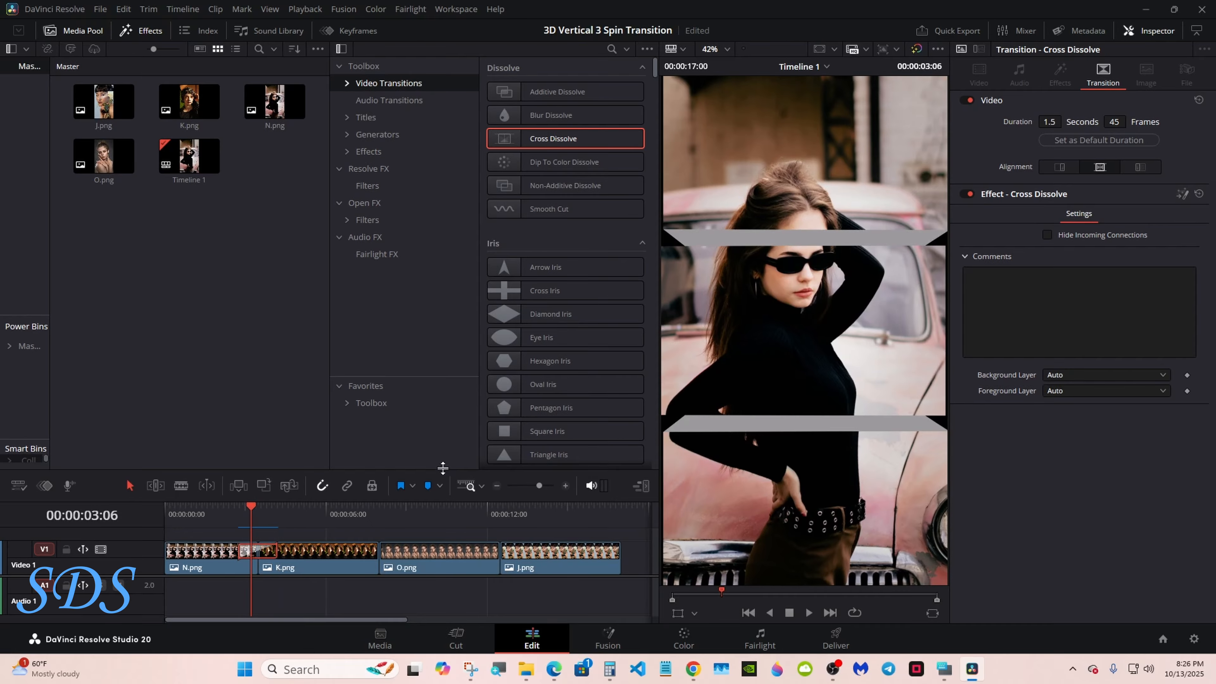
# - Return to the Fusion page and select every node from the pipe routers through Renderer3D1, leaving out MediaIn1, MediaIn2 and MediaOut1
pyautogui.hotkey('shift', '5')
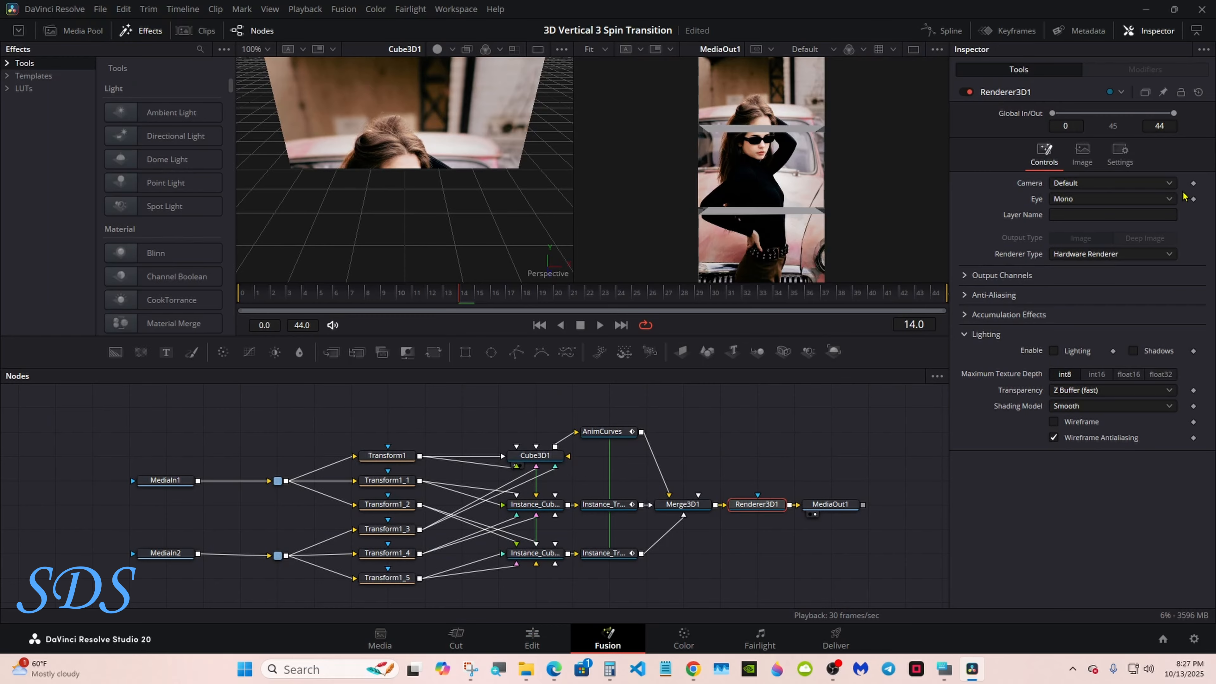
pyautogui.click(848, 428)
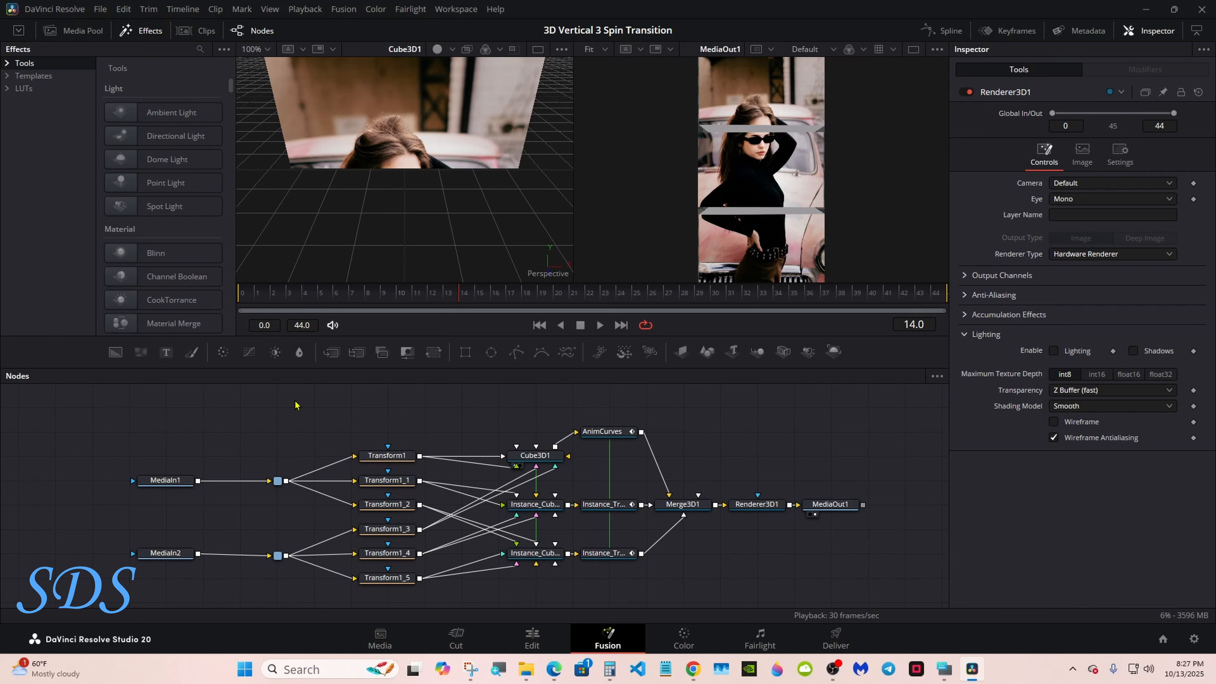
pyautogui.moveTo(257, 391); pyautogui.dragTo(769, 592)
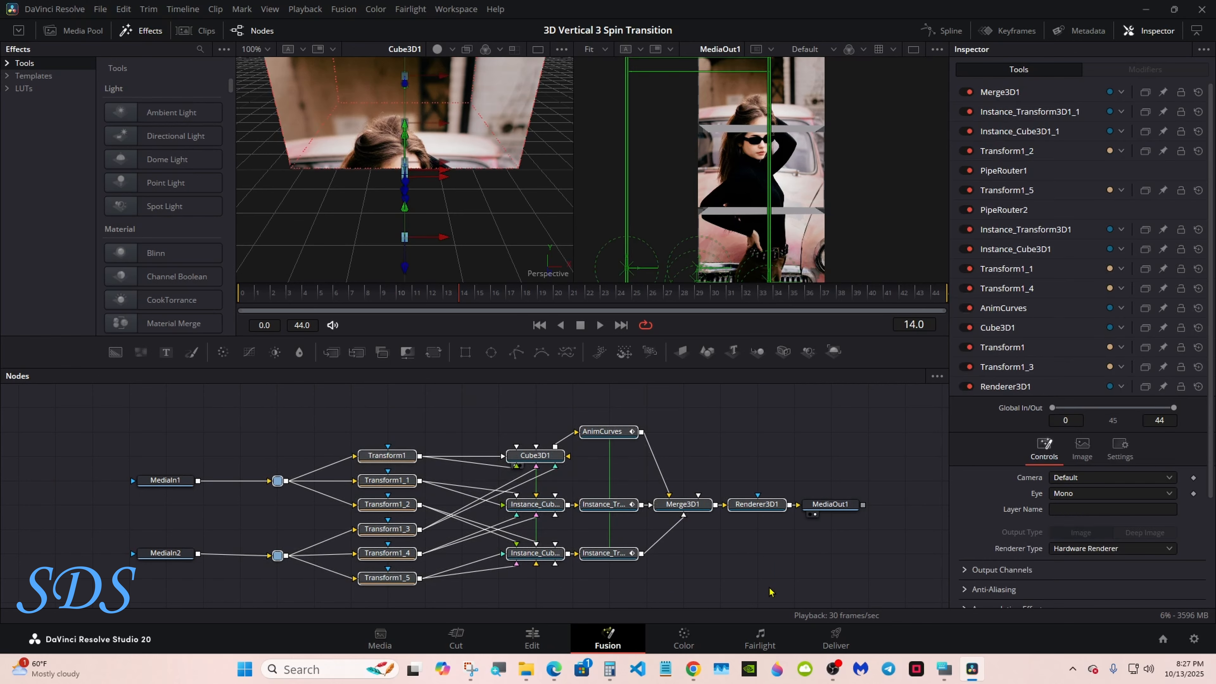
pyautogui.moveTo(266, 390); pyautogui.dragTo(755, 591)
pyautogui.click(755, 590)
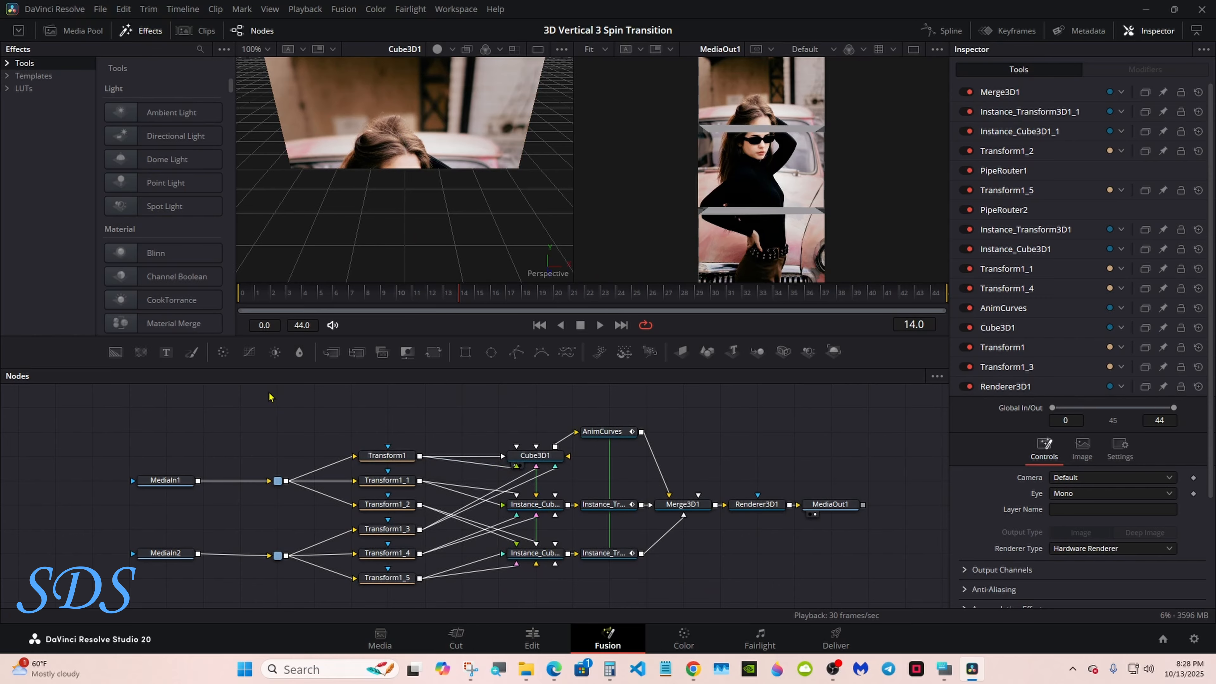
pyautogui.moveTo(268, 394); pyautogui.dragTo(743, 586)
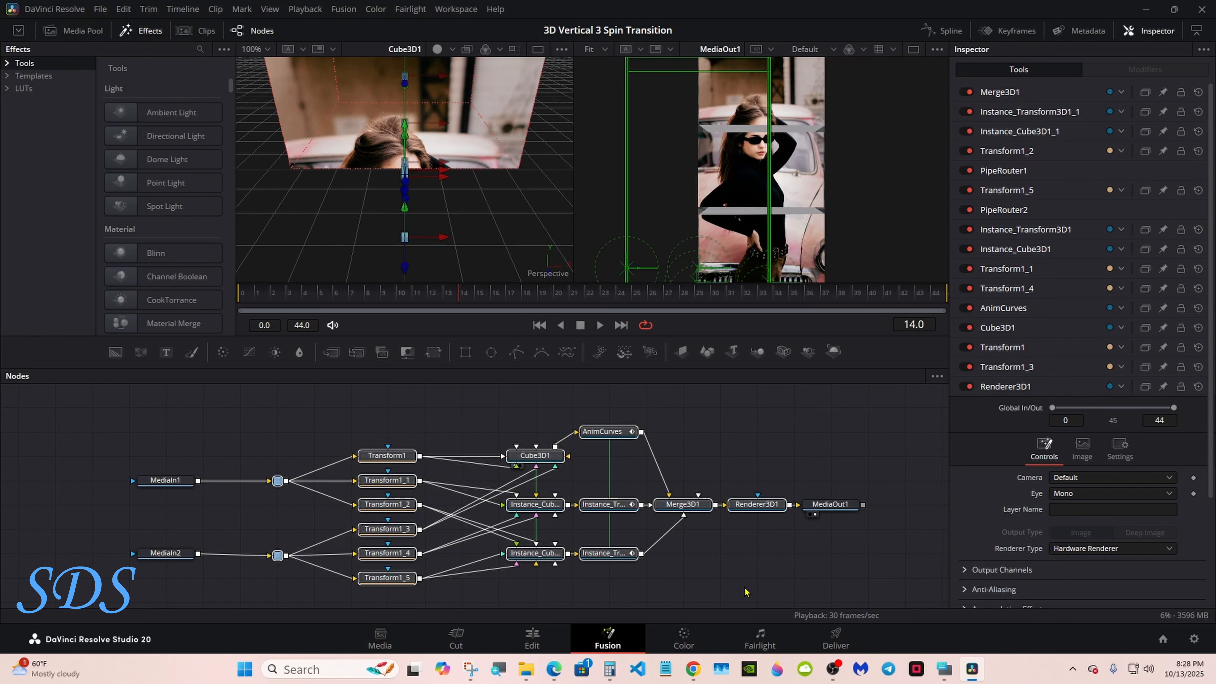
# - Start creating a macro from the selected nodes and move the Macro Editor window over the viewers and node area
pyautogui.rightClick(614, 434)
pyautogui.moveTo(668, 213)
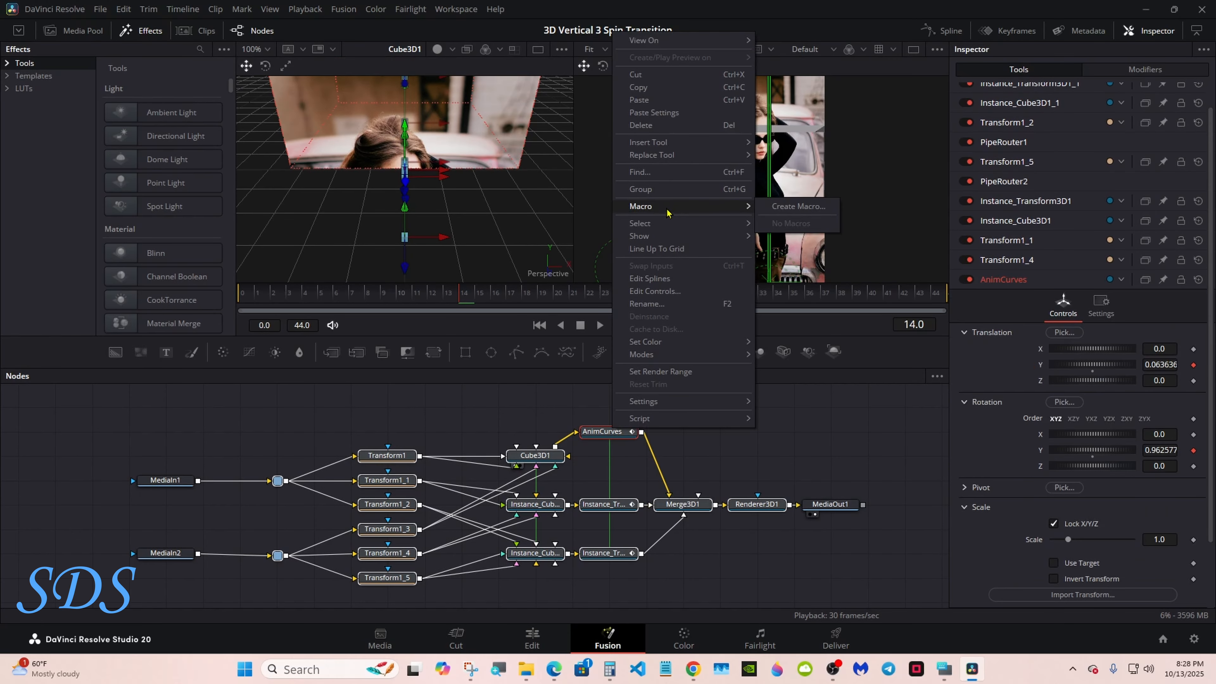
pyautogui.click(782, 211)
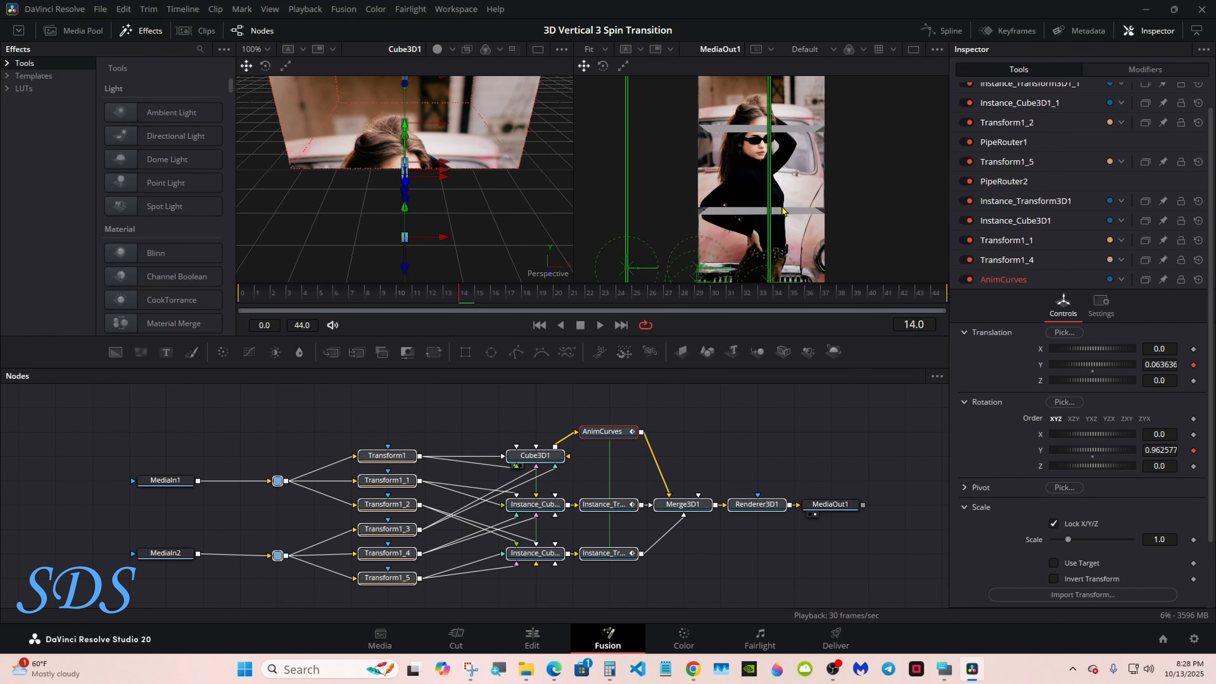
pyautogui.moveTo(182, 73); pyautogui.dragTo(497, 119)
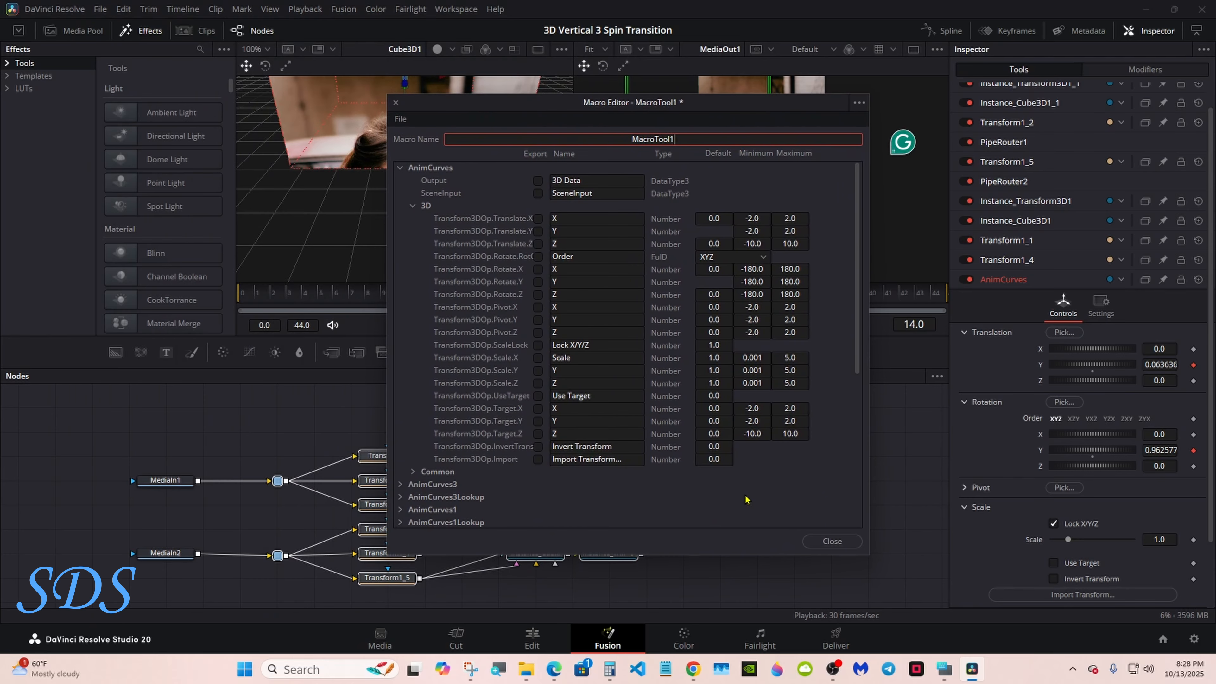
# - Bring up the on-screen keyboard and name the macro 3D Split transition v2
pyautogui.press('ctrl+super+o')
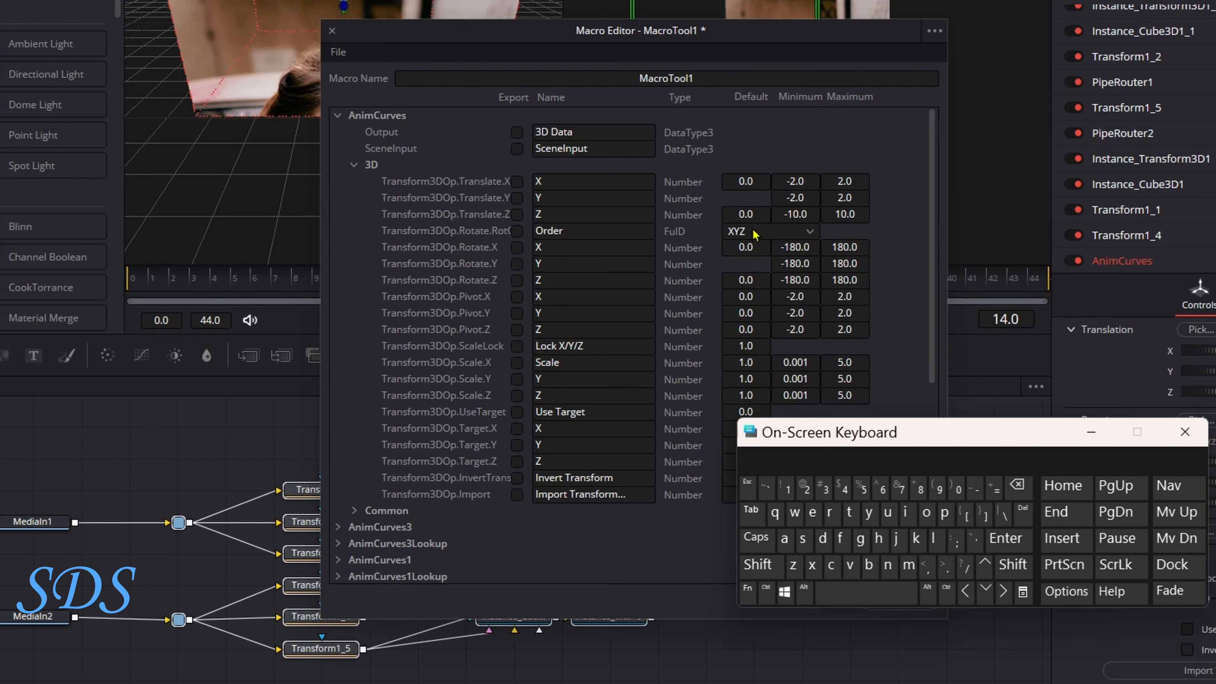
pyautogui.click(681, 139)
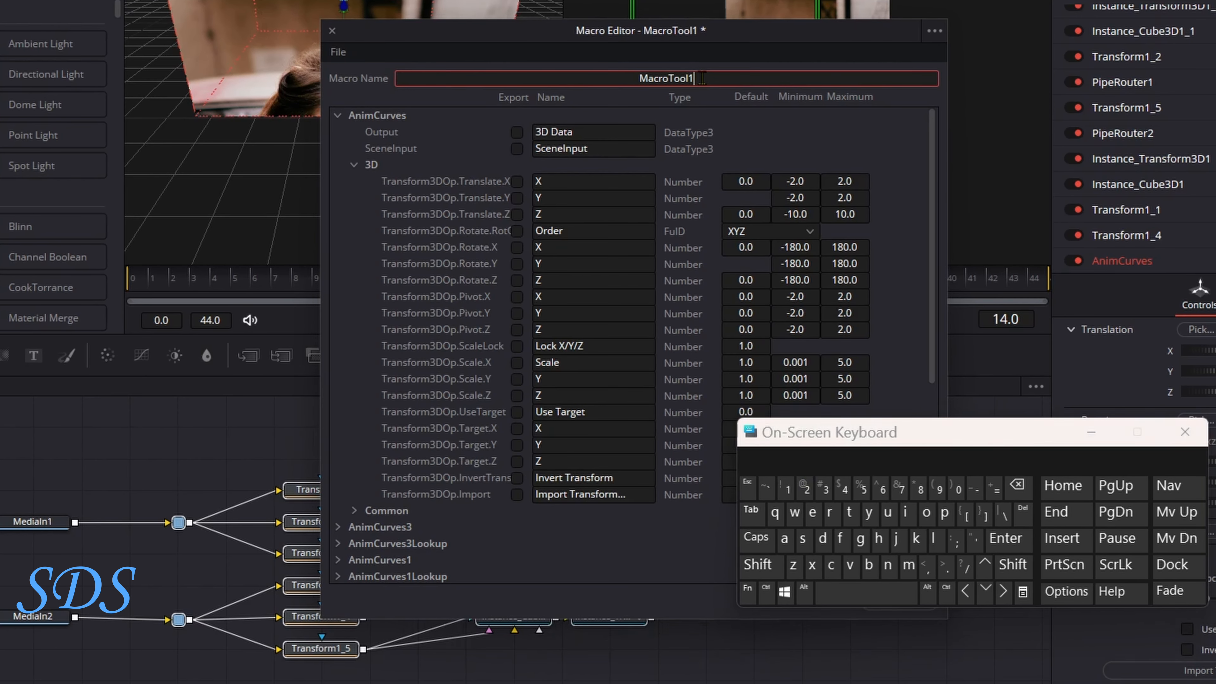
pyautogui.press('BackSpace')
pyautogui.press('BackSpace')
pyautogui.press('BackSpace')
pyautogui.press('BackSpace')
pyautogui.press('BackSpace')
pyautogui.press('BackSpace')
pyautogui.press('BackSpace')
pyautogui.press('BackSpace')
pyautogui.press('BackSpace')
pyautogui.press('BackSpace')
pyautogui.write('3D Sp')
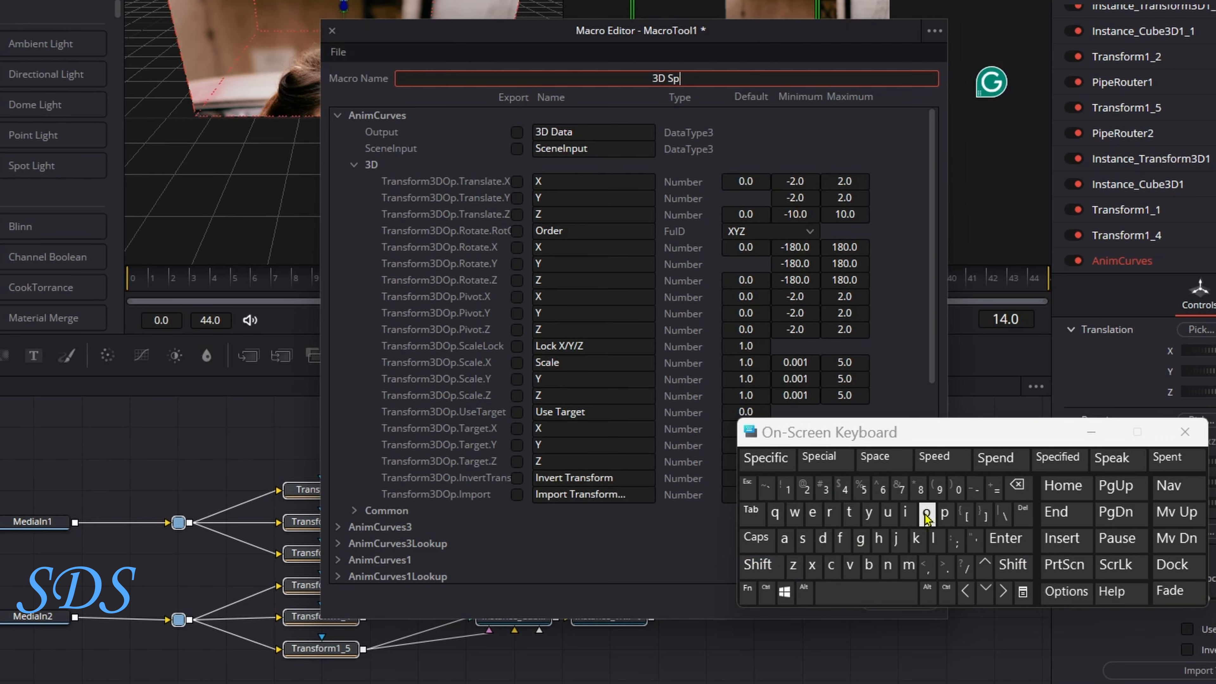
pyautogui.write('lit tras')
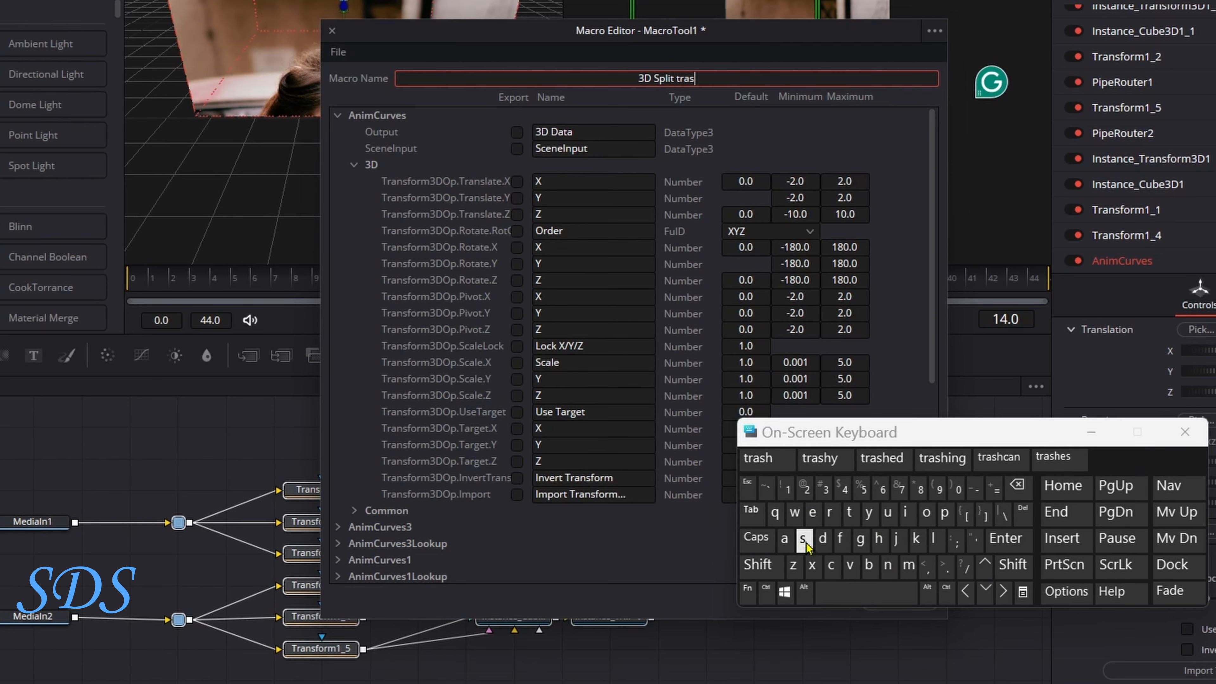
pyautogui.press('BackSpace')
pyautogui.write('nsition v2')
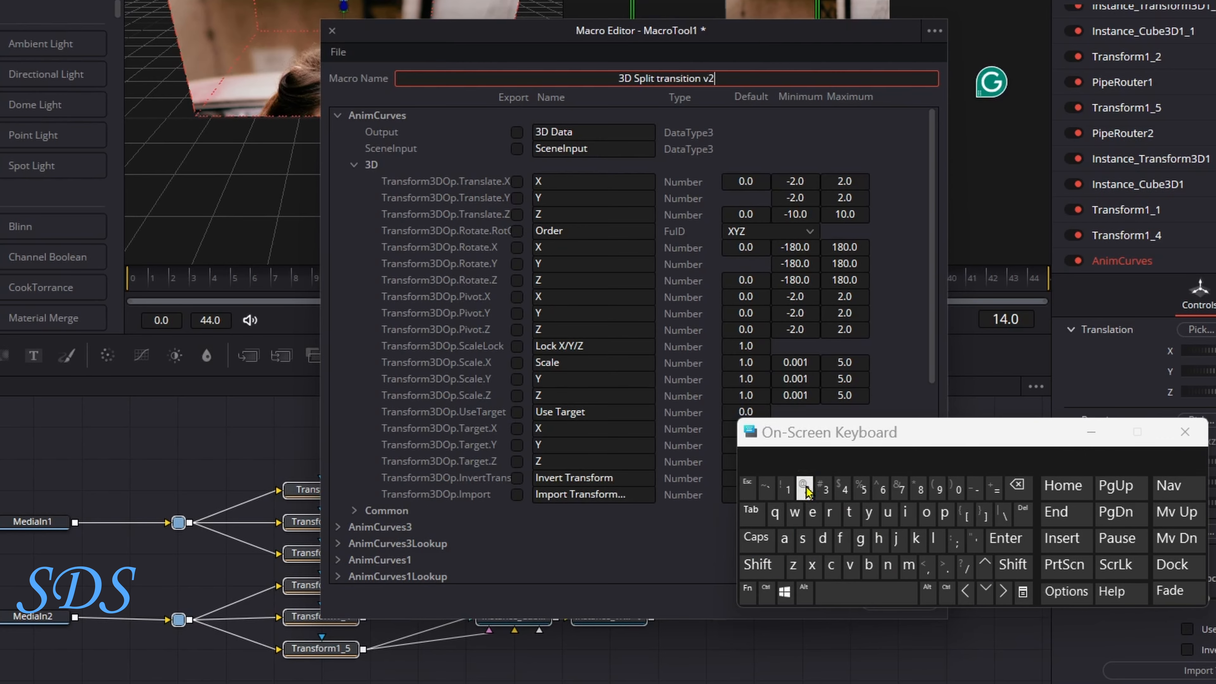
pyautogui.click(792, 428)
# - Mark the Curve, In / Out and Out controls of AnimCurves1 for export in the macro
pyautogui.click(337, 116)
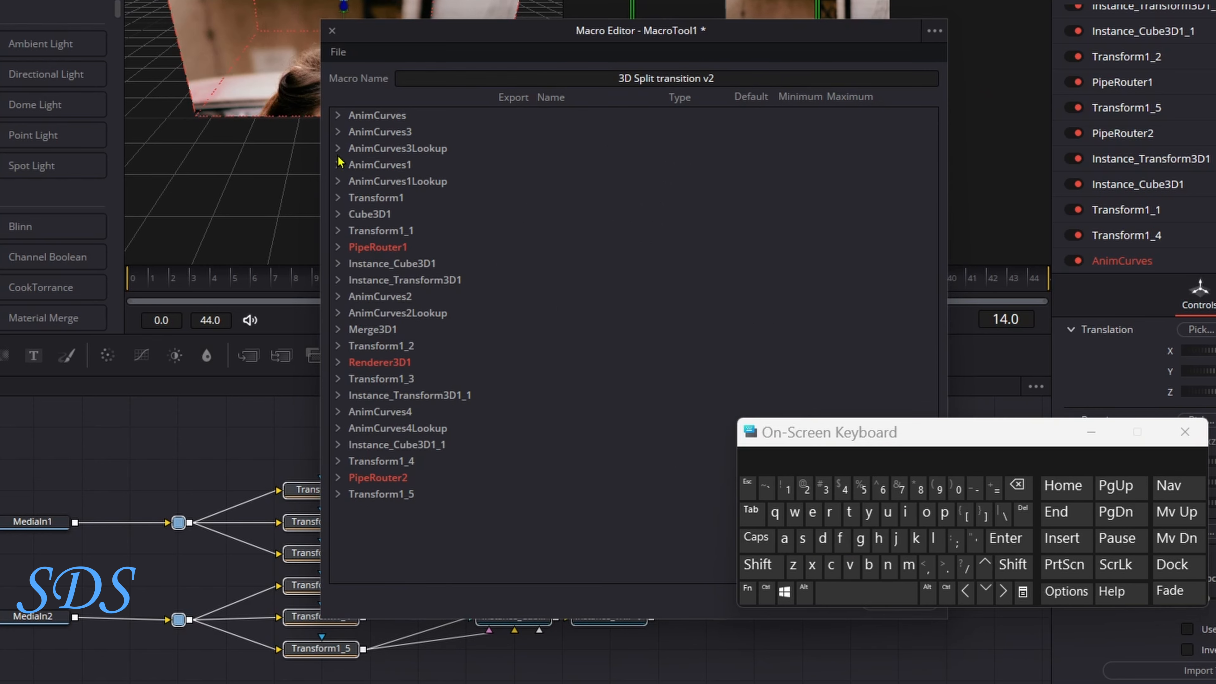
pyautogui.click(338, 165)
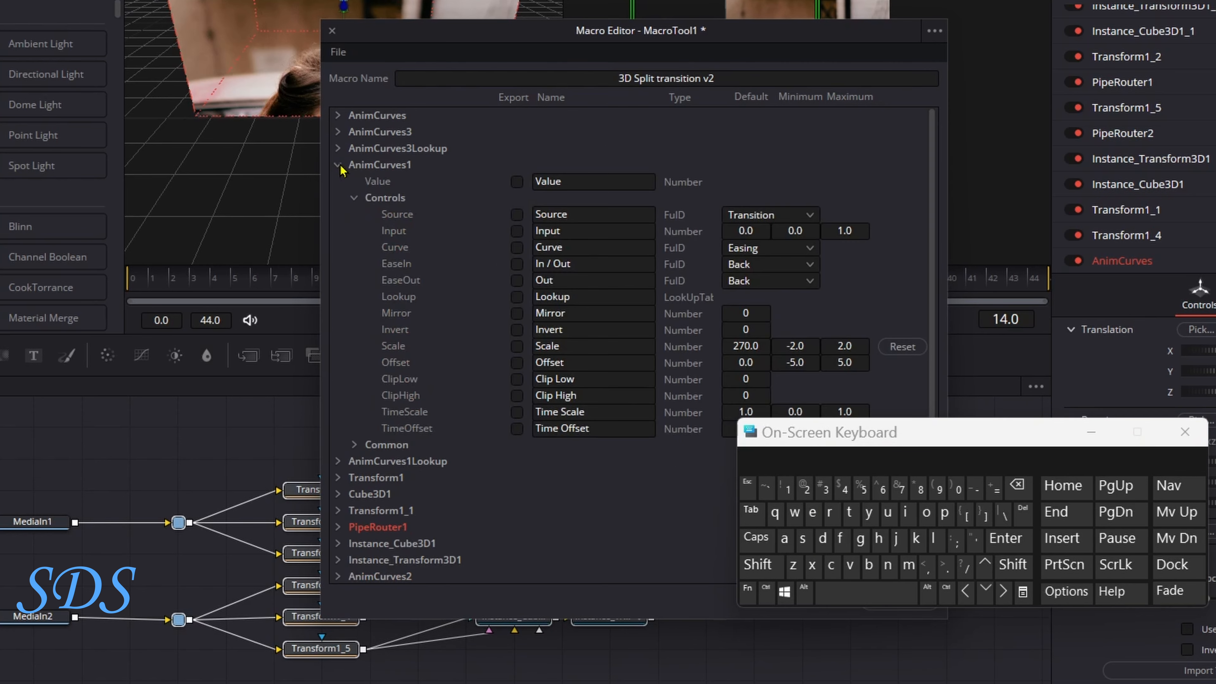
pyautogui.click(517, 248)
pyautogui.click(516, 264)
pyautogui.click(517, 280)
pyautogui.click(339, 165)
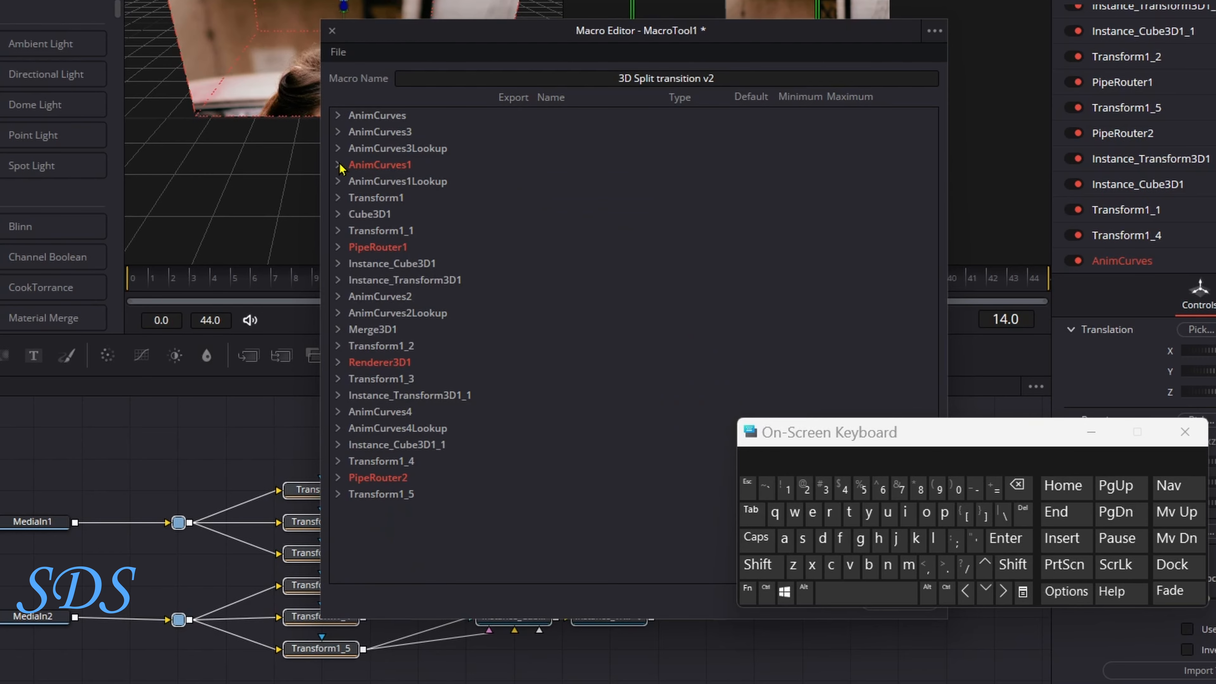
# - Start saving the macro as a group and browse to Fusion's Templates > Edit > Transitions > 3D Vertical 3 Split_Transition folder
pyautogui.click(338, 52)
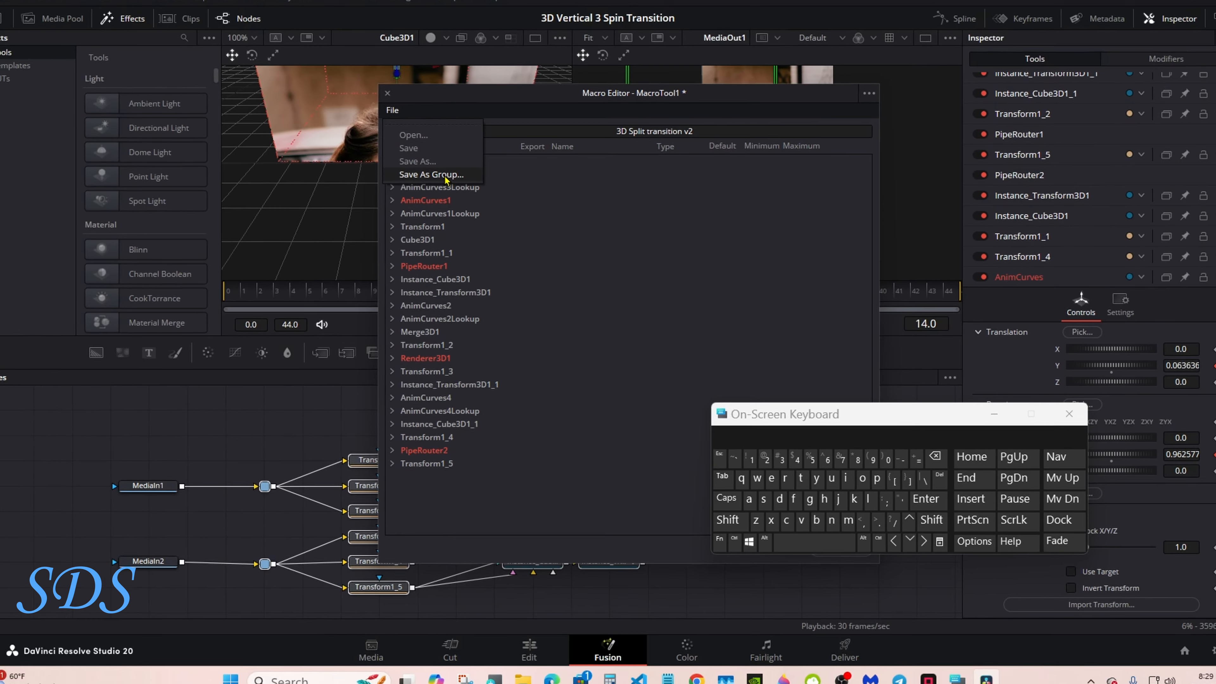
pyautogui.click(403, 136)
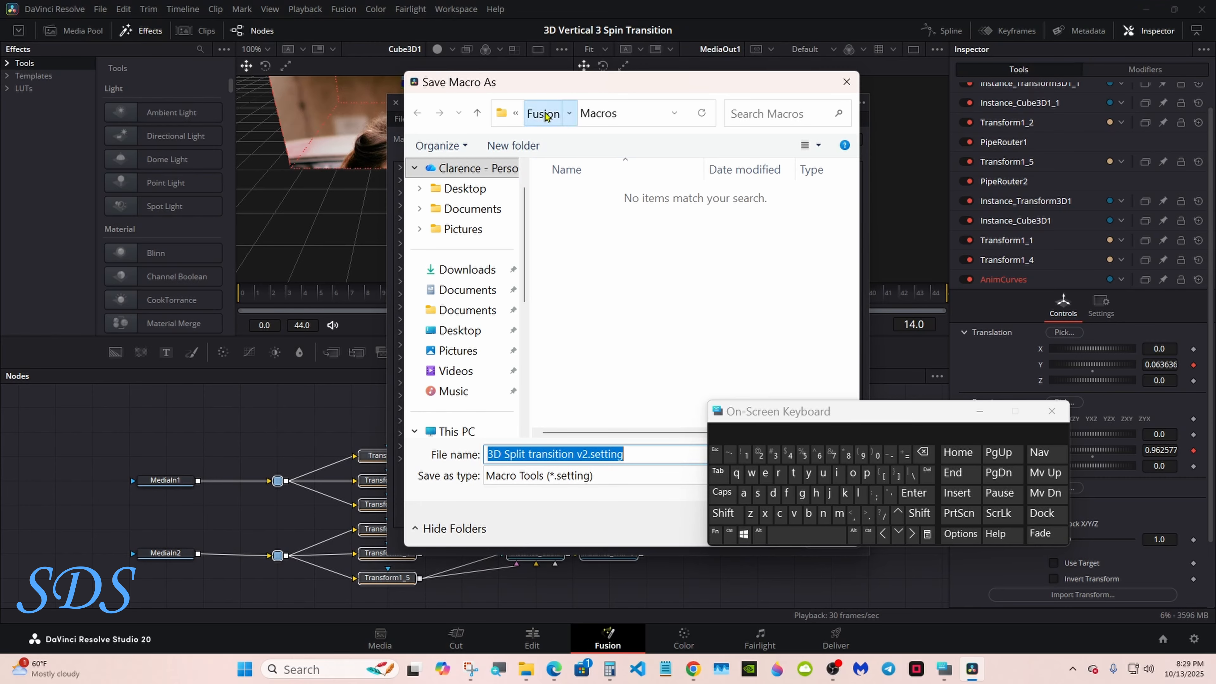
pyautogui.click(555, 118)
pyautogui.moveTo(854, 192); pyautogui.dragTo(854, 268)
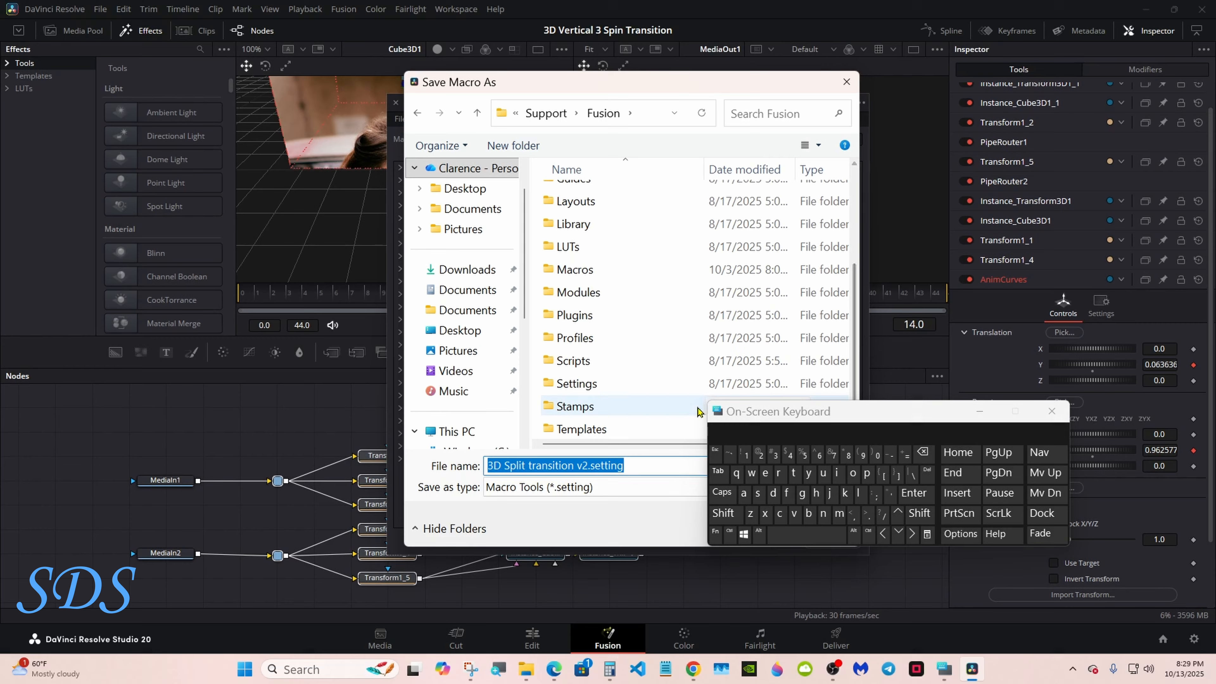
pyautogui.doubleClick(644, 432)
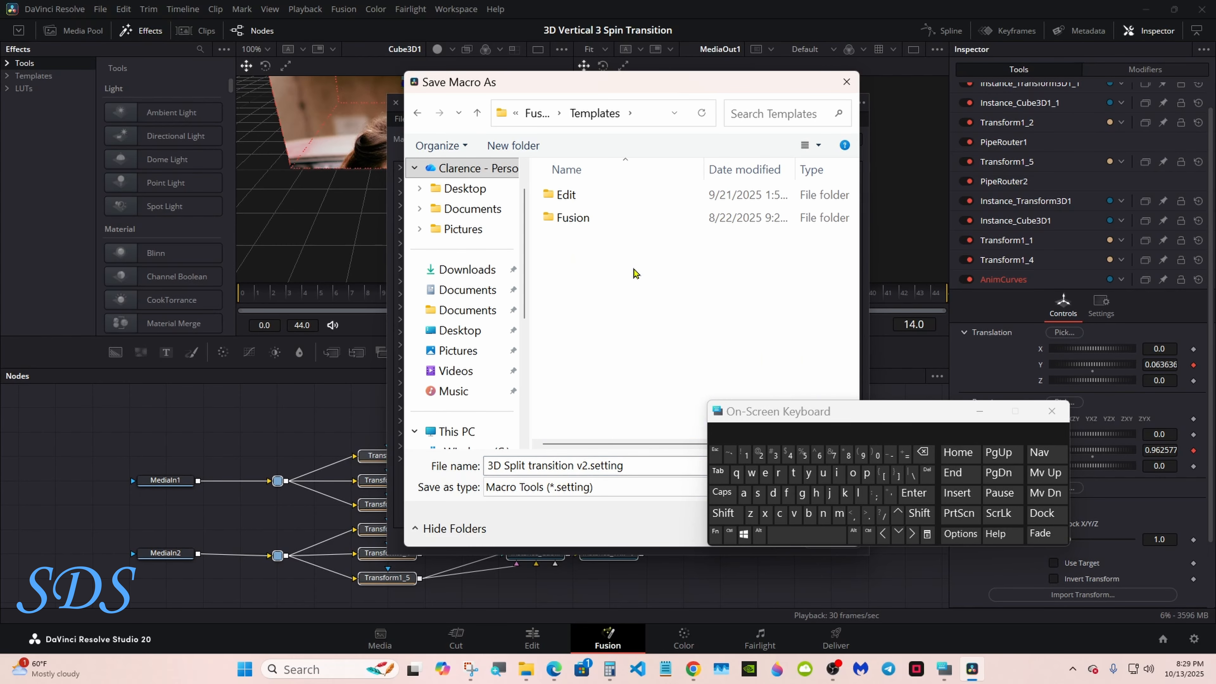
pyautogui.doubleClick(625, 200)
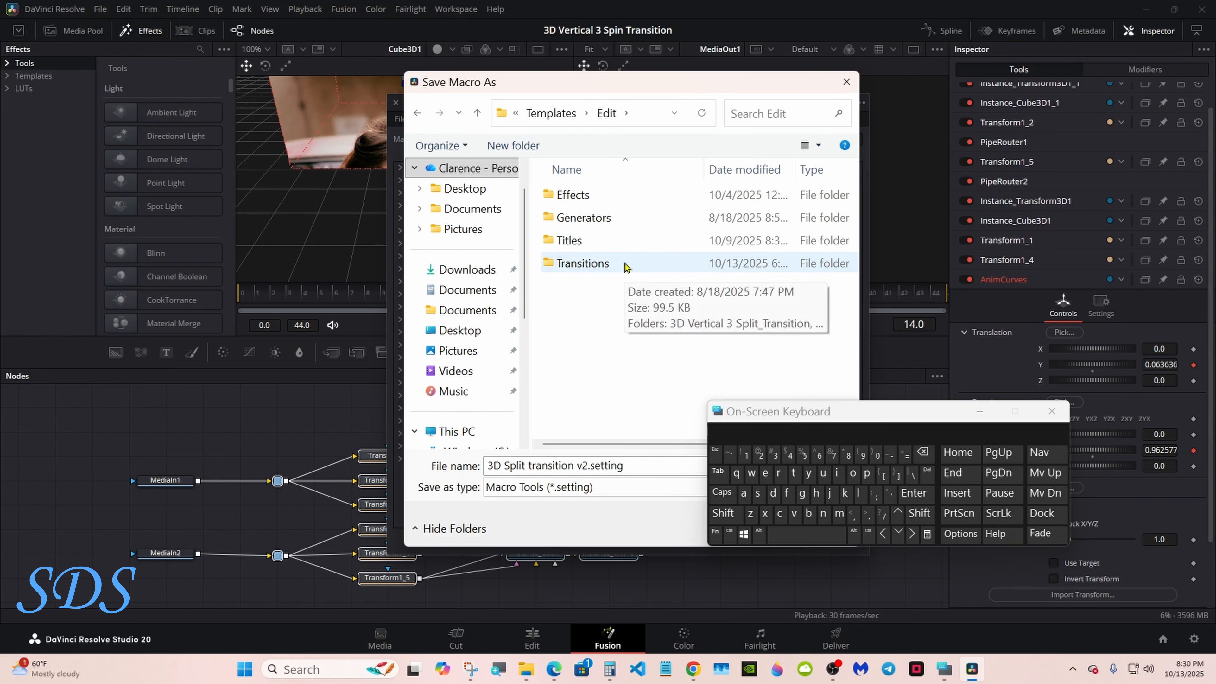
pyautogui.doubleClick(625, 264)
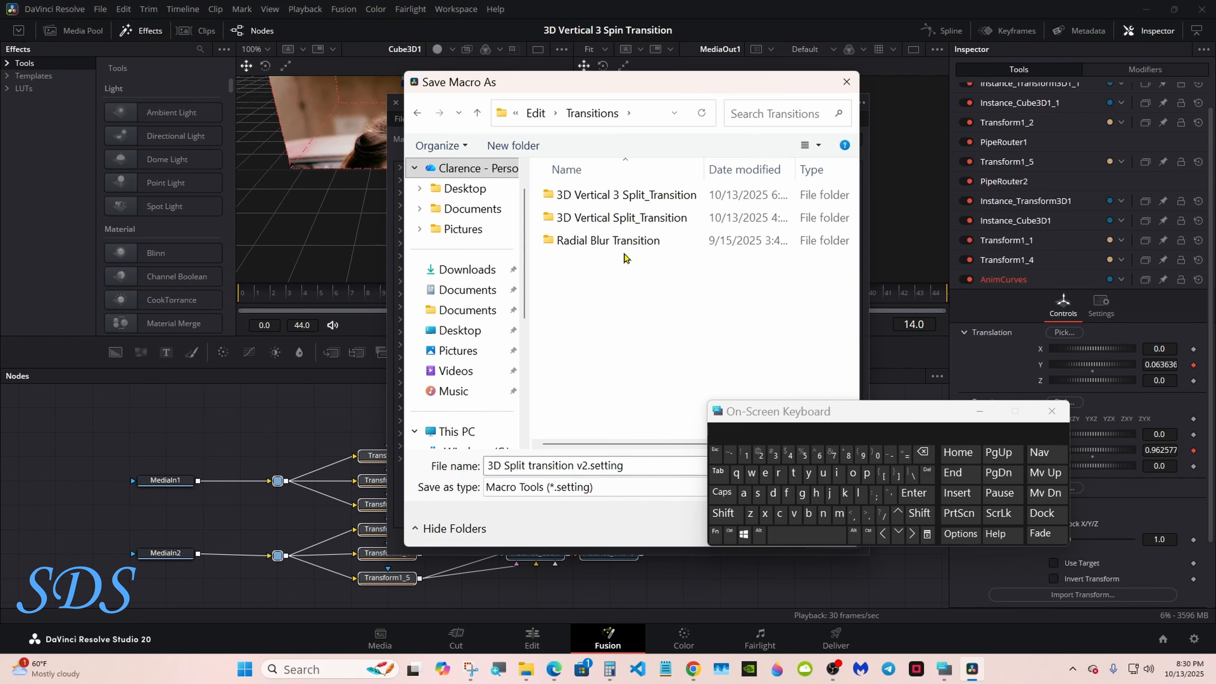
pyautogui.doubleClick(621, 195)
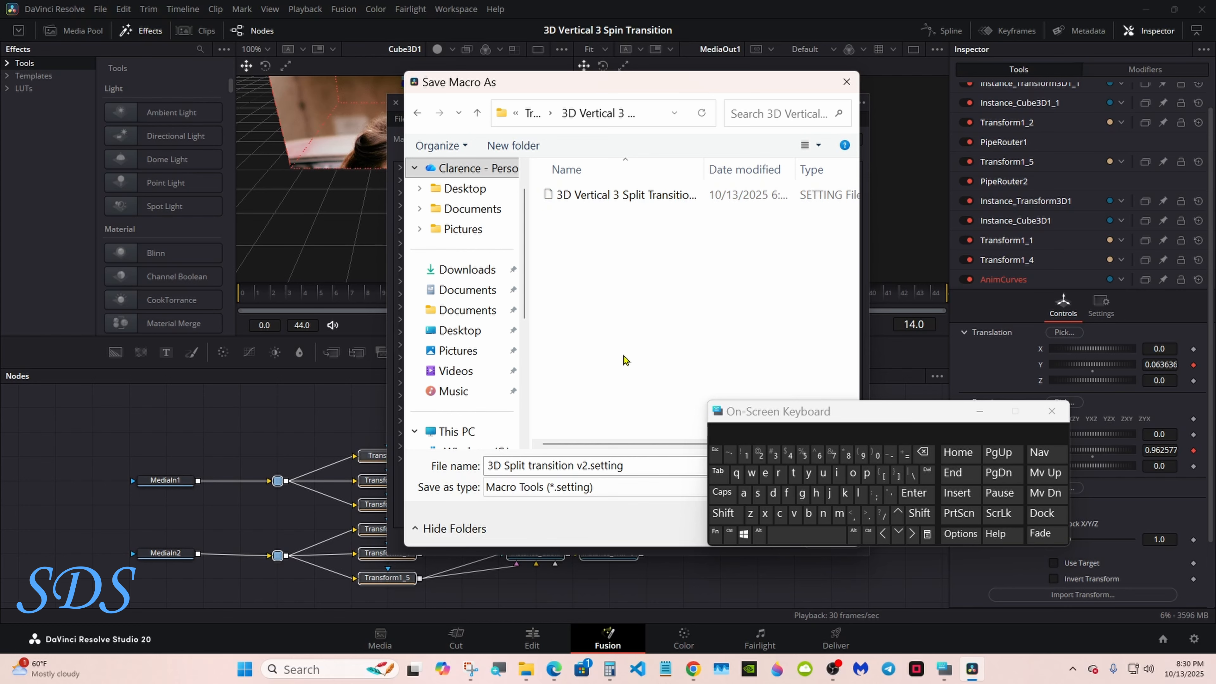
# - Move the on-screen keyboard clear of the save dialog and save the macro as 3D Split transition v2.setting
pyautogui.click(717, 452)
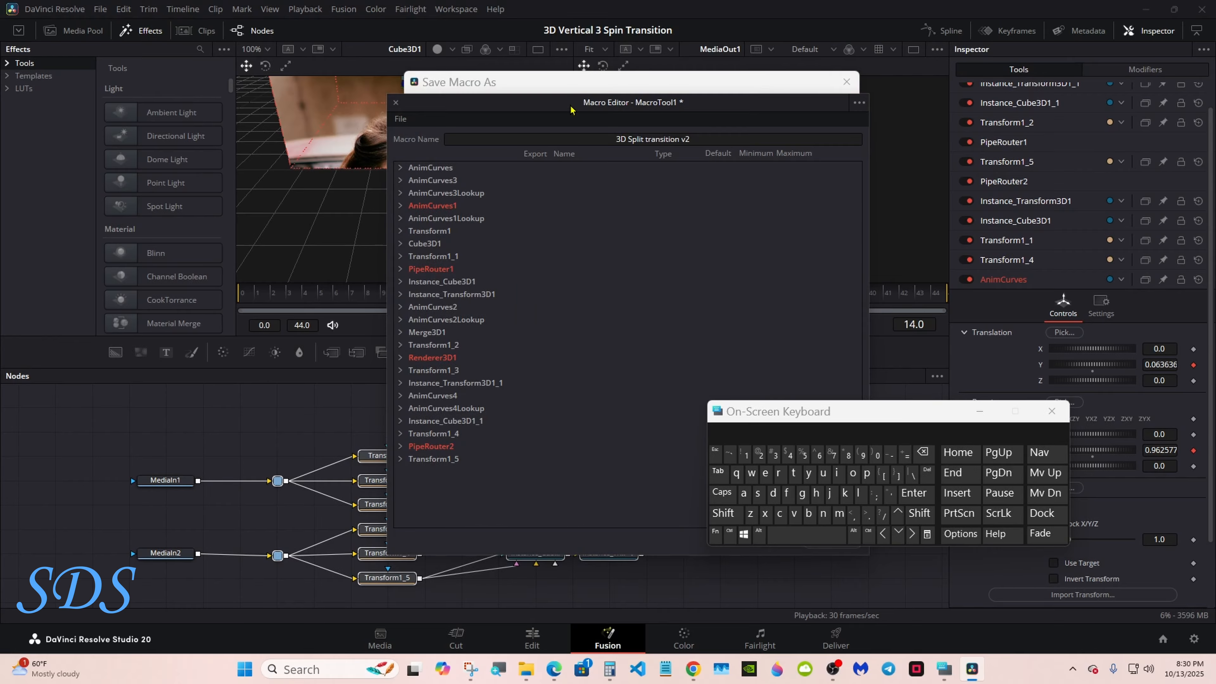
pyautogui.click(562, 85)
pyautogui.moveTo(791, 430); pyautogui.dragTo(945, 427)
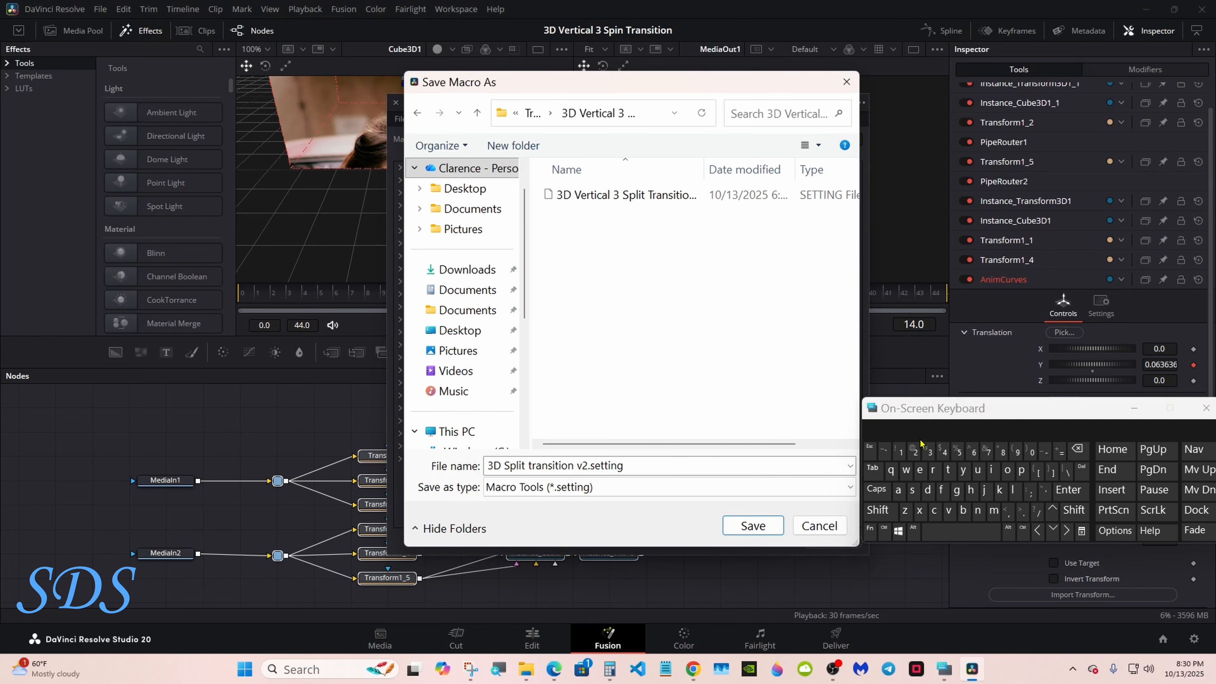
pyautogui.click(753, 523)
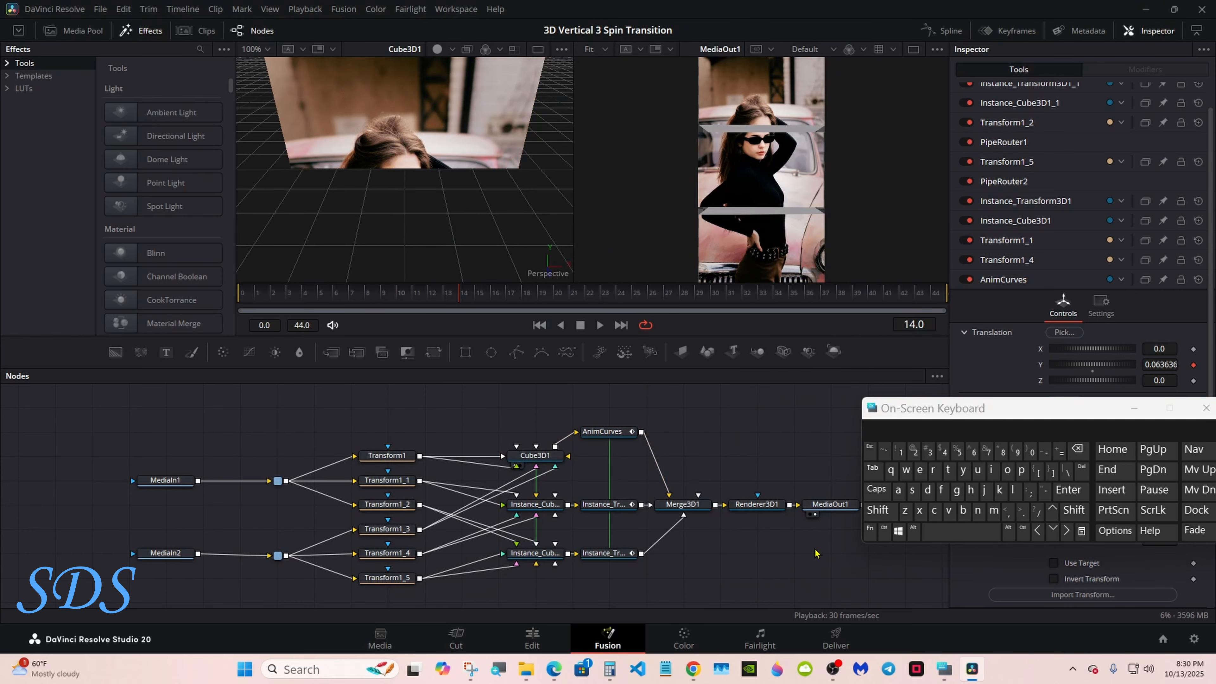
# - On the Edit page, apply the 3D Split transition v2 to the K.png–O.png and O.png–J.png cuts
pyautogui.click(532, 639)
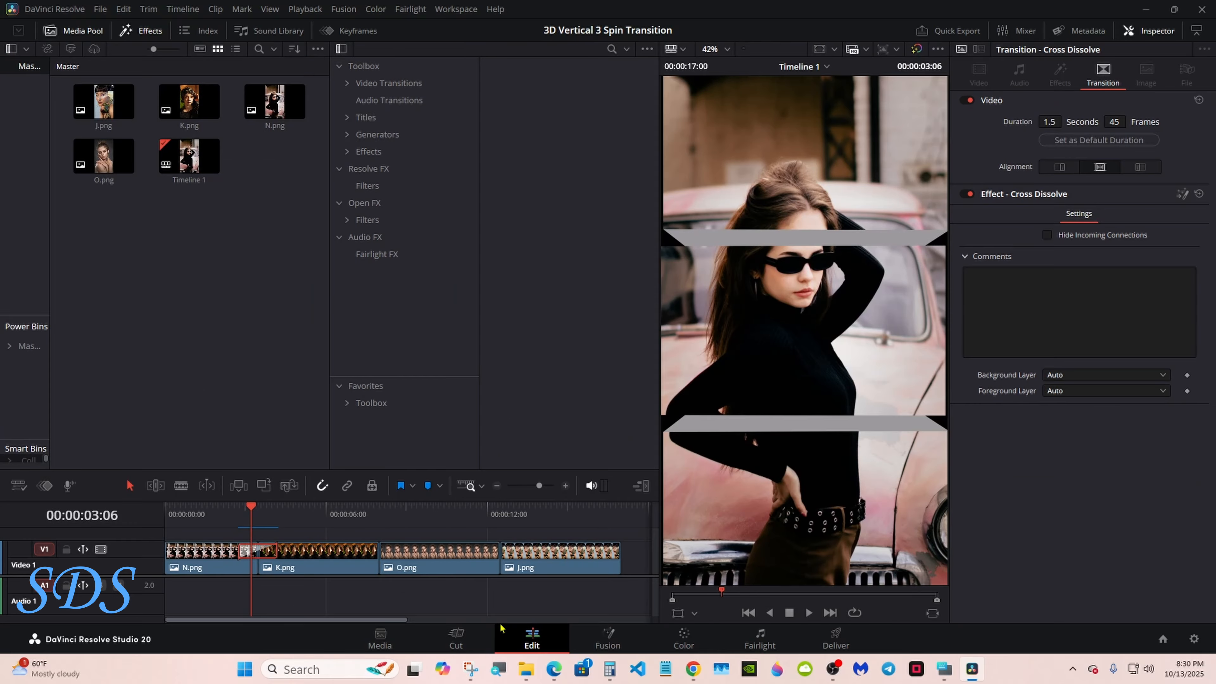
pyautogui.click(380, 516)
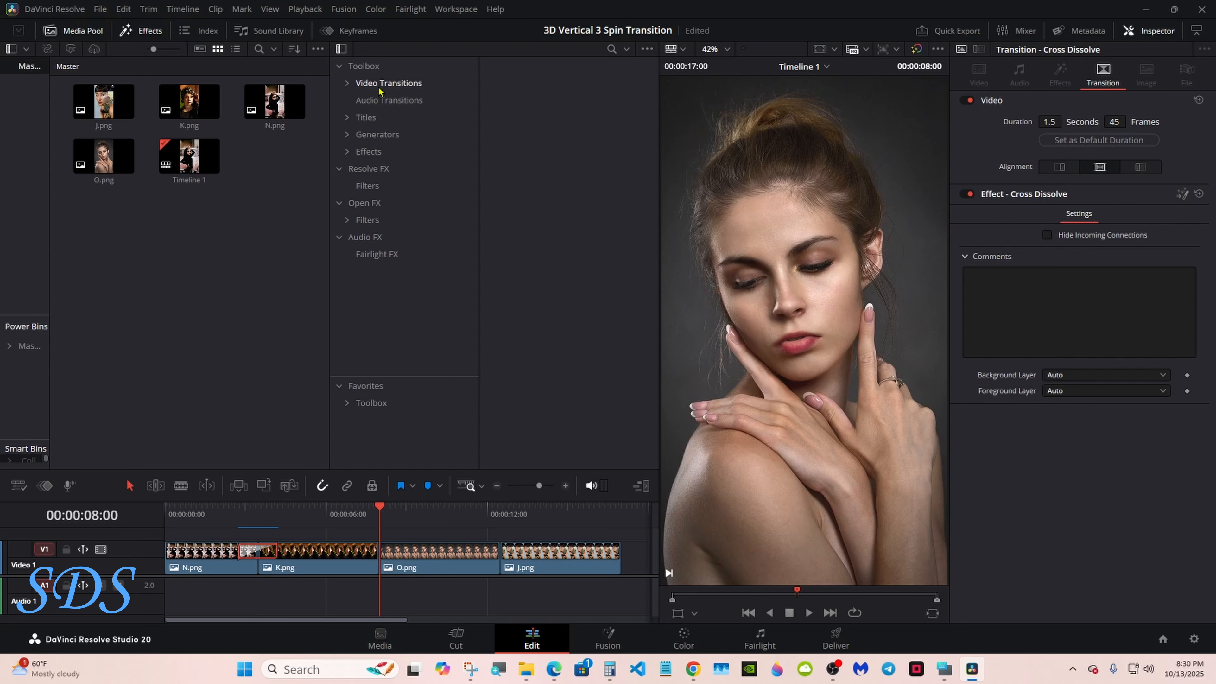
pyautogui.click(347, 84)
pyautogui.click(404, 101)
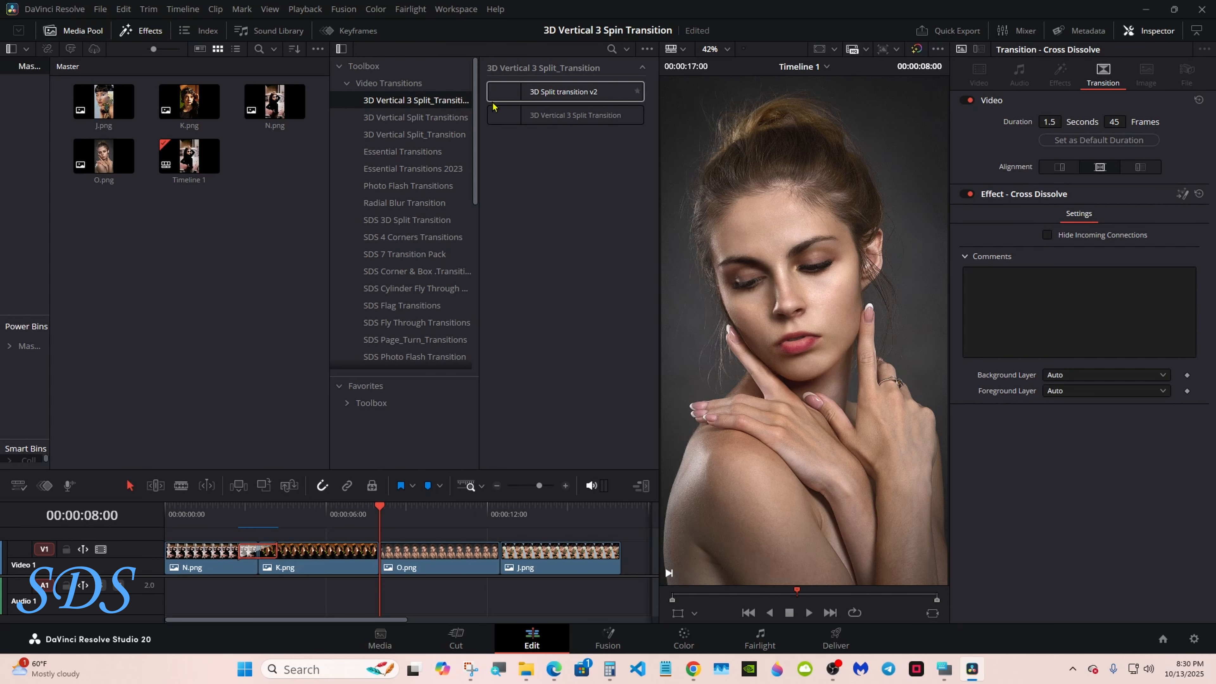
pyautogui.moveTo(558, 96); pyautogui.dragTo(379, 550)
pyautogui.click(498, 516)
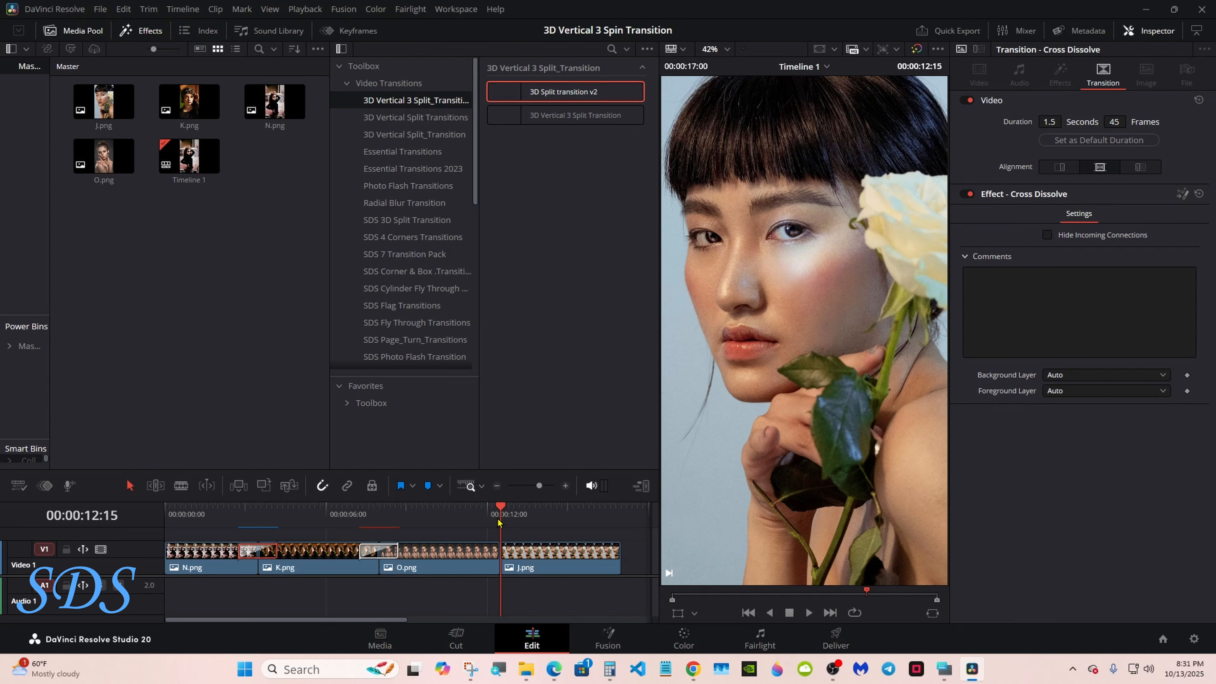
pyautogui.doubleClick(548, 96)
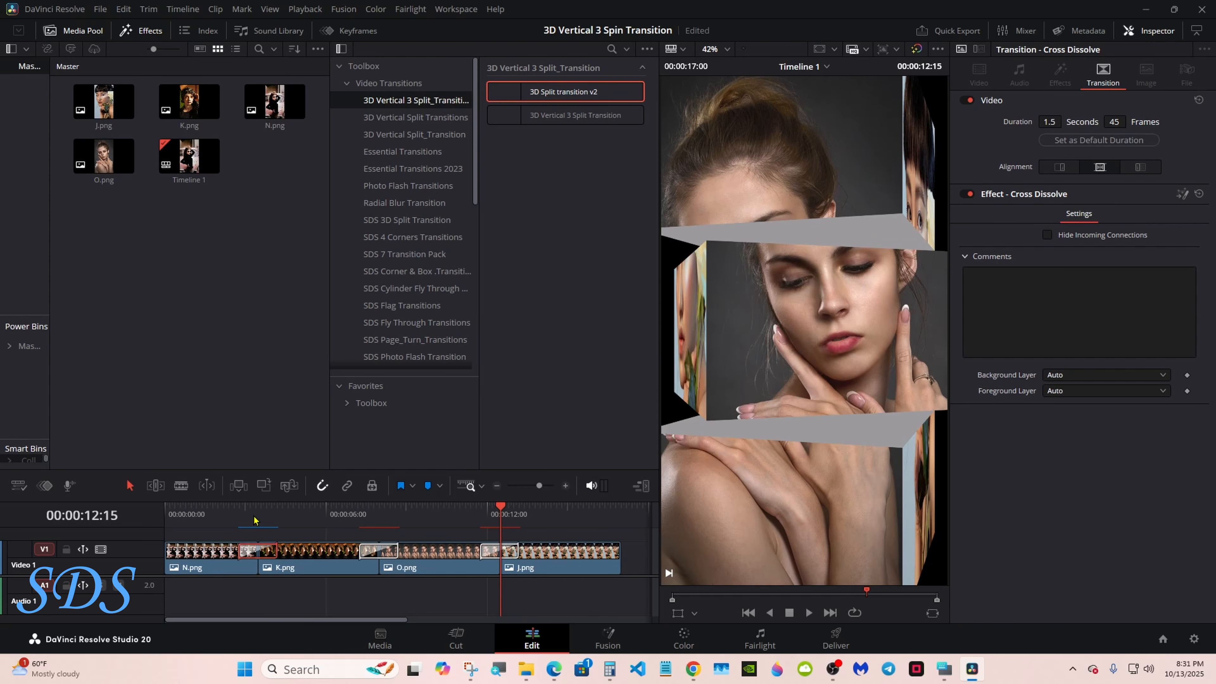
# - Scrub the playhead back to 00:00:00:12 and play the timeline to review all three transitions
pyautogui.click(360, 520)
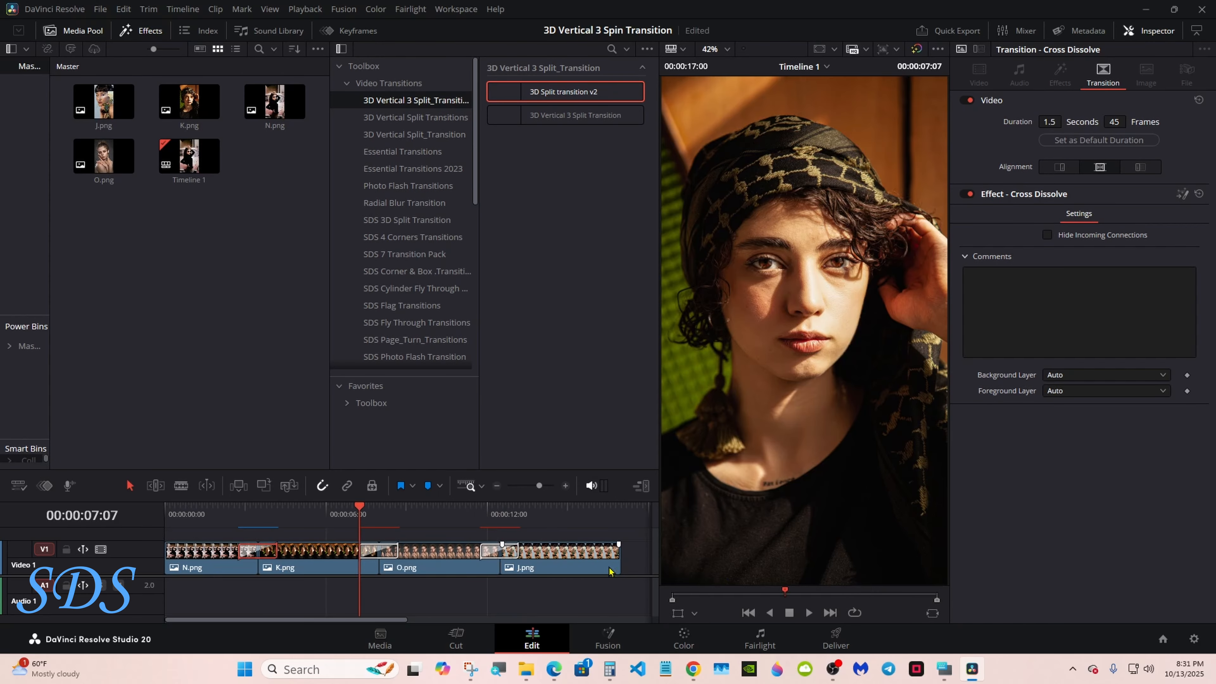
pyautogui.moveTo(360, 508); pyautogui.dragTo(330, 512)
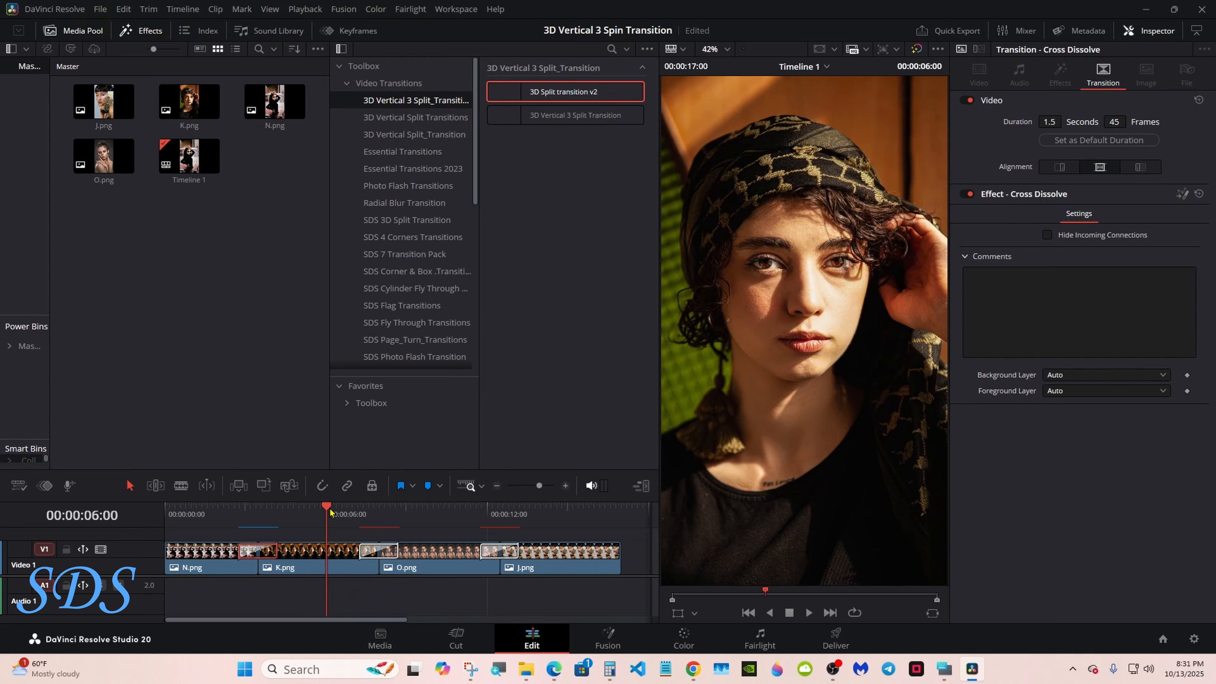
pyautogui.moveTo(219, 510); pyautogui.dragTo(176, 512)
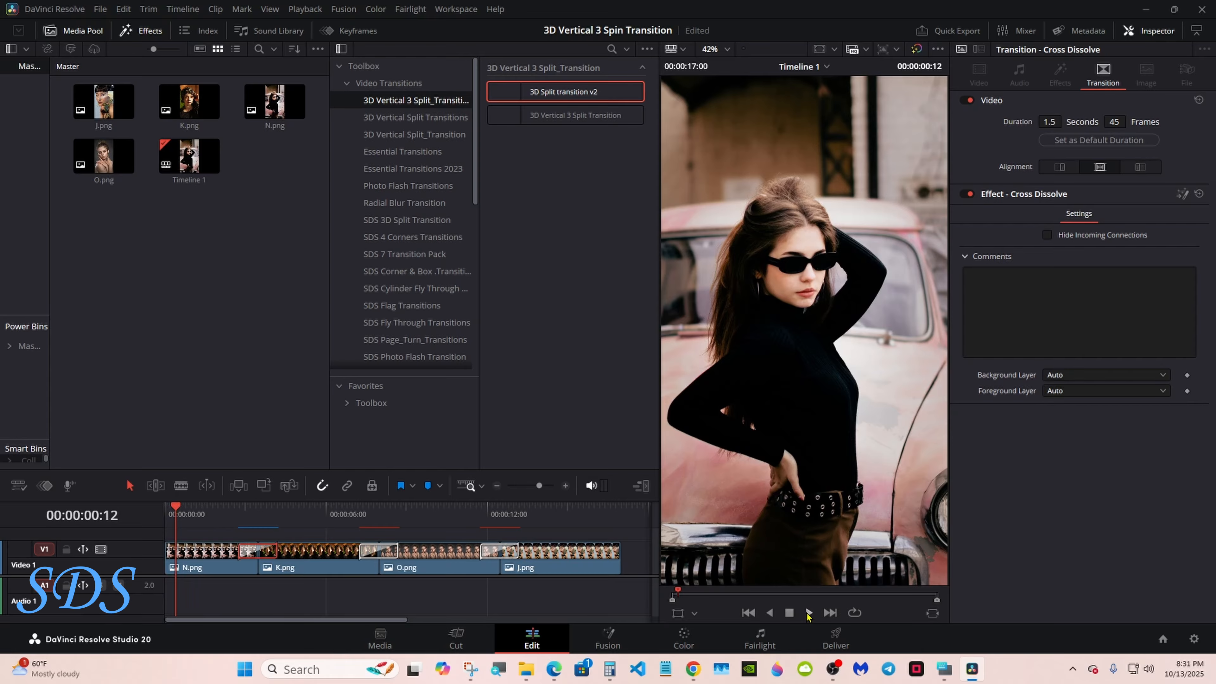
pyautogui.click(808, 613)
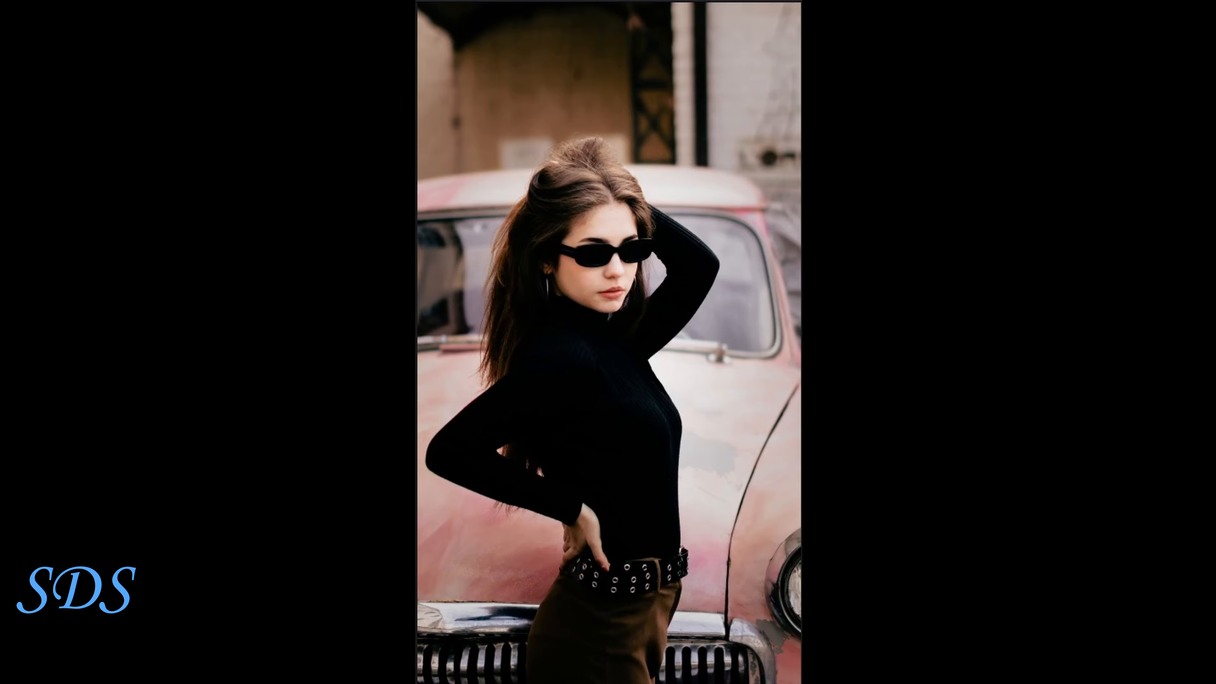